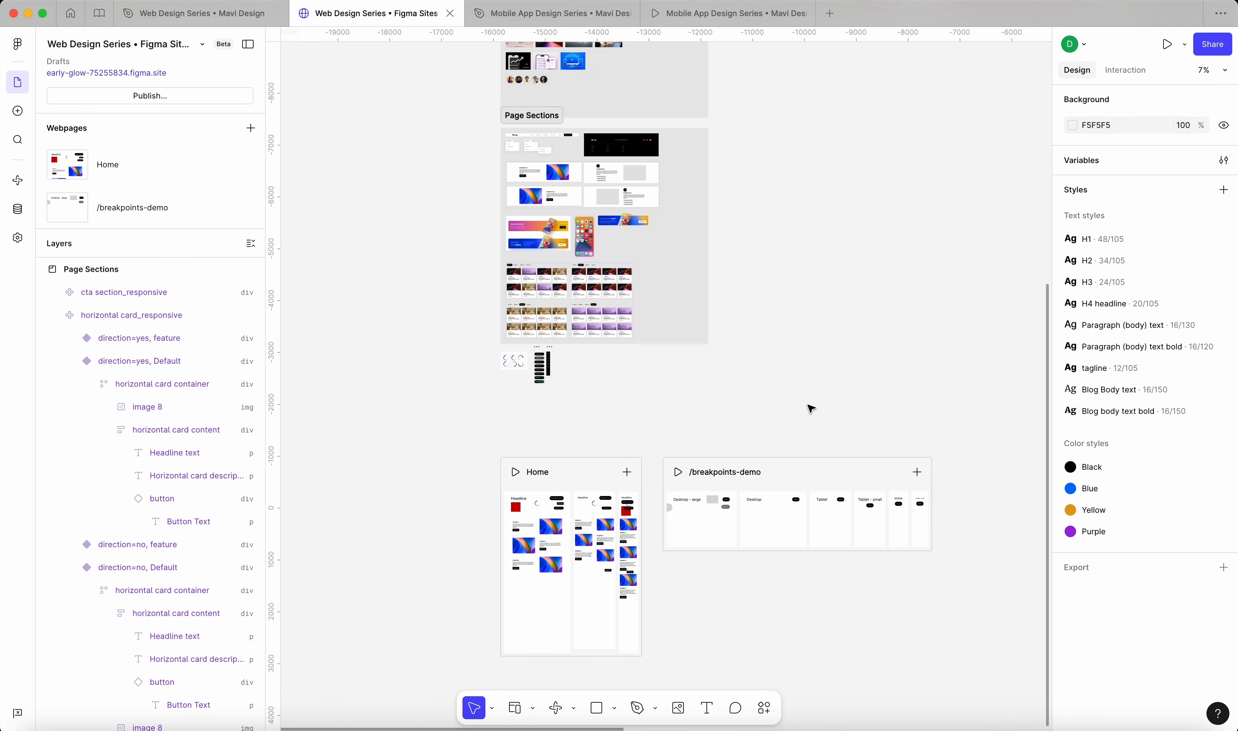
Look over the Figma Sites canvas, from the page layouts and webpages to the header in Page Sections
scroll(811, 408, "up", 5)
scroll(811, 408, "right", 5)
scroll(811, 409, "down", 5)
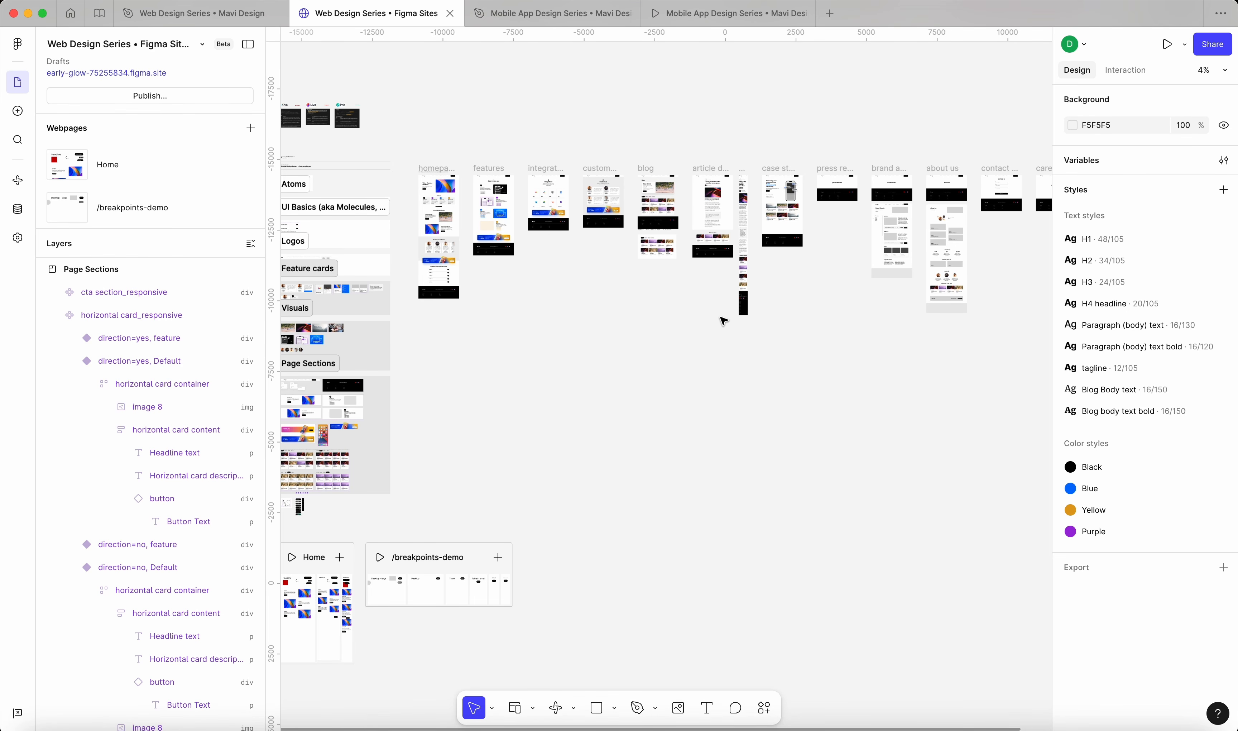
scroll(723, 322, "left", 6)
scroll(723, 321, "down", 3)
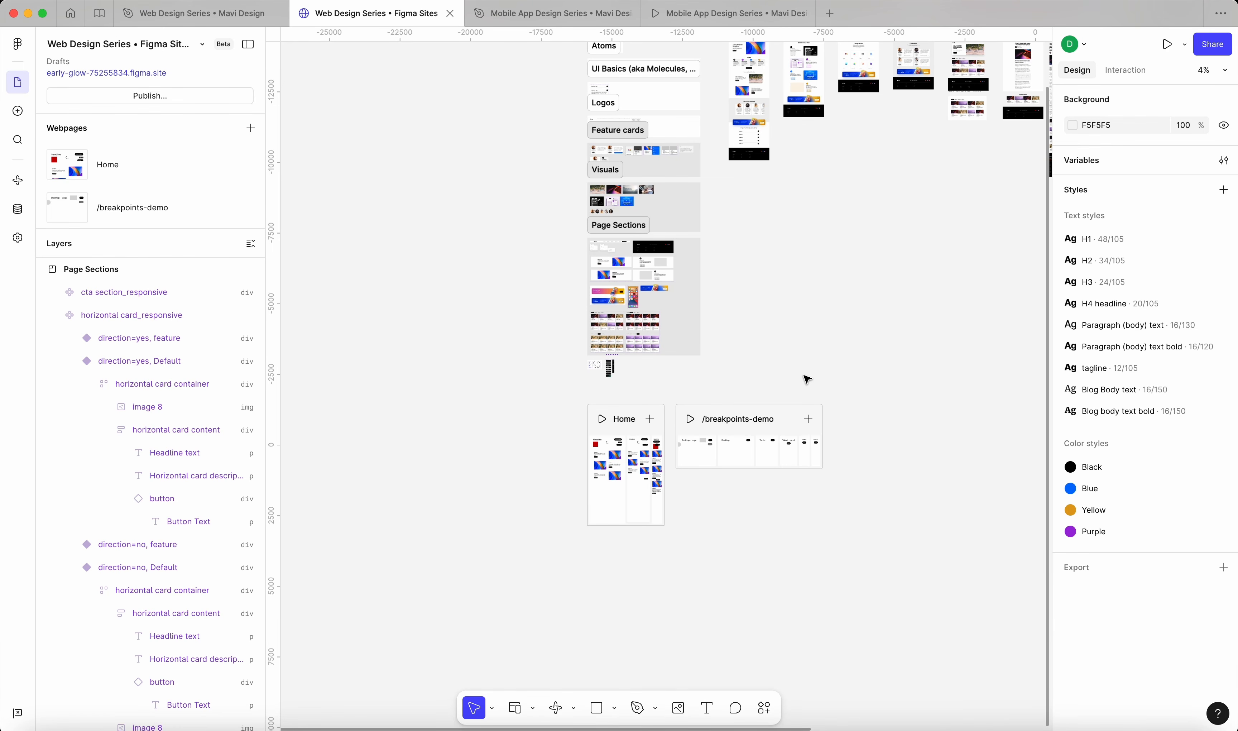
scroll(618, 245, "up", 10)
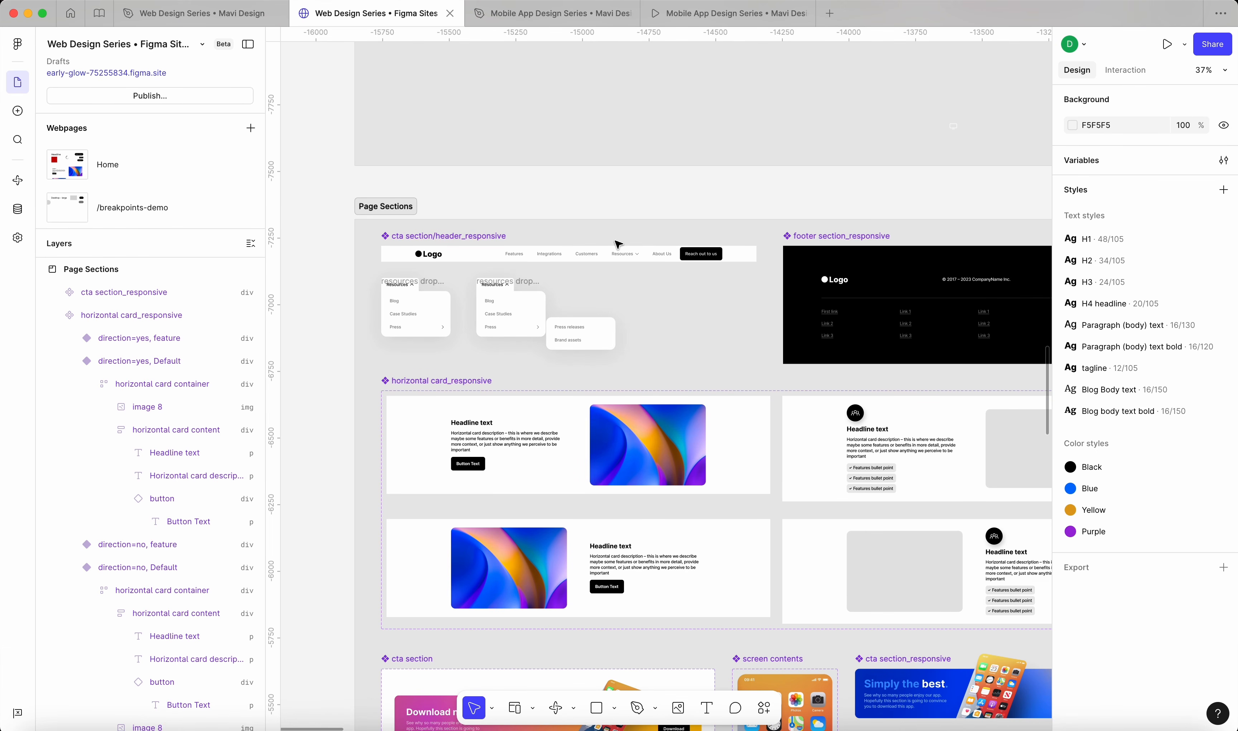
scroll(619, 244, "left", 3)
scroll(619, 245, "up", 2)
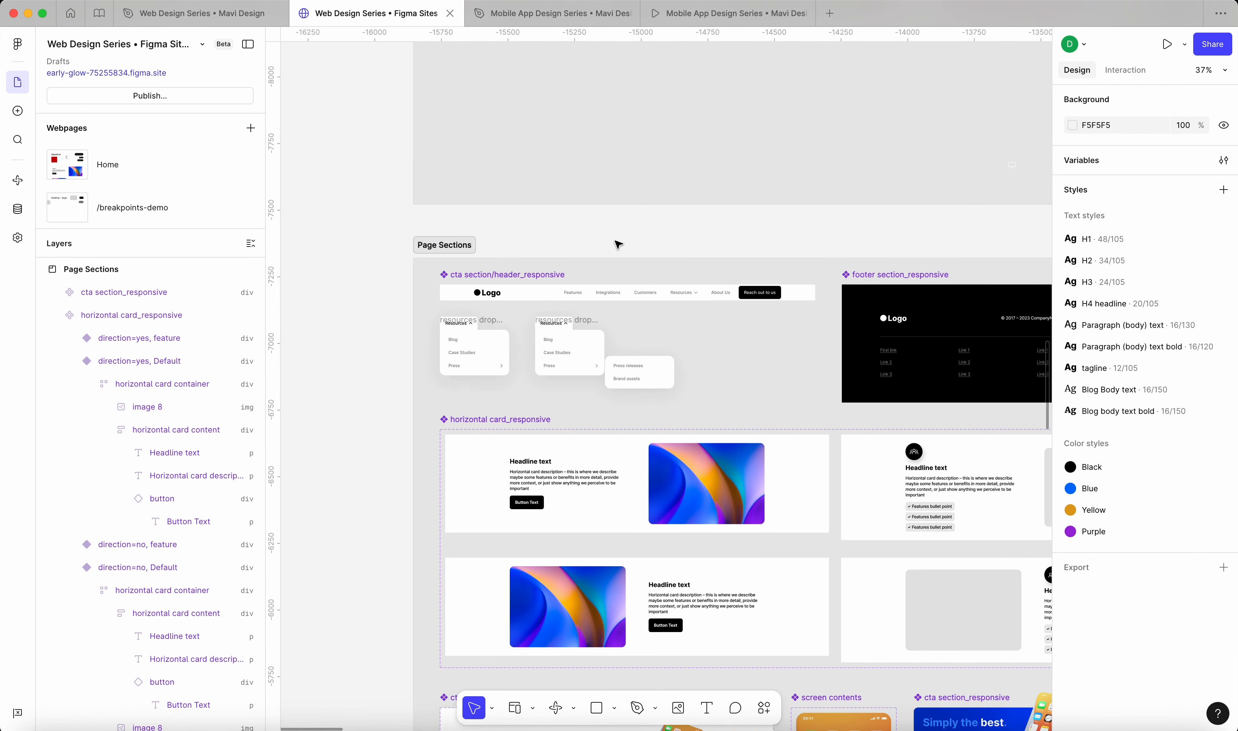
Look over the components in the Mobile App Design Series file and return to the Figma Sites file
left_click(576, 16)
scroll(651, 138, "down", 10, "ctrl")
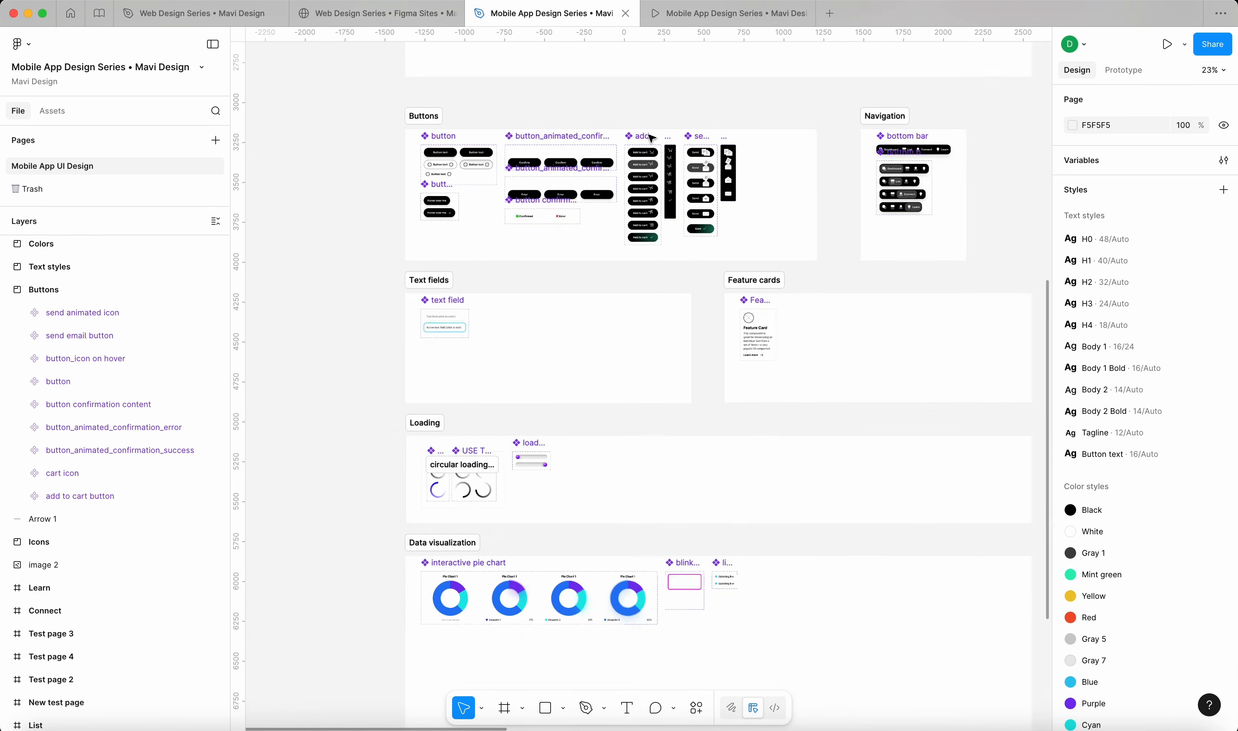
scroll(652, 131, "up", 5)
left_click(338, 14)
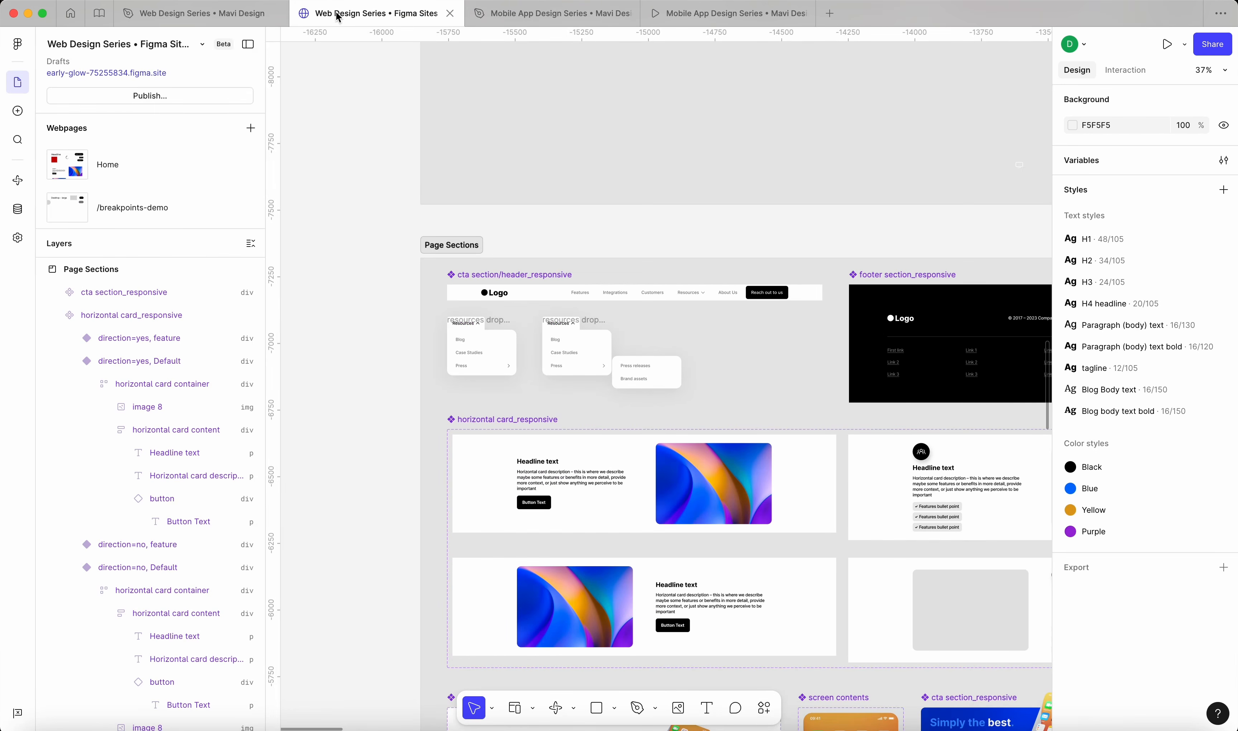
Switch to the original Web Design Series design file and examine the header and its Resources dropdowns in Page Sections
left_click(221, 14)
scroll(448, 229, "up", 5)
scroll(448, 228, "up", 2)
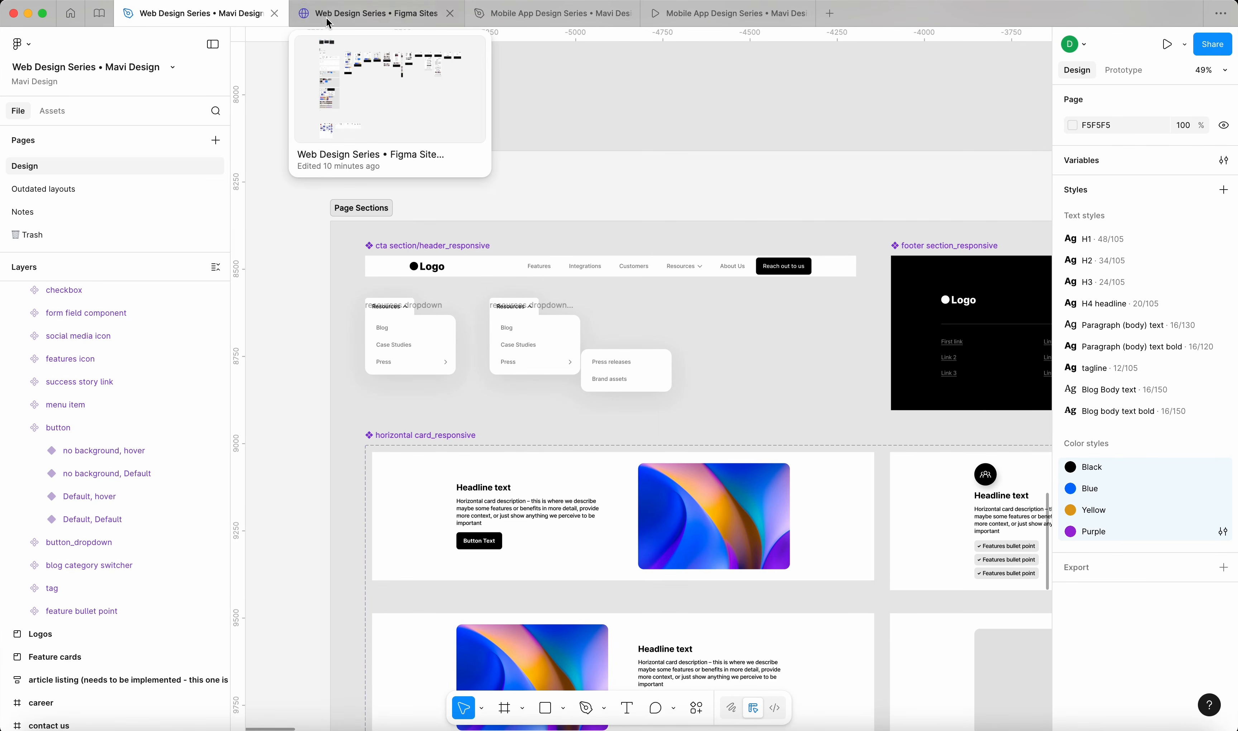
left_click(381, 13)
left_click(258, 20)
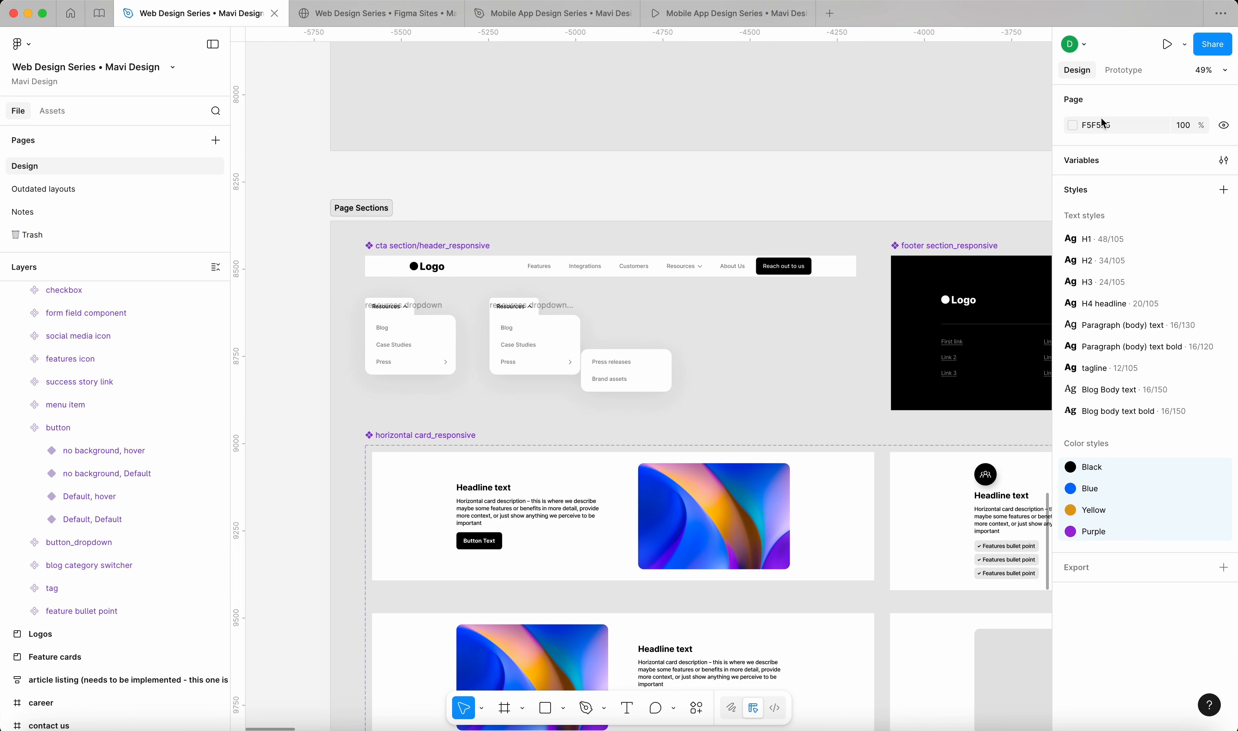
Present the website prototype and hide the Figma UI around it
left_click(1167, 44)
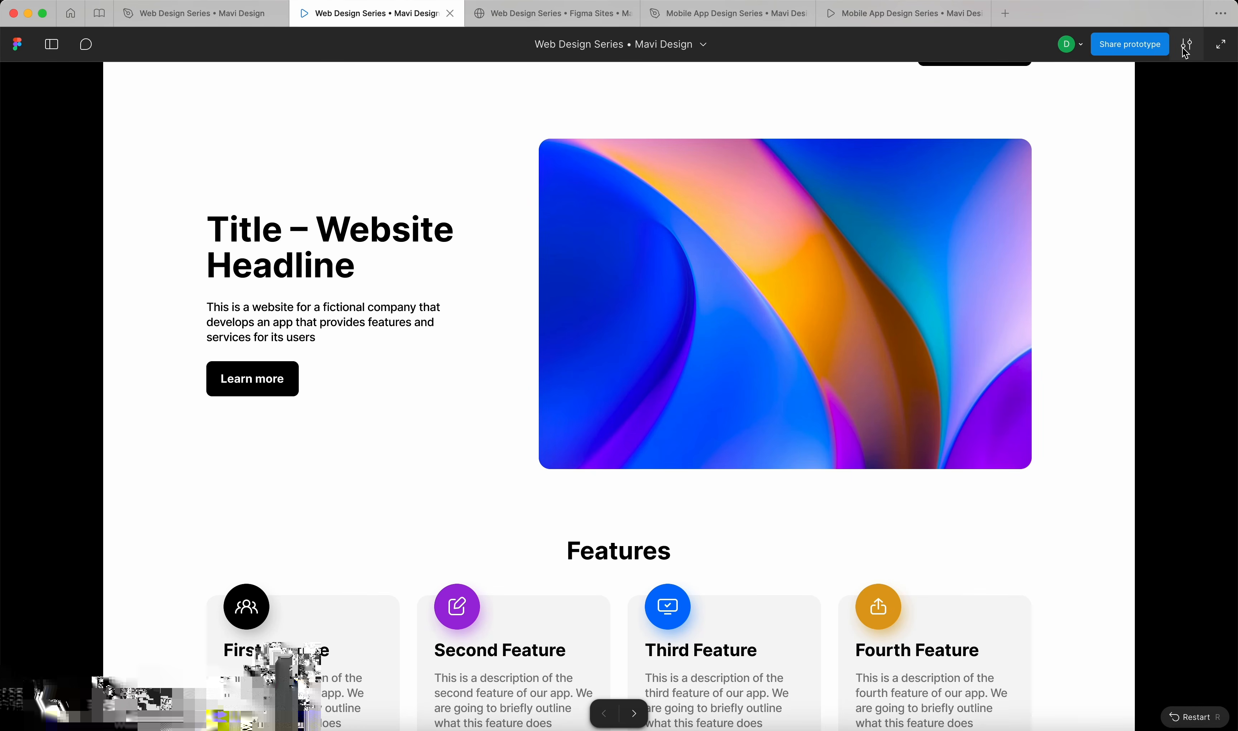
left_click(1188, 44)
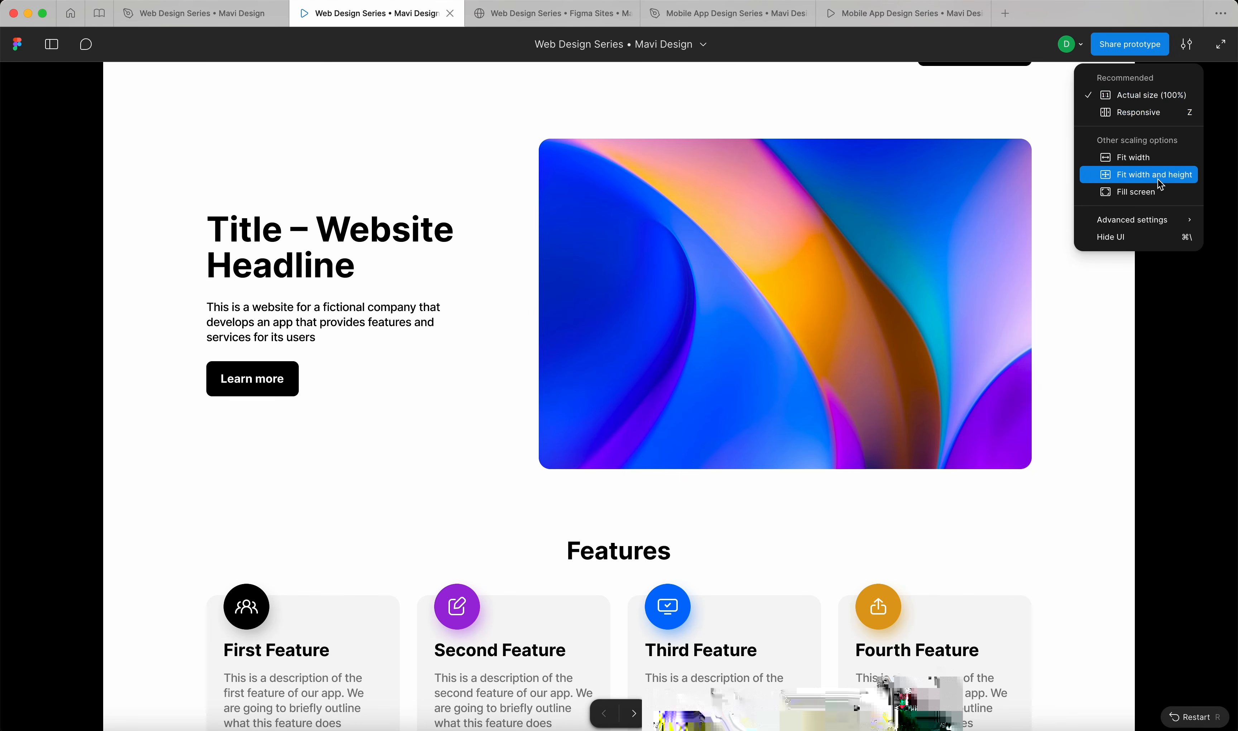
left_click(1122, 237)
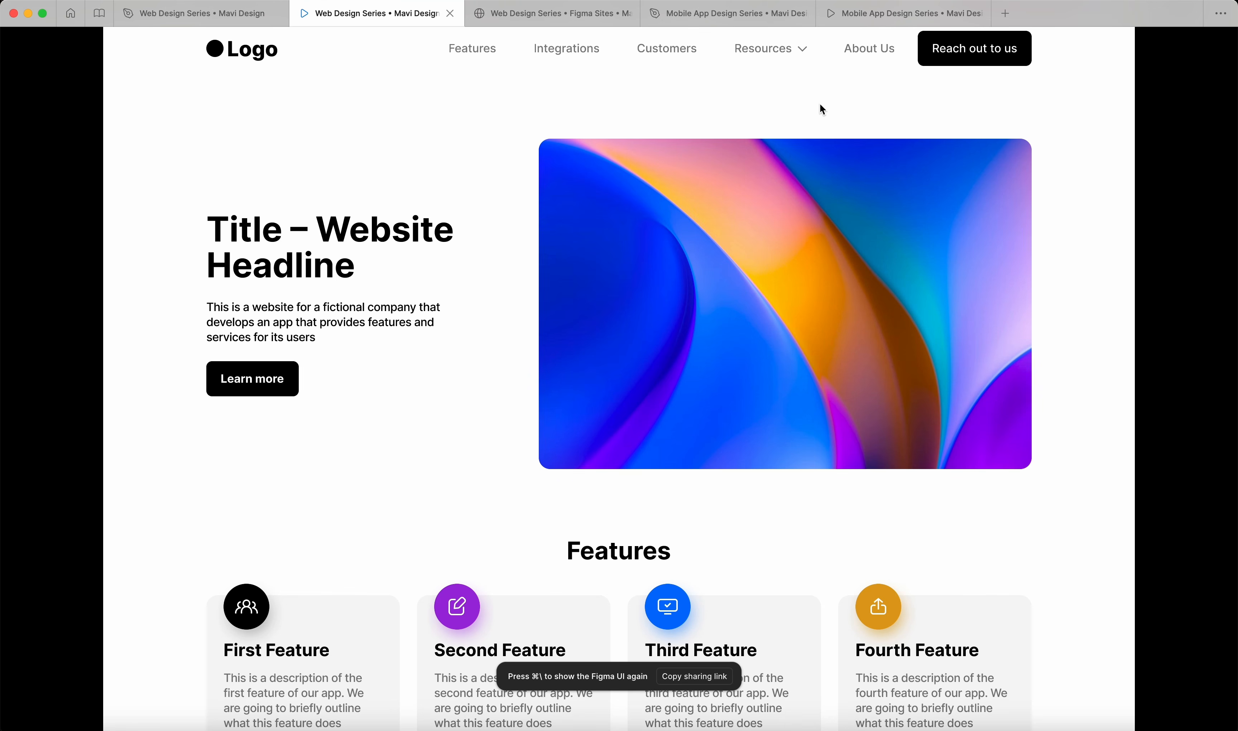
Test the prototype's header navigation by visiting Brand assets and Press releases under Resources > Press, then Customers and the homepage
mouse_move(773, 52)
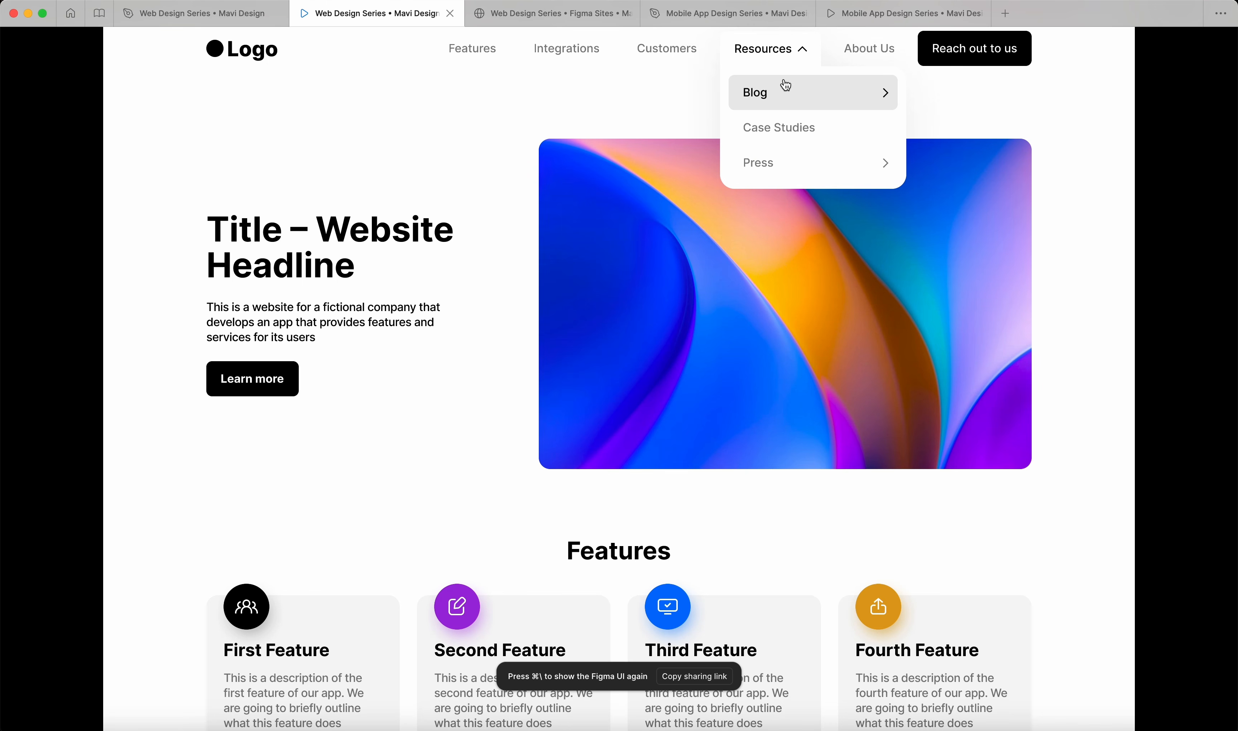
mouse_move(832, 169)
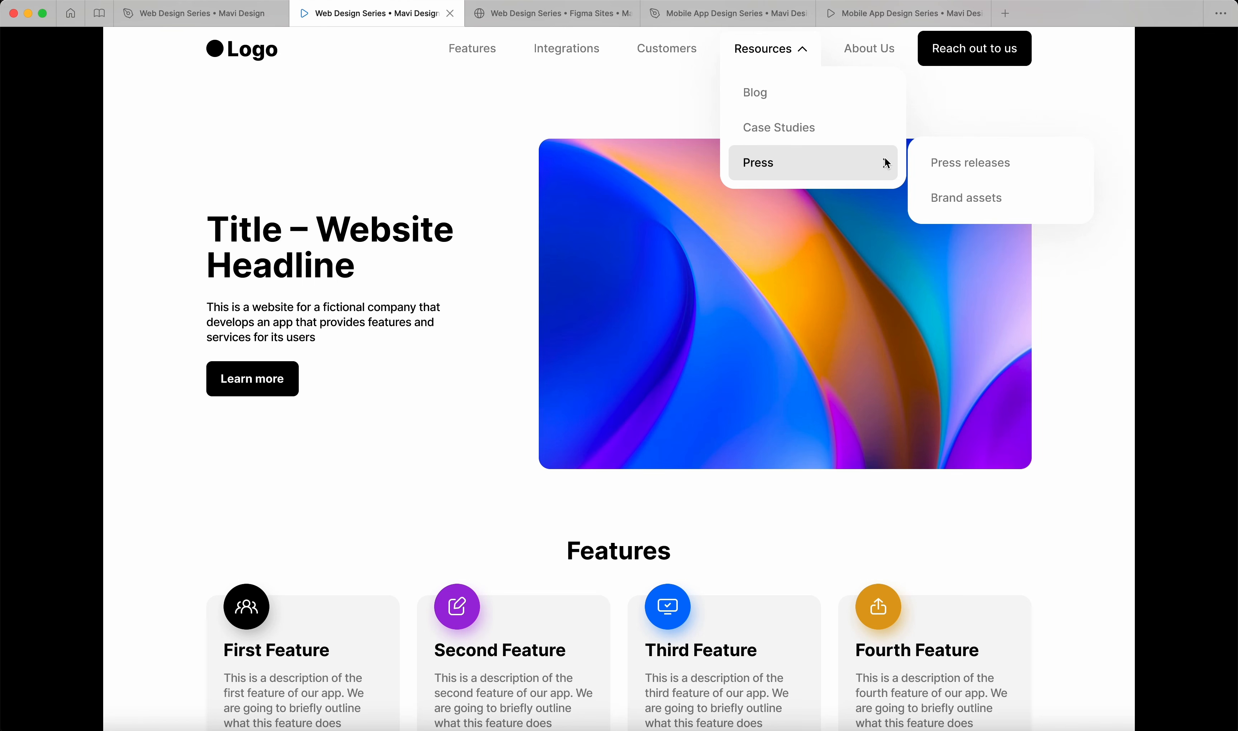
left_click(984, 206)
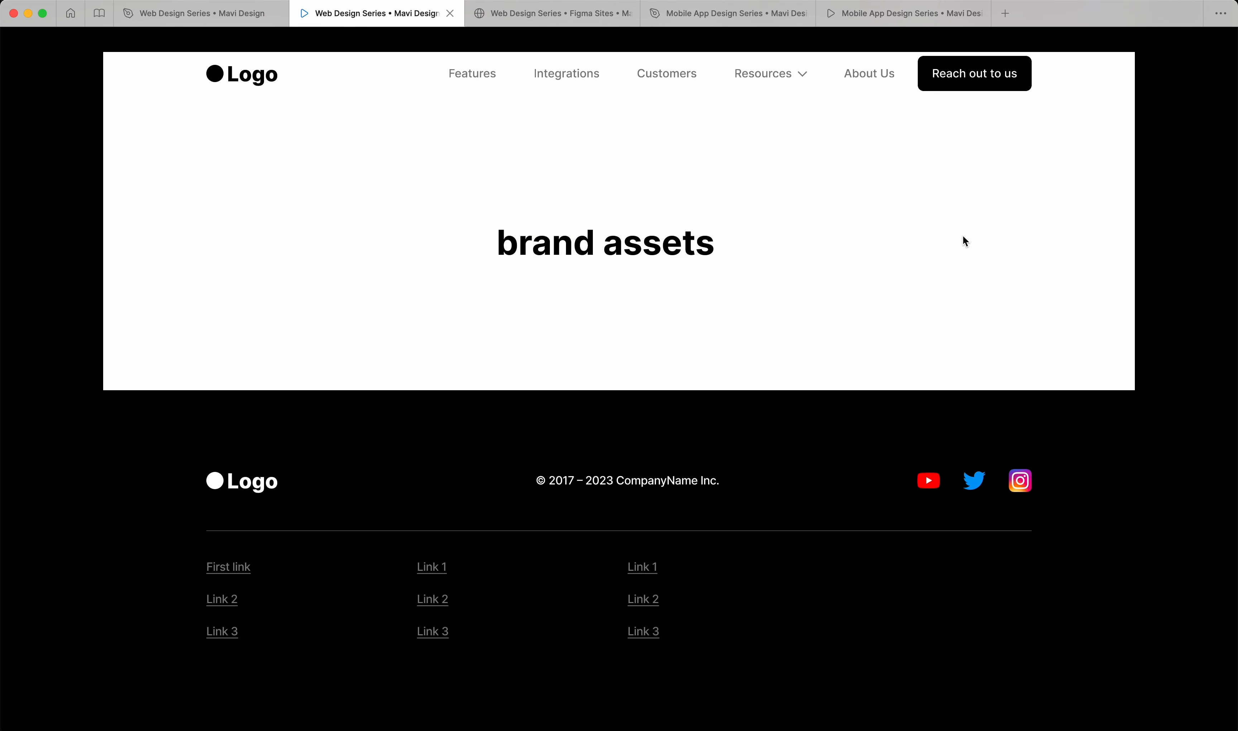
mouse_move(757, 82)
mouse_move(732, 193)
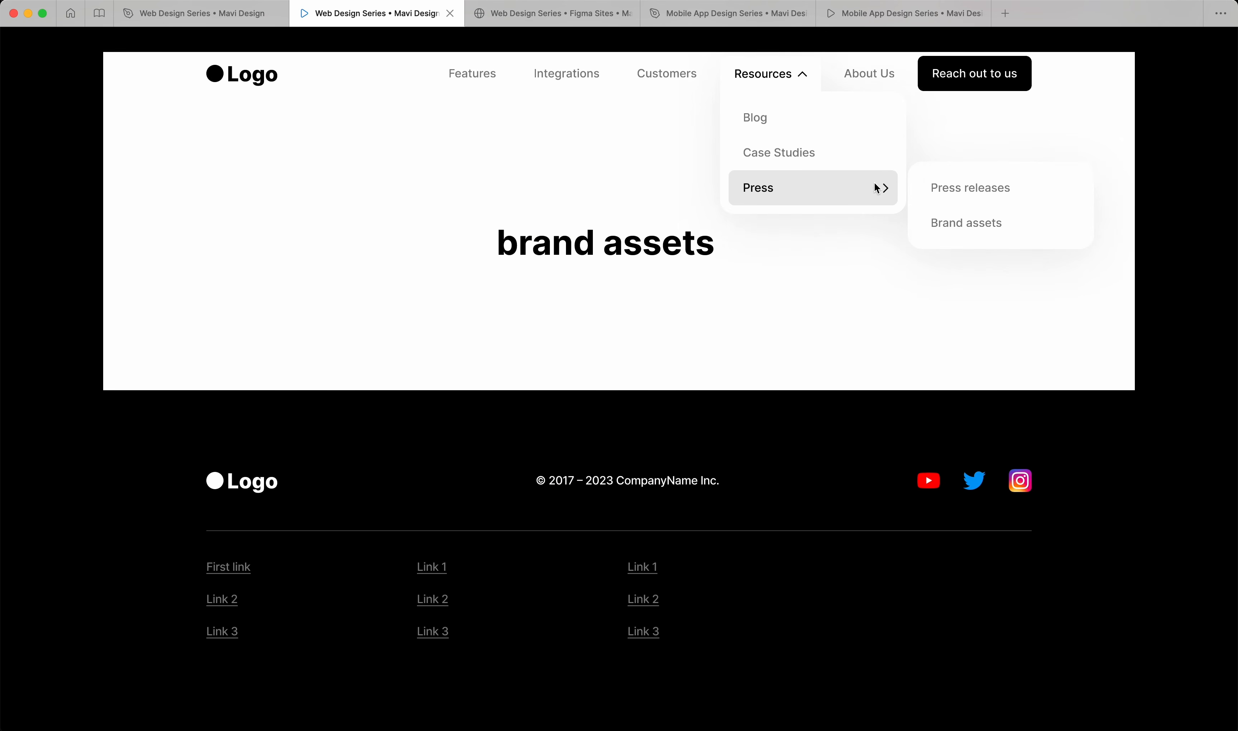
left_click(982, 200)
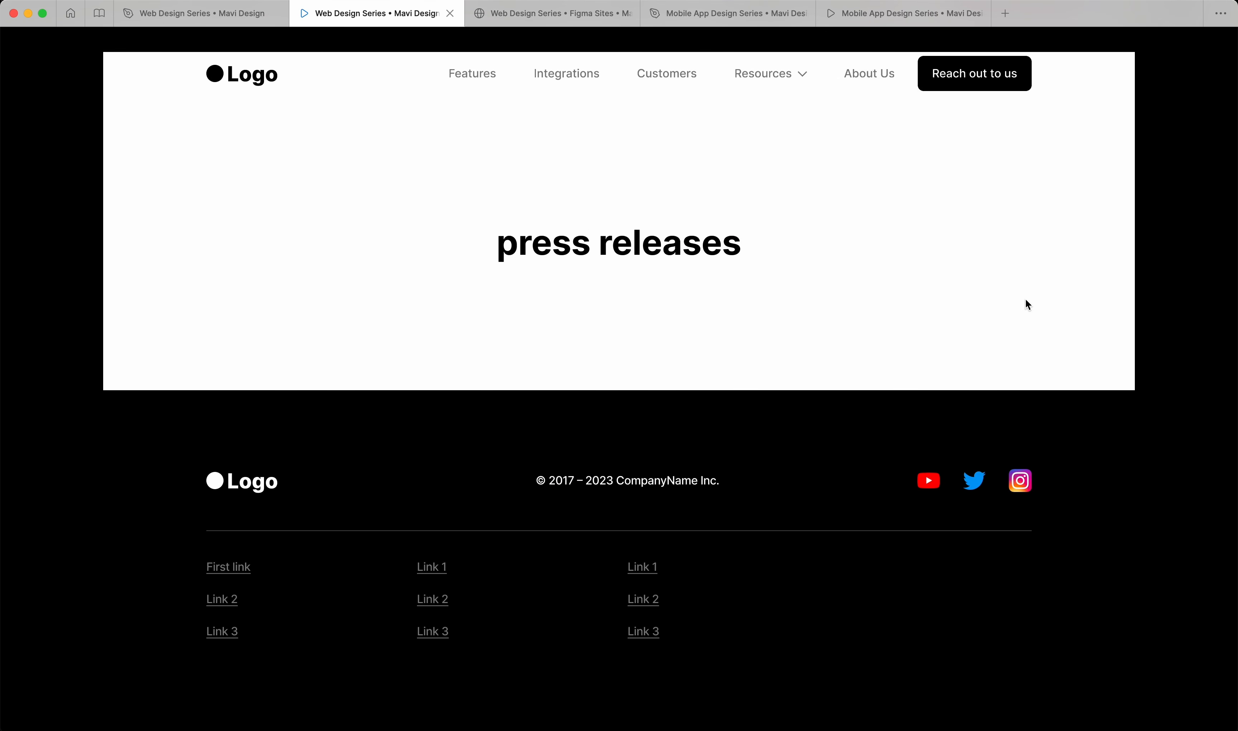
left_click(666, 80)
left_click(246, 50)
Return to the Web Design Series design file and look over its component sections and page layouts
left_click(221, 13)
scroll(662, 213, "down", 10)
scroll(775, 451, "up", 5)
scroll(775, 451, "right", 5)
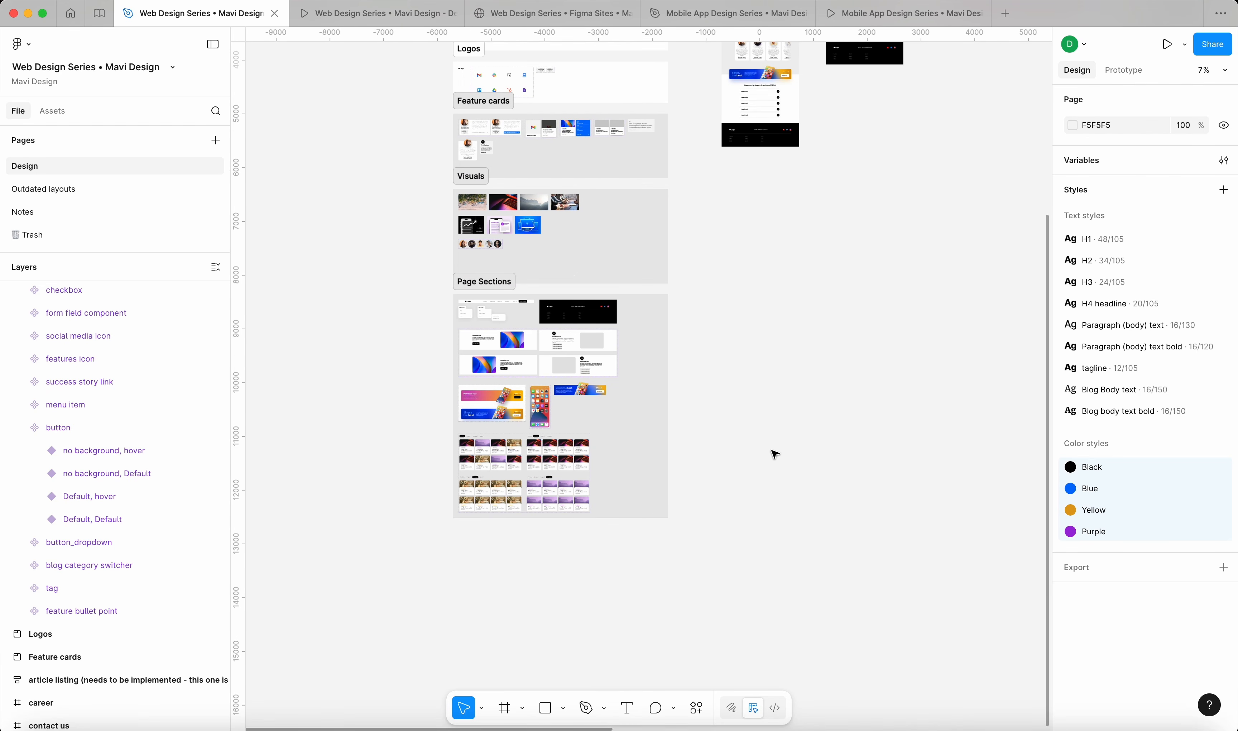
scroll(841, 402, "down", 3)
scroll(857, 366, "right", 5)
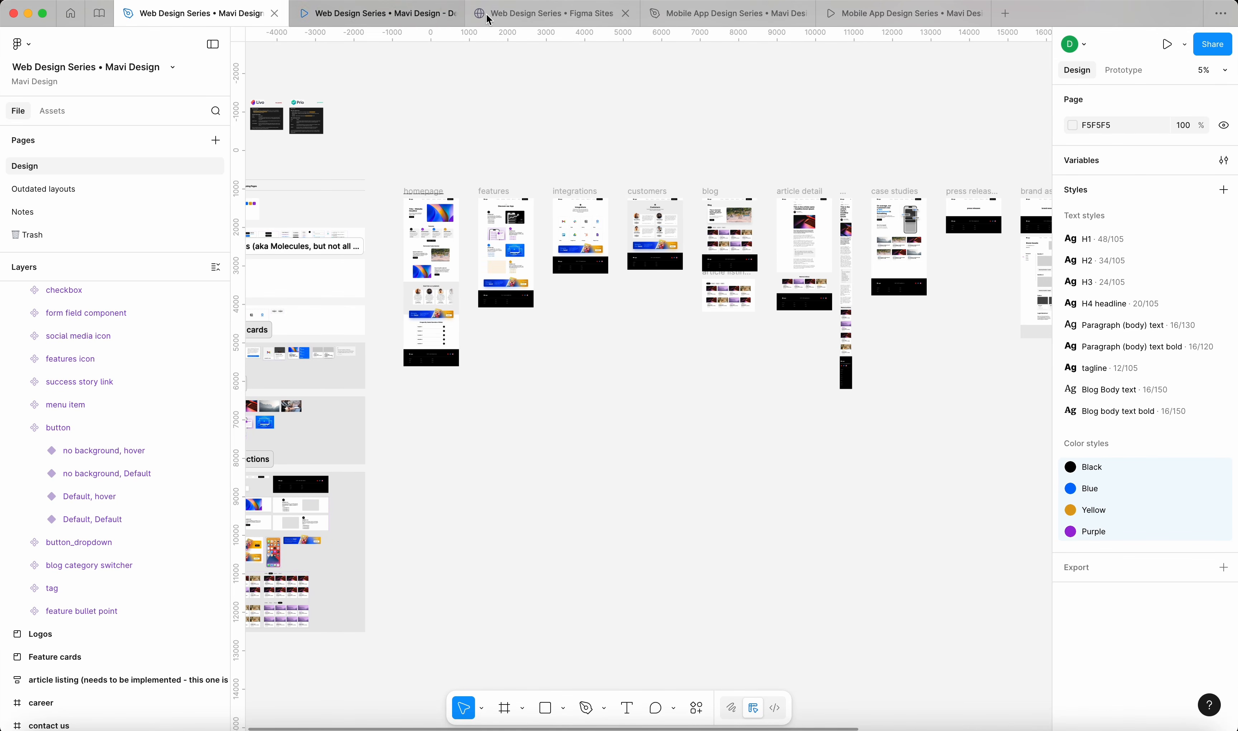
Switch to the Figma Sites file and examine its header component, page sections and the Home and /breakpoints-demo webpages
left_click(546, 20)
scroll(708, 362, "down", 8)
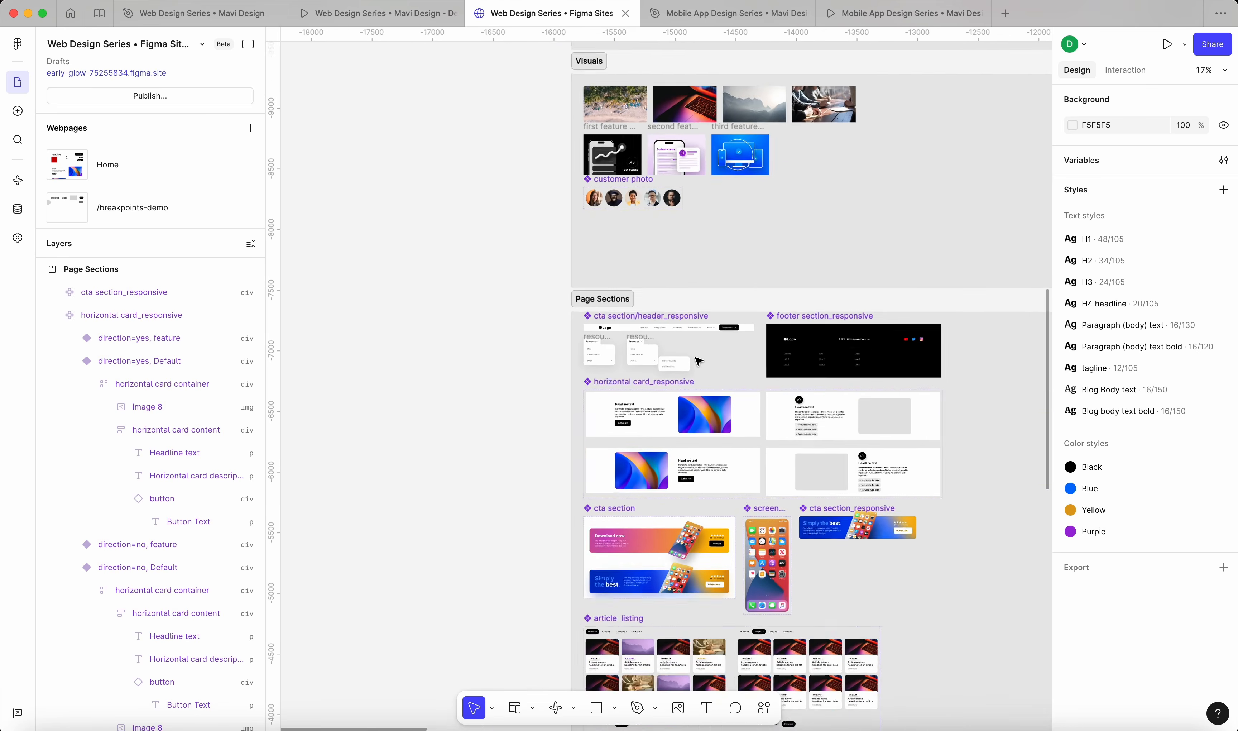
scroll(753, 528, "right", 4)
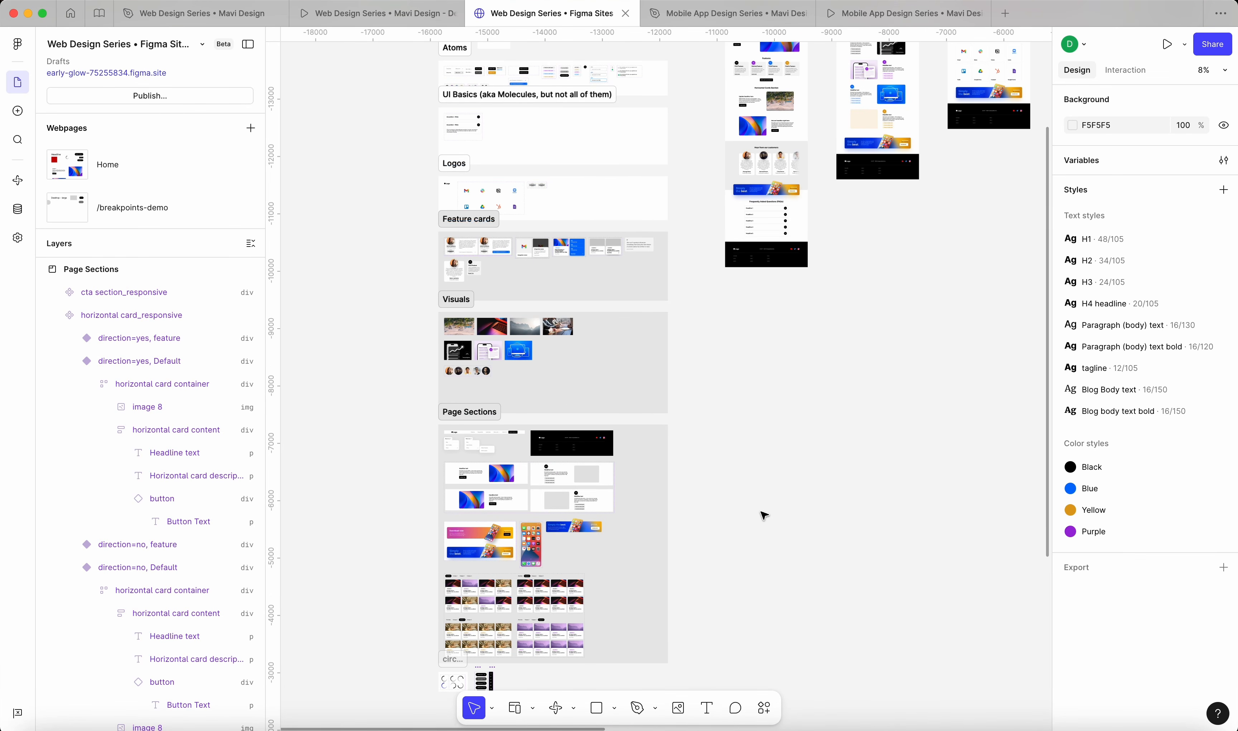
scroll(763, 512, "down", 3)
scroll(763, 512, "left", 1)
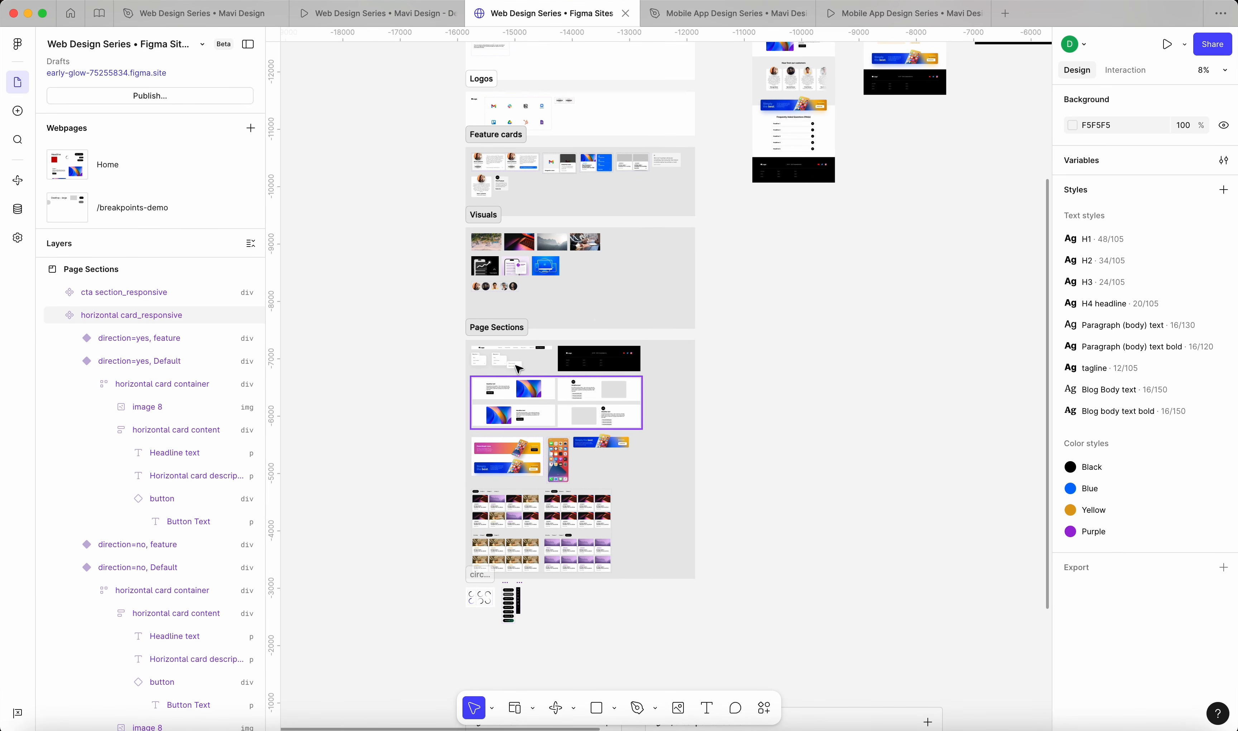
scroll(516, 341, "up", 10)
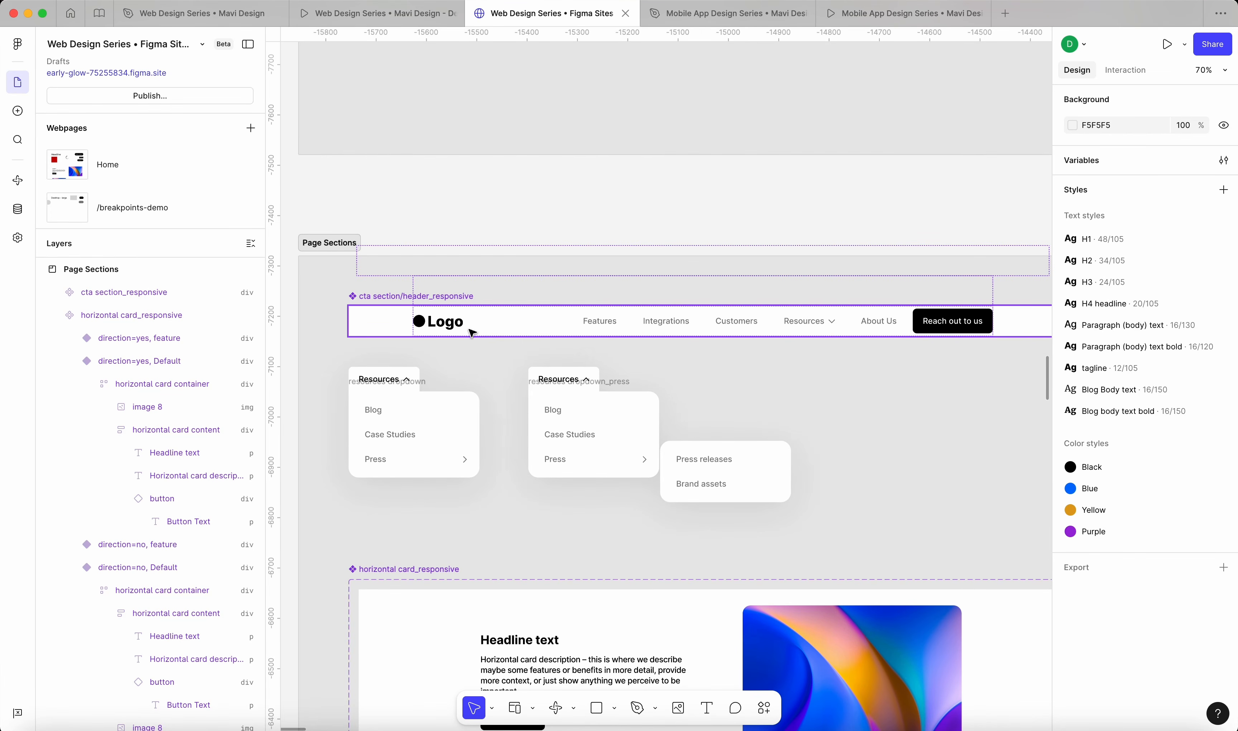
scroll(441, 335, "down", 10)
scroll(469, 333, "down", 5)
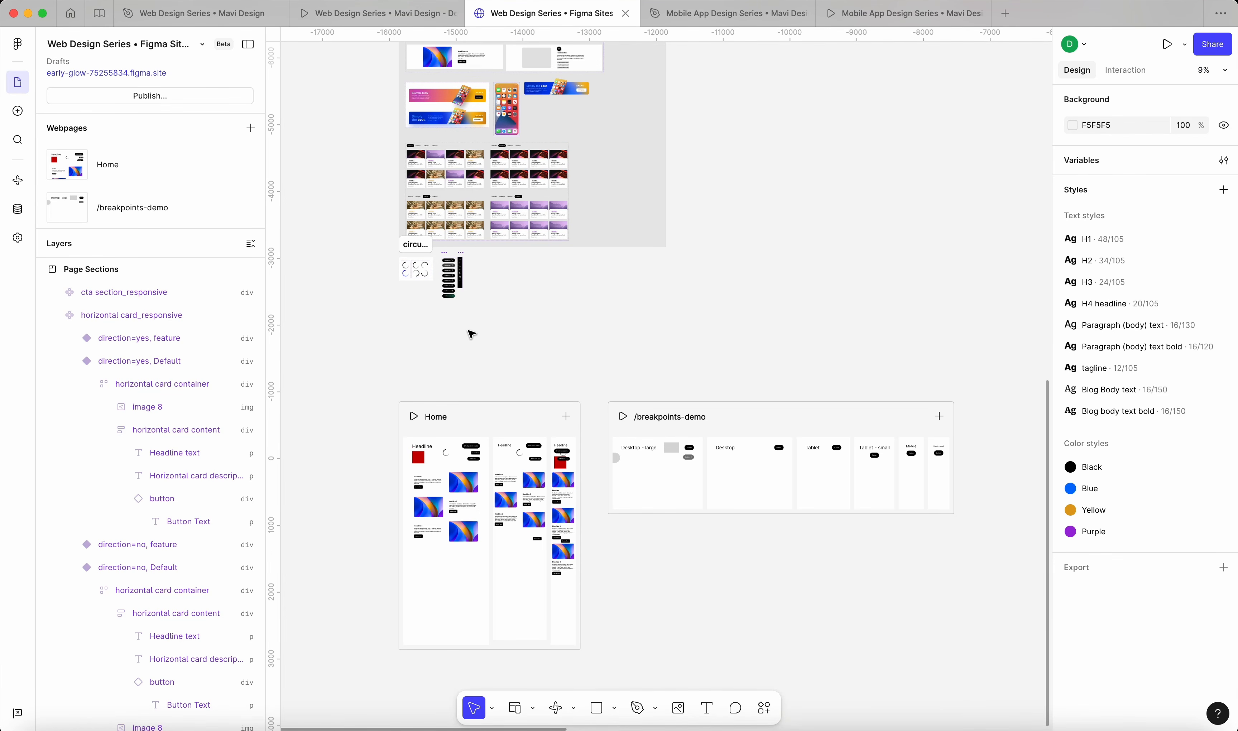
Place an instance of the cta section/header_responsive component at the top of the Home webpage's Desktop breakpoint
scroll(471, 334, "up", 3)
scroll(459, 260, "up", 5)
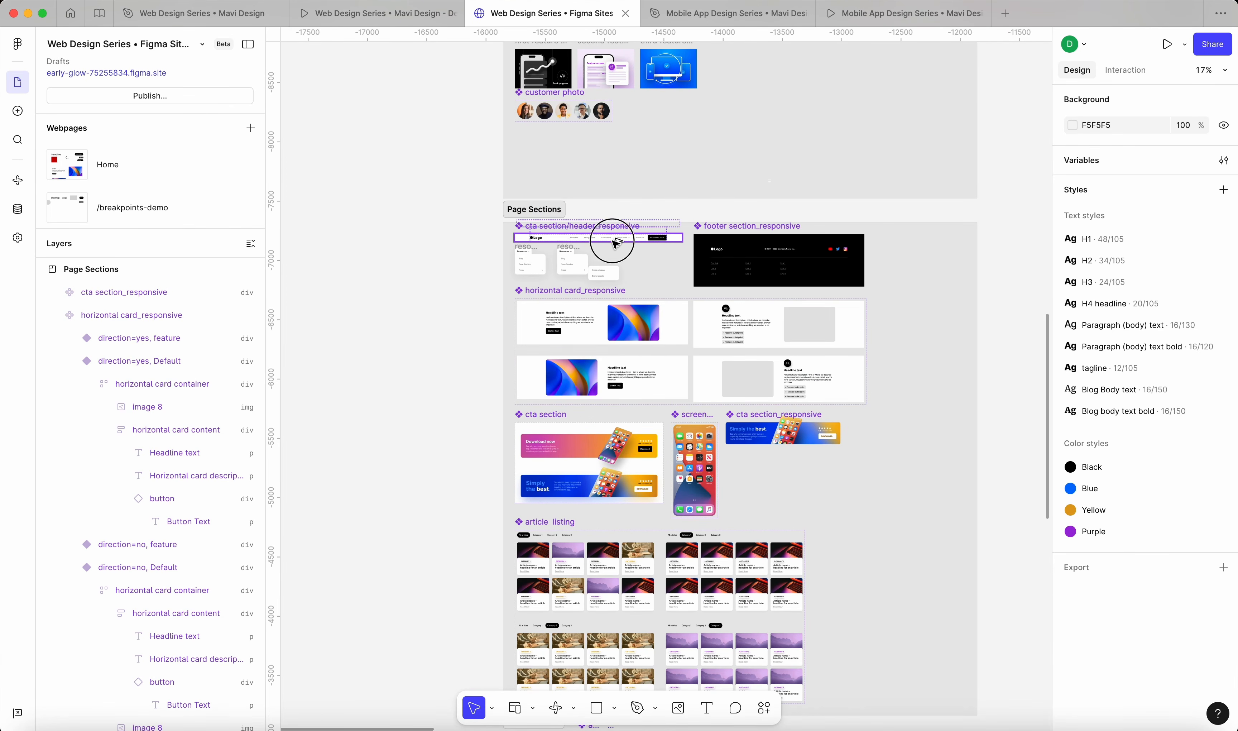
left_click_drag(615, 243, 693, 433)
scroll(412, 392, "down", 10)
scroll(693, 433, "up", 5)
scroll(692, 433, "up", 3)
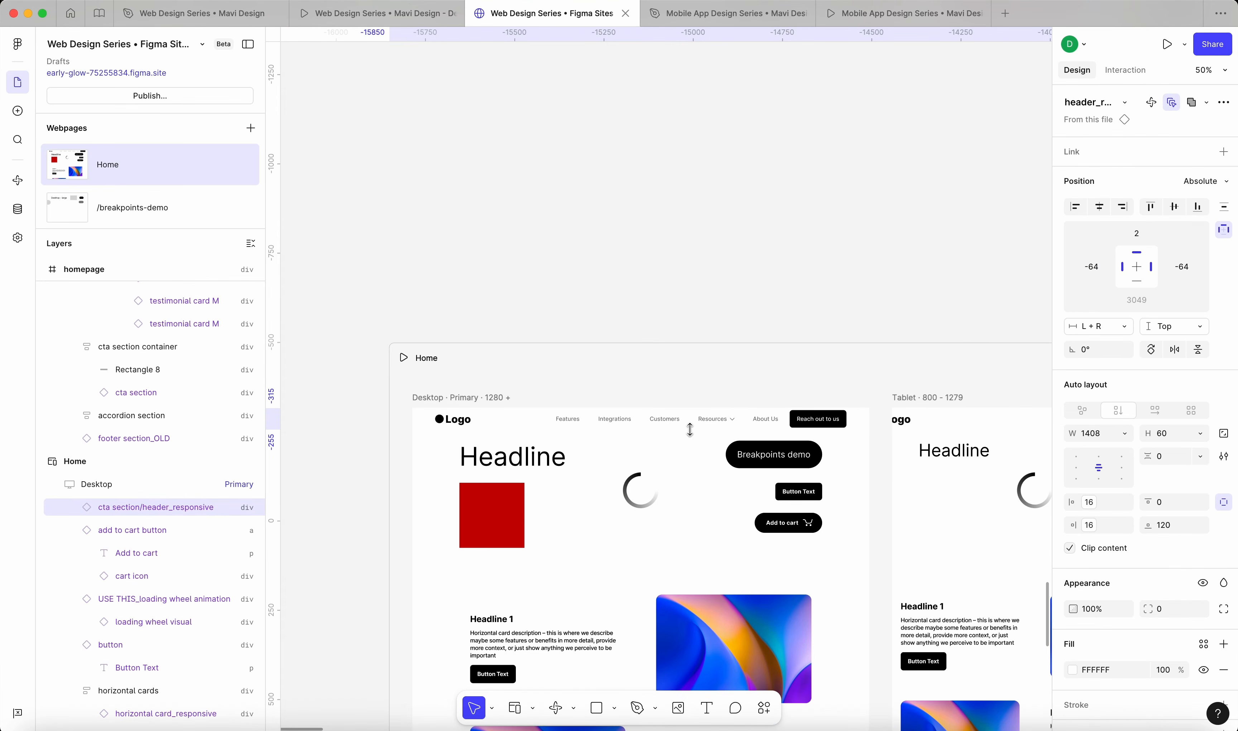
Center the header instance horizontally and resize both sides to match the Desktop breakpoint's edges
key("alt+h")
left_click_drag(875, 424, 870, 420)
left_click_drag(392, 417, 413, 417)
Preview the Home webpage, test the header's Resources menu item, and return to the canvas
left_click(403, 358)
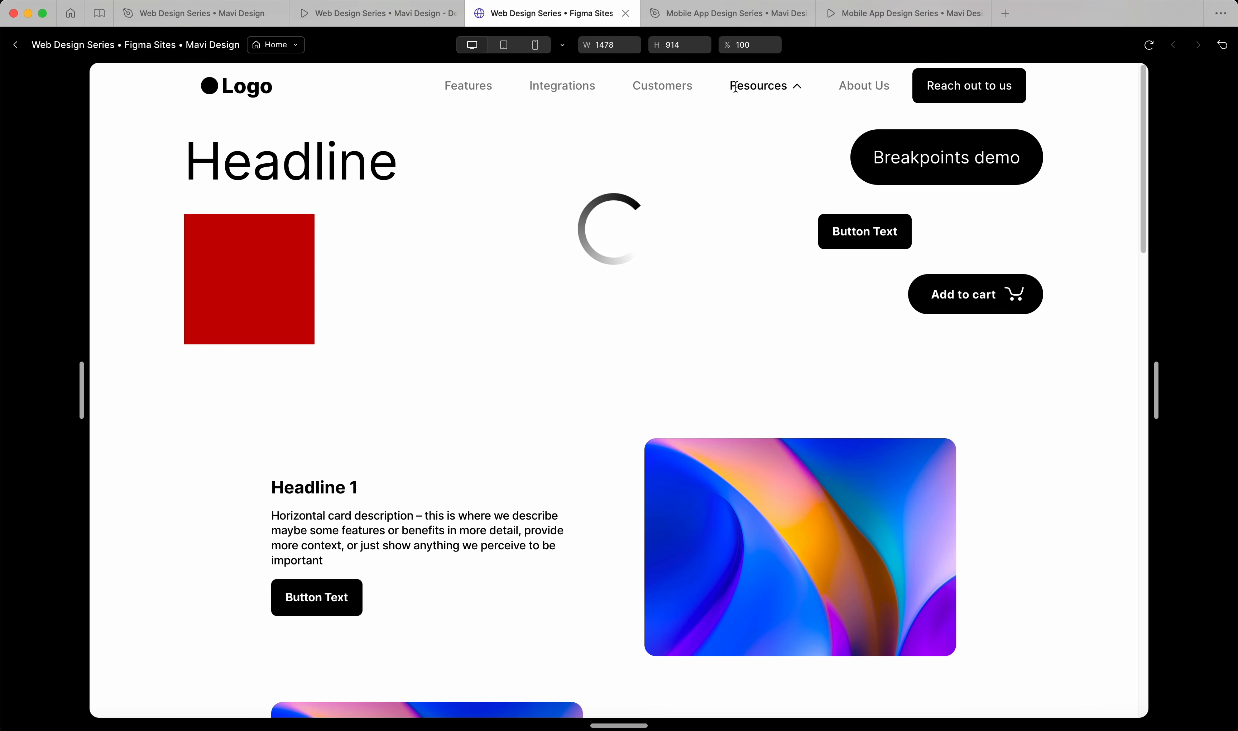
left_click_drag(738, 86, 800, 86)
left_click(745, 234)
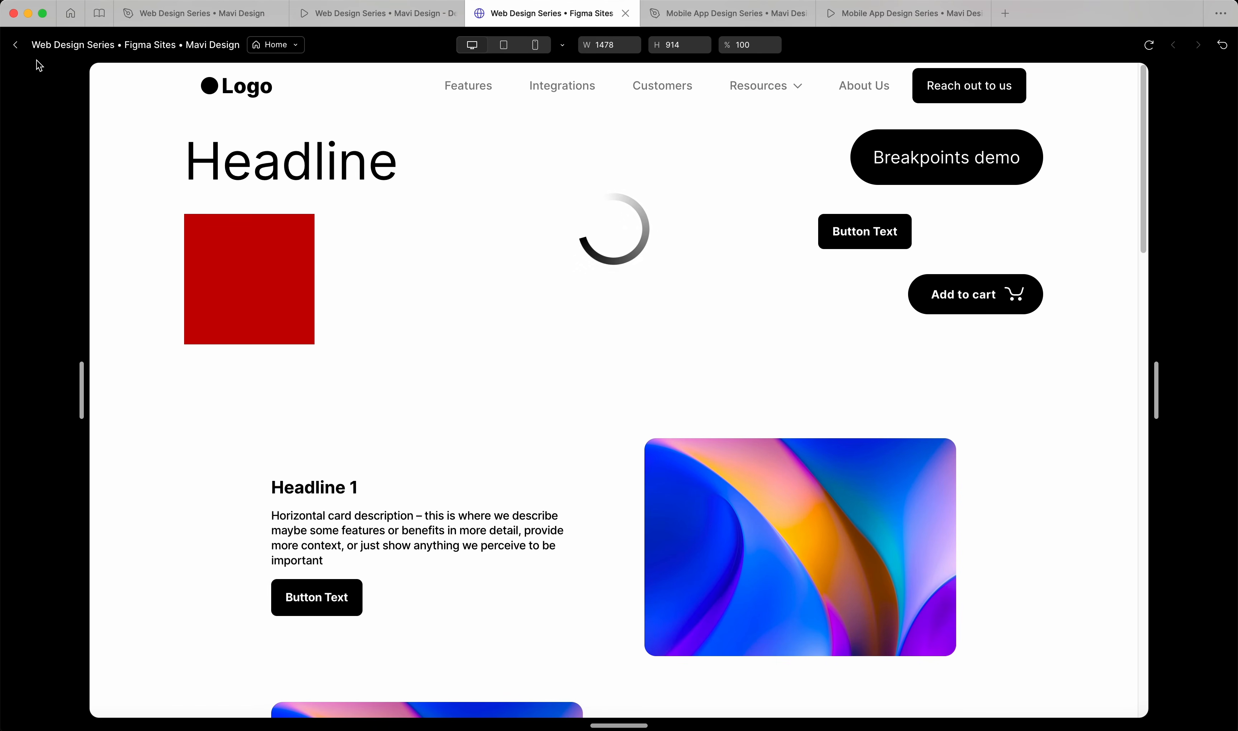
left_click(15, 45)
Inspect the interactions of the Resources menu item in the main header component, including its Mouse enter overlay
left_click(548, 299)
scroll(547, 296, "down", 6)
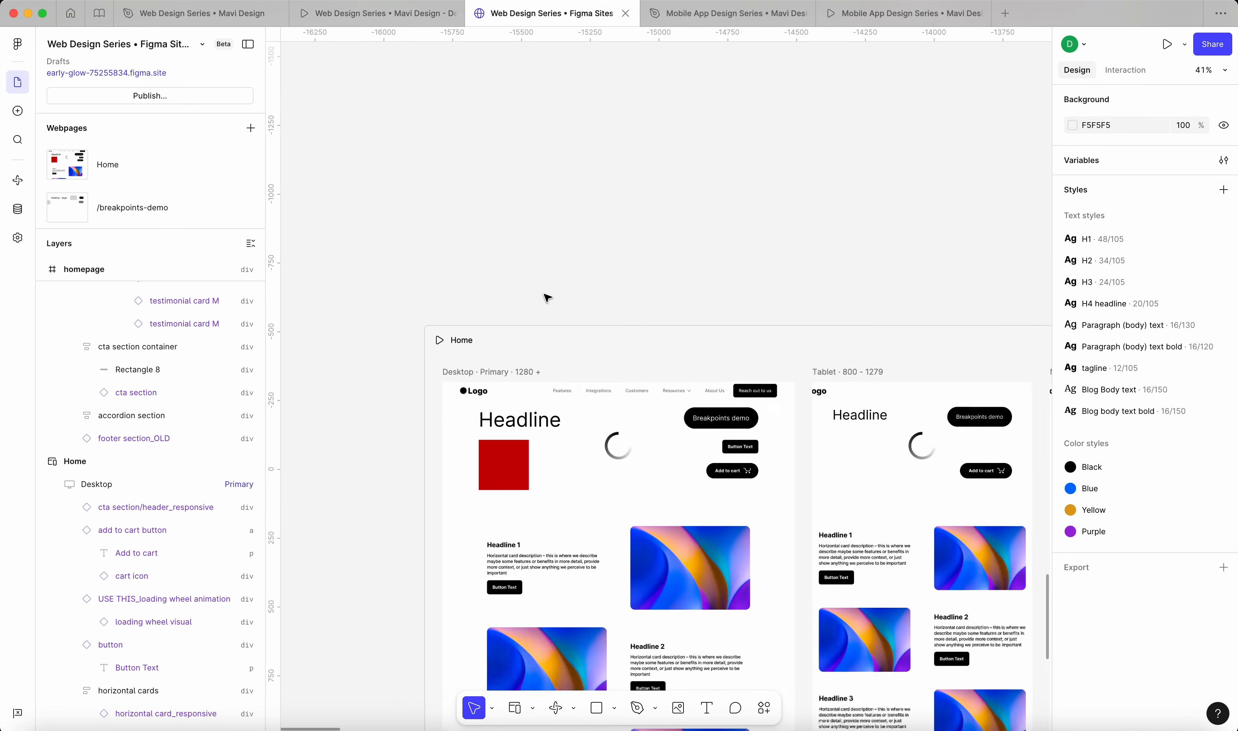
scroll(545, 296, "up", 12)
scroll(544, 272, "up", 2)
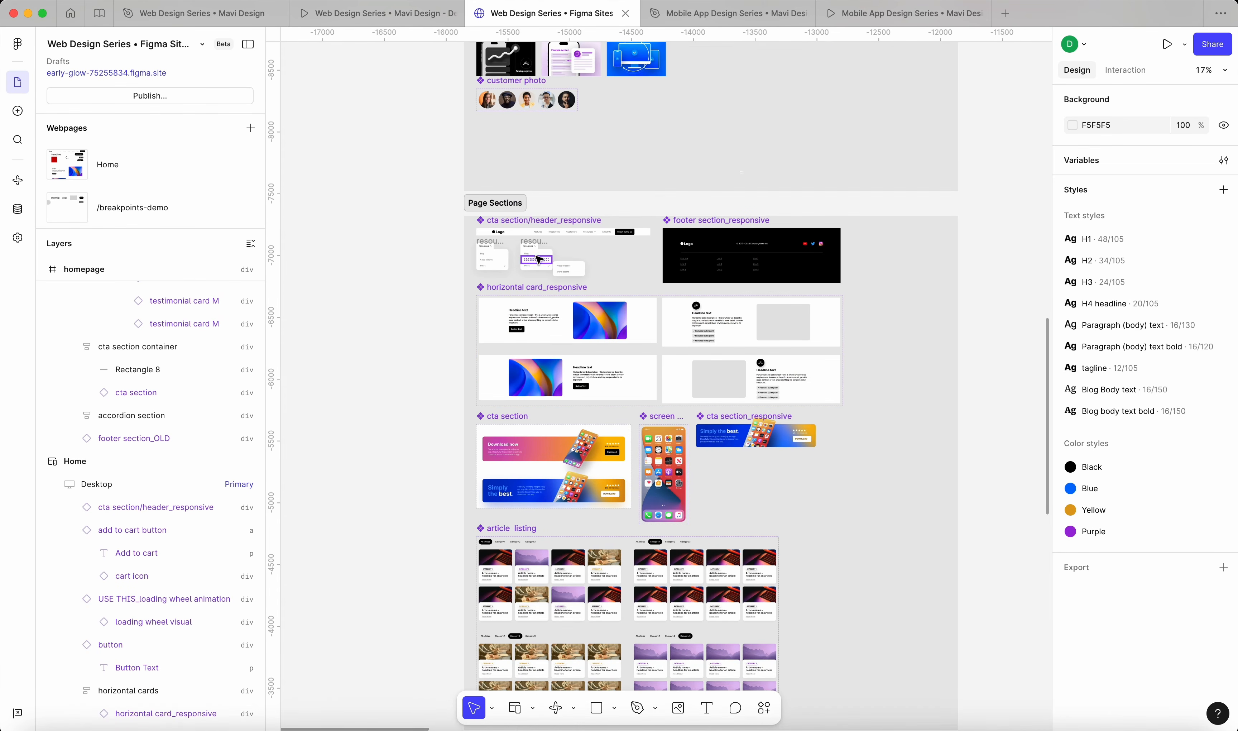
scroll(542, 258, "up", 10)
left_click(561, 147)
left_click(1125, 70)
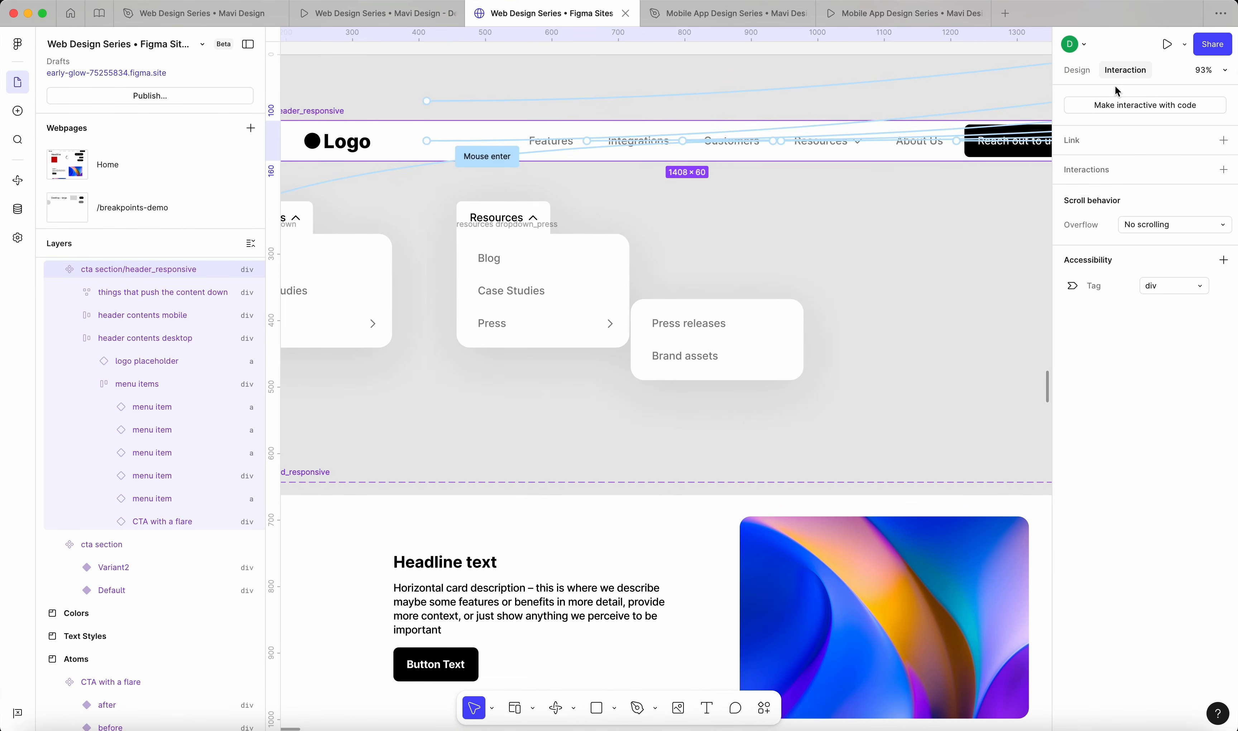
scroll(780, 172, "left", 3)
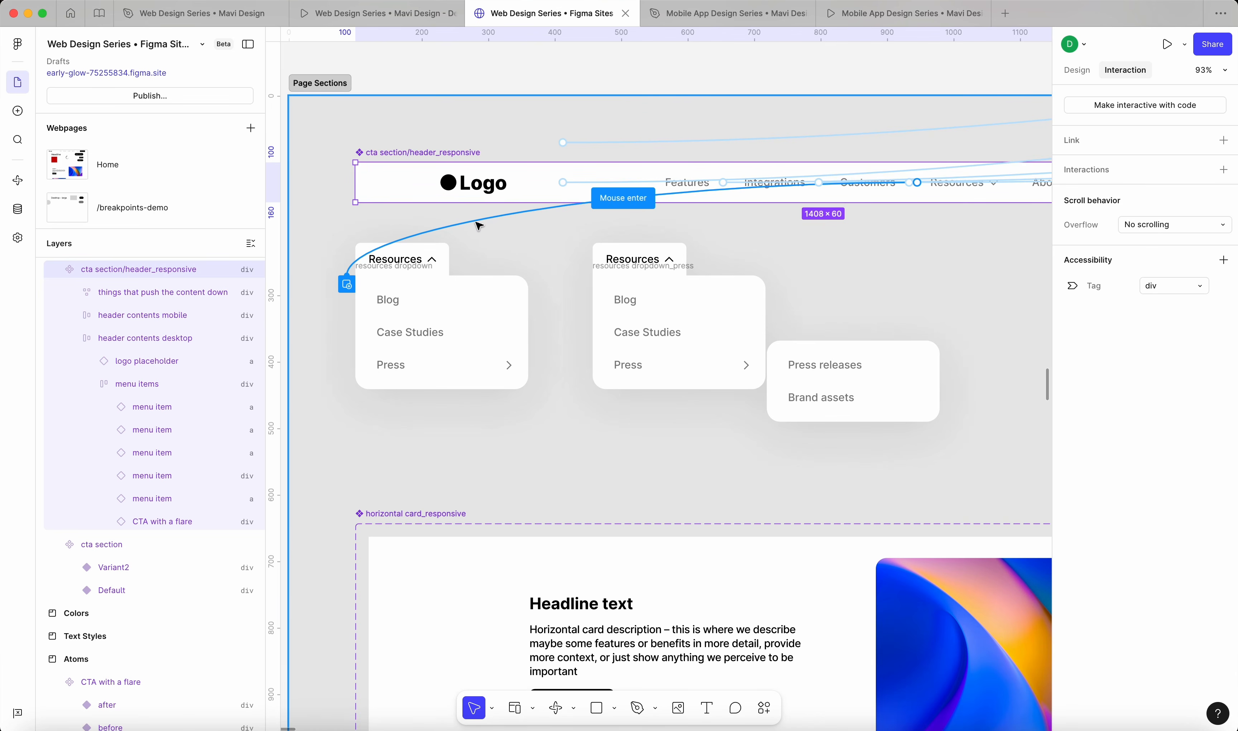
left_click(479, 226)
scroll(805, 292, "right", 4)
scroll(806, 292, "down", 1)
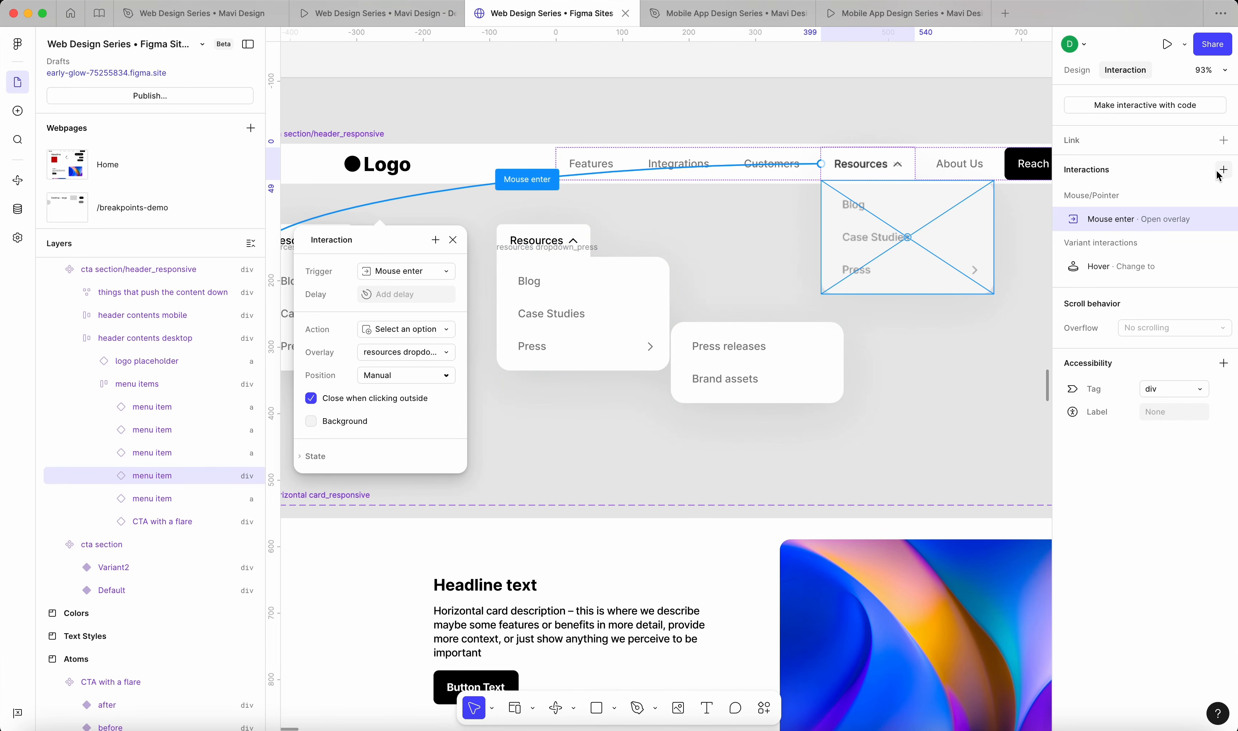
Review the interaction types that can be added to the Resources menu item in the main header component
left_click(1080, 73)
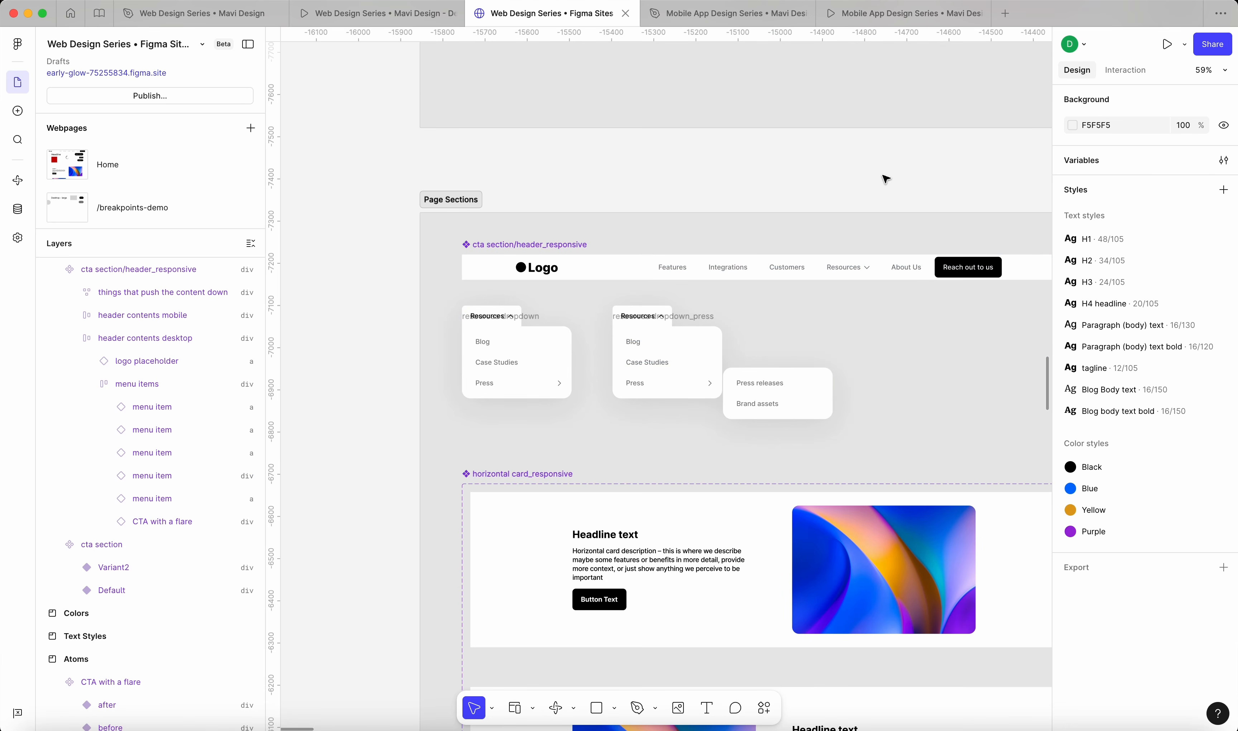
scroll(886, 178, "right", 4)
scroll(886, 179, "down", 2)
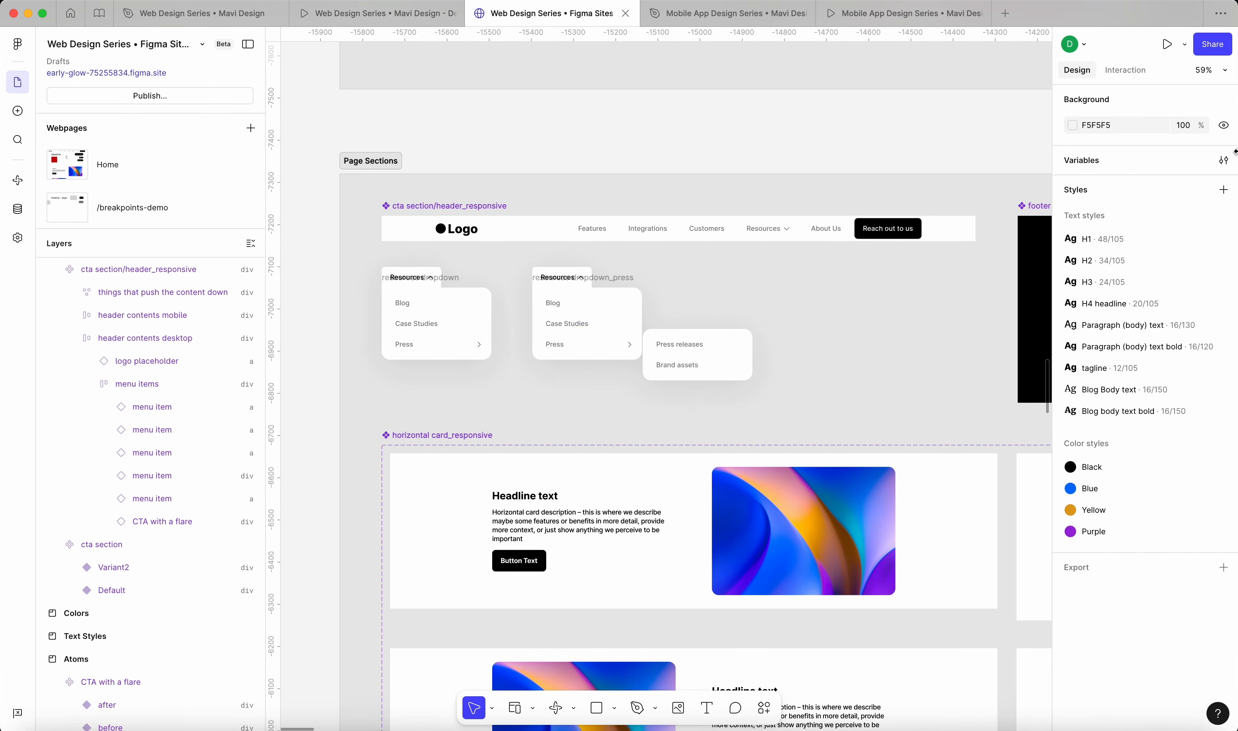
left_click(760, 229)
double_click(761, 236)
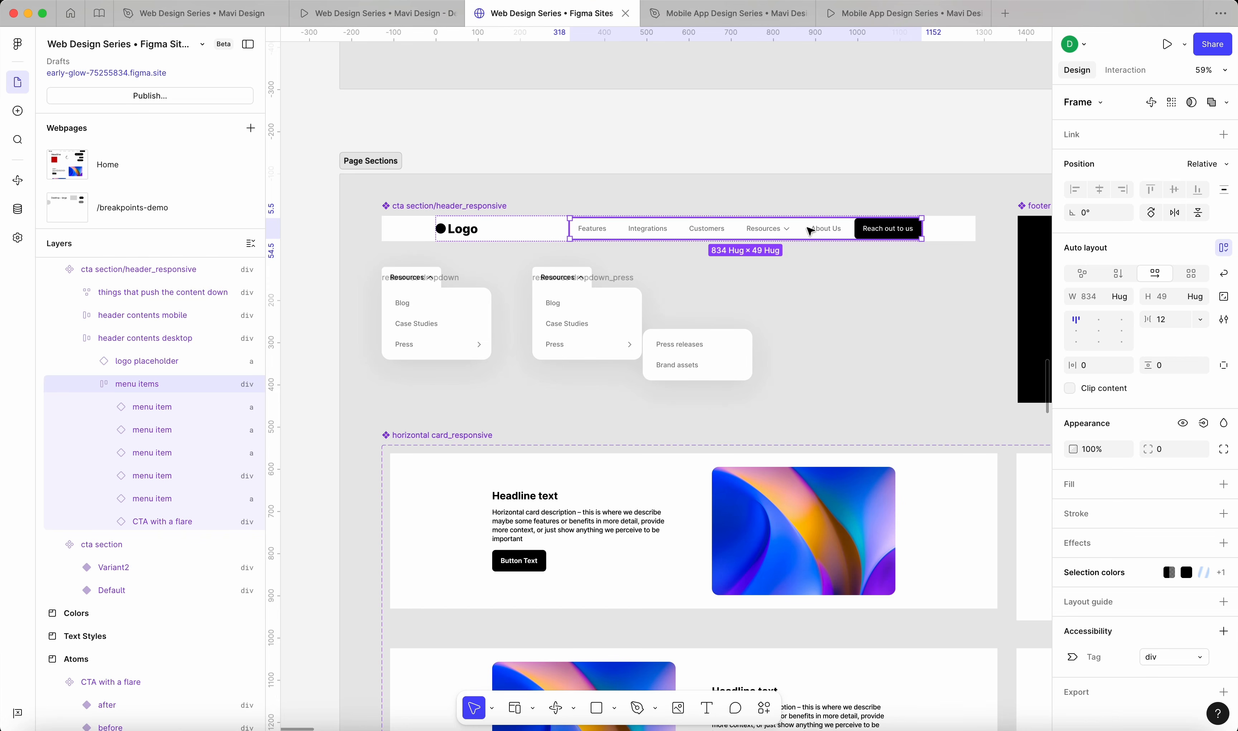
double_click(761, 239)
left_click(1126, 70)
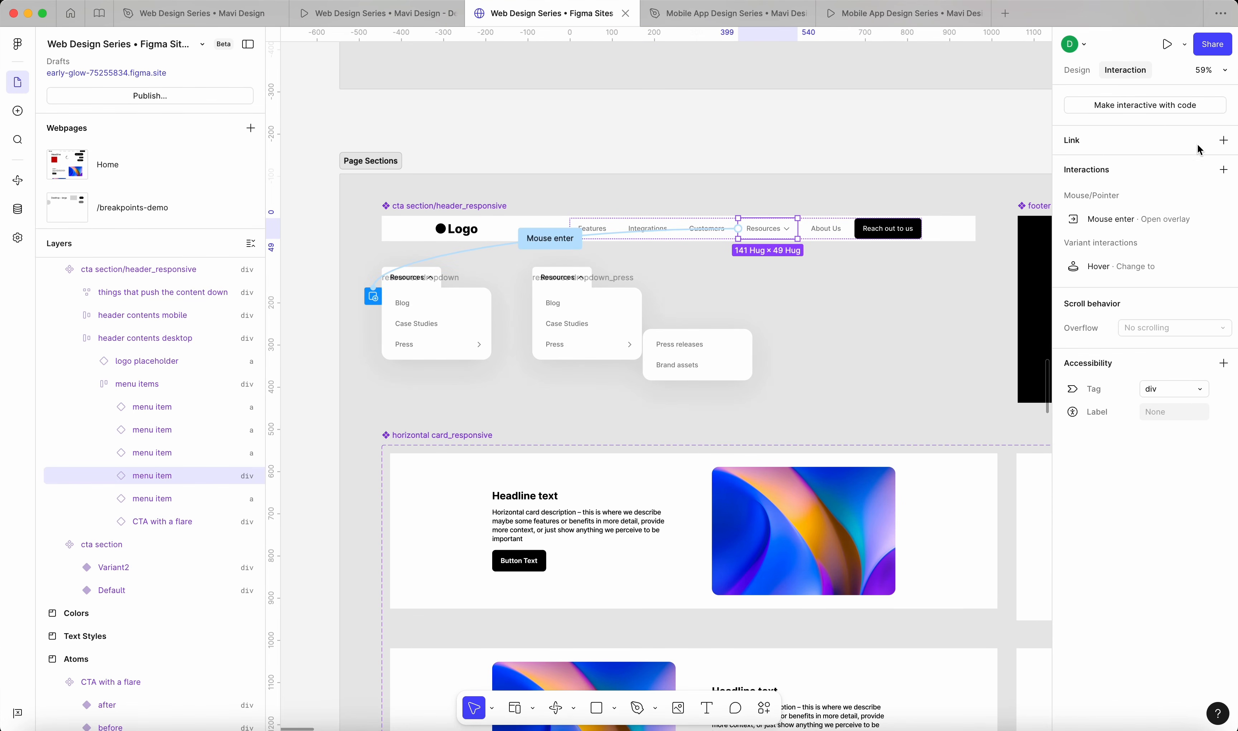
left_click(1224, 170)
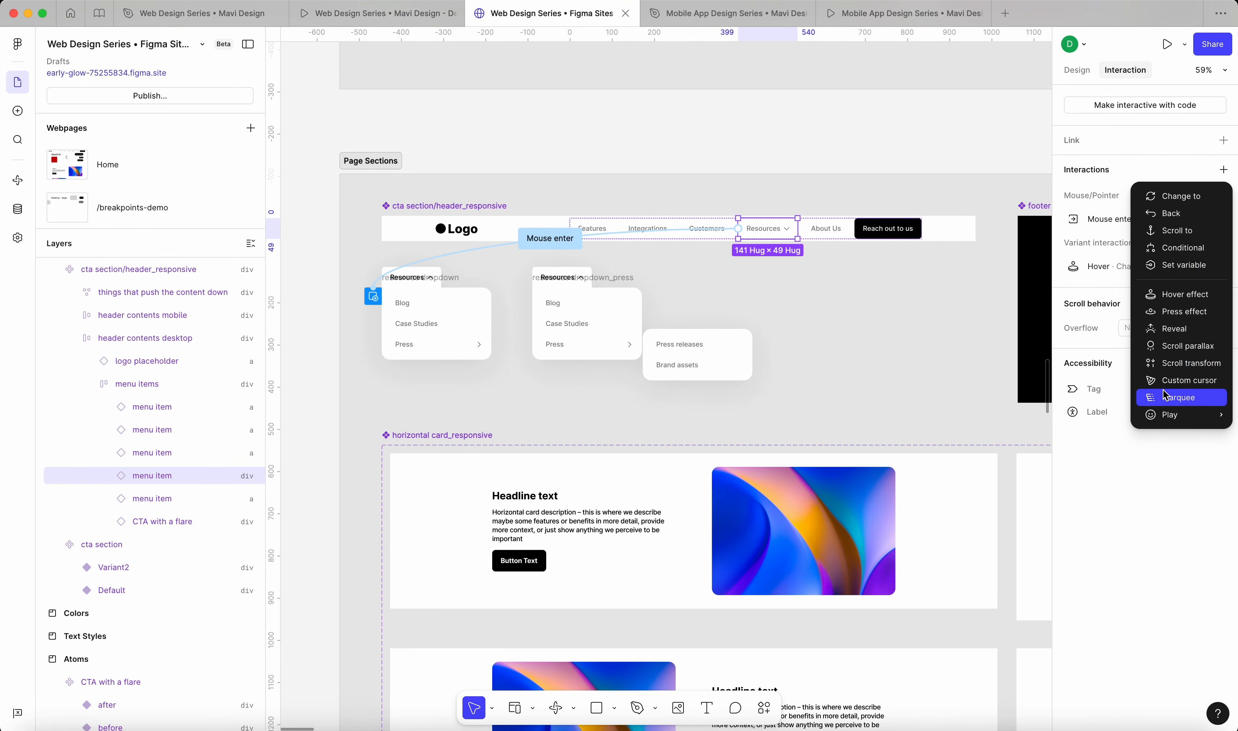
mouse_move(1169, 415)
left_click(815, 144)
left_click(816, 144)
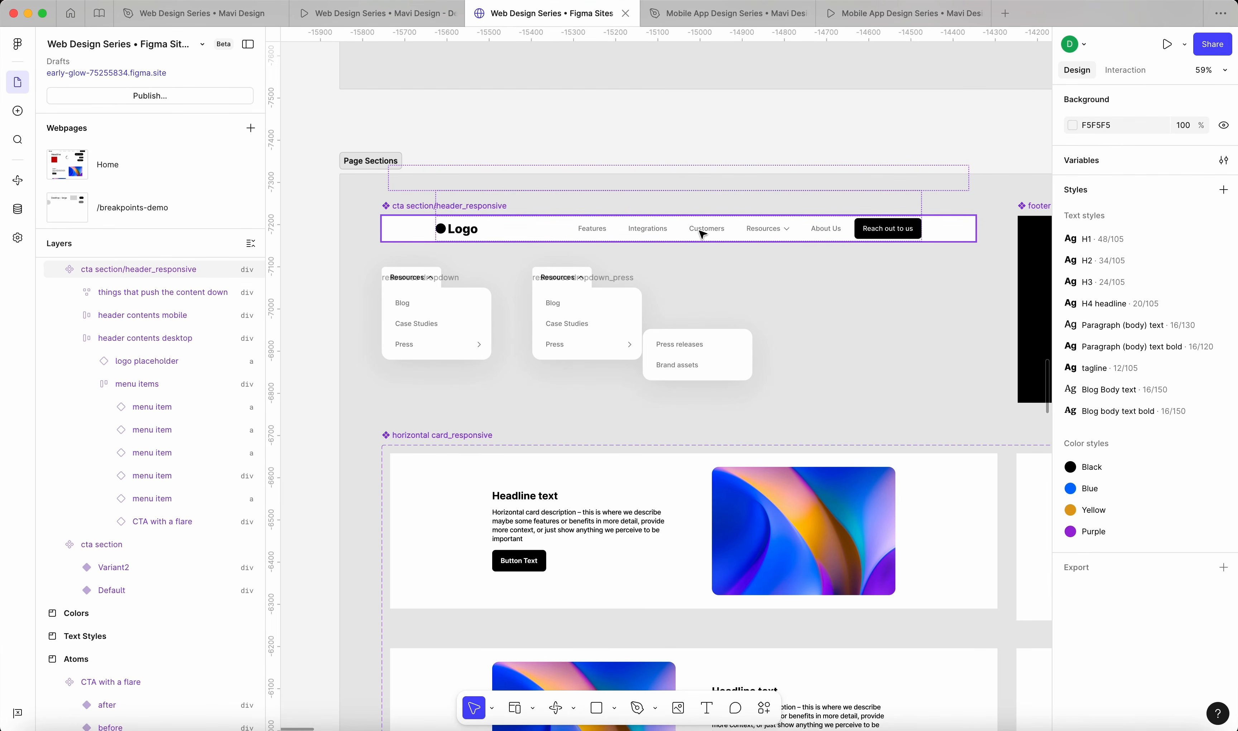
Inspect the main header component, then the Resources menu item and the Press submenu inside the resources dropdown_press frame
left_click(938, 223)
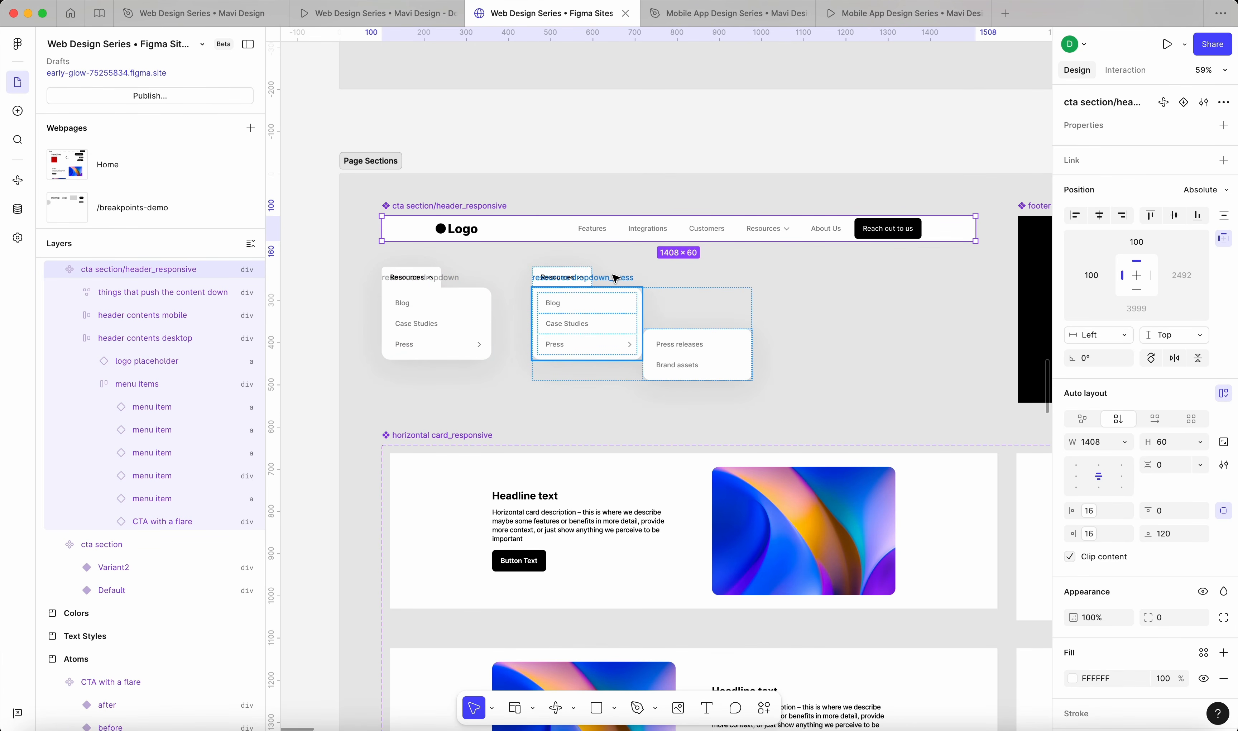
scroll(642, 291, "up", 5)
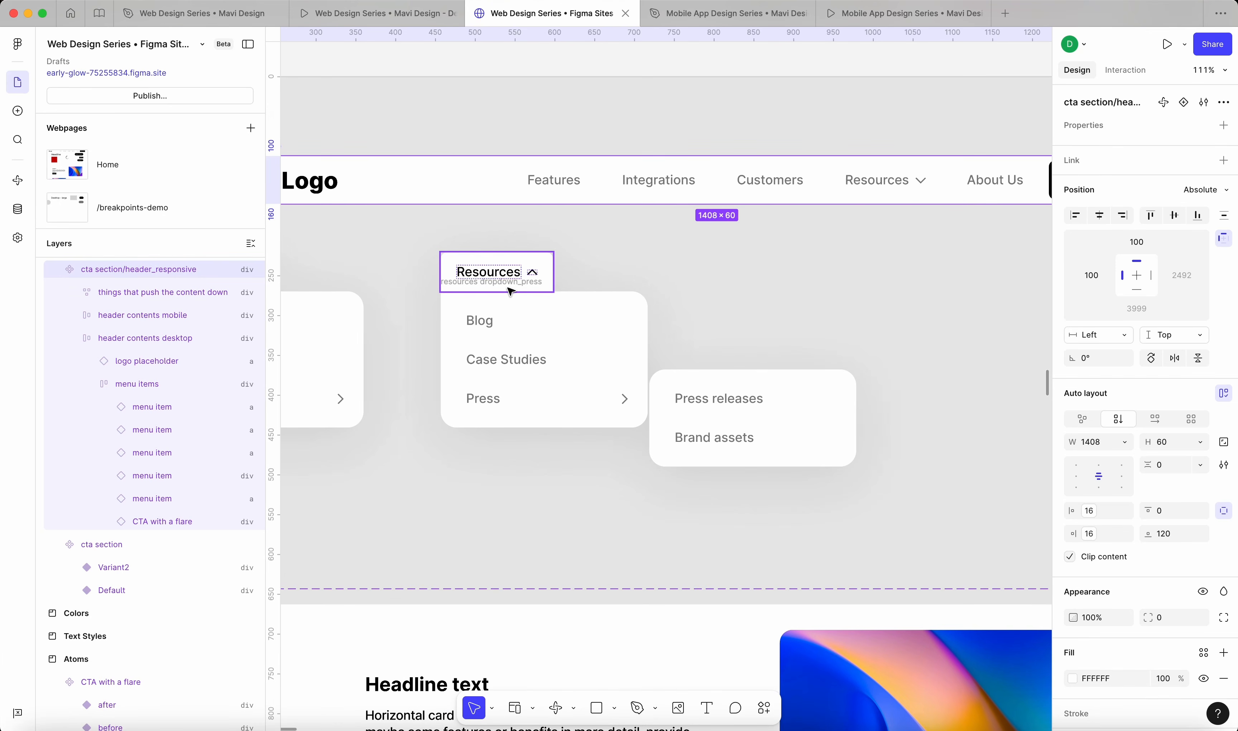
left_click(461, 294)
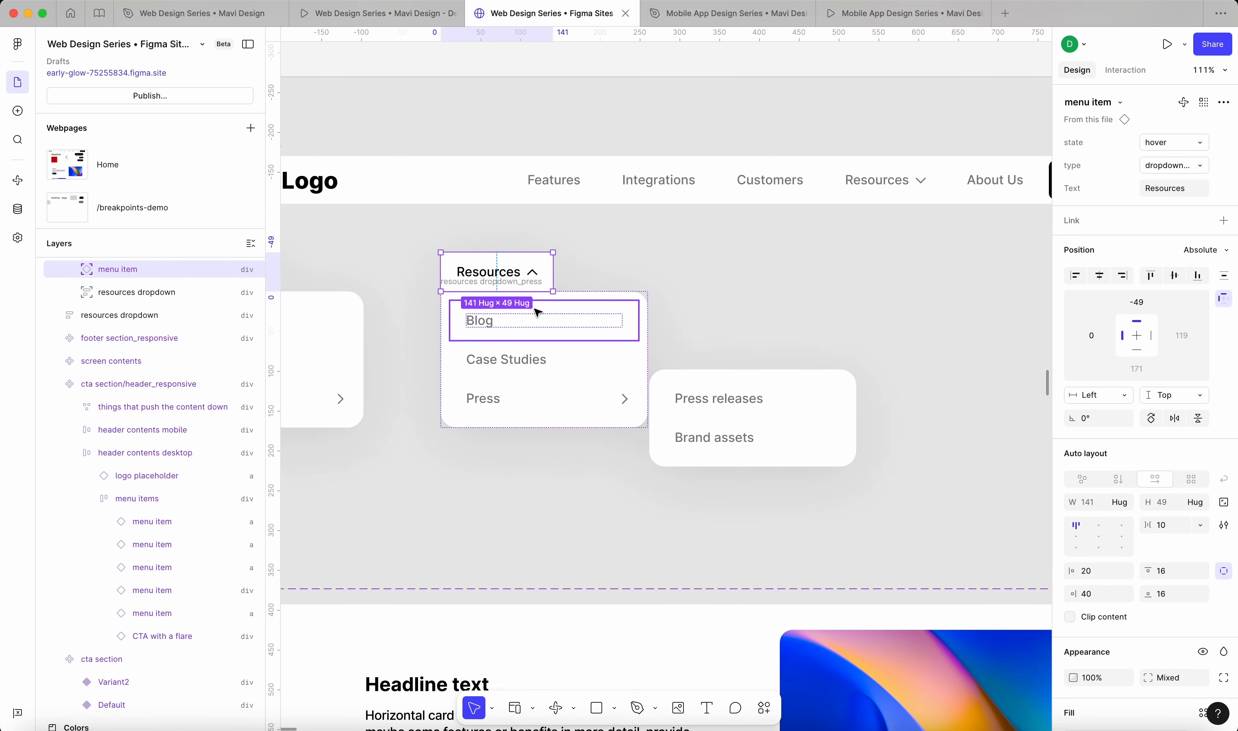
left_click(718, 402)
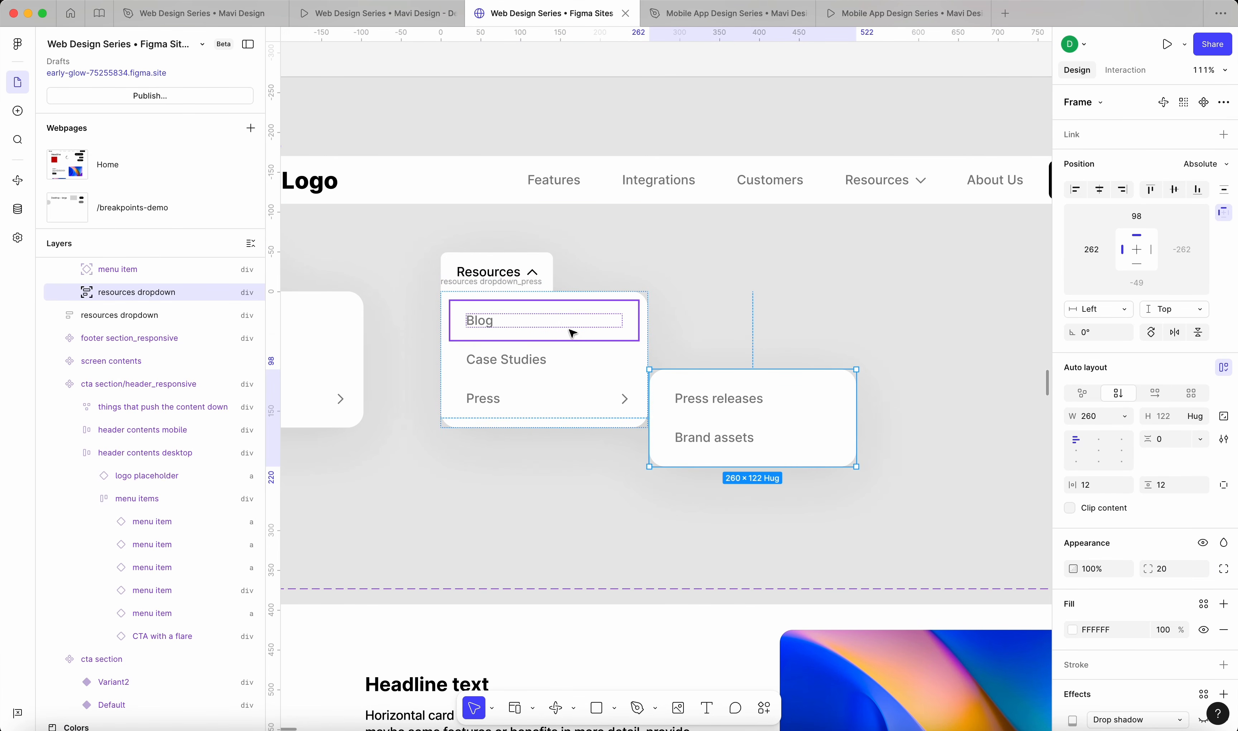
left_click(964, 322)
scroll(965, 321, "down", 5)
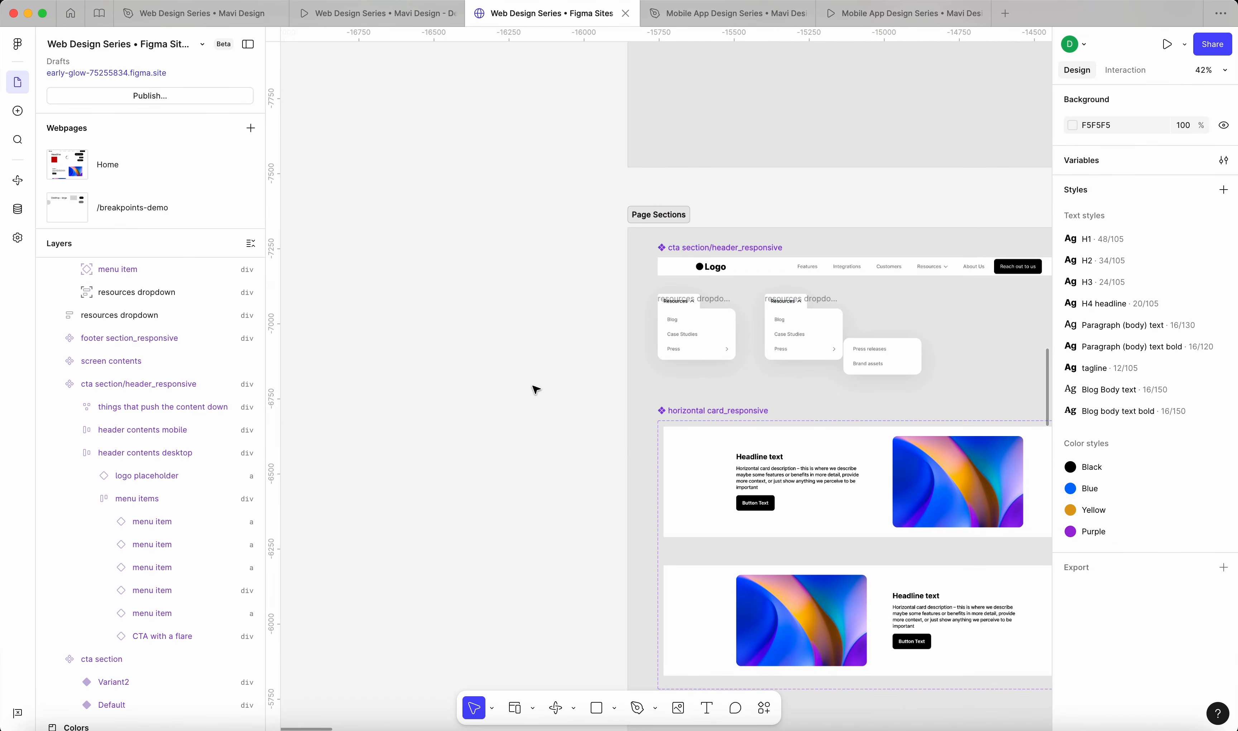
scroll(489, 412, "right", 3)
scroll(490, 412, "up", 1)
left_click(737, 329)
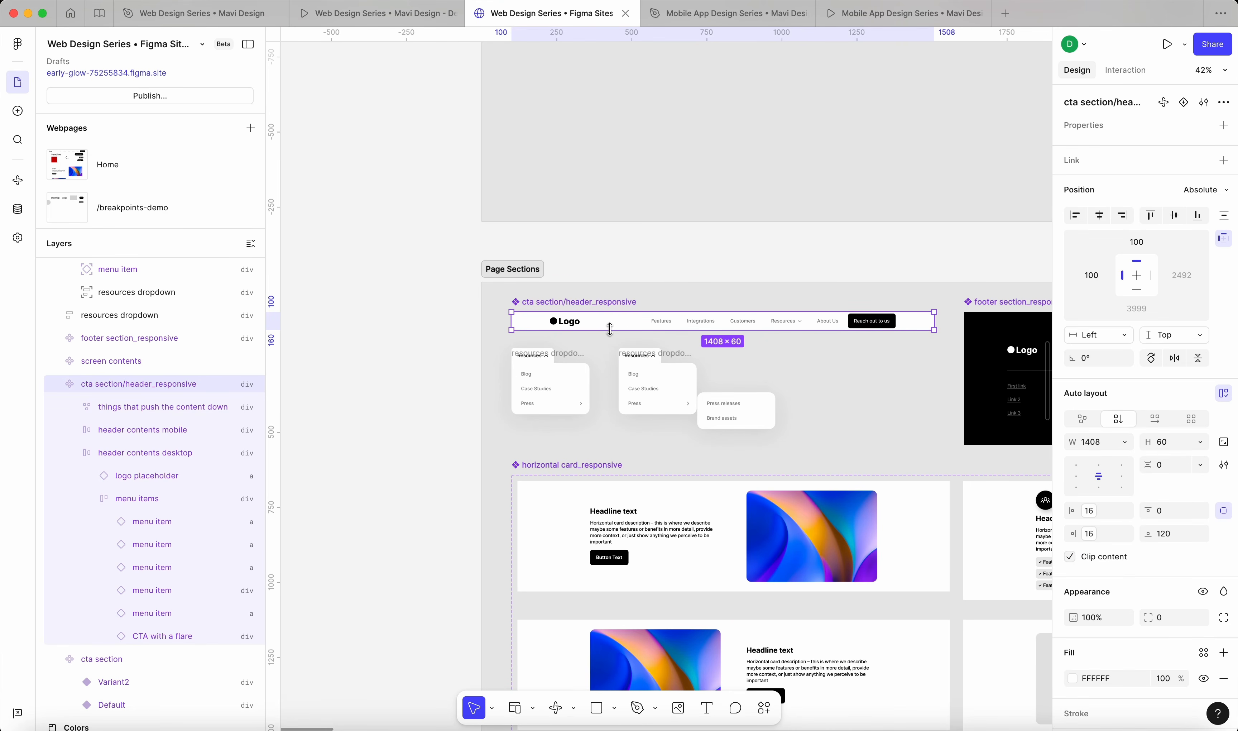
scroll(610, 329, "up", 5)
double_click(469, 283)
left_click(469, 283)
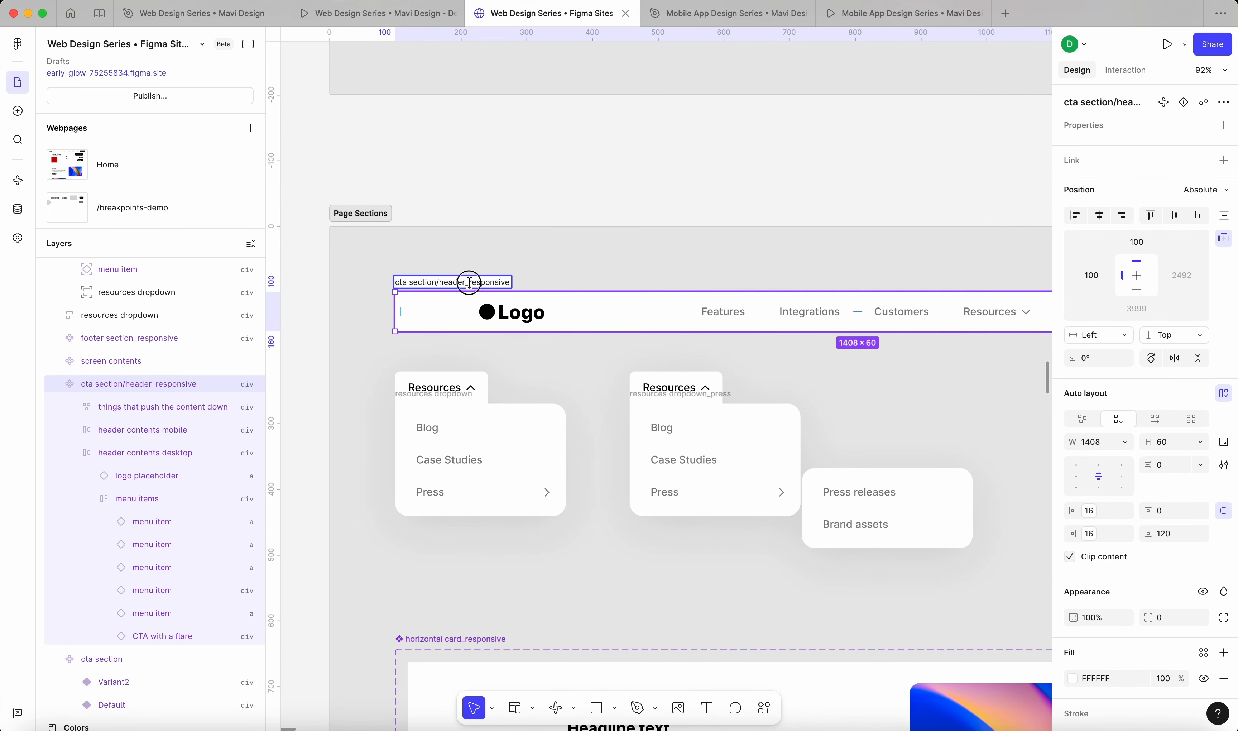
left_click_drag(469, 283, 567, 284)
left_click(597, 174)
scroll(633, 275, "down", 5)
Place an instance of the header_responsive component on the empty canvas left of the Page Sections section
left_click(724, 282)
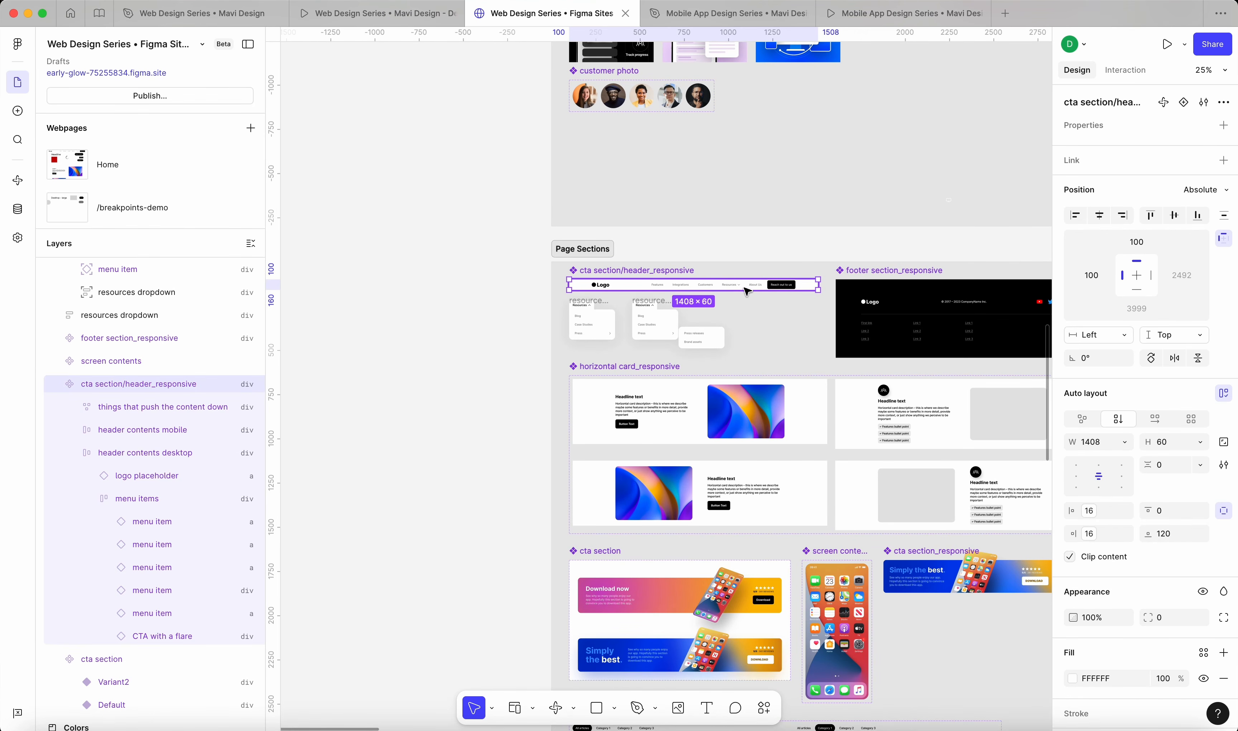
left_click_drag(744, 288, 402, 293)
scroll(320, 306, "up", 4)
scroll(321, 307, "left", 4)
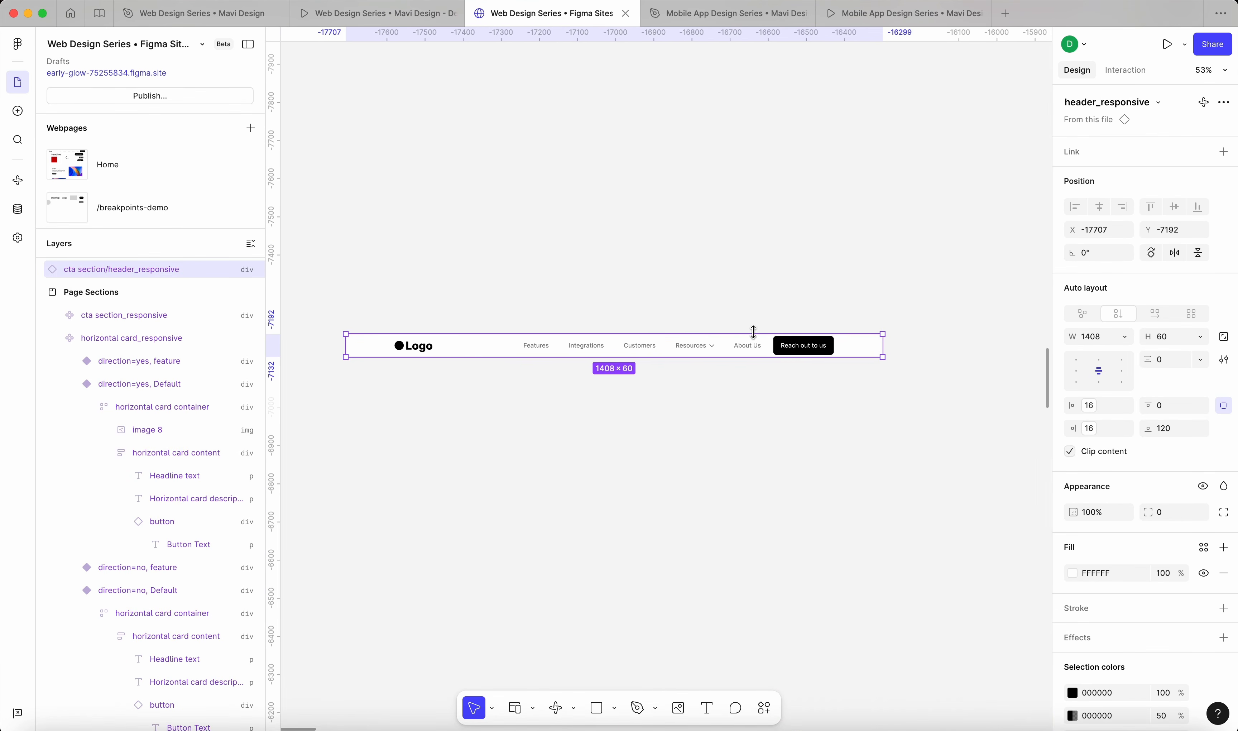
Narrow the header instance to about 671 px wide to test its responsive layout
left_click_drag(883, 348, 501, 358)
left_click(644, 376)
left_click_drag(451, 266, 479, 358)
left_click_drag(501, 358, 671, 385)
scroll(768, 402, "down", 5)
scroll(602, 377, "up", 8)
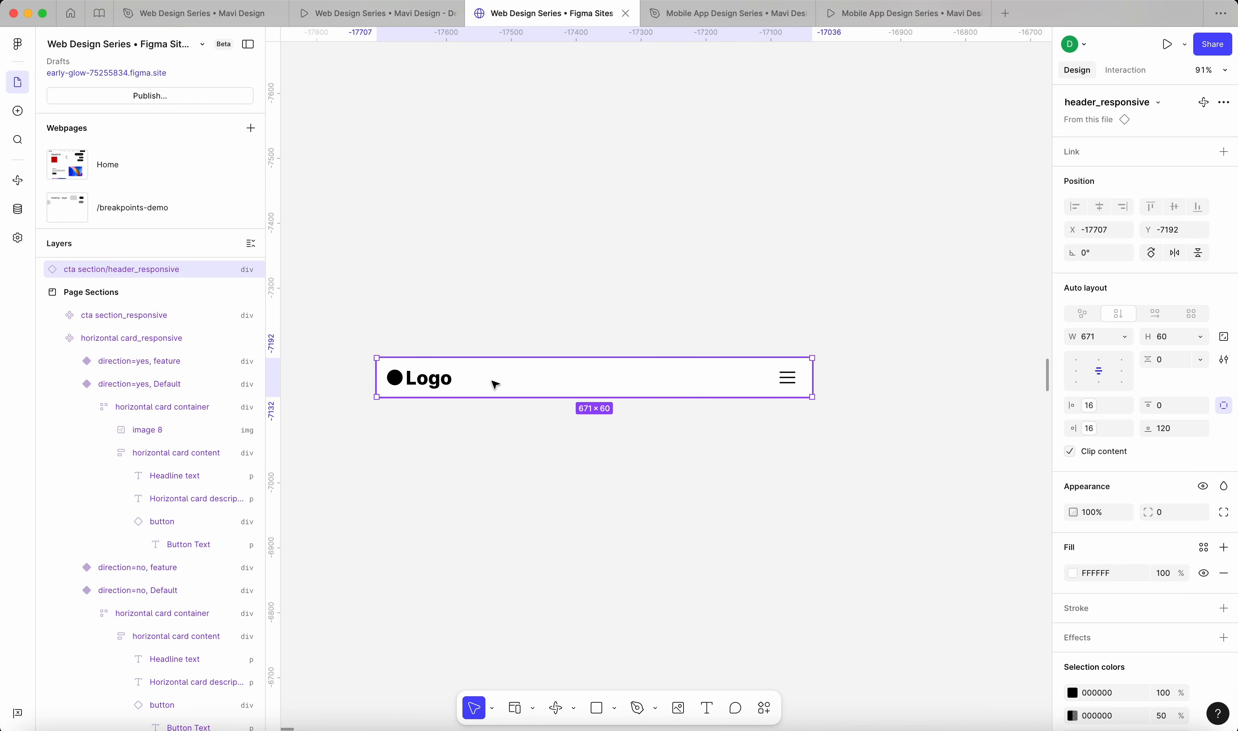
Move the header instance closer to the Page Sections section and narrow it to about 515 px wide
left_click(834, 450)
scroll(834, 449, "down", 8)
left_click_drag(859, 445, 572, 383)
left_click_drag(484, 373, 594, 393)
scroll(646, 353, "up", 5)
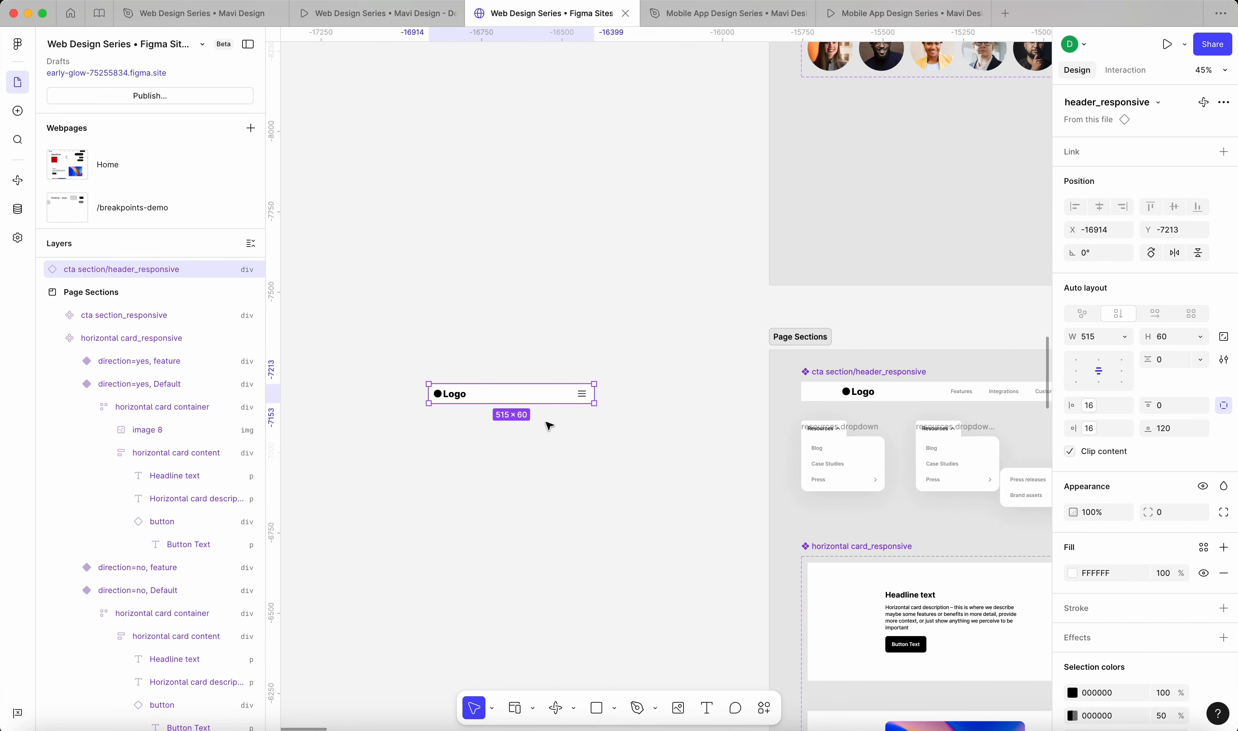
Delete the test header instance from the empty canvas
left_click(569, 460)
left_click_drag(526, 393, 547, 274)
key("BackSpace")
Draw a rectangular bar about 1035 × 58 on the empty canvas and move it to about X -18320, Y -7228
scroll(588, 409, "down", 3)
key("r")
left_click_drag(316, 400, 561, 415)
scroll(602, 427, "left", 4)
scroll(602, 427, "down", 2)
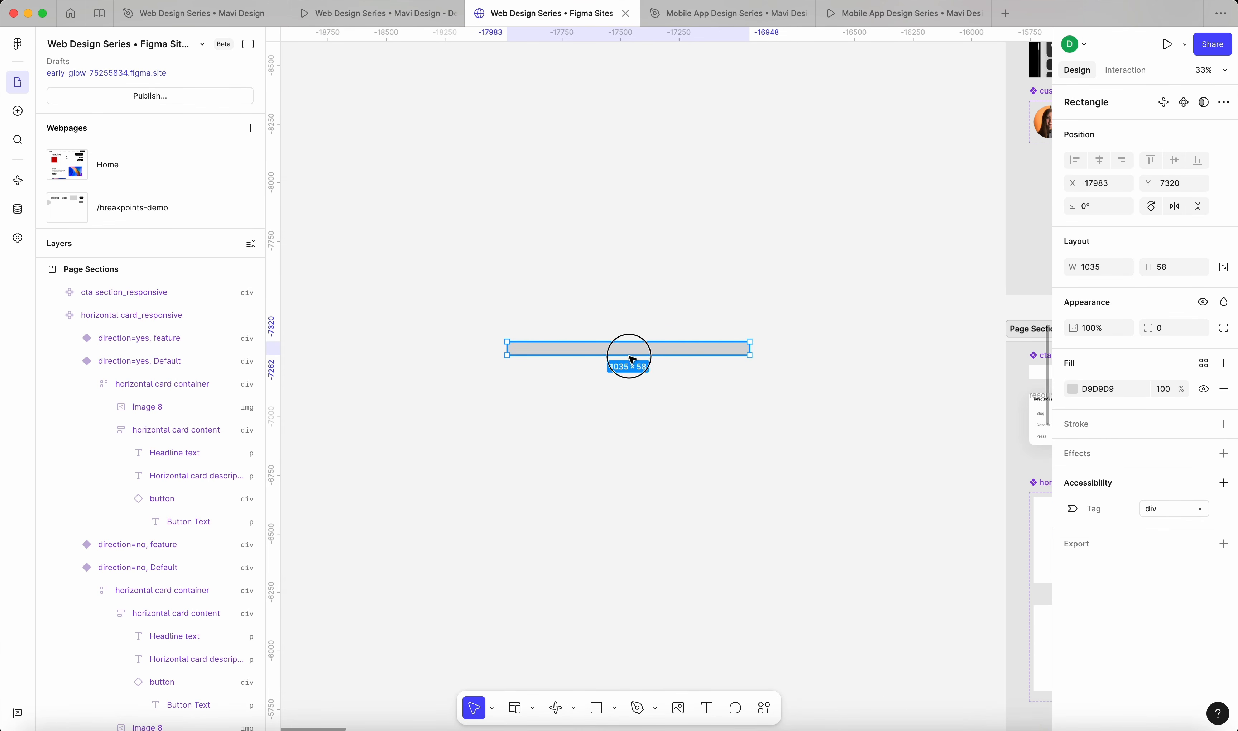
left_click_drag(629, 356, 550, 378)
scroll(896, 379, "right", 5)
scroll(896, 379, "down", 1)
scroll(822, 328, "left", 5)
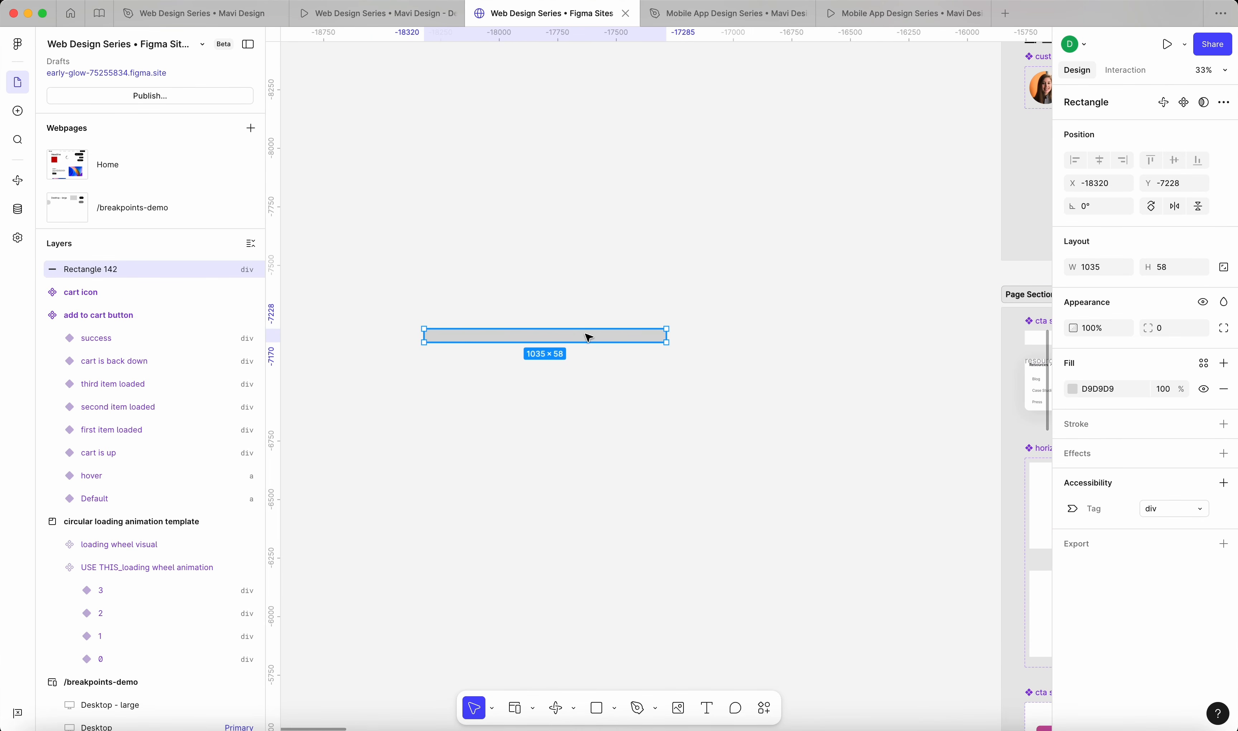
Duplicate the bar below the original and draw a square about 175 × 171 overlapping the copy as a dropdown placeholder
scroll(874, 367, "right", 2)
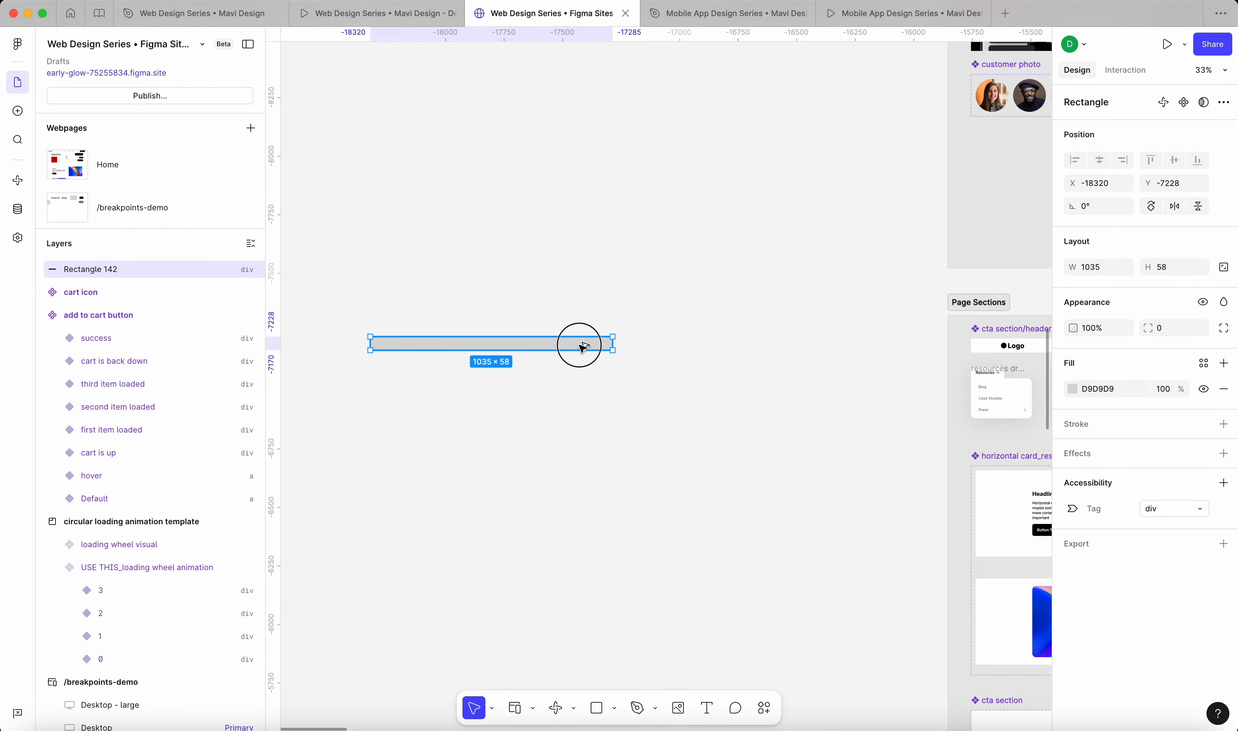
left_click_drag(582, 346, 583, 384)
key("r")
scroll(505, 380, "up", 3)
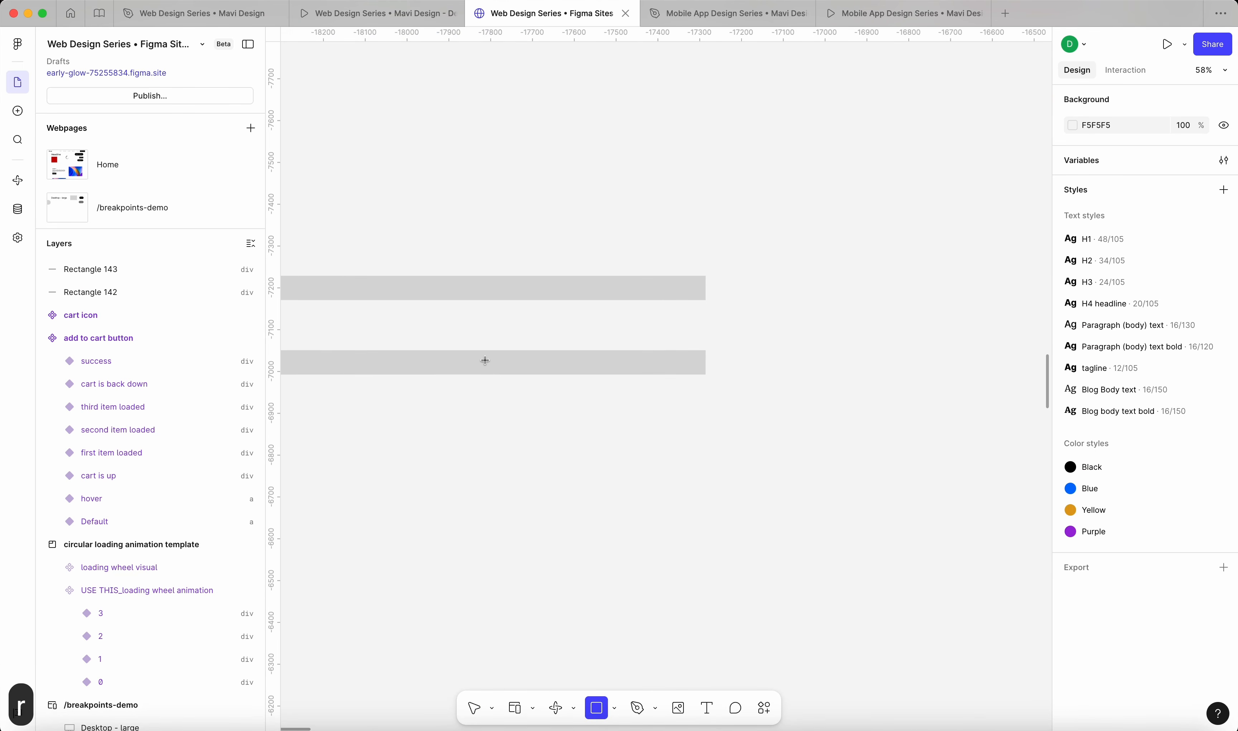
mouse_move(489, 356)
left_mouse_down()
mouse_move(564, 416)
mouse_move(563, 428)
left_mouse_up()
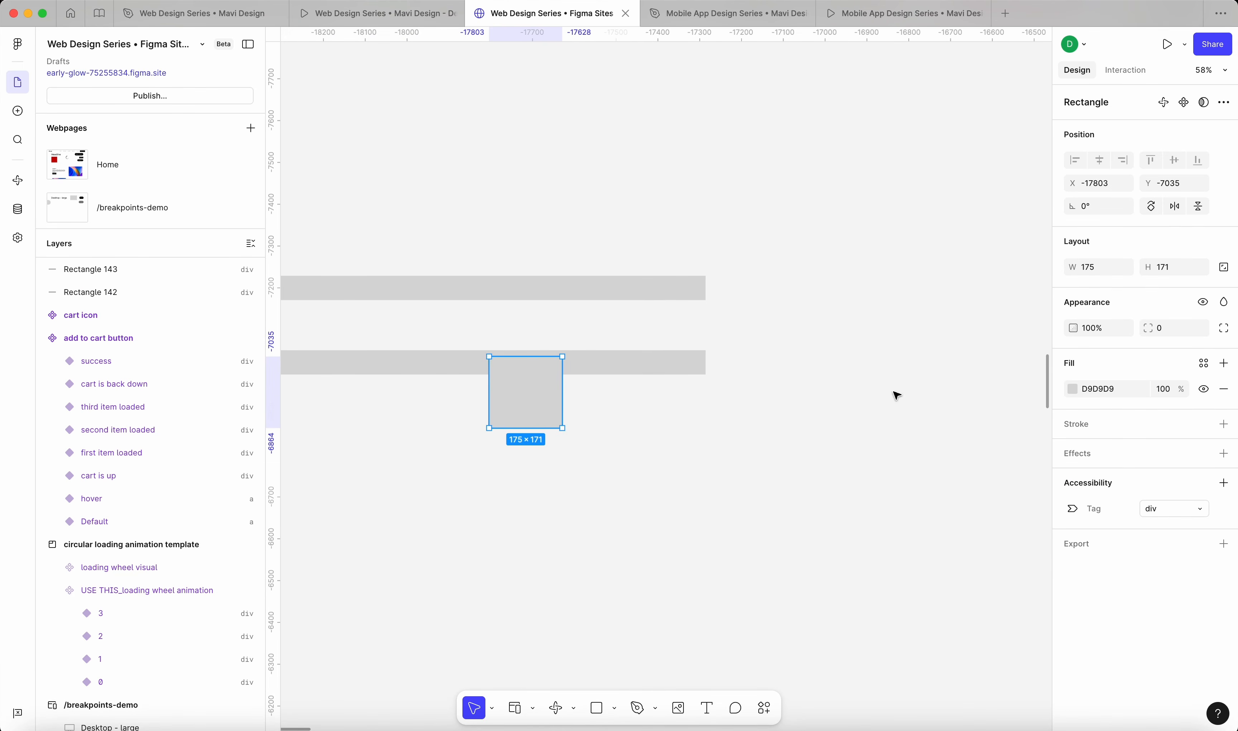
Change the square's fill to a darker gray
left_click(1074, 389)
left_click(893, 444)
left_click(765, 468)
Duplicate the second bar together with its square and place the copies below them
scroll(768, 468, "down", 5)
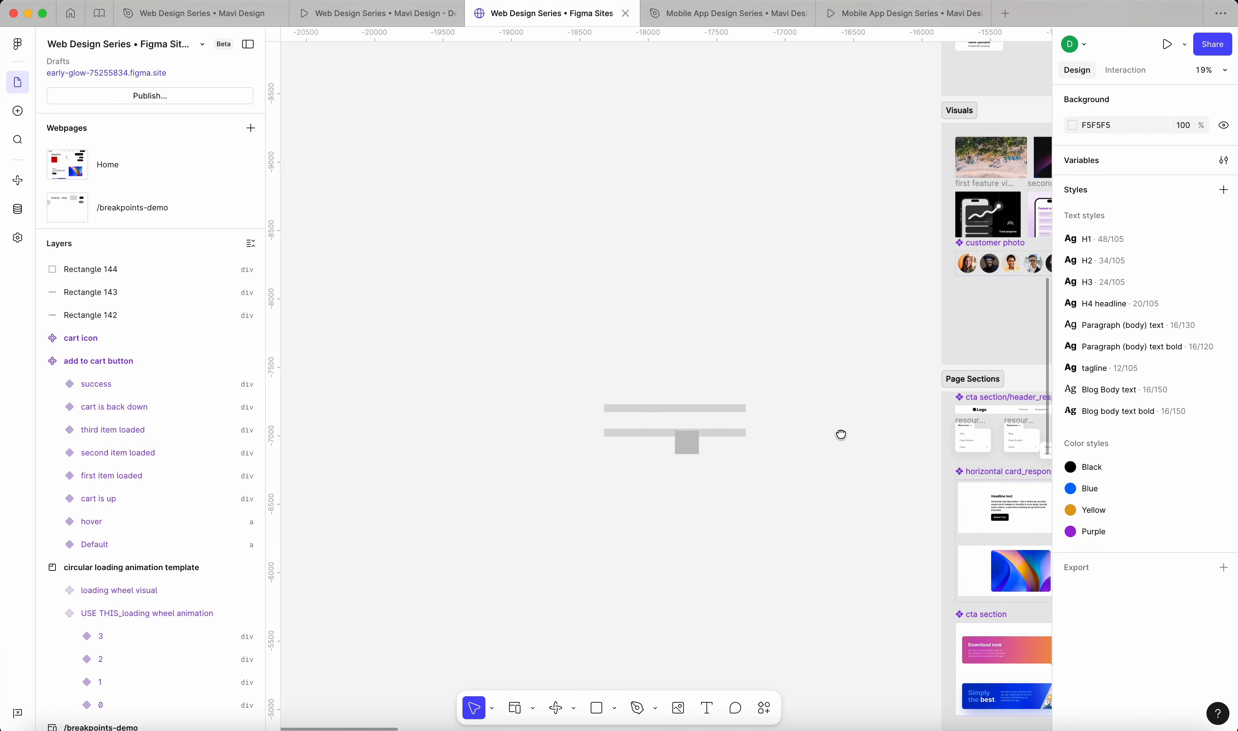
left_click_drag(840, 435, 730, 418)
scroll(653, 440, "up", 3)
left_click_drag(684, 467, 617, 552)
scroll(518, 486, "up", 5)
Duplicate the lowest square beside its lower right corner and shorten the copy's height to form a submenu placeholder
left_click(499, 476)
left_click_drag(619, 616, 620, 579)
left_click(743, 577)
scroll(811, 570, "down", 5)
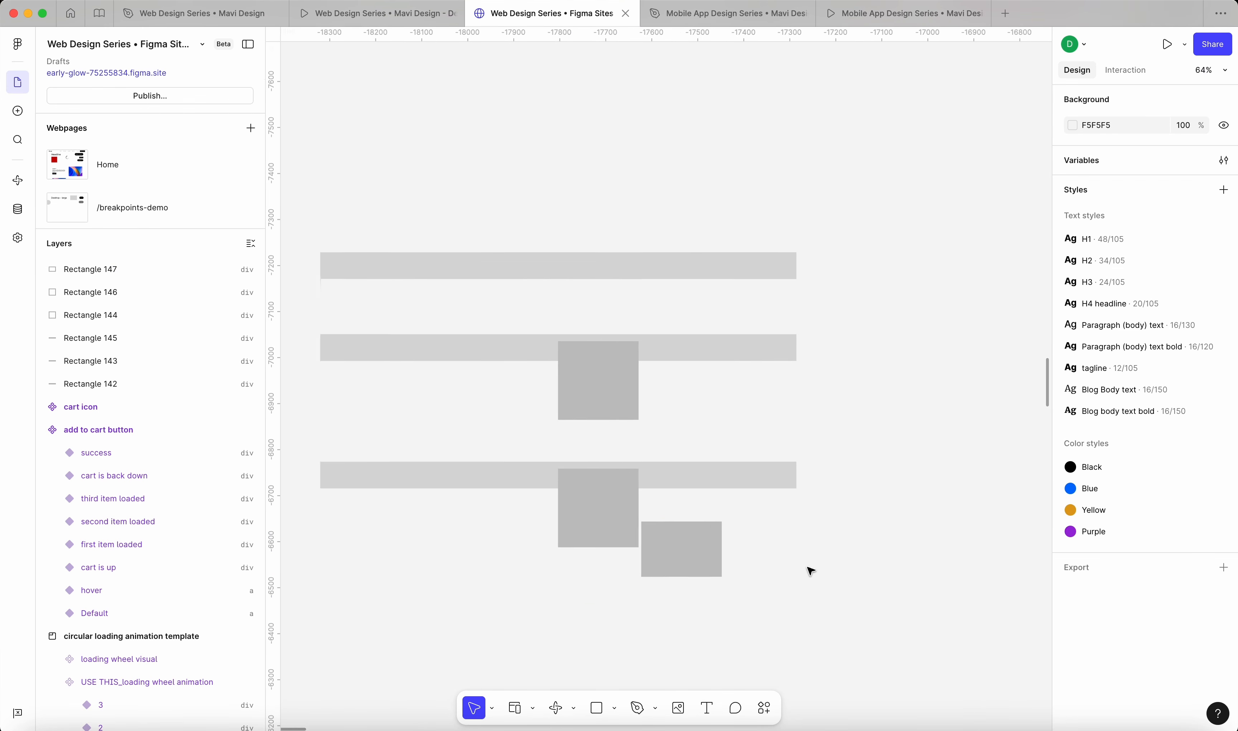
Compare the header_responsive component and resources dropdown_press frame in Page Sections with the rectangle wireframes on the empty canvas
scroll(835, 443, "down", 2)
scroll(896, 512, "right", 10)
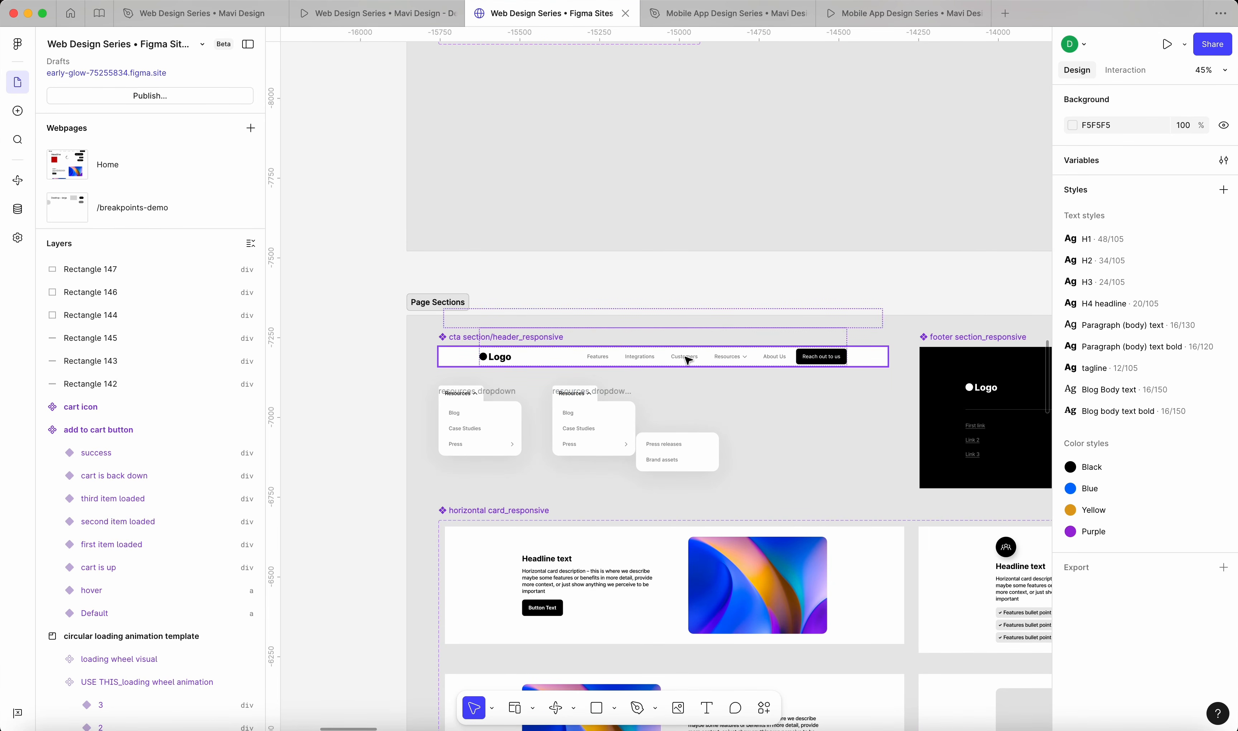
left_click(687, 361)
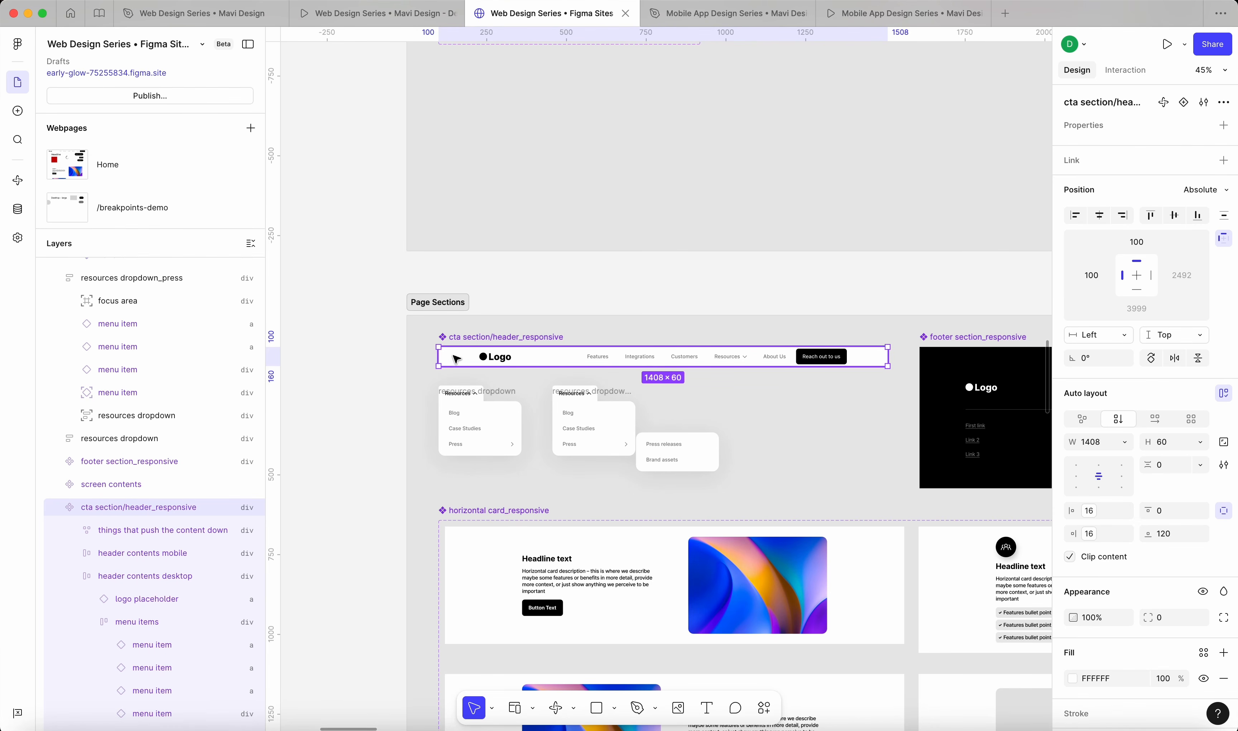
left_click(613, 398)
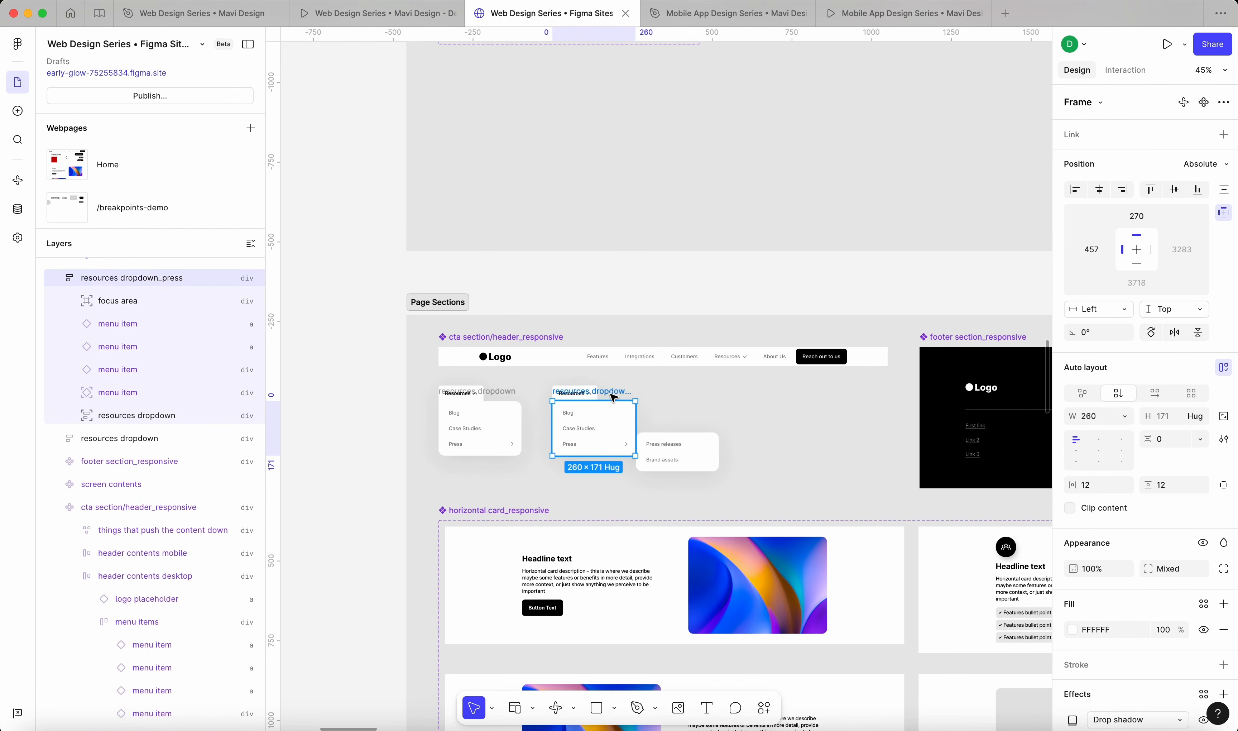
left_click(384, 396)
scroll(376, 397, "left", 10)
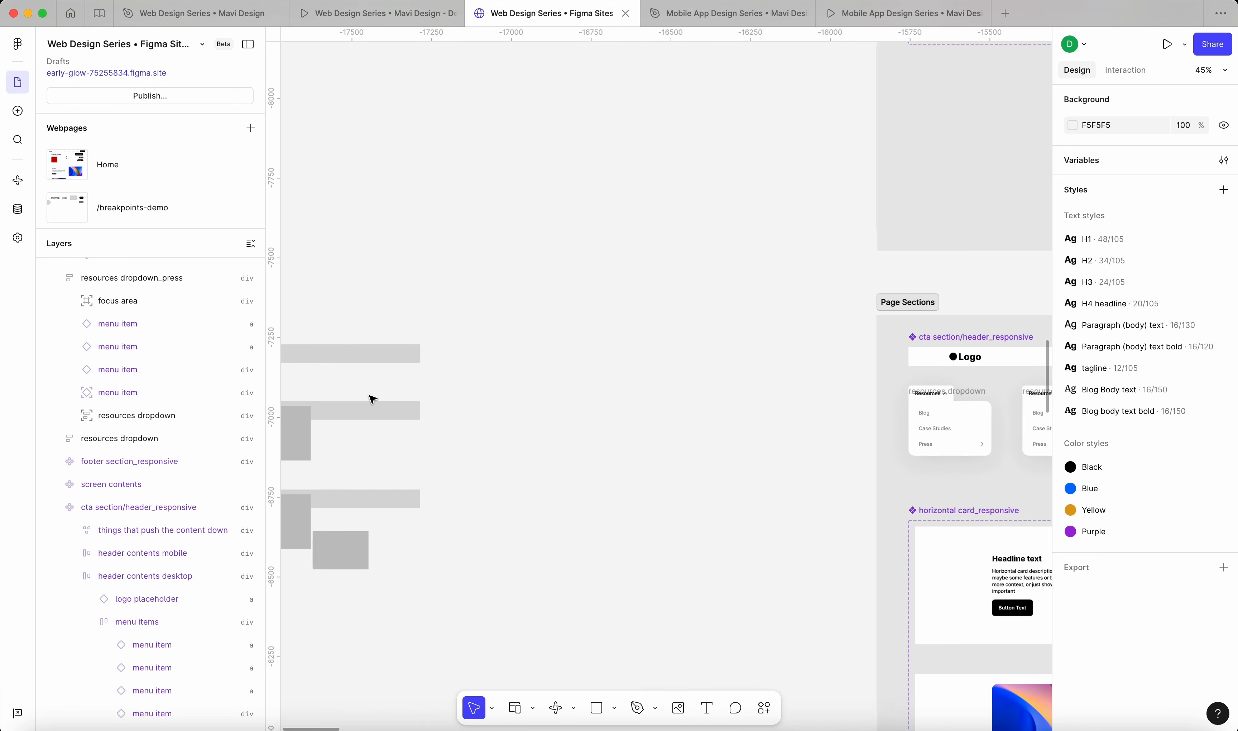
scroll(373, 399, "left", 5)
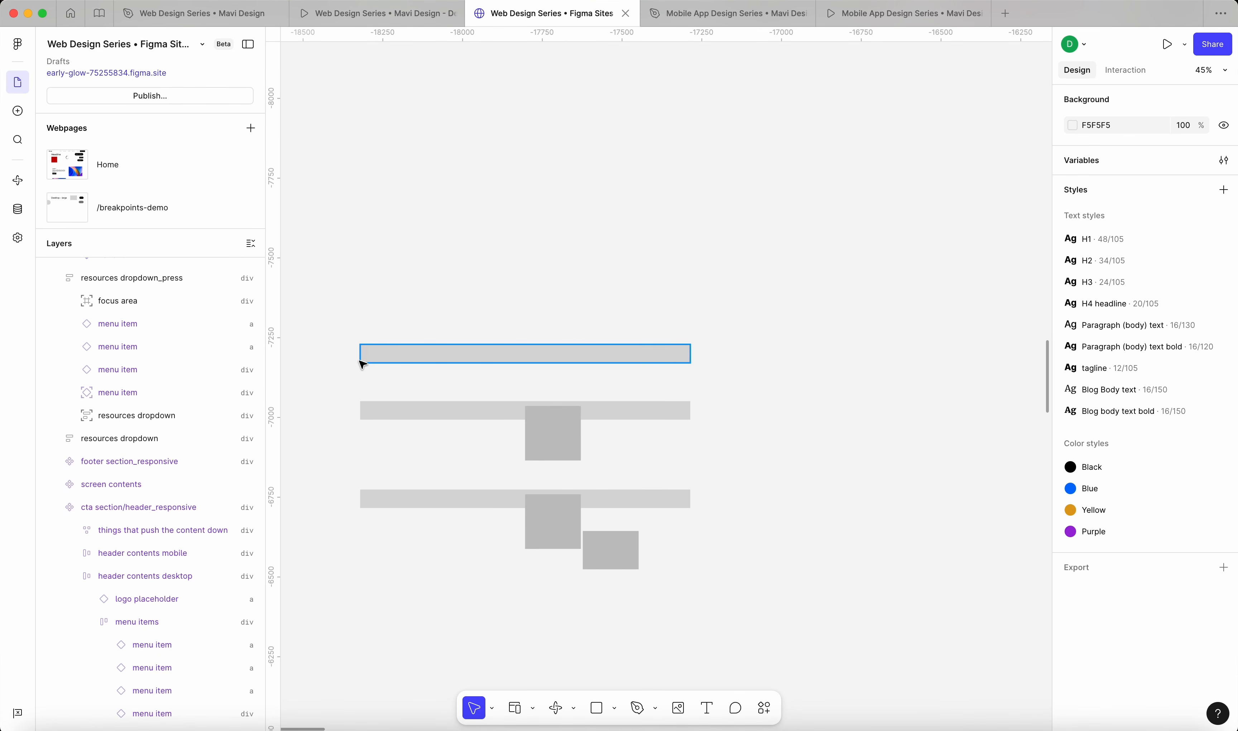
left_click_drag(340, 310, 757, 596)
left_click(799, 600)
scroll(799, 600, "down", 5)
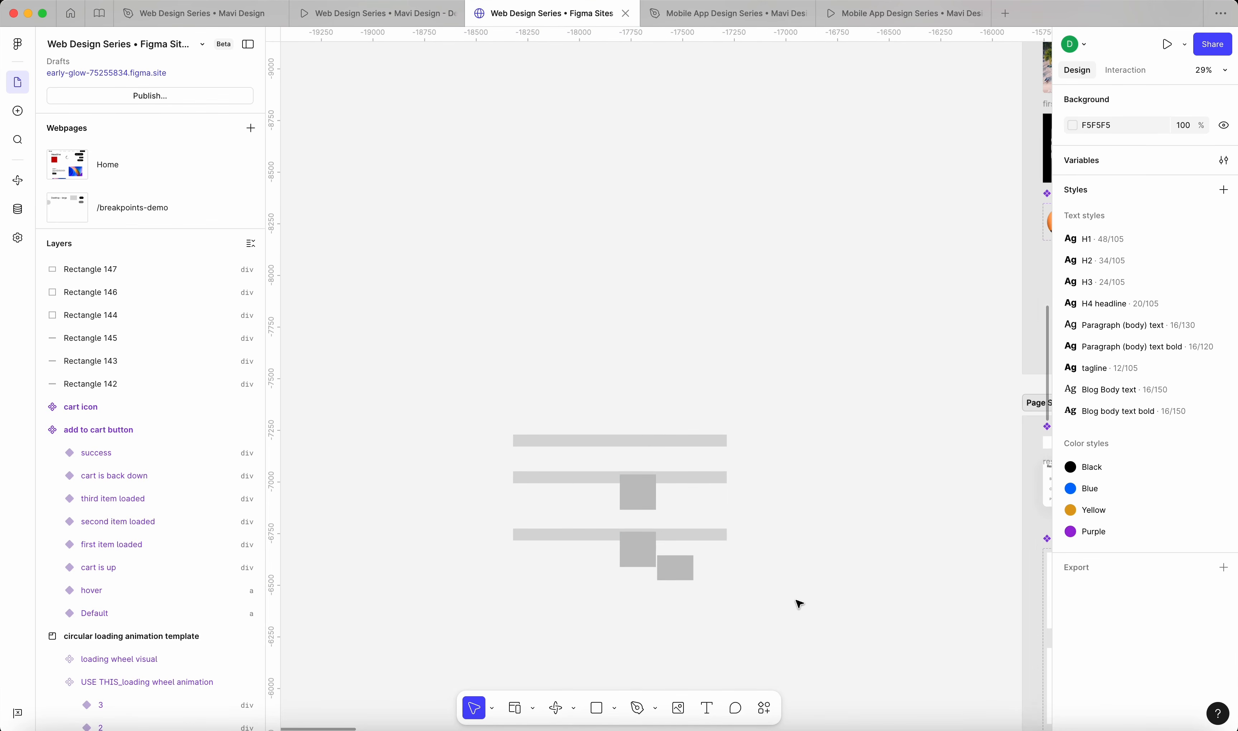
Duplicate the topmost wireframe bar to its right and narrow the copy to about 408 px wide
left_click(473, 417)
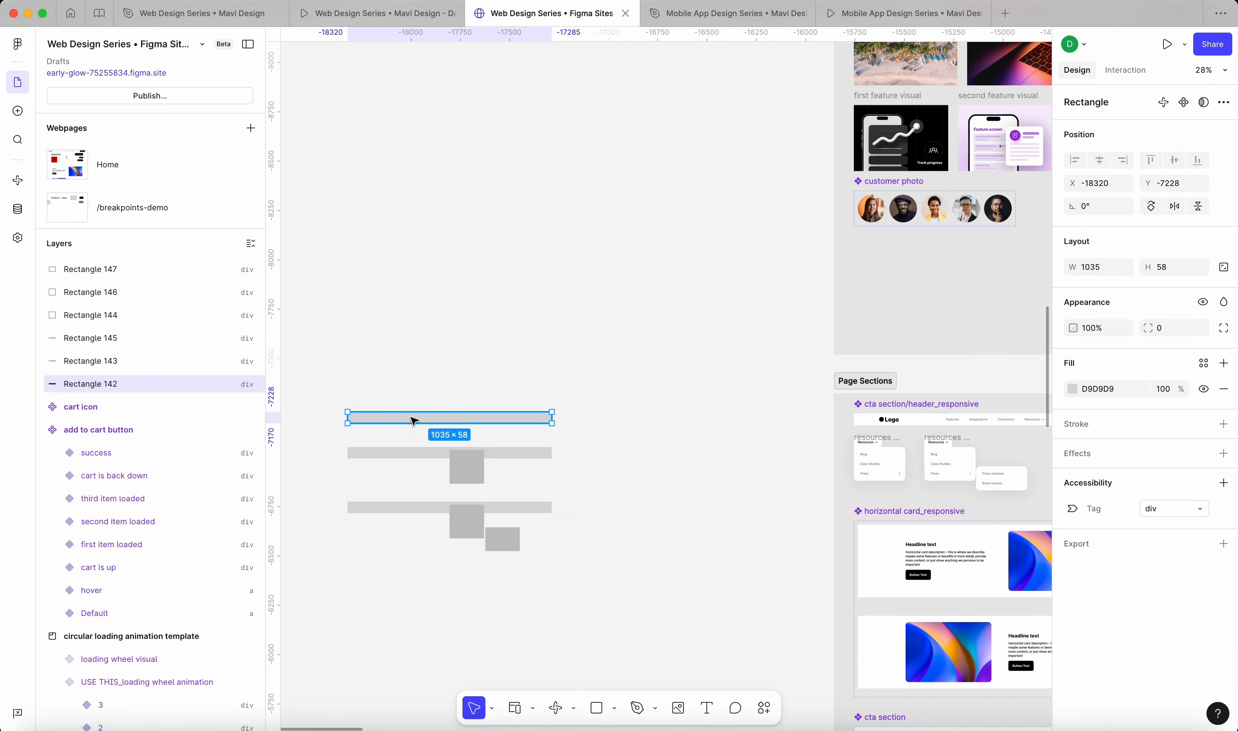
left_click_drag(387, 420, 633, 422)
left_click_drag(797, 416, 654, 422)
left_click(699, 463)
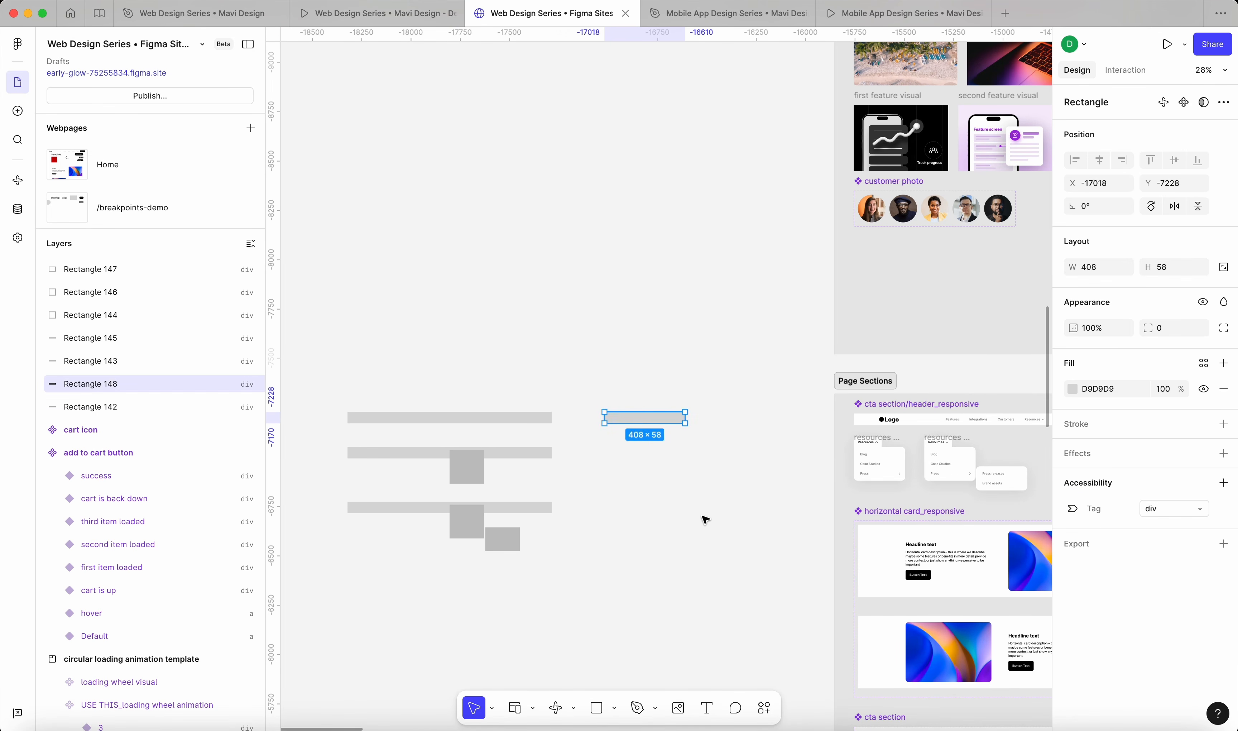
Duplicate the narrow bar below itself and stretch the copy to about 408 × 585 as a mobile menu placeholder
left_click(703, 516)
scroll(699, 521, "up", 5)
scroll(659, 382, "down", 2)
scroll(727, 401, "down", 5)
scroll(760, 352, "up", 6)
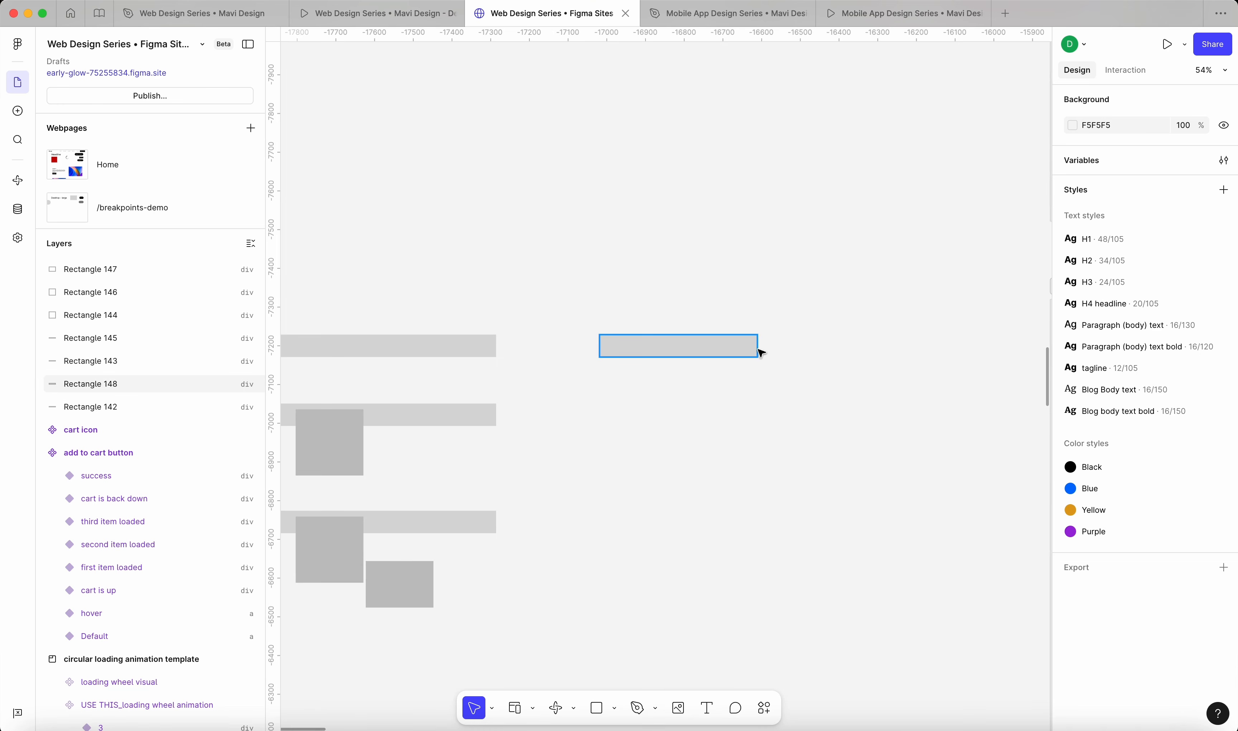
scroll(774, 414, "down", 3)
scroll(747, 402, "up", 5)
left_click(730, 380)
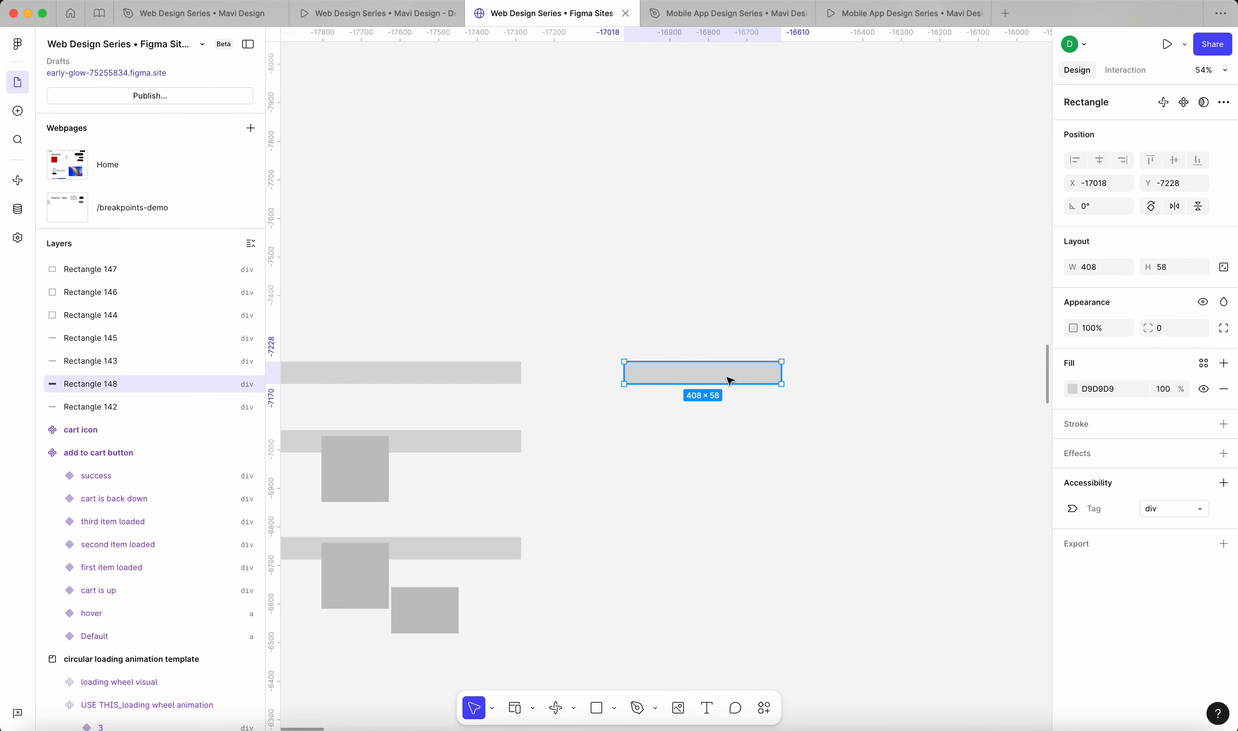
left_click_drag(735, 389, 757, 582)
scroll(738, 420, "down", 2)
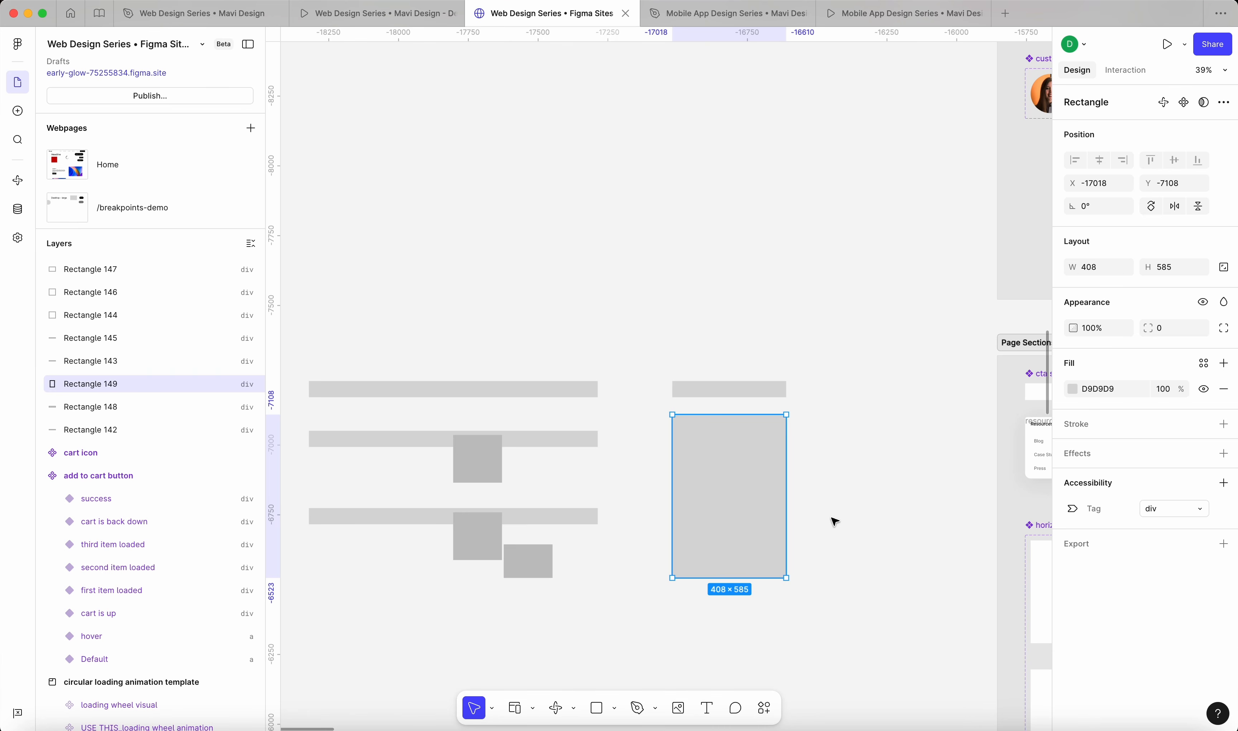
Undo the last move and stretch of the mobile menu placeholder
left_click_drag(762, 468, 763, 480)
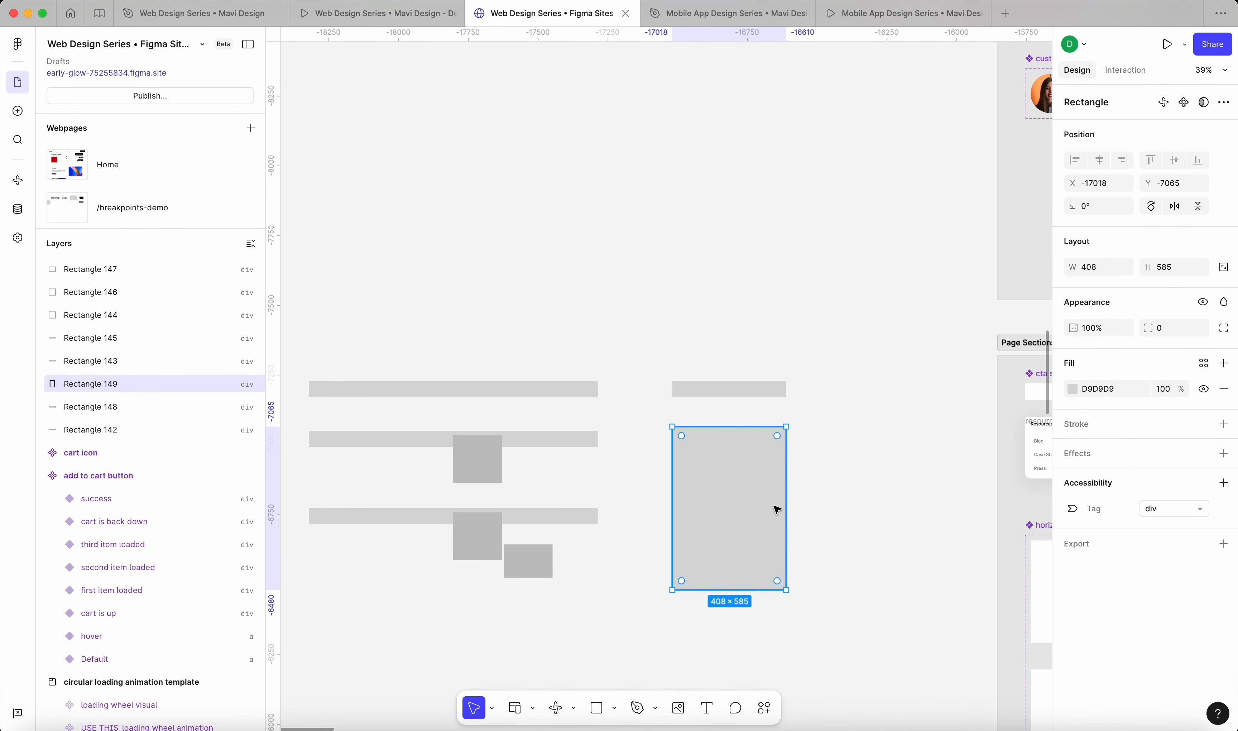
key("super+z")
key("super+z")
key("super+z")
Duplicate the lower narrow bar below itself, stretch the copy to about 408 × 448 and fill it with C9C9C9
left_click_drag(764, 426, 753, 550)
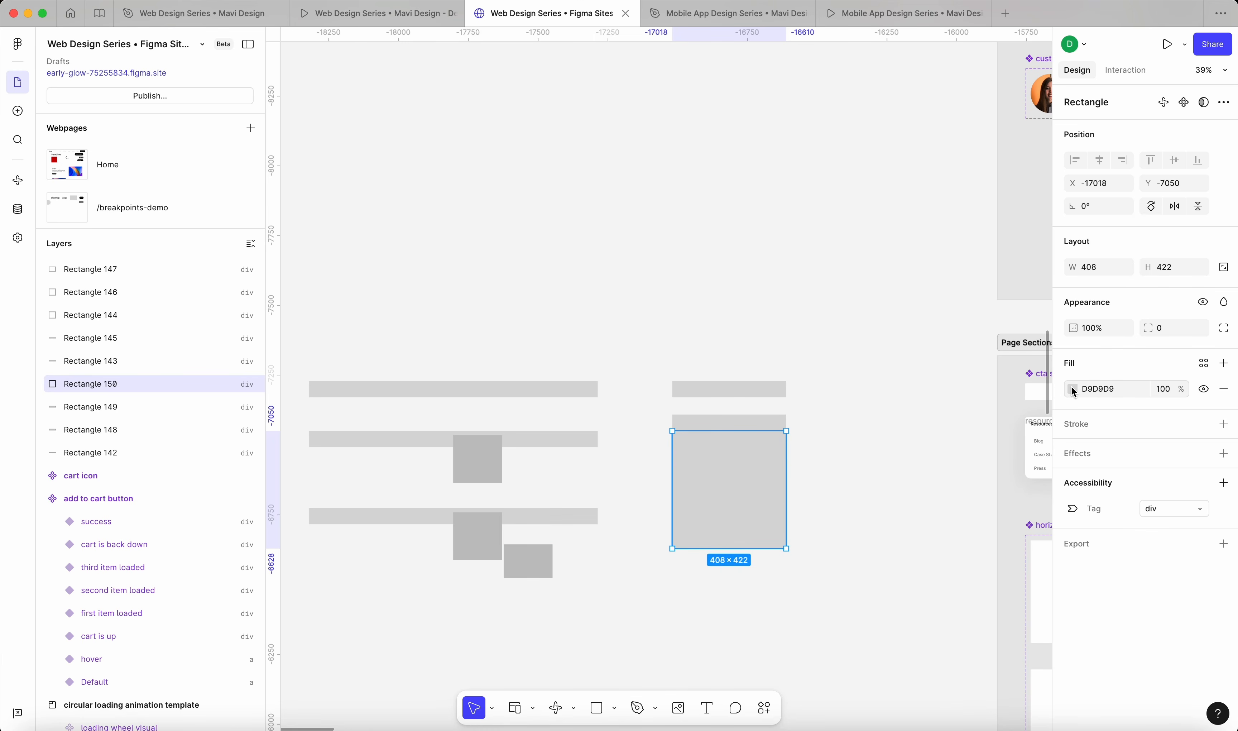
left_click(1072, 389)
left_click_drag(911, 454, 884, 444)
left_click(835, 475)
left_click(753, 532)
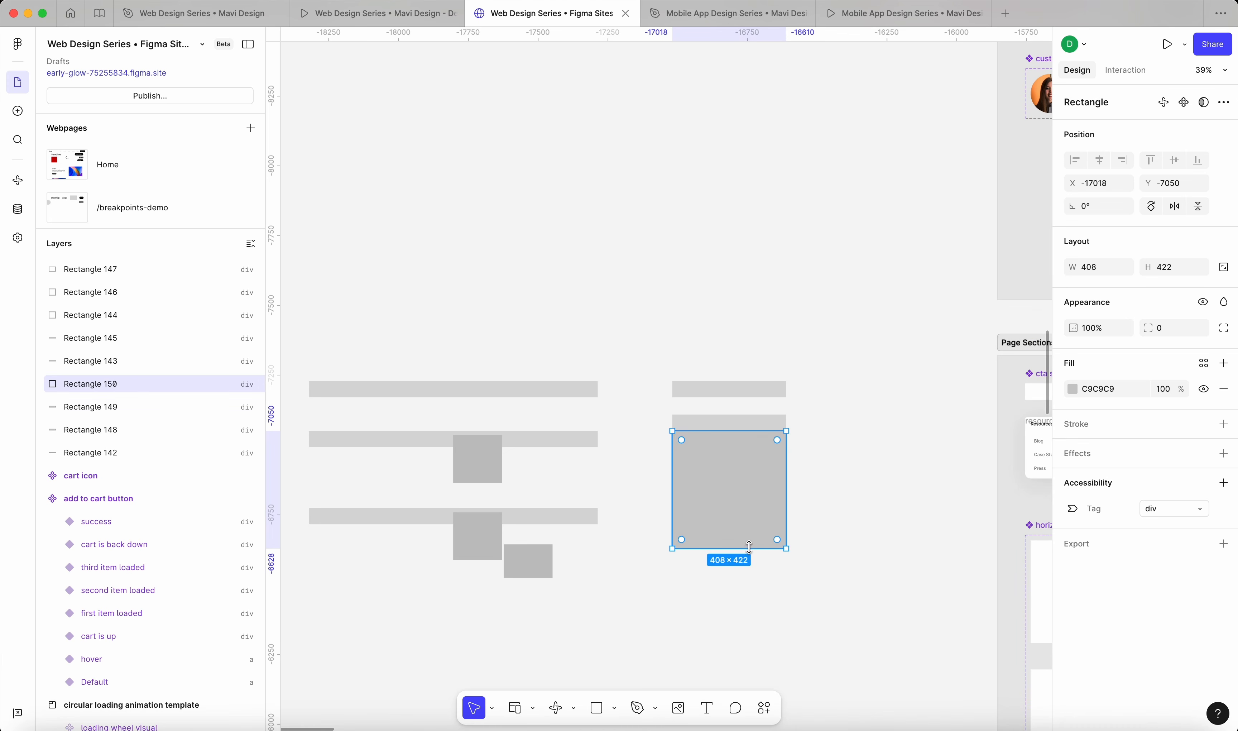
left_click_drag(749, 547, 748, 556)
left_click(808, 436)
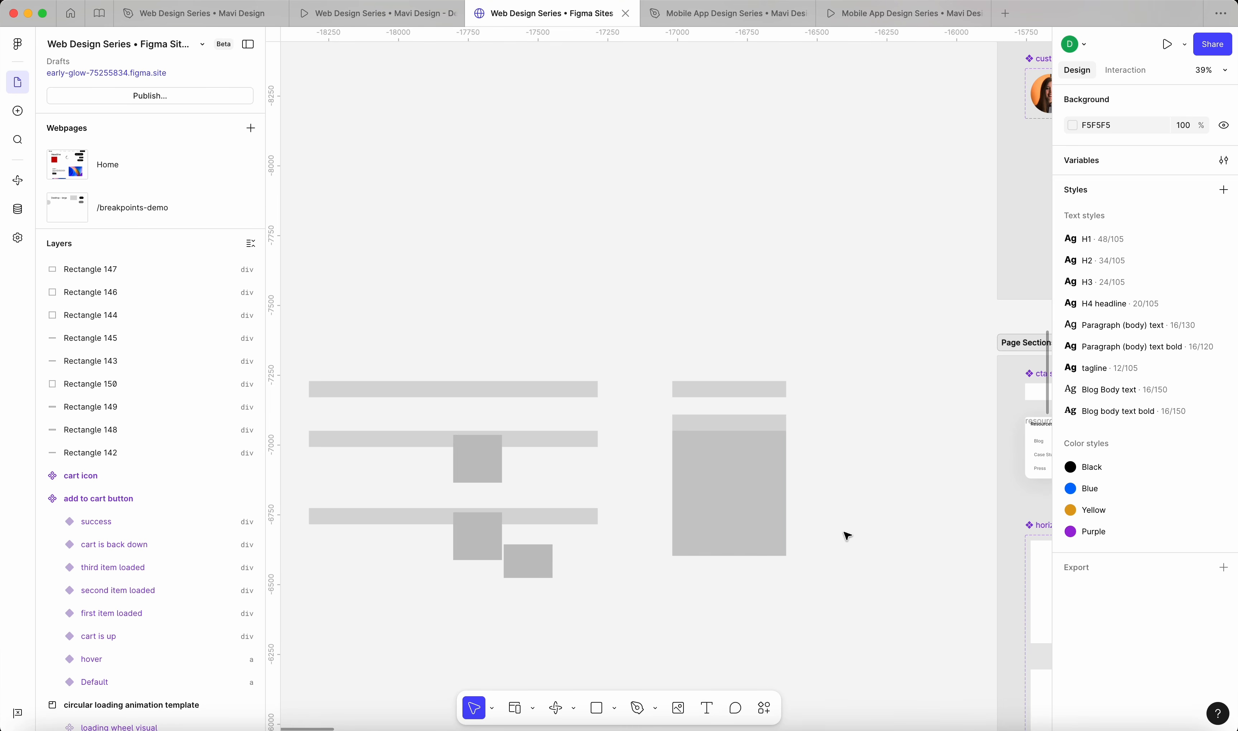
Duplicate the mobile bar and its menu rectangle below the original, and shorten the copied menu rectangle to about 408 × 216
scroll(847, 536, "down", 2)
scroll(622, 407, "down", 5, "ctrl")
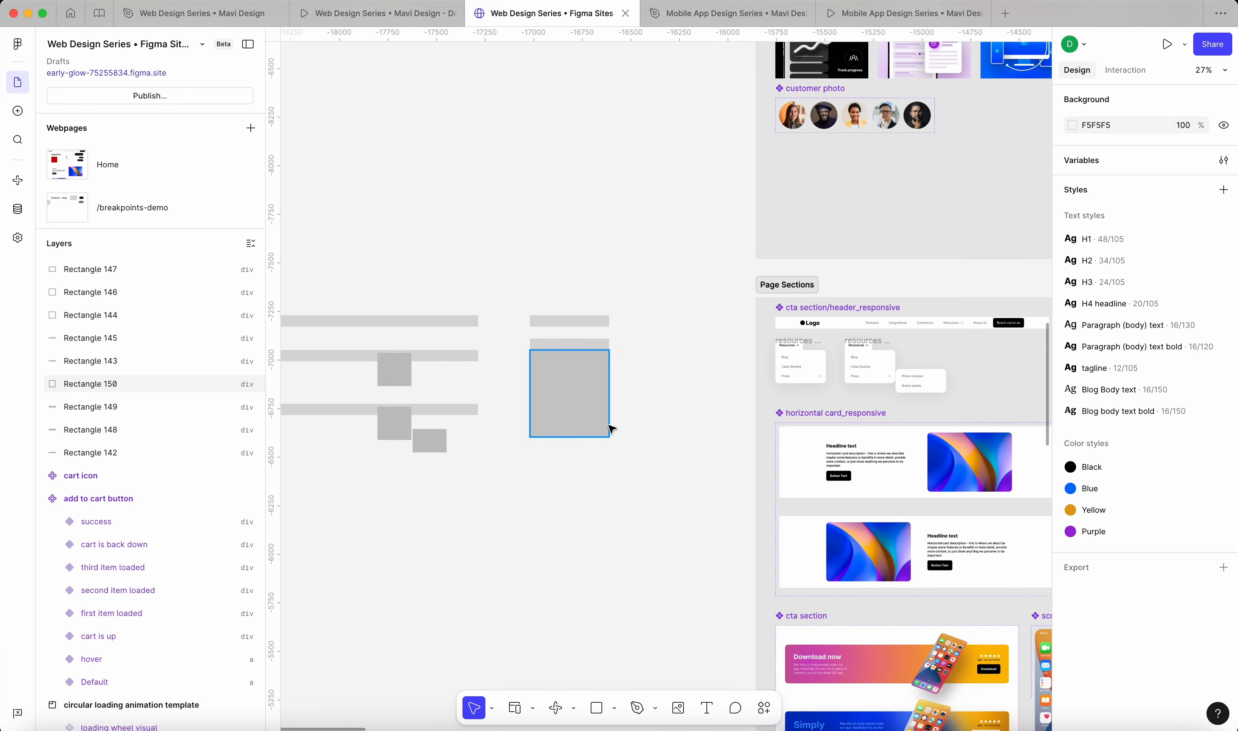
left_click_drag(658, 486, 527, 339)
left_click_drag(597, 370, 595, 489)
left_click(700, 507)
scroll(578, 515, "up", 5)
scroll(575, 511, "up", 1)
left_click(585, 520)
left_click_drag(632, 588, 633, 502)
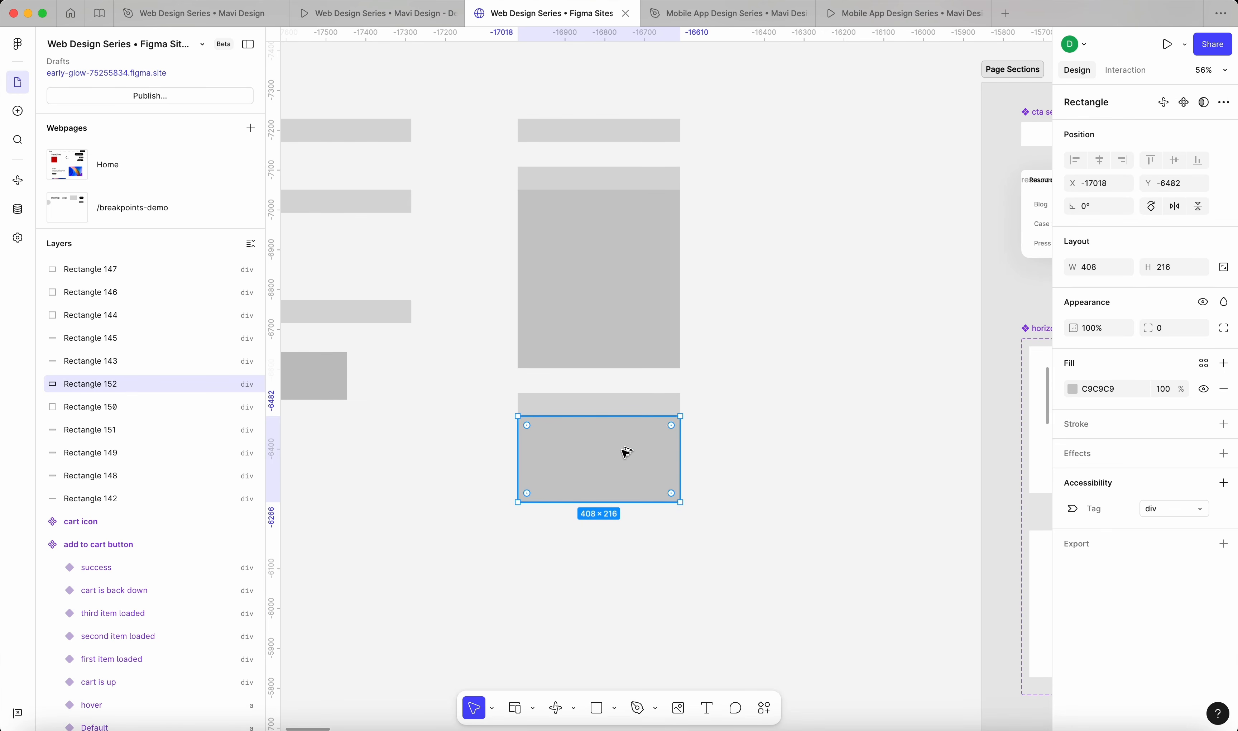
Duplicate the shortened menu rectangle directly below itself, reduce the copy to about 408 × 129 and fill it with B0B0B0
left_click_drag(625, 451, 626, 537)
left_click_drag(622, 587, 625, 554)
left_click(1072, 392)
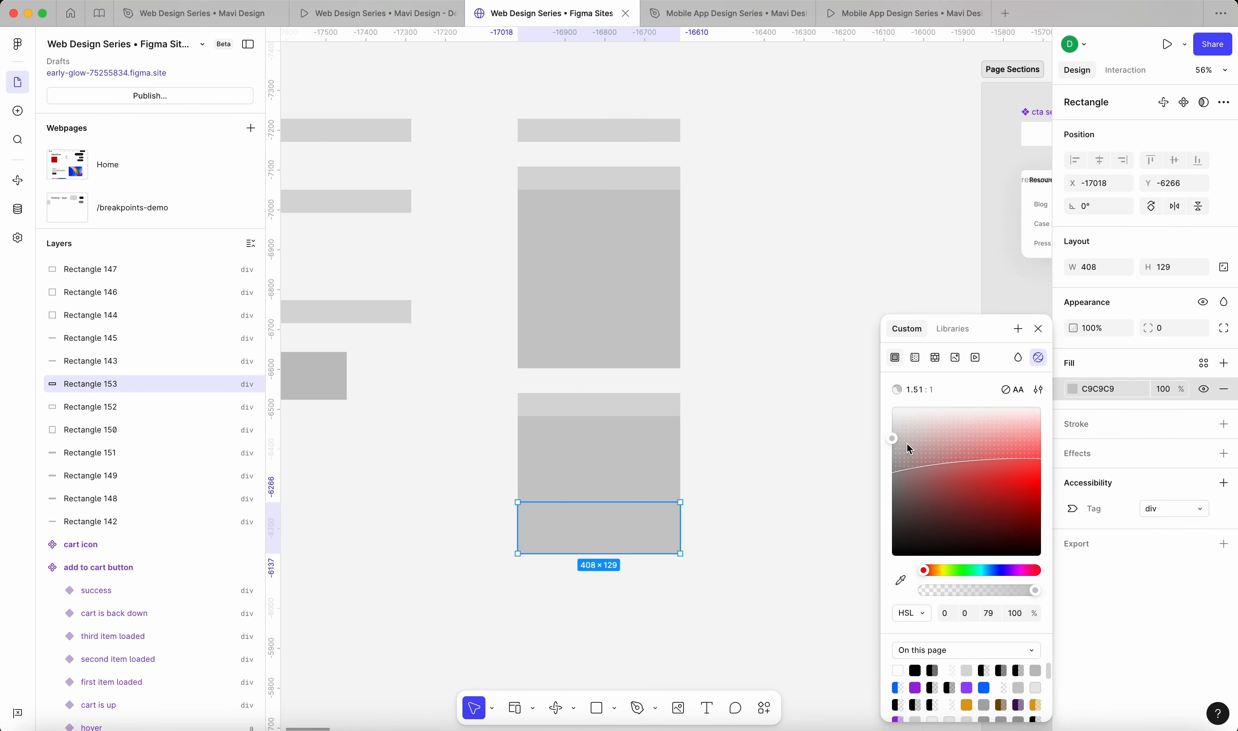
left_click_drag(911, 449, 889, 457)
Duplicate the lighter menu rectangle directly below the dark band and reduce the copy to about 408 × 164
left_click(614, 473)
left_click_drag(614, 473, 636, 578)
left_click_drag(642, 639, 645, 619)
left_click(791, 581)
scroll(798, 580, "down", 5)
scroll(809, 578, "up", 4)
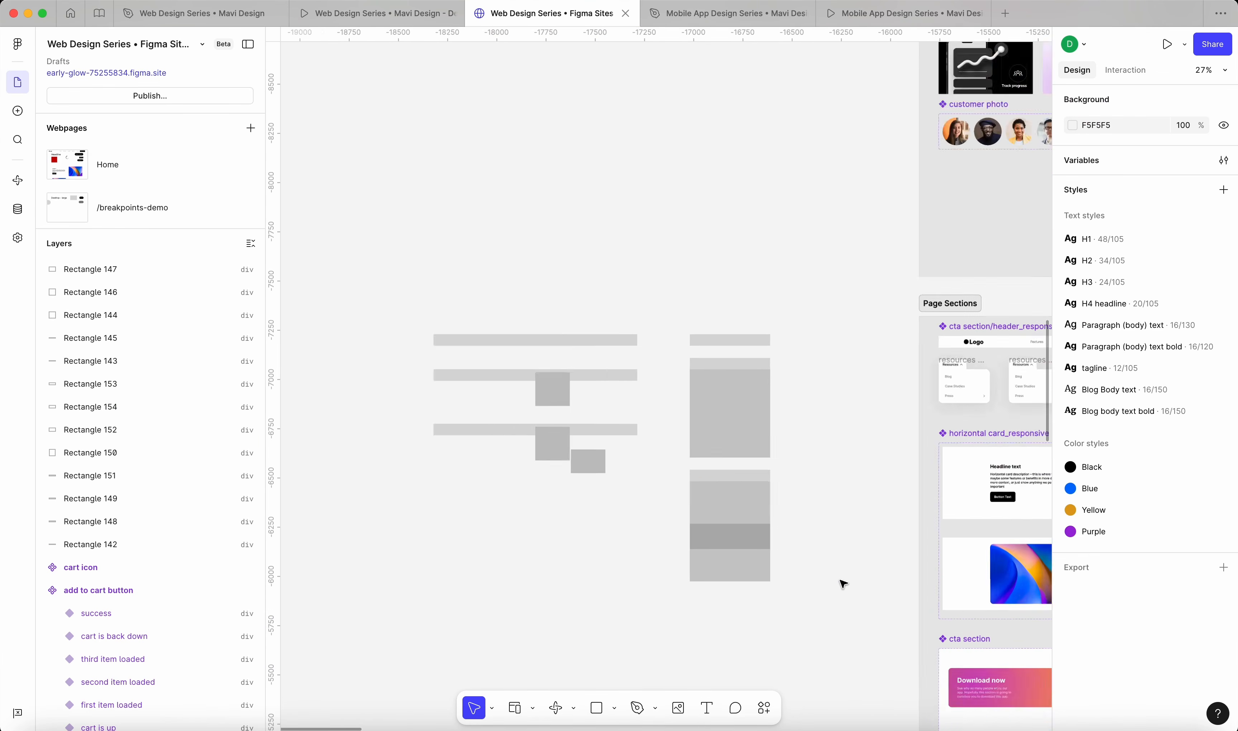
Move the two lower desktop wireframes down, aligning the dropdown state with the second mobile menu and leaving a larger gap before the submenu state
left_click(627, 520)
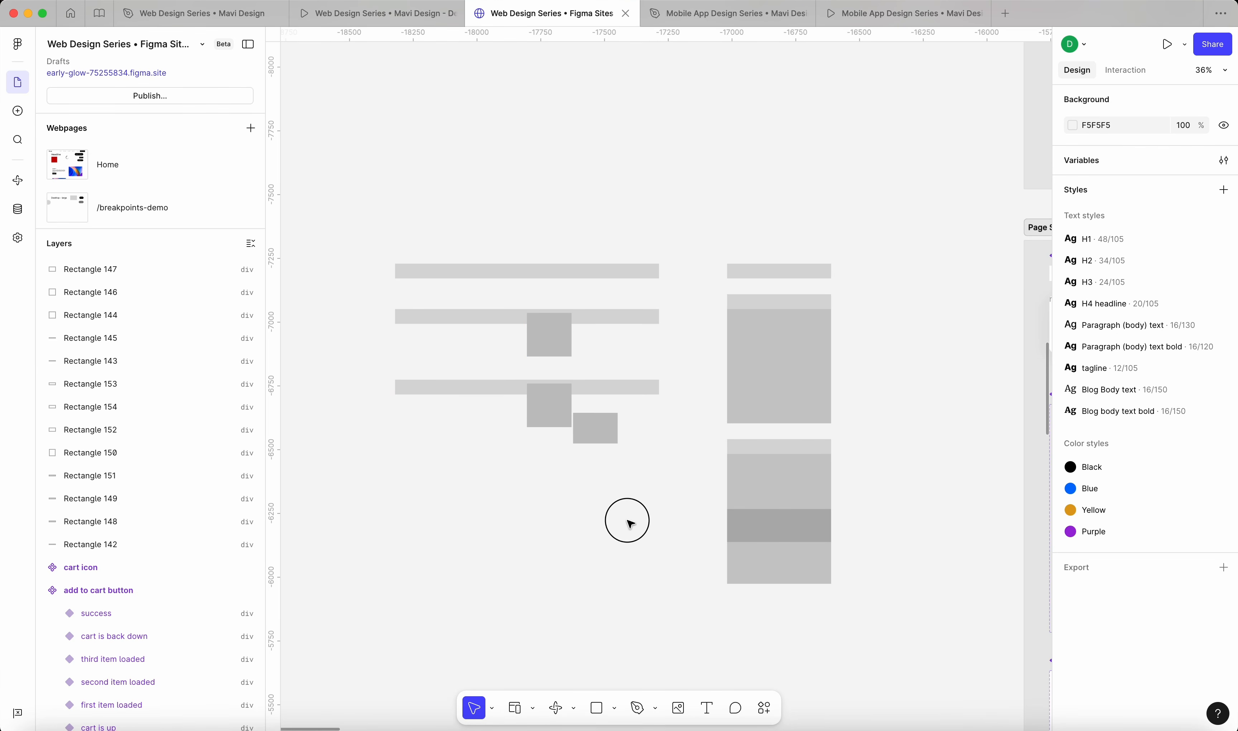
left_click_drag(689, 502, 390, 305)
left_click_drag(462, 360, 457, 490)
left_click(536, 382)
scroll(584, 504, "down", 5)
left_click_drag(662, 462, 420, 393)
Darken the desktop submenu placeholder's fill to A4A4A4
left_click(1077, 389)
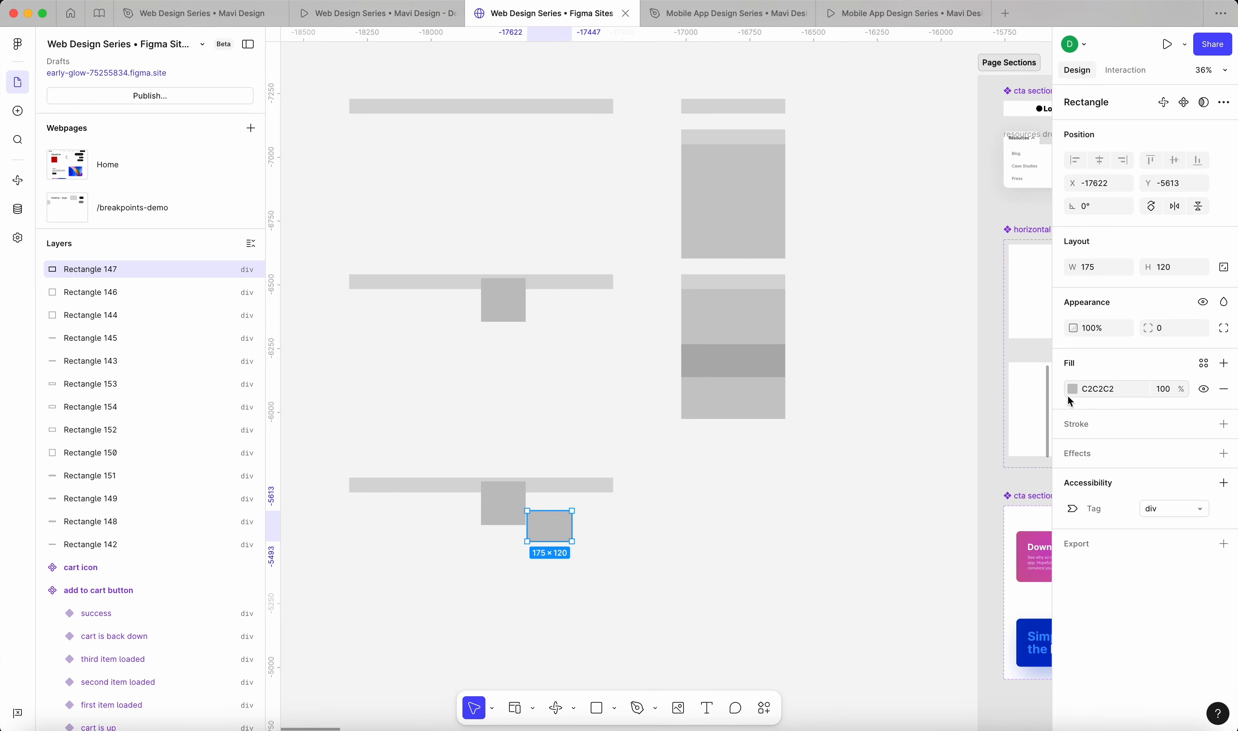
left_click(1073, 389)
left_click_drag(1010, 427, 884, 467)
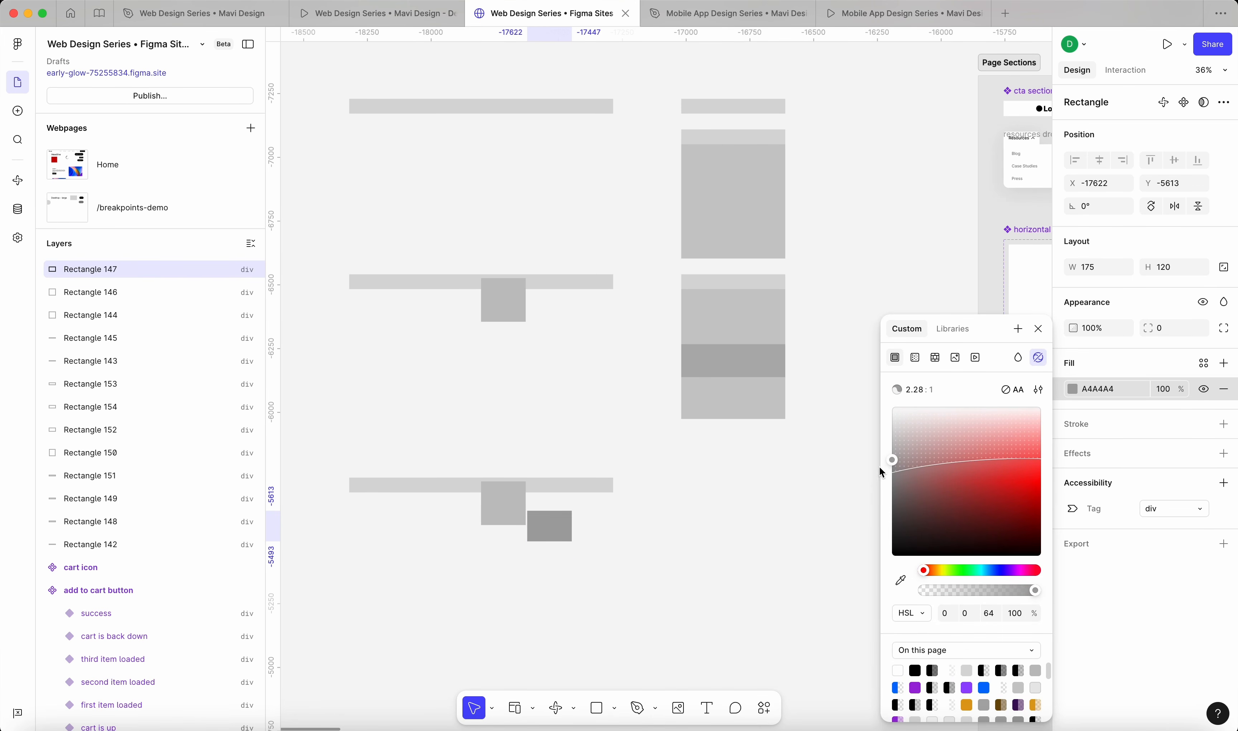
left_click(808, 498)
Duplicate the four-part expanded mobile wireframe below itself, level with the desktop submenu state
scroll(808, 498, "right", 2)
left_click_drag(805, 491, 614, 266)
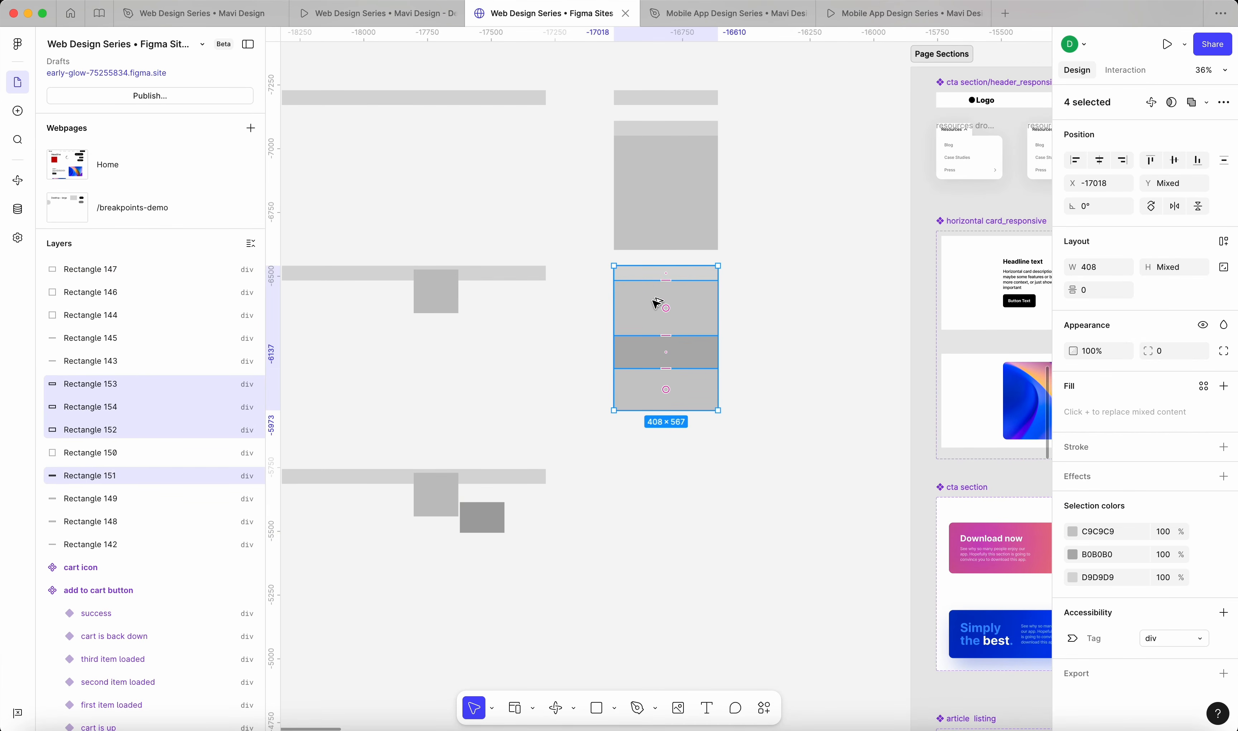
left_click_drag(656, 304, 696, 533)
key("Escape")
Insert a copy of the dark band directly below it in the lowest mobile wireframe, filled A4A4A4, above the bottom section
scroll(692, 592, "down", 2)
left_click(708, 473)
scroll(712, 477, "up", 5)
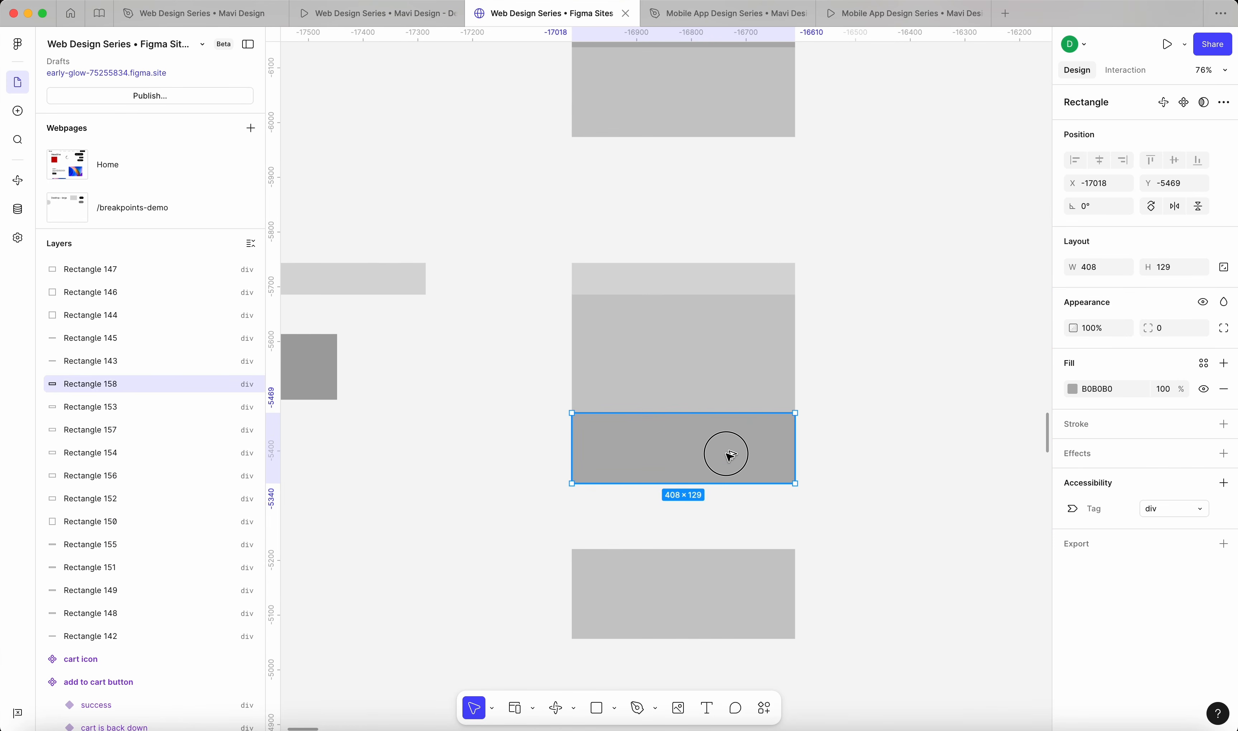
left_click_drag(726, 453, 728, 509)
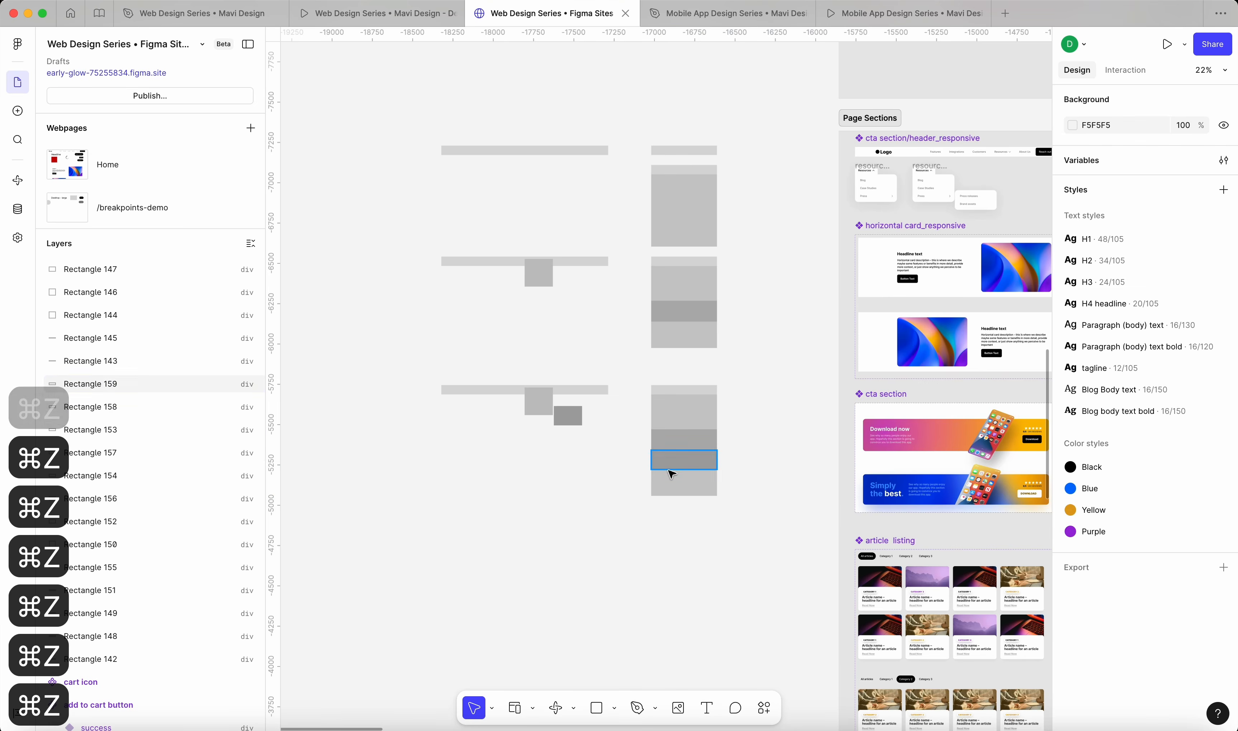
Examine the desktop and mobile wireframe columns alongside the header_responsive component and its dropdown frames in Page Sections
scroll(672, 473, "up", 5)
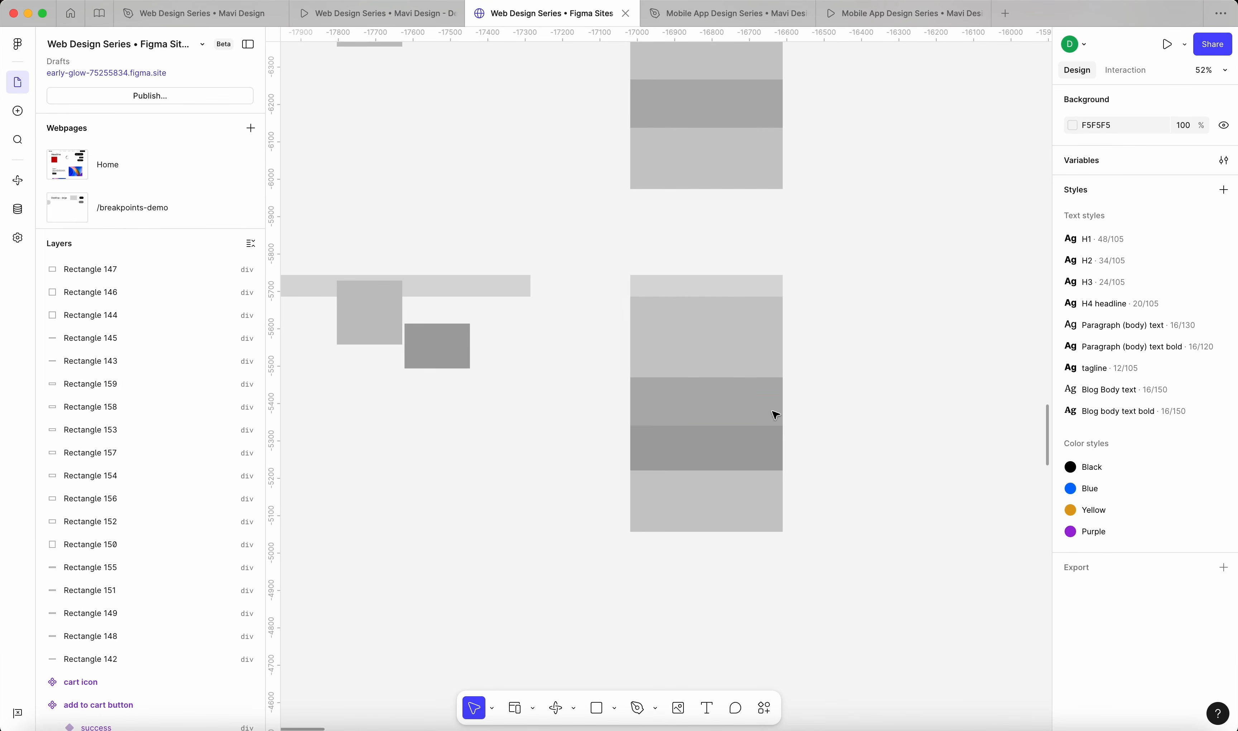
scroll(732, 501, "left", 3)
scroll(731, 504, "down", 5)
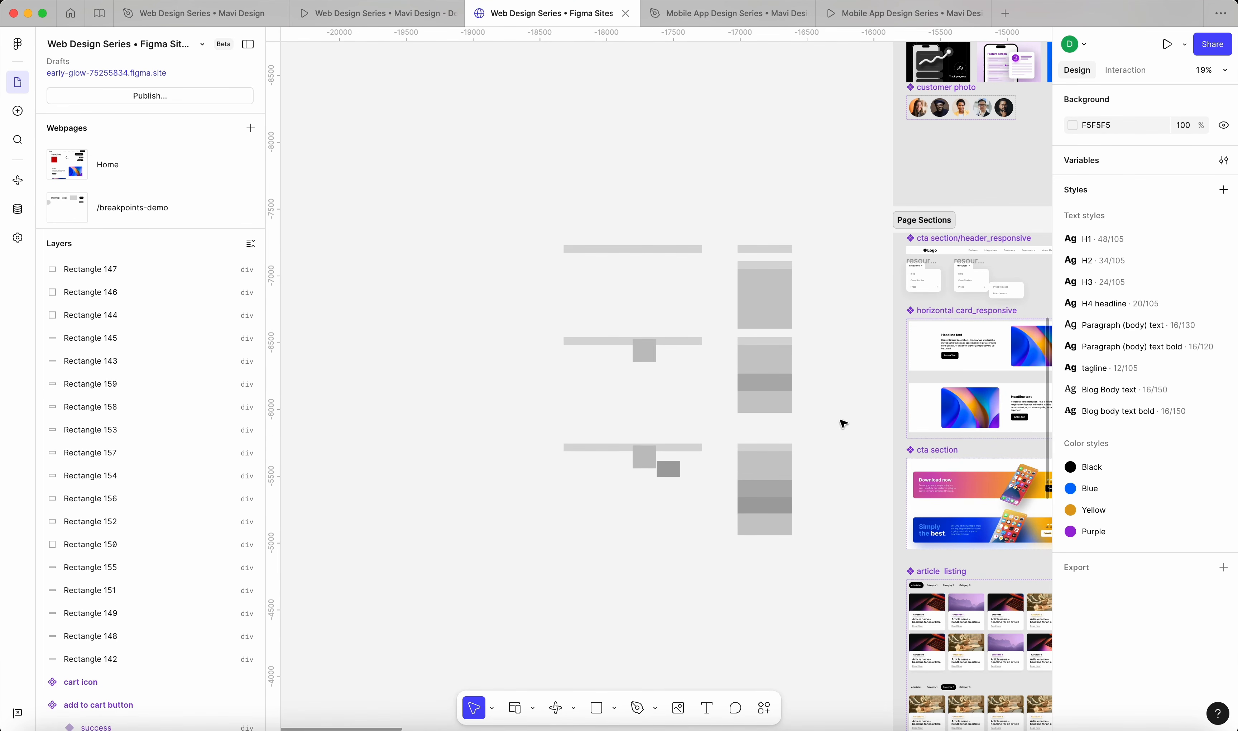
scroll(732, 307, "up", 3)
left_click(667, 203)
left_click(685, 196)
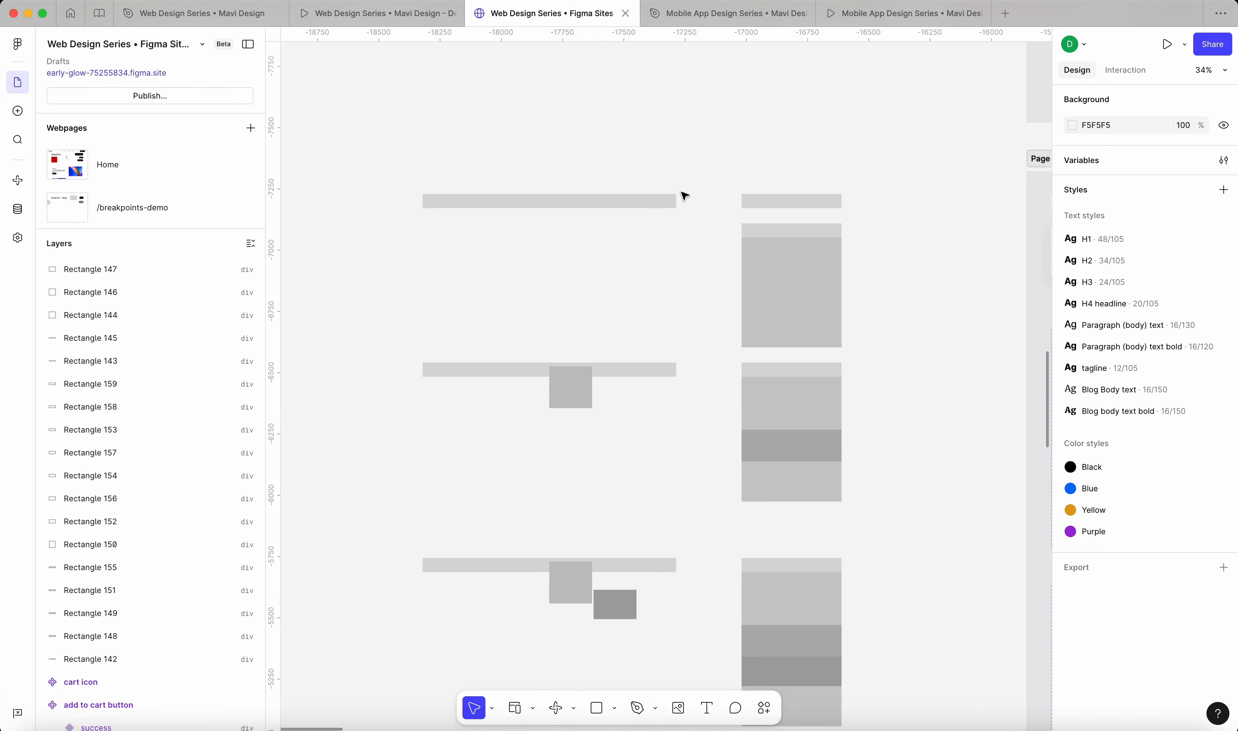
scroll(698, 285, "down", 1)
left_click_drag(403, 156, 721, 658)
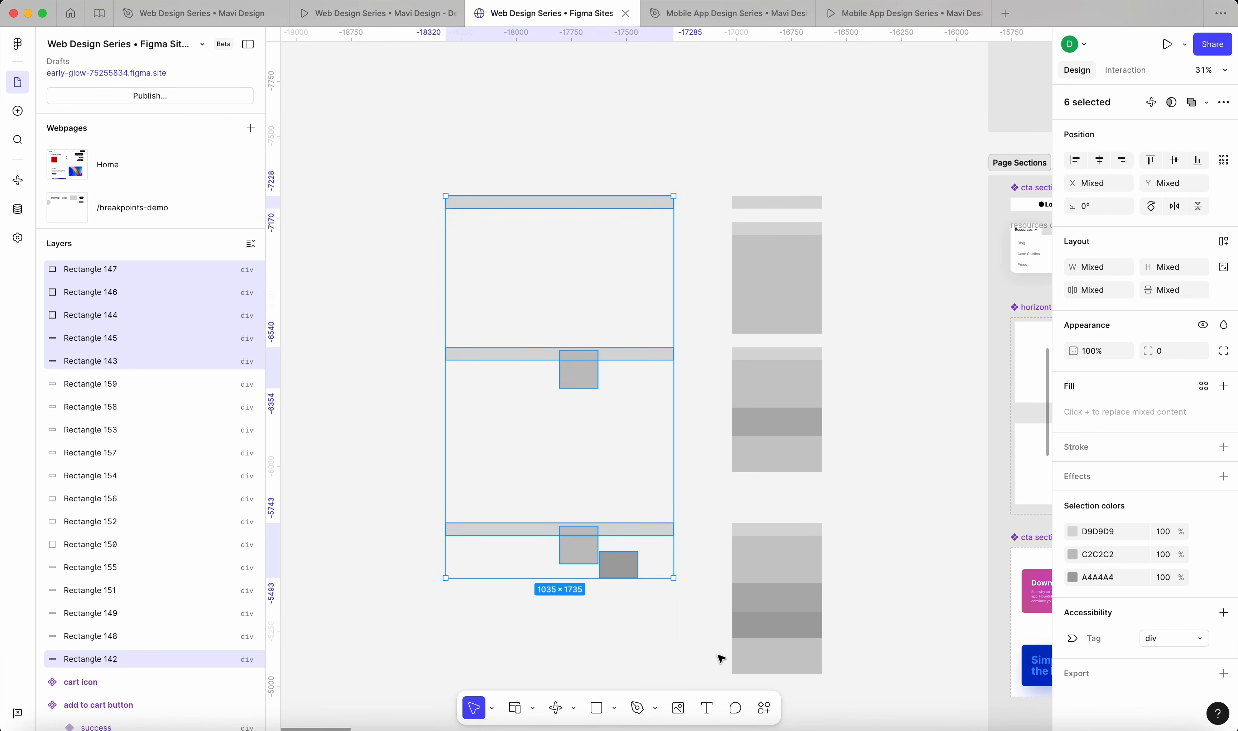
left_click(717, 649)
left_click_drag(409, 330, 715, 650)
scroll(715, 650, "right", 5)
scroll(715, 650, "right", 1)
scroll(619, 276, "up", 5)
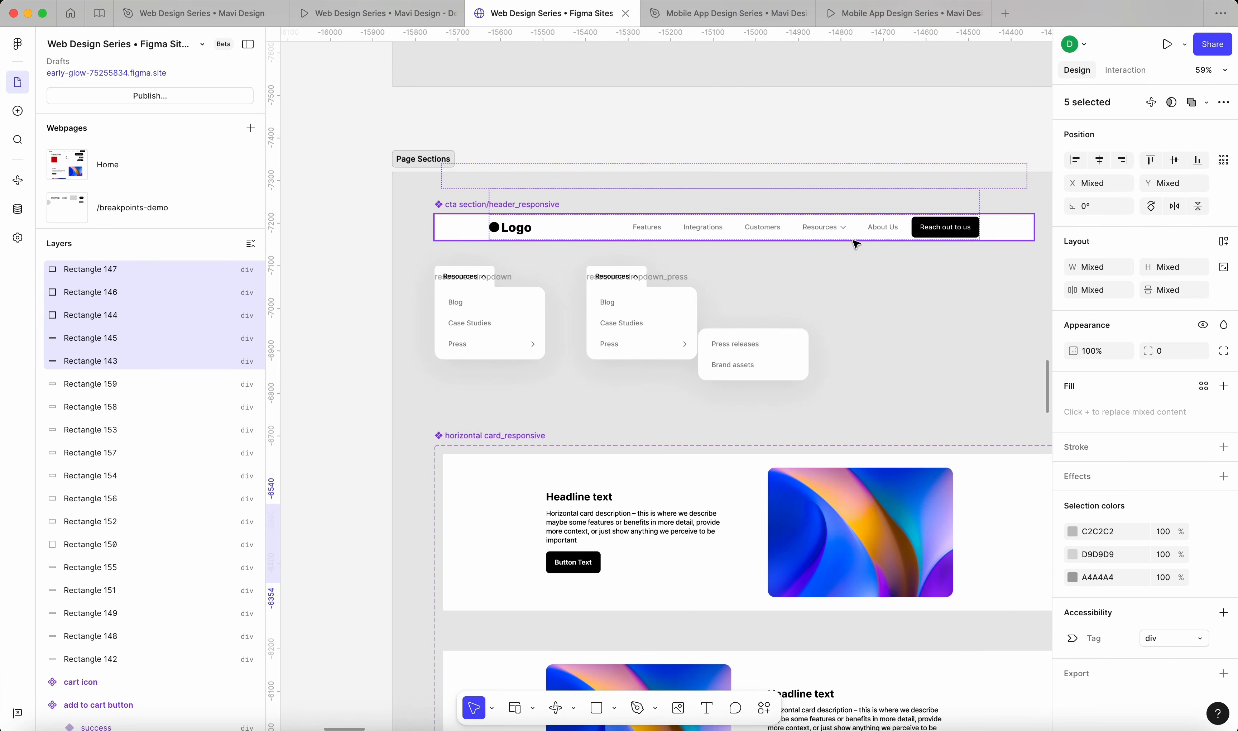
scroll(854, 243, "down", 8)
scroll(711, 319, "left", 3)
scroll(747, 409, "up", 5)
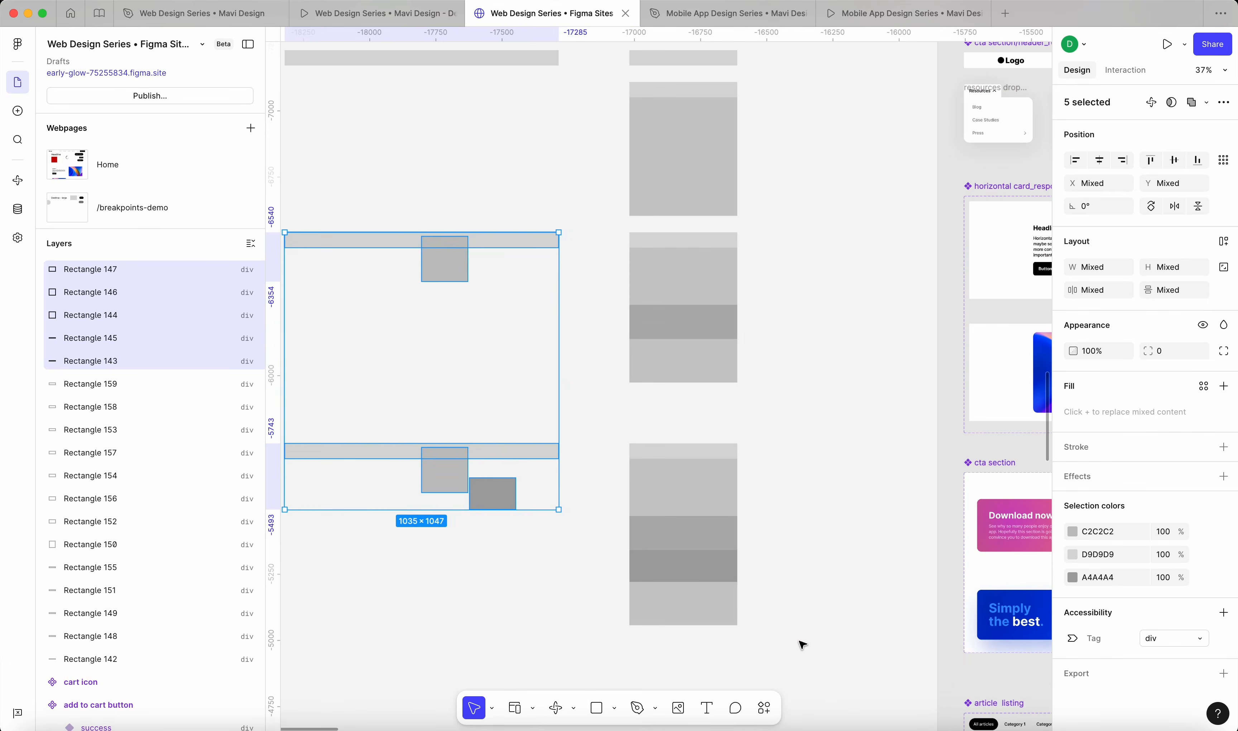
left_click_drag(807, 668, 661, 151)
scroll(652, 191, "up", 3)
scroll(666, 205, "down", 2)
scroll(671, 215, "down", 4)
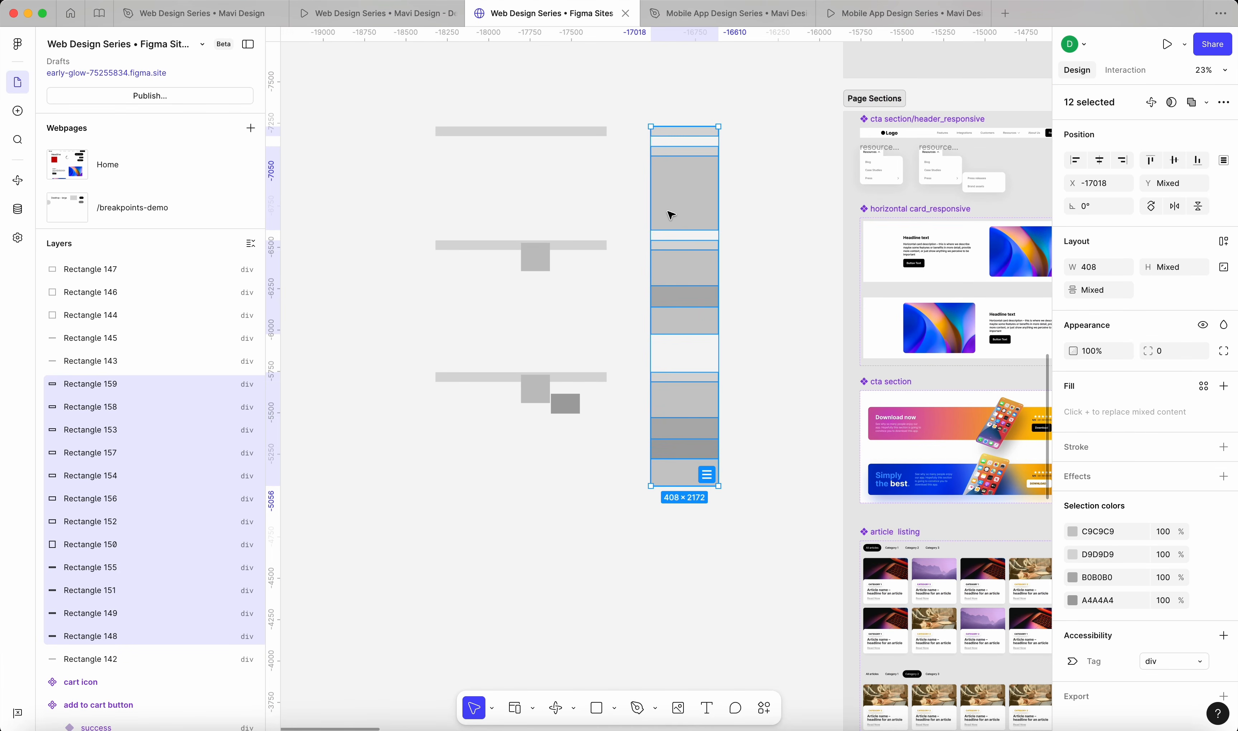
key("Escape")
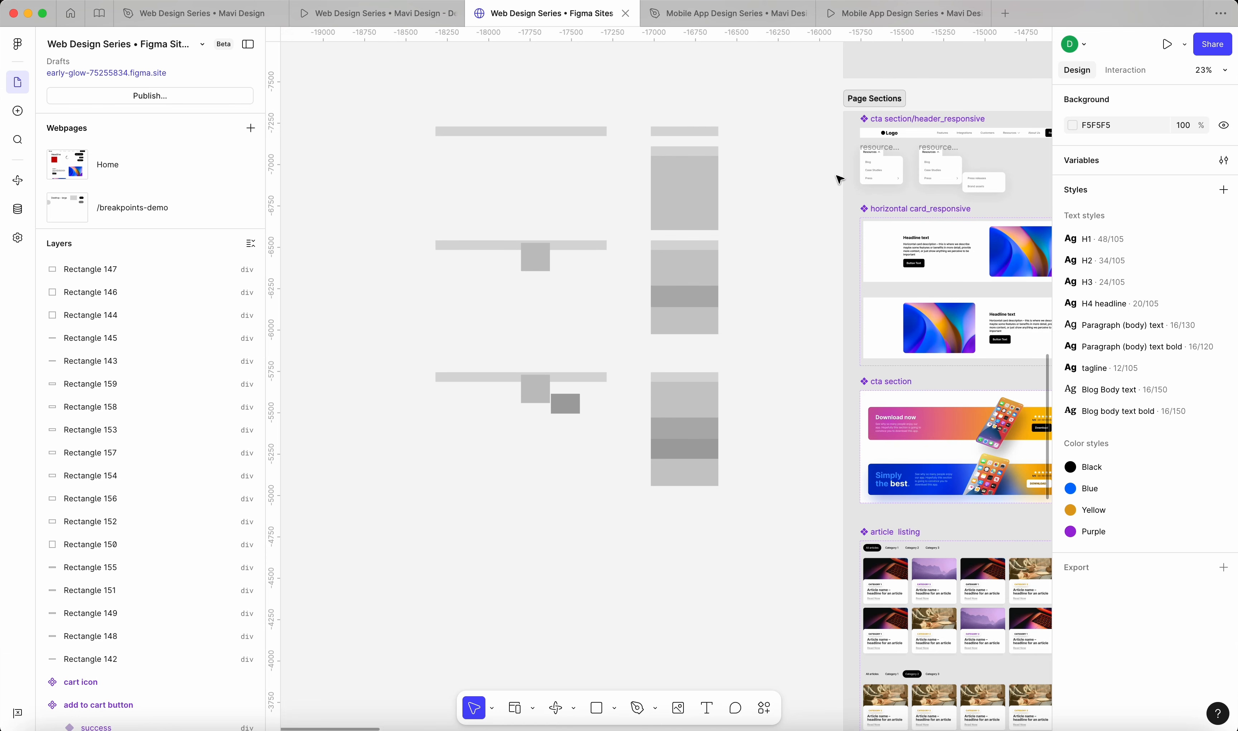
Place a copy of the header_responsive component above the desktop wireframes
scroll(839, 178, "right", 5)
scroll(839, 178, "up", 1)
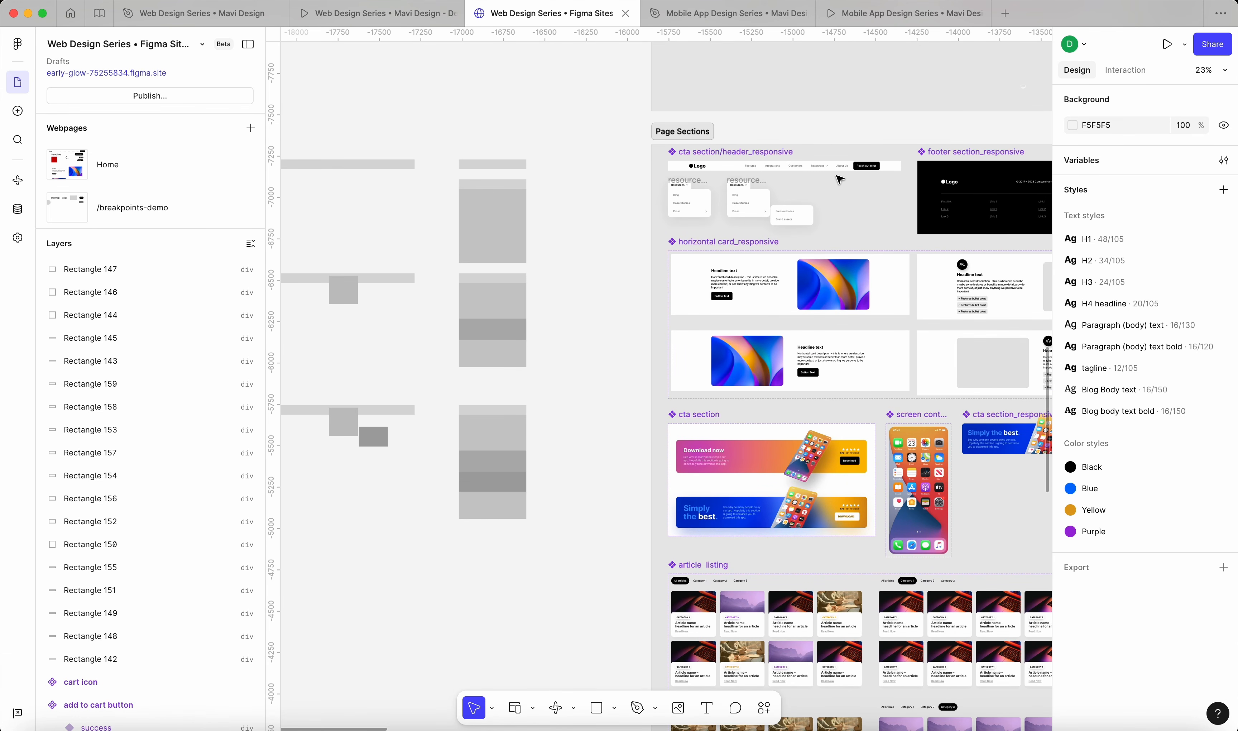
left_click(831, 166)
left_click_drag(834, 168, 379, 115)
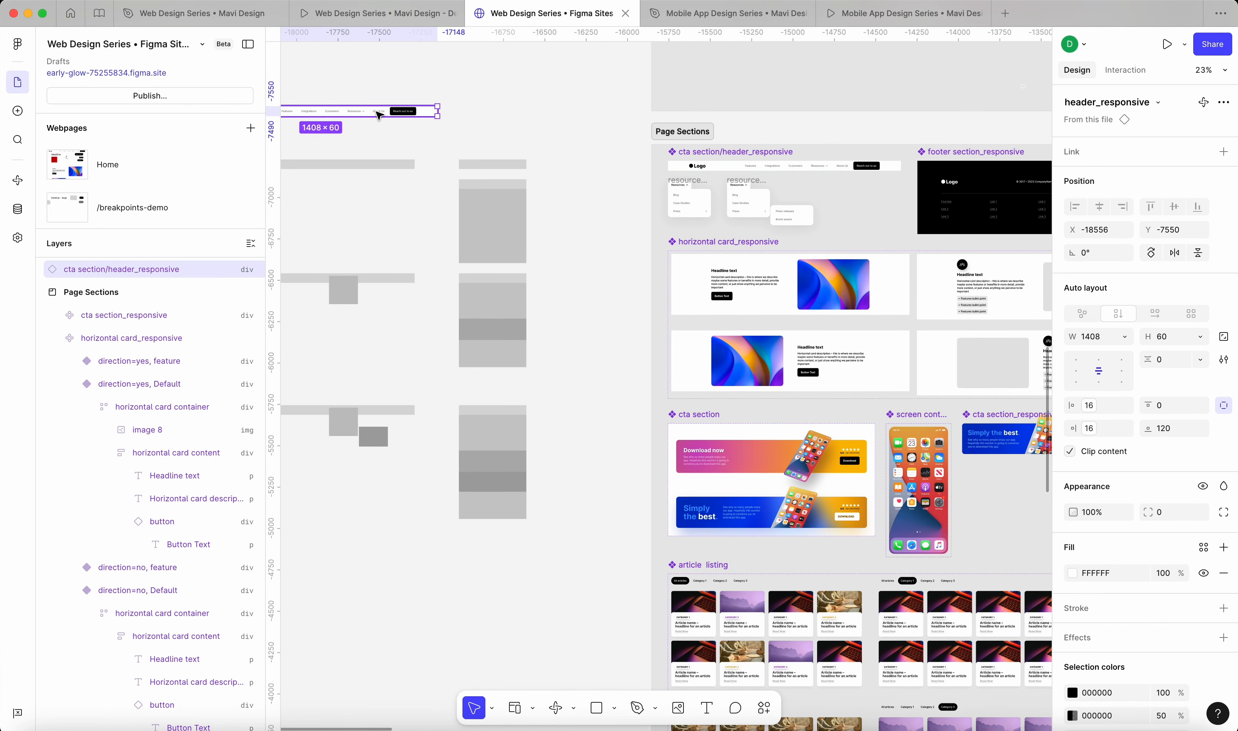
scroll(420, 152, "up", 5)
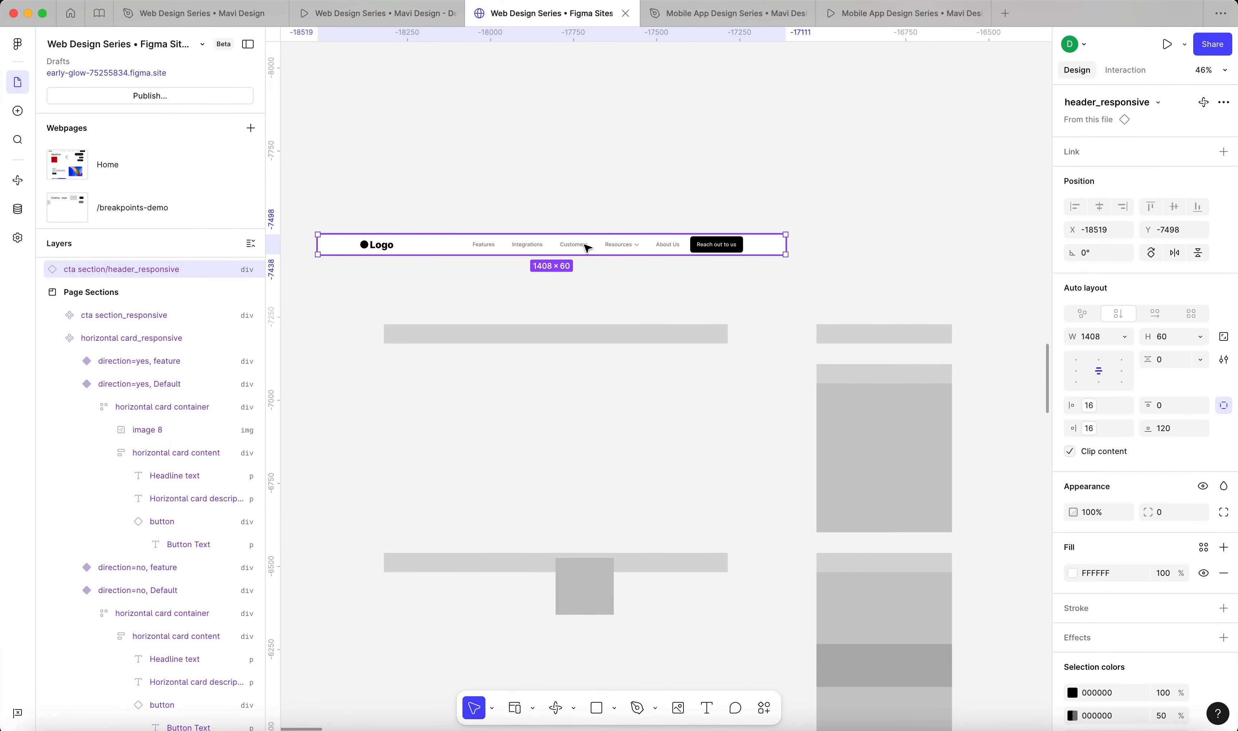
Duplicate the header instance to its right and narrow the copy to about 443 px wide for its mobile layout
scroll(586, 249, "right", 5)
left_click_drag(308, 249, 816, 239)
scroll(814, 241, "right", 5)
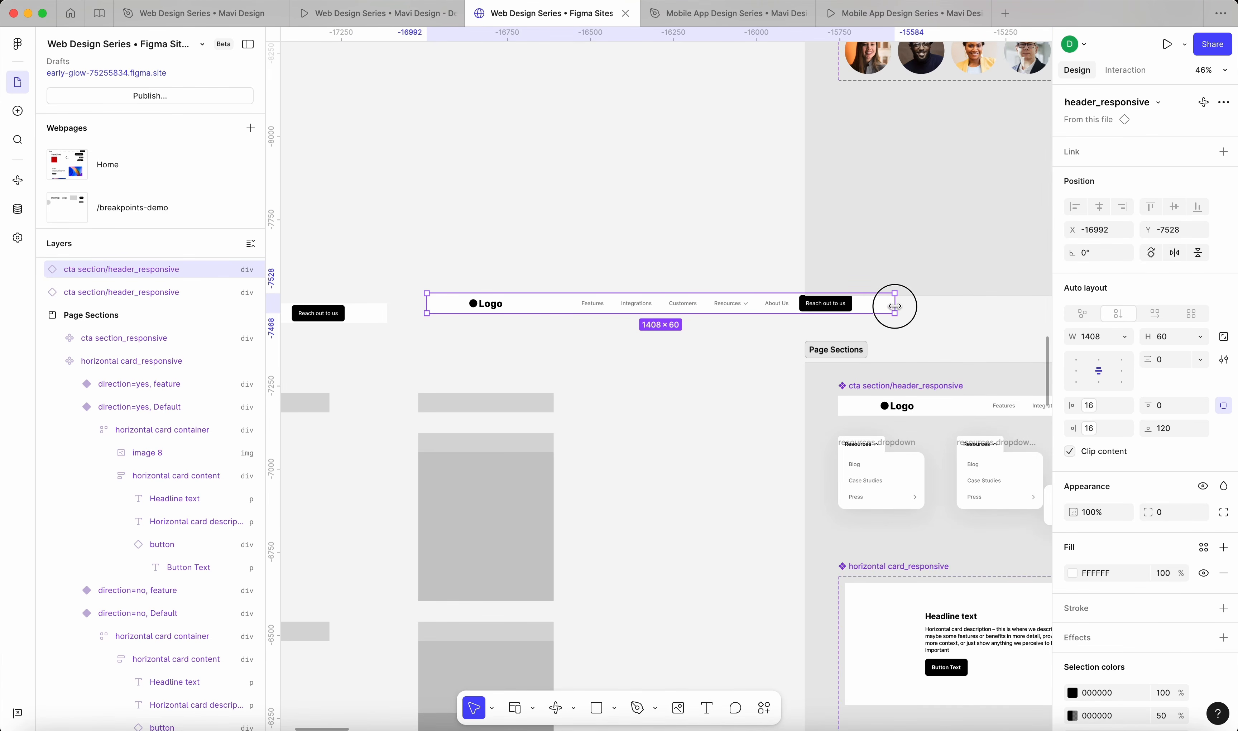
left_click_drag(895, 306, 574, 307)
scroll(589, 284, "left", 5)
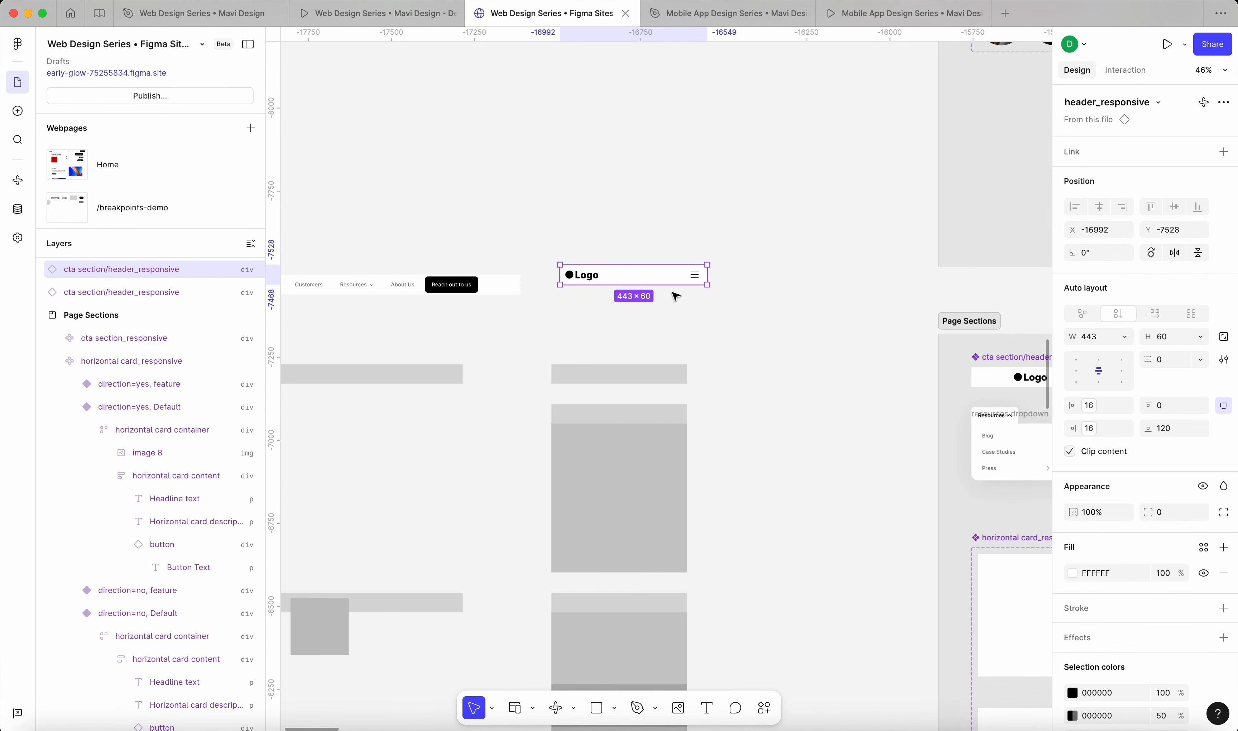
Move the mobile header instance above the mobile wireframe column and narrow it to about 409 px wide
scroll(676, 296, "left", 3)
left_click_drag(731, 231, 722, 240)
scroll(713, 229, "up", 5)
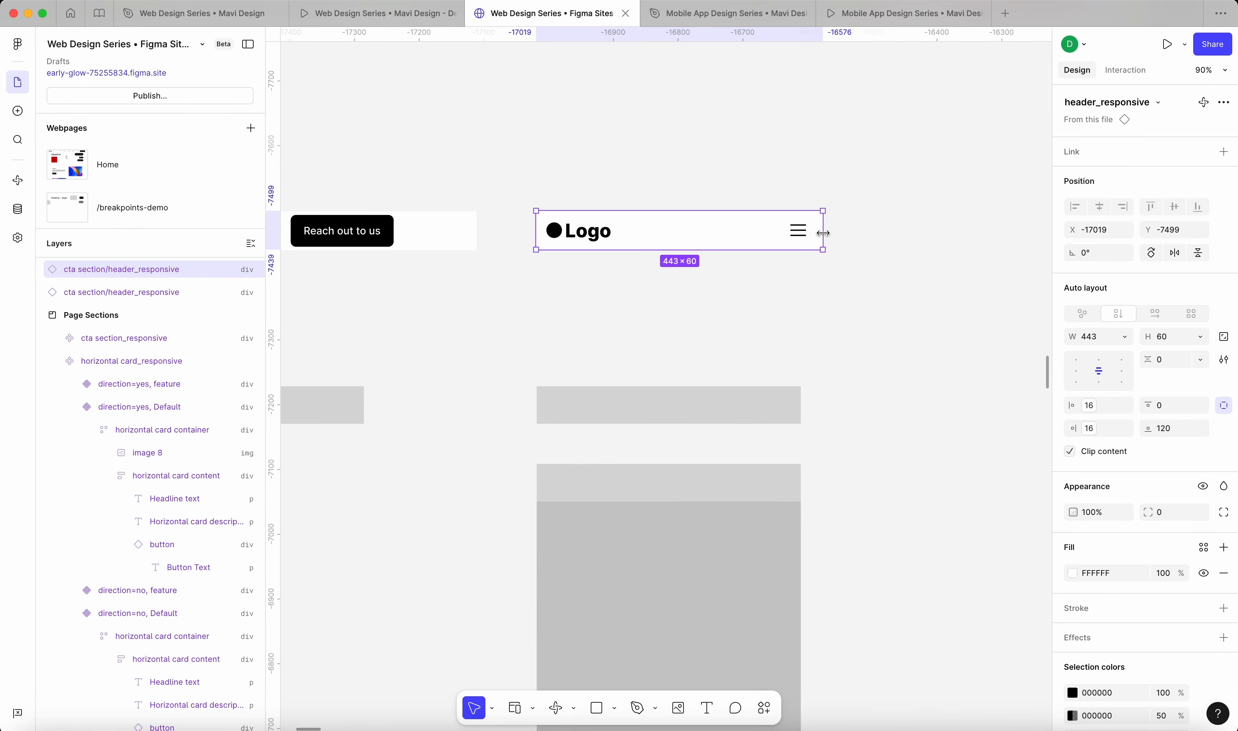
left_click_drag(824, 233, 802, 237)
scroll(798, 240, "left", 6)
scroll(438, 266, "down", 4)
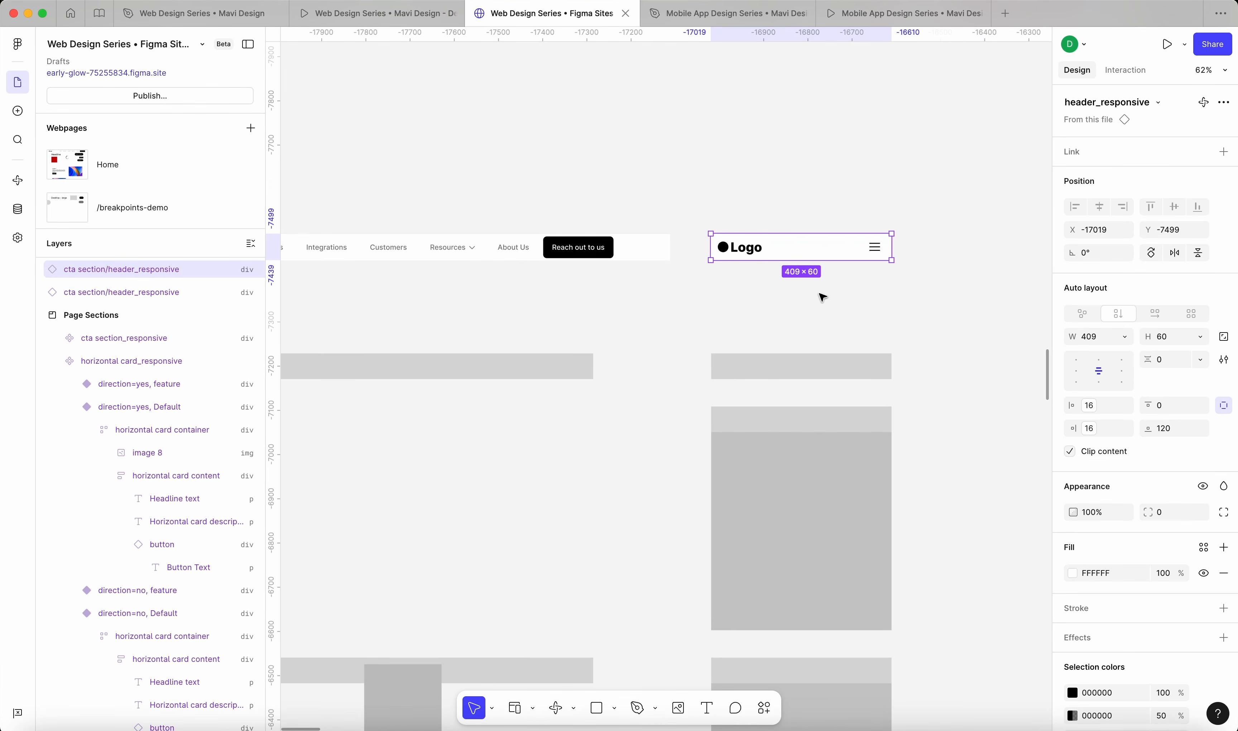
Move the mobile header instance to the right of the topmost mobile placeholder bar
left_click(882, 293)
left_click(814, 246)
scroll(663, 274, "down", 5)
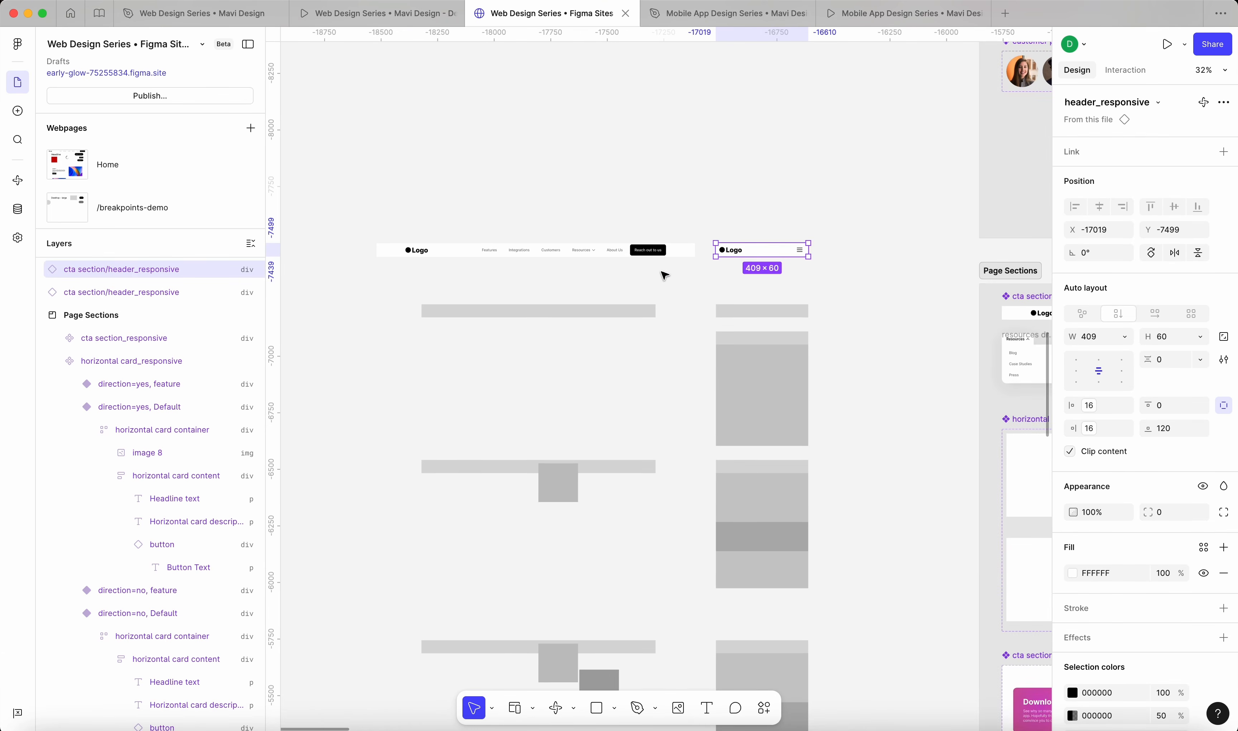
scroll(802, 224, "up", 4)
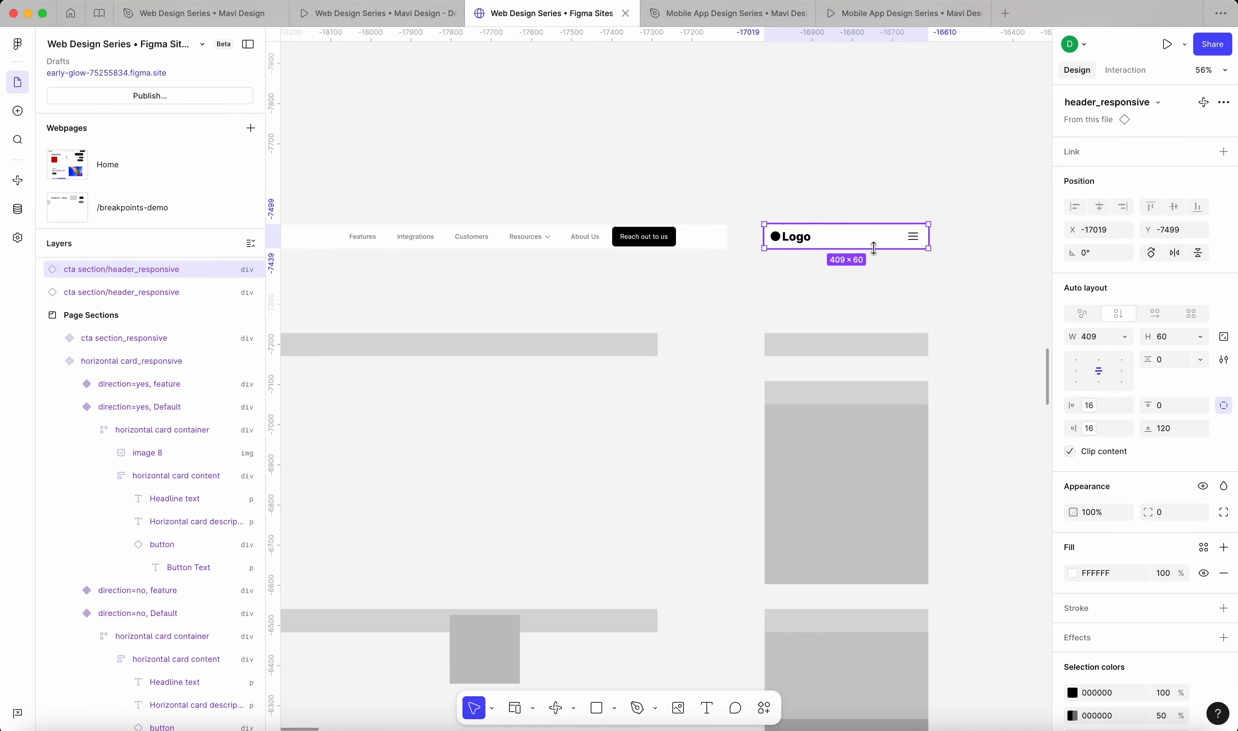
scroll(874, 248, "right", 4)
left_click_drag(705, 195, 895, 301)
Duplicate the mobile header instance below itself, level with the second mobile placeholder's bar
left_click_drag(881, 302, 915, 551)
key("super+z")
key("super+z")
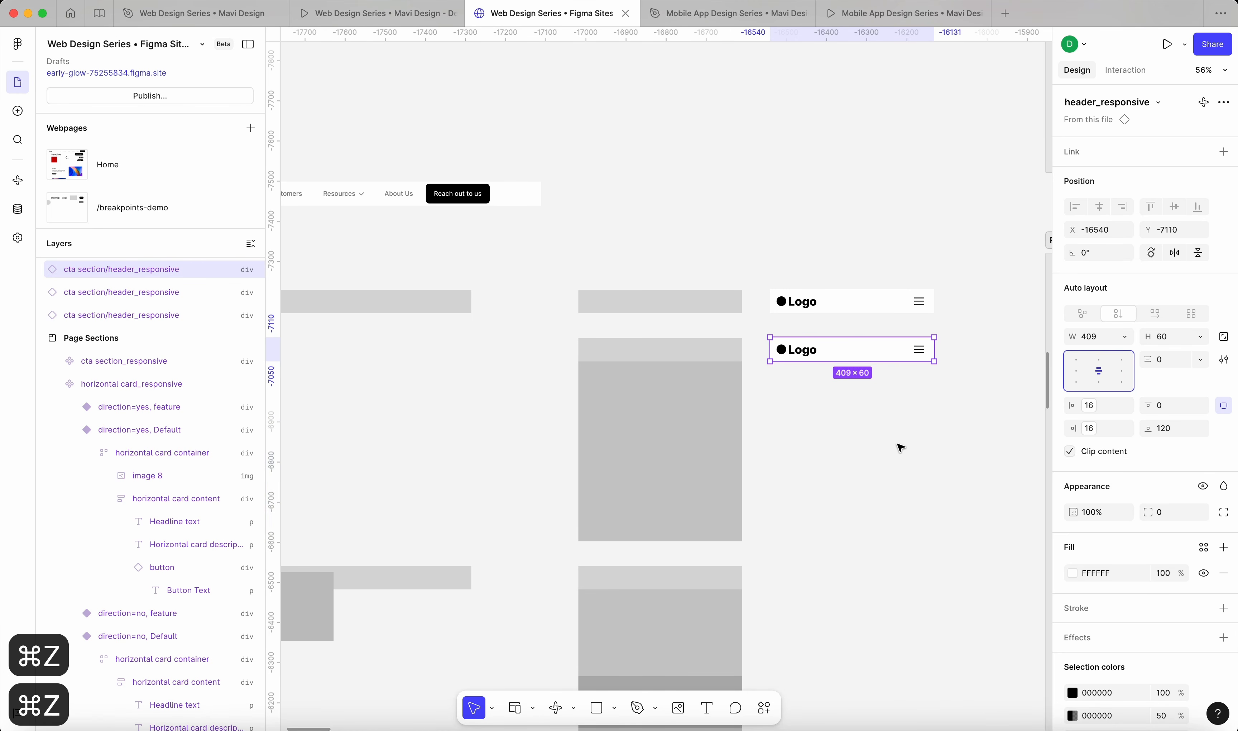
left_click(953, 440)
left_click(896, 356)
Duplicate the 408 × 448 menu rectangle to its right, directly beneath the lower mobile header instance
left_click(664, 403)
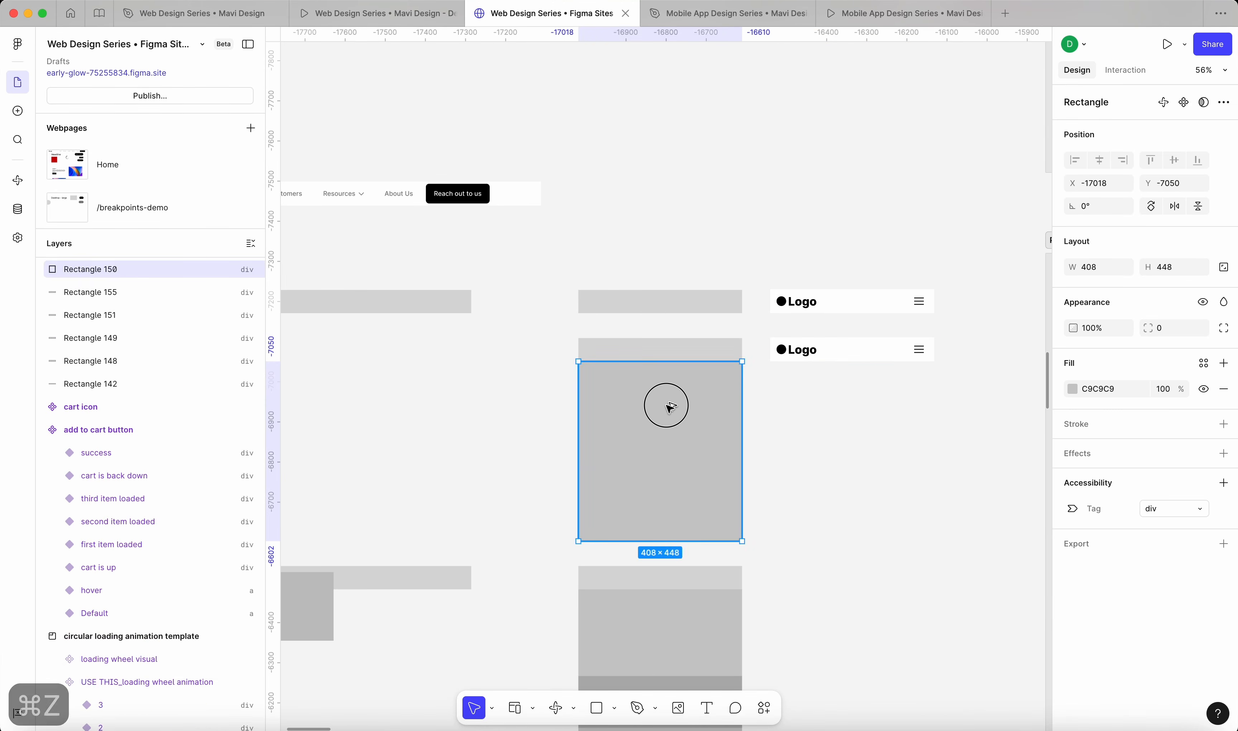
left_click_drag(664, 404, 857, 403)
key("Escape")
scroll(866, 398, "down", 2)
scroll(853, 376, "left", 2)
scroll(843, 367, "down", 1)
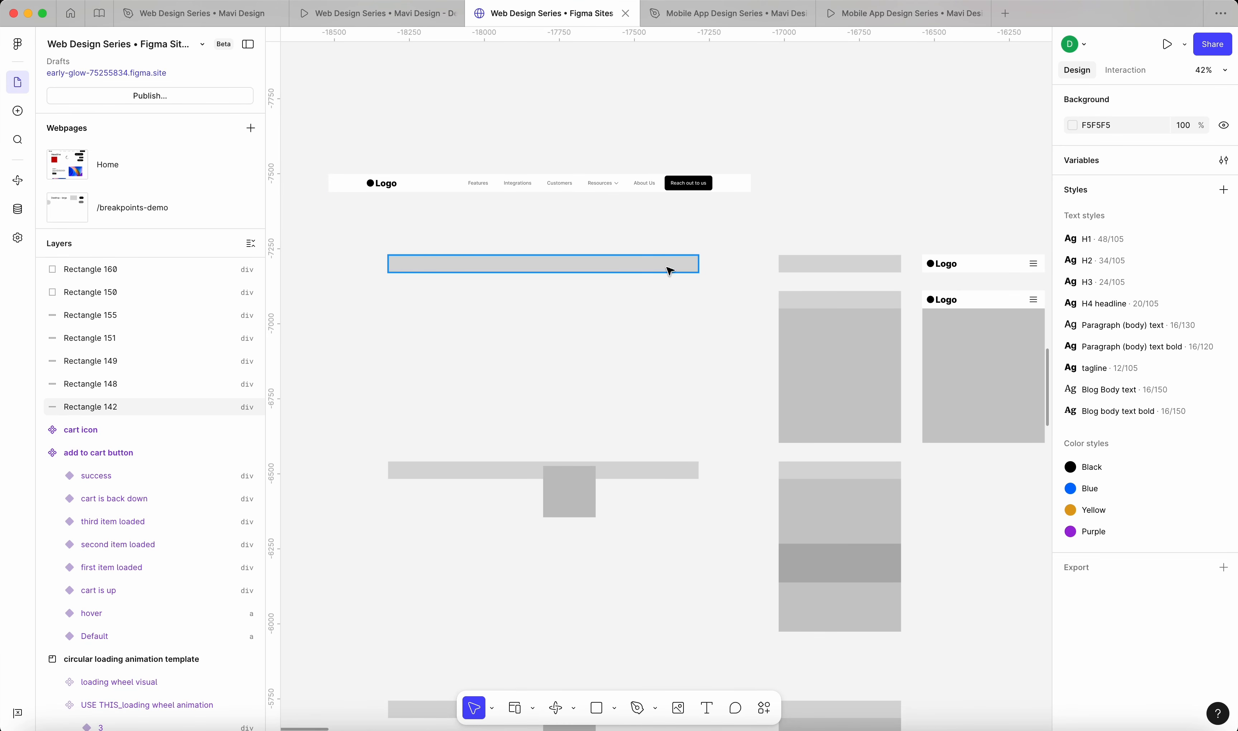
scroll(670, 271, "down", 5)
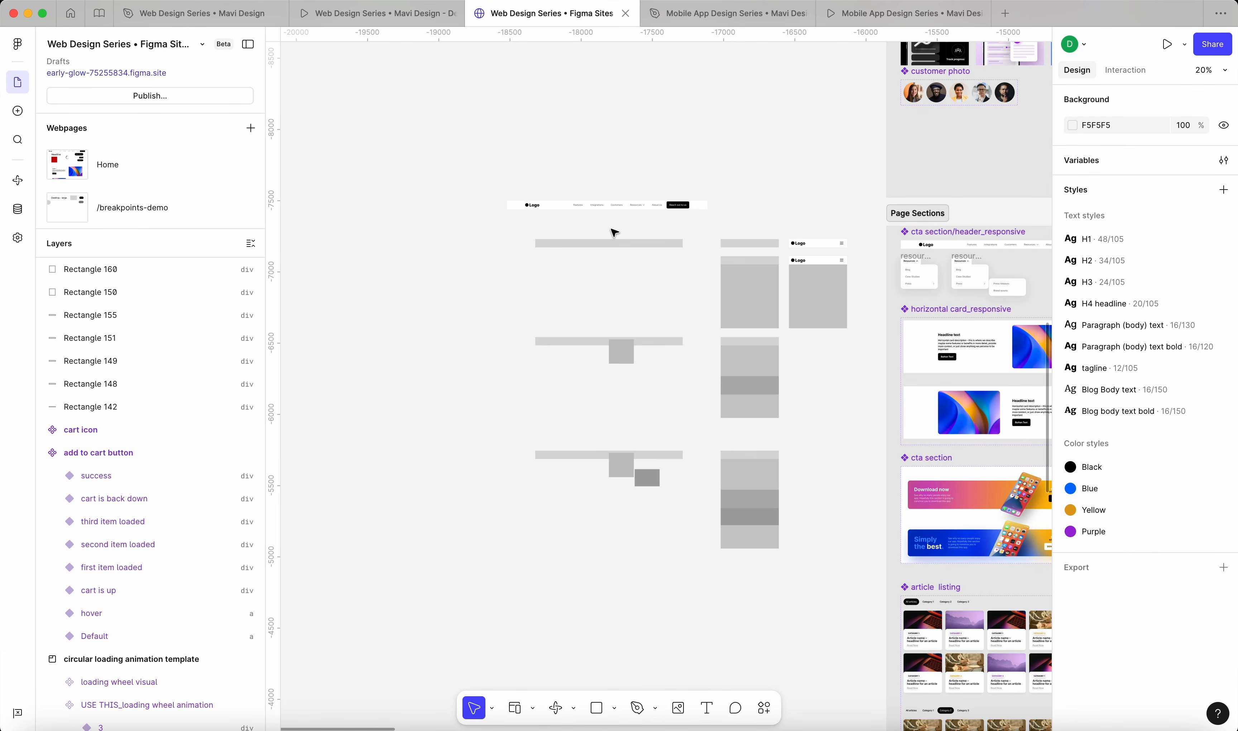
Compare the desktop and mobile menu wireframes with the header_responsive component and its two Resources dropdown frames
scroll(614, 232, "up", 2)
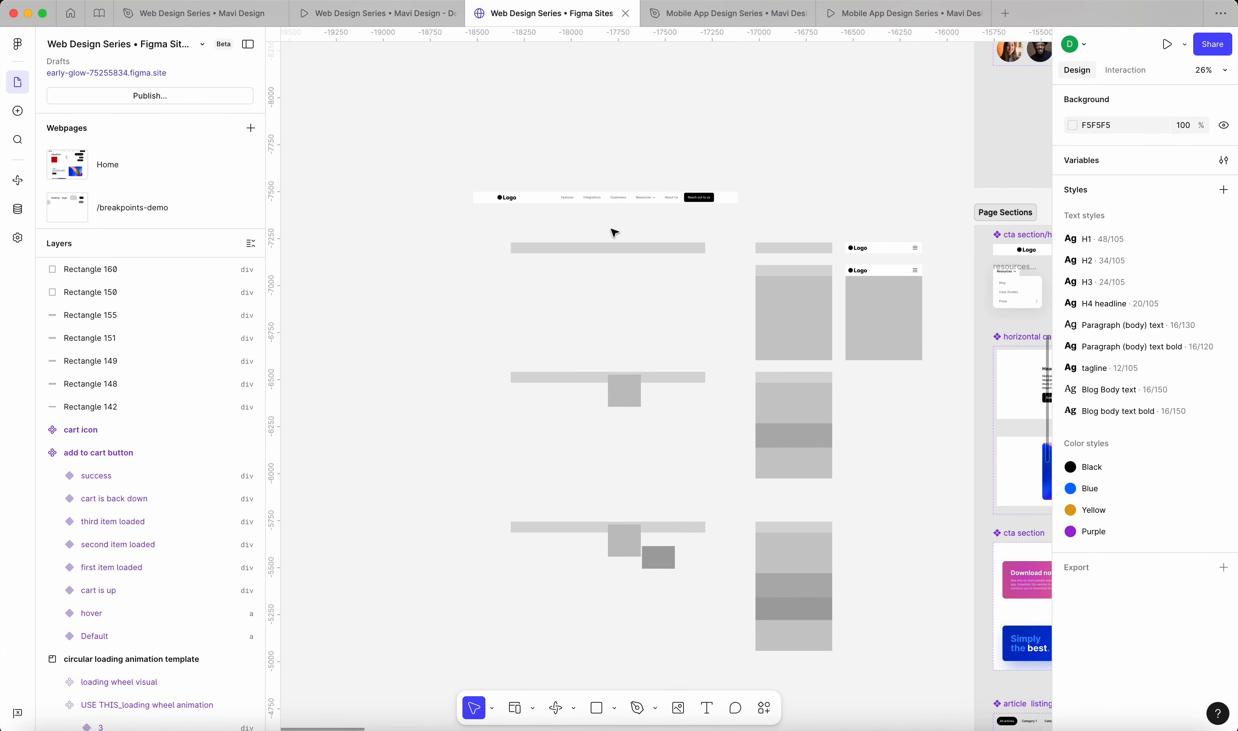
left_click(561, 199)
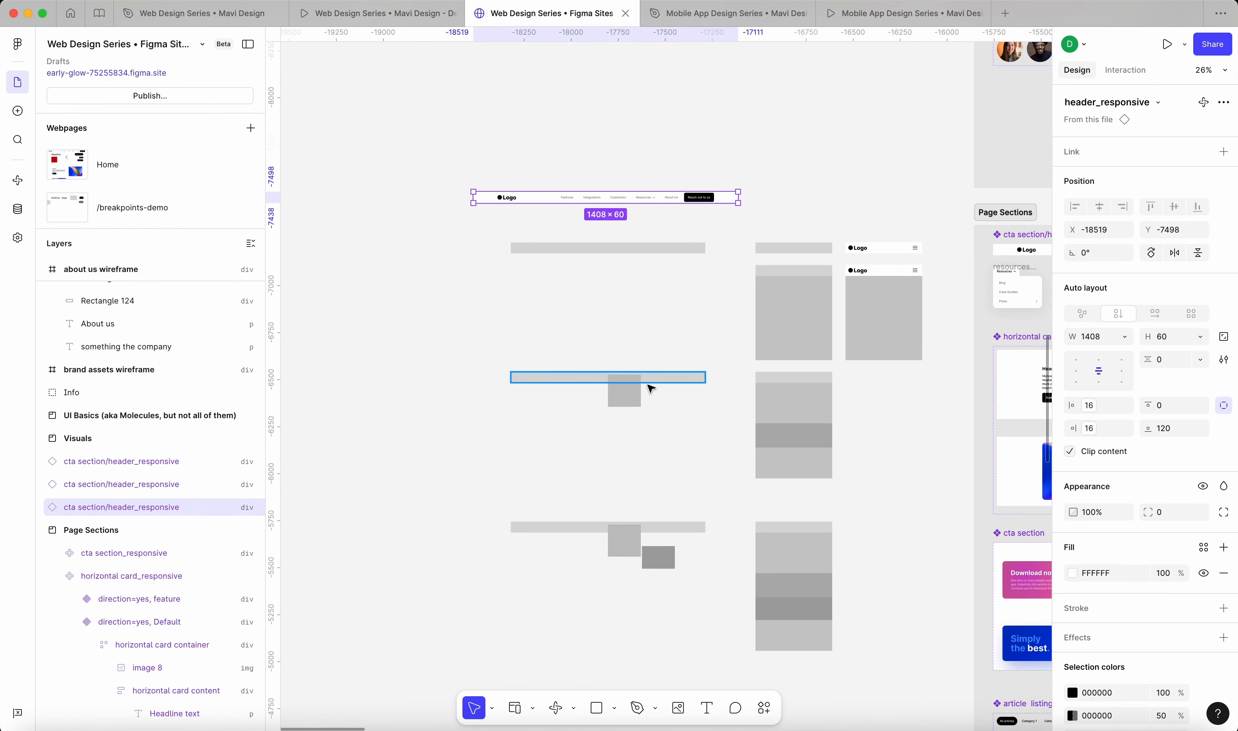
scroll(651, 388, "right", 6)
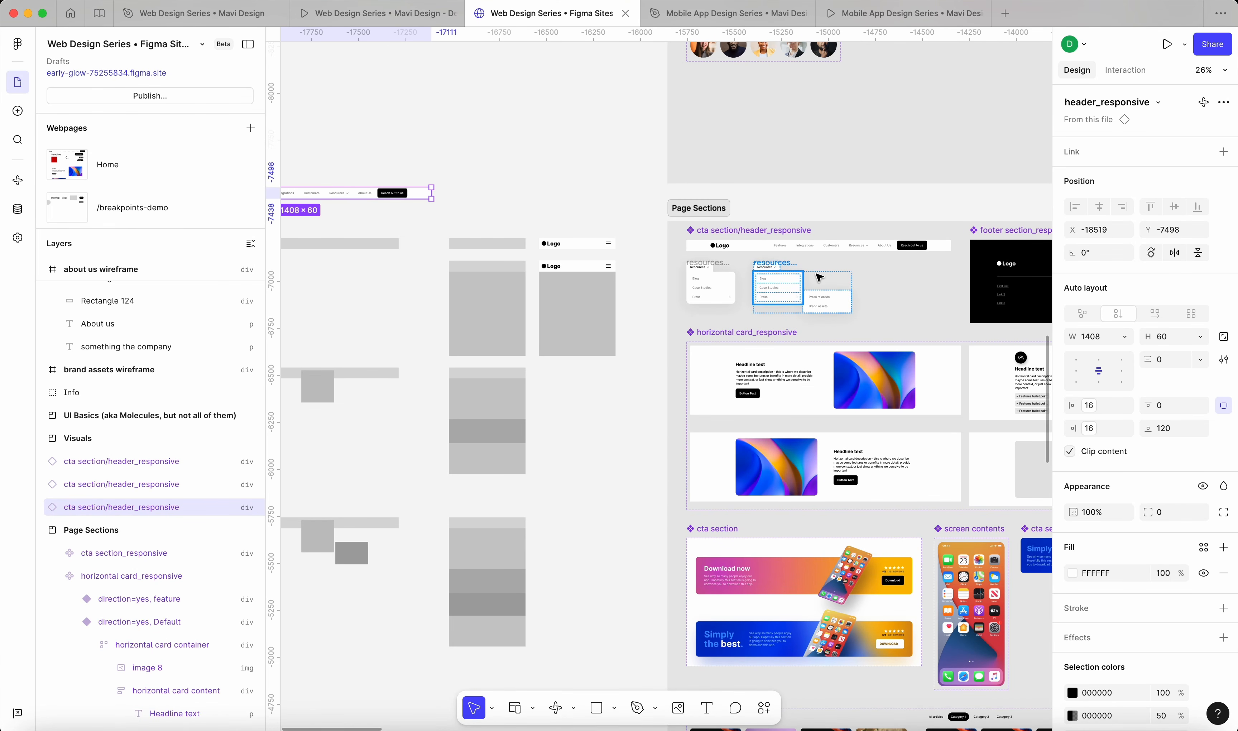
scroll(816, 279, "up", 5)
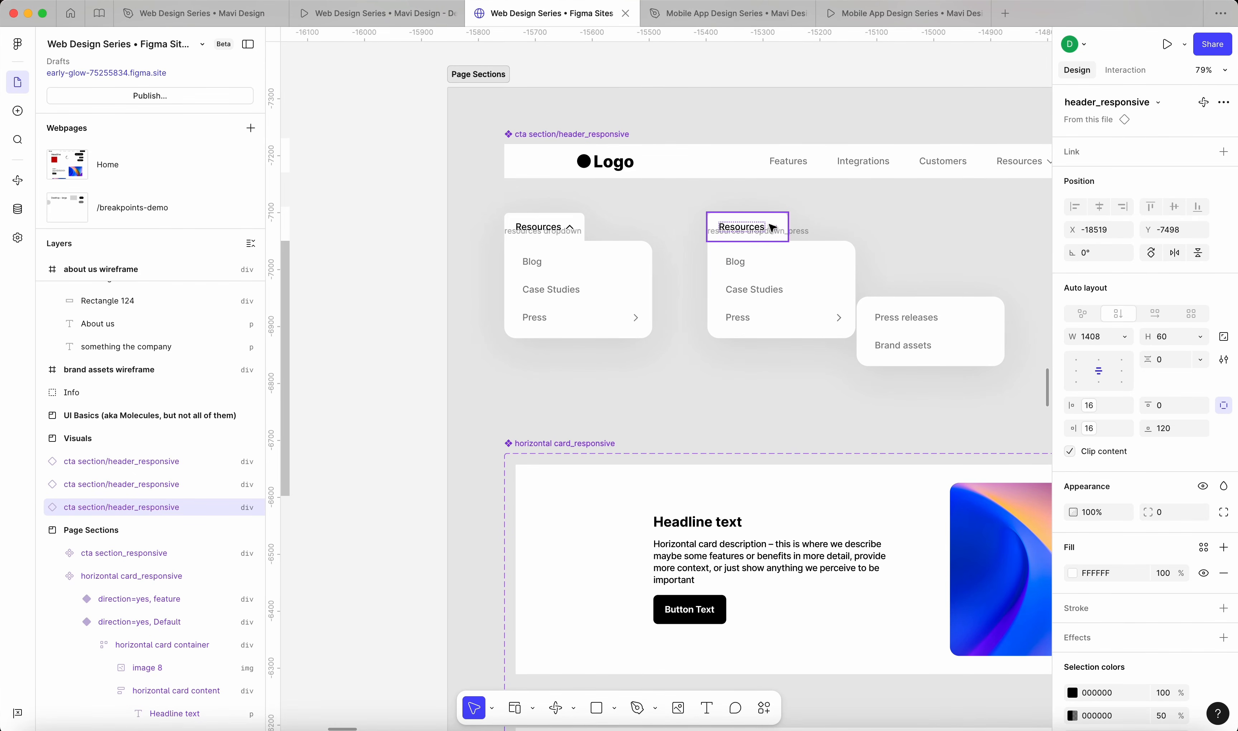
scroll(803, 272, "down", 5)
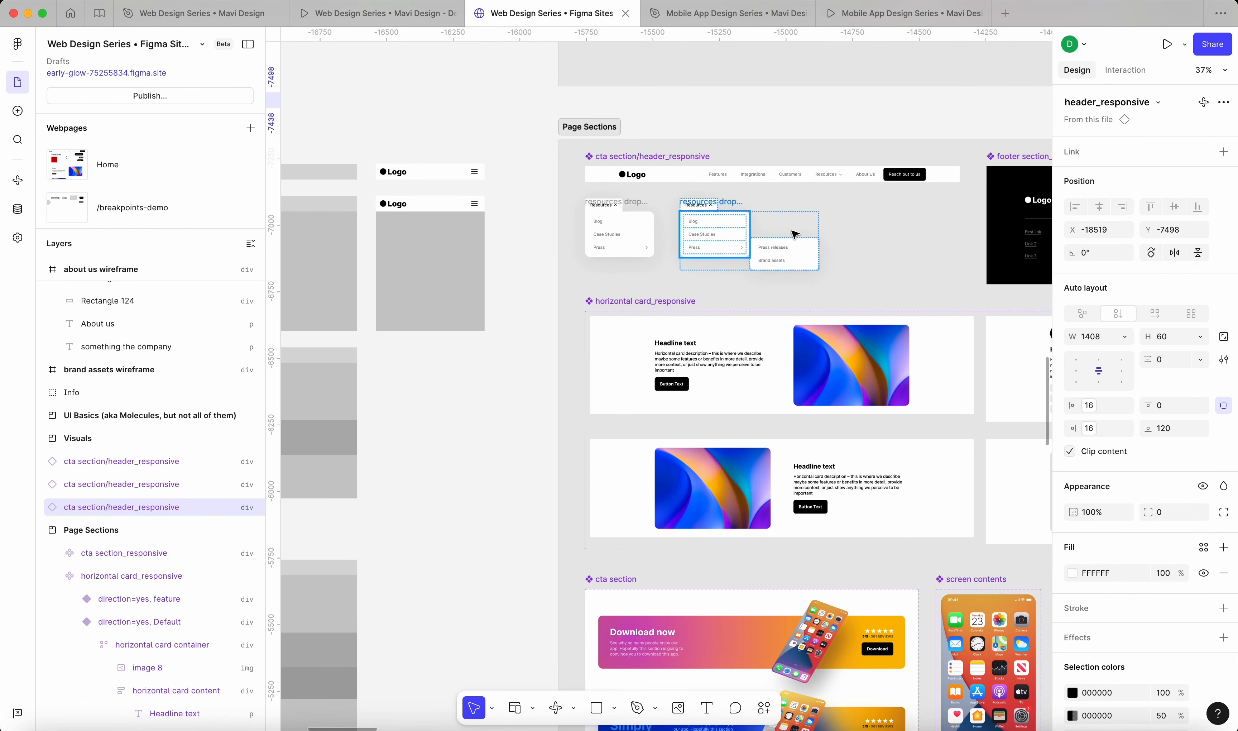
scroll(795, 235, "left", 5)
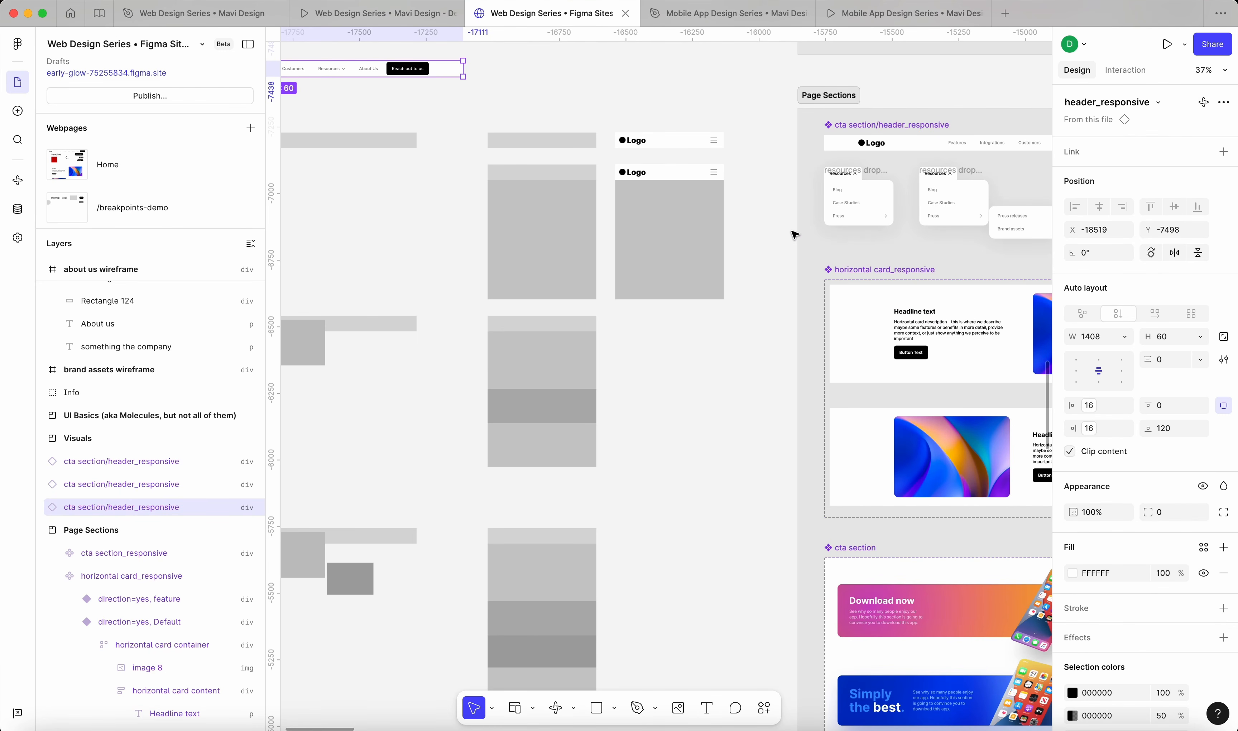
left_click(711, 461)
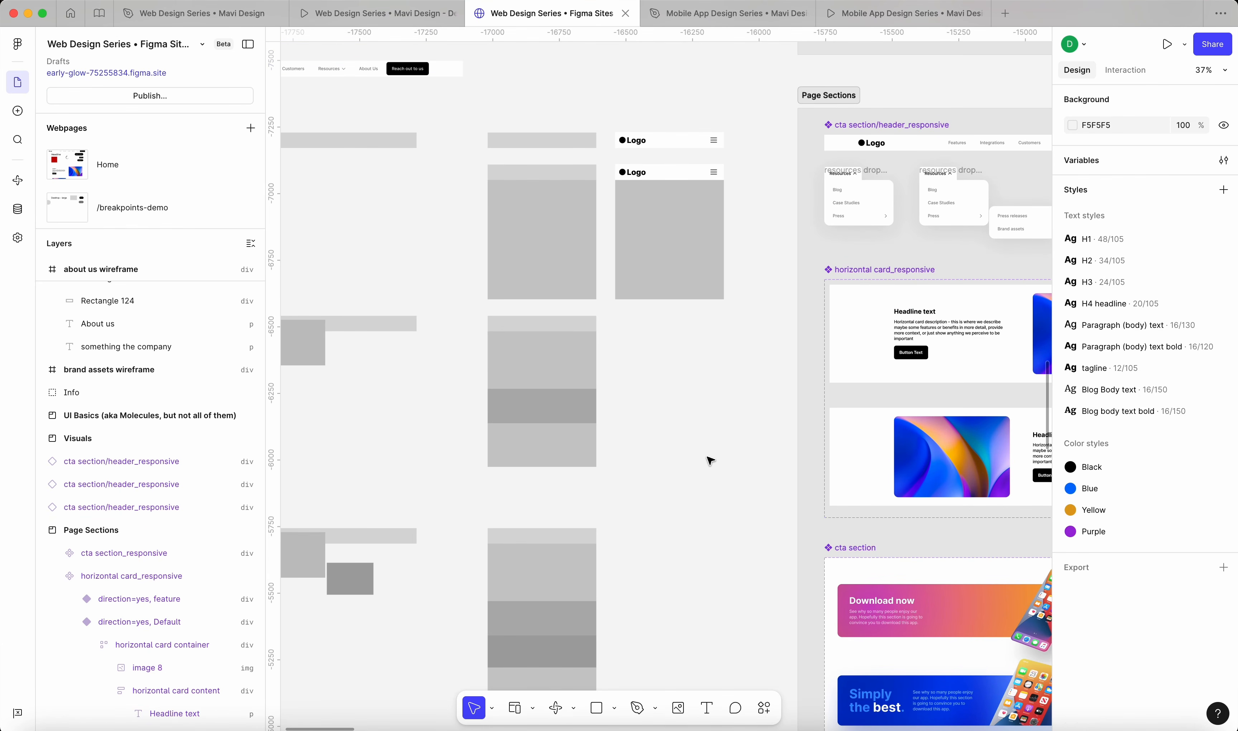
scroll(711, 460, "left", 6)
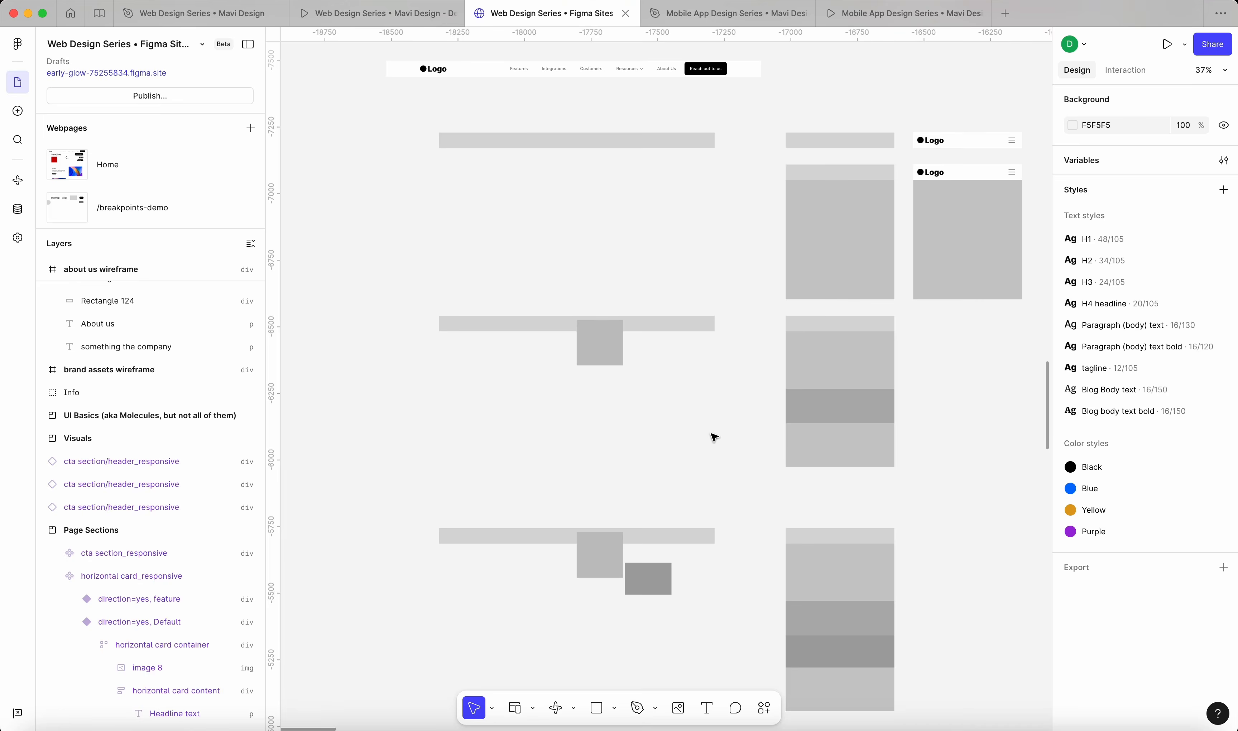
scroll(714, 437, "right", 8)
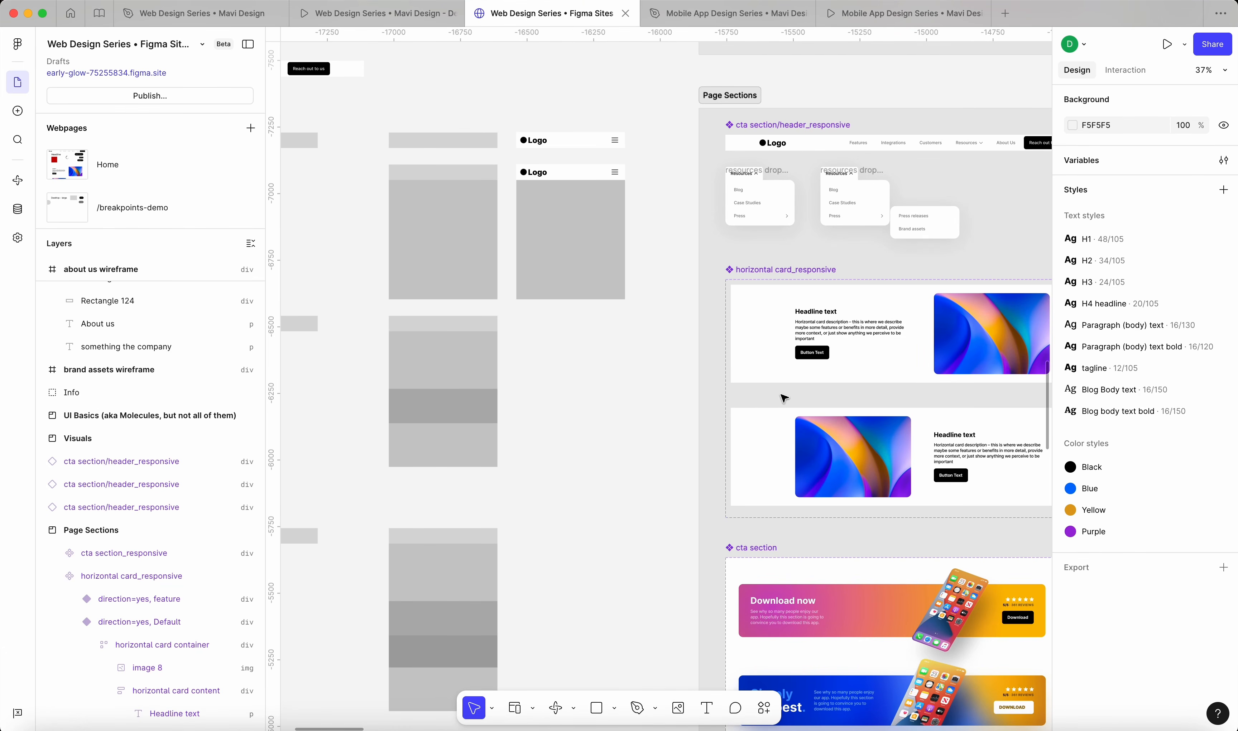
left_click(877, 171)
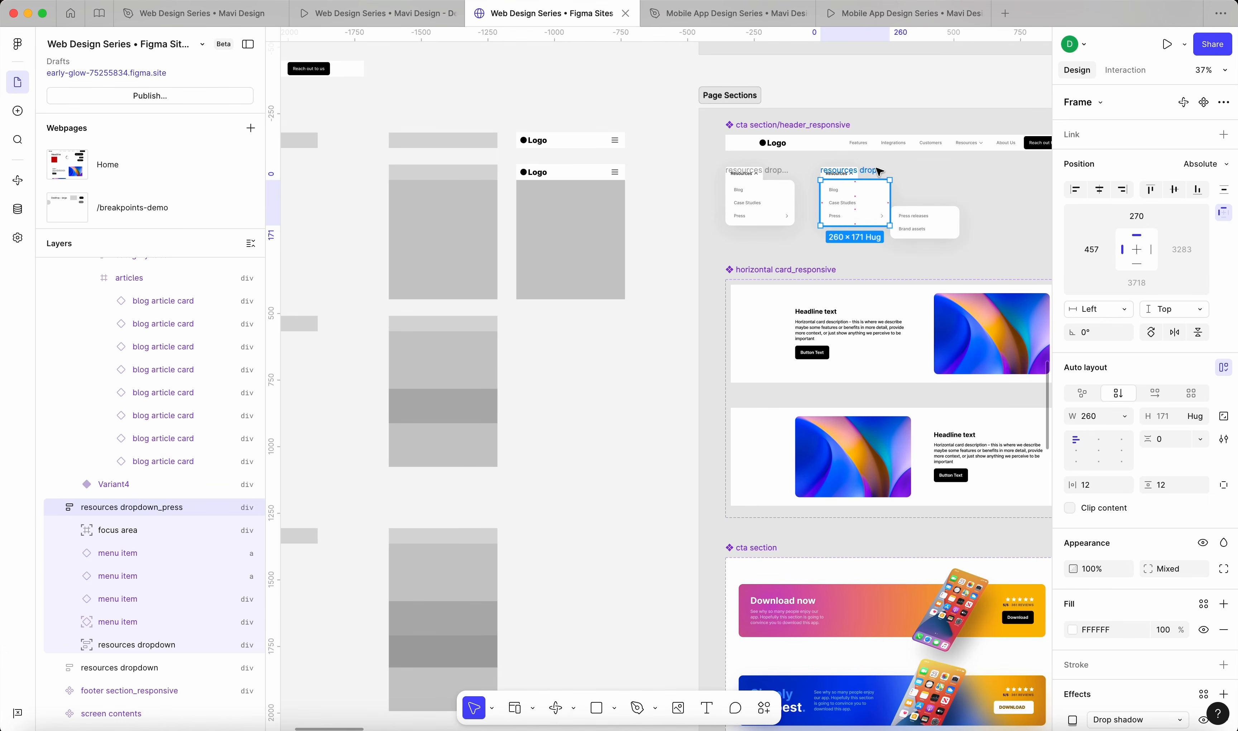
left_click(608, 426)
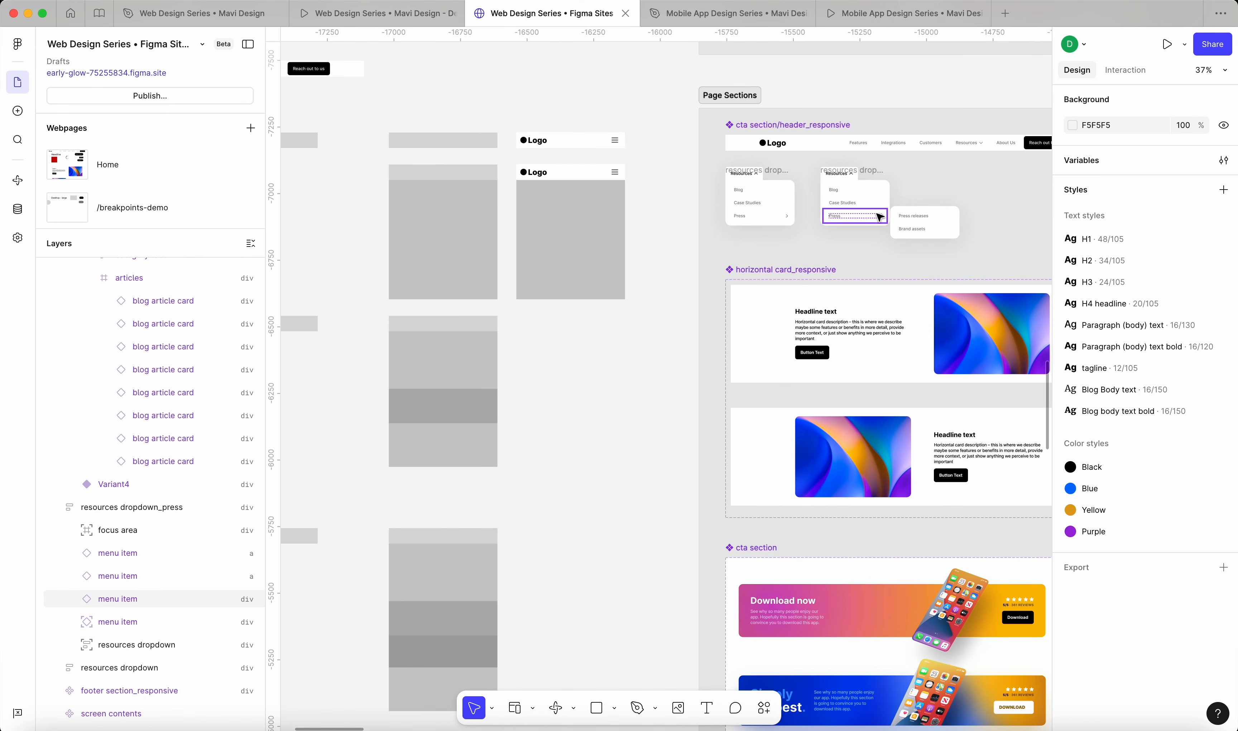
scroll(683, 318, "left", 6)
scroll(808, 251, "right", 6)
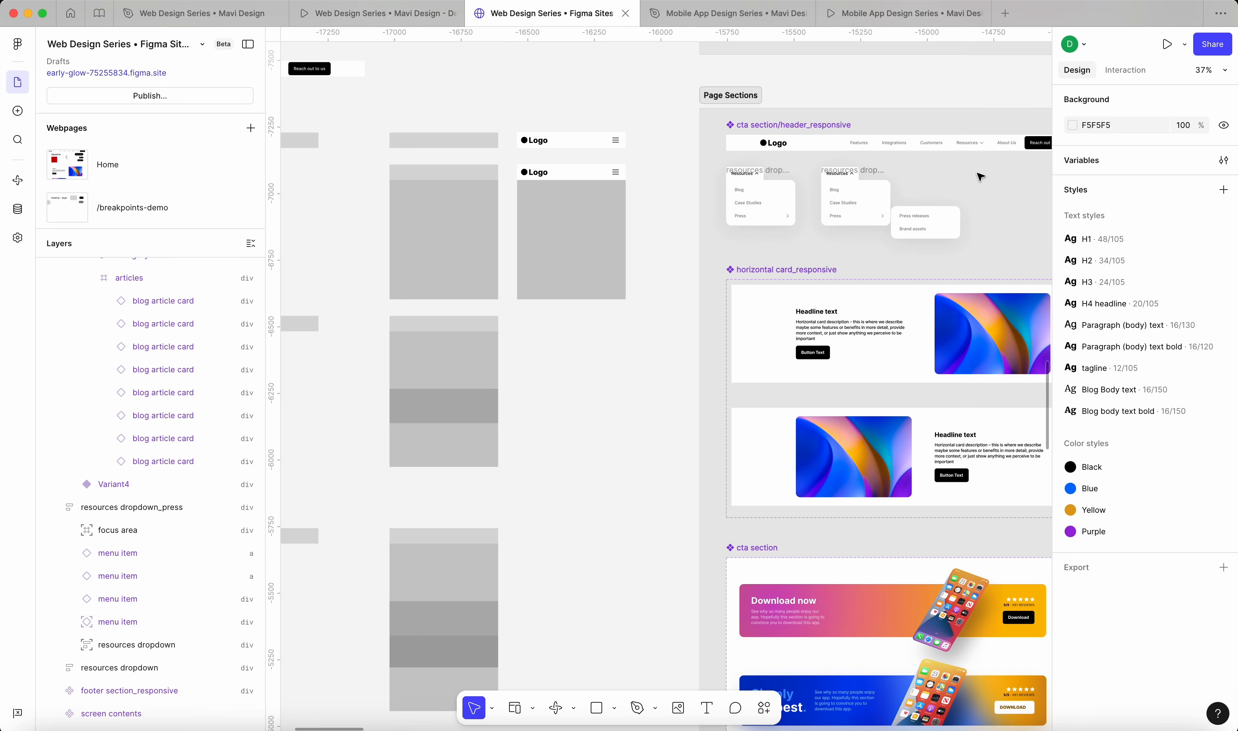
Examine the interactions and available actions of the header's Resources menu item and the upper horizontal card's button
left_click(971, 143)
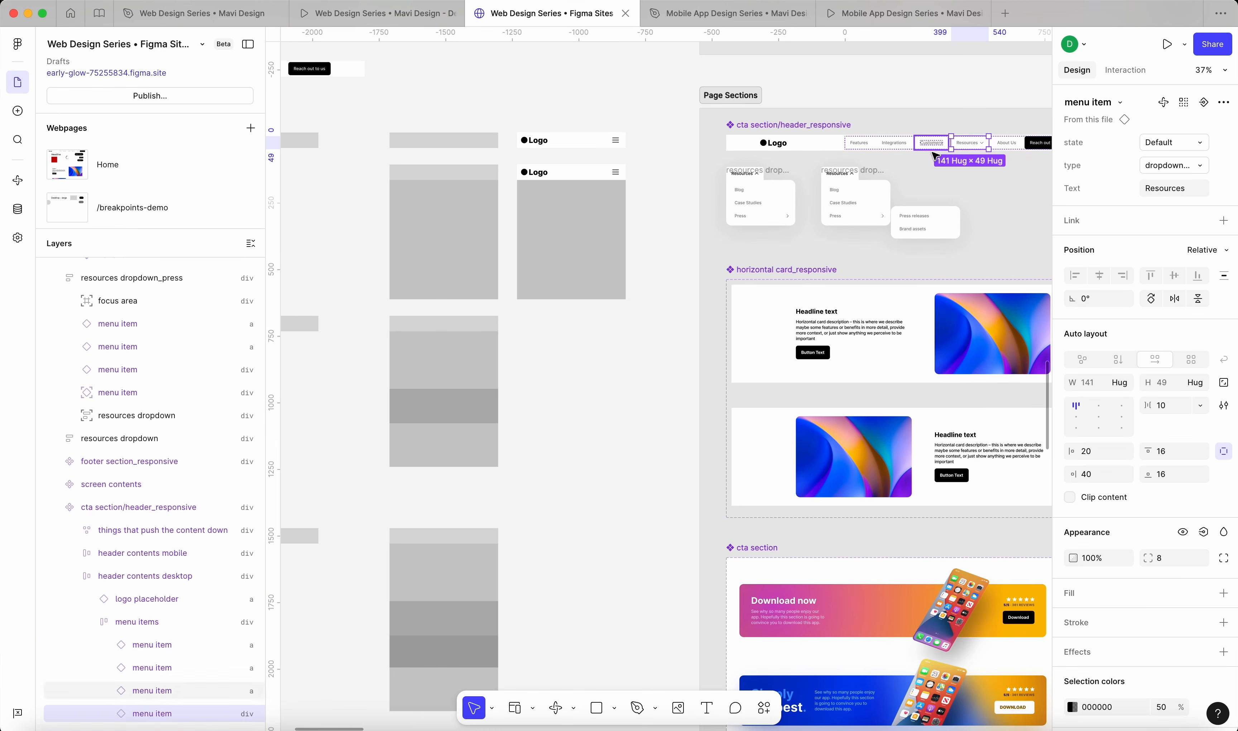
left_click(665, 197)
double_click(967, 144)
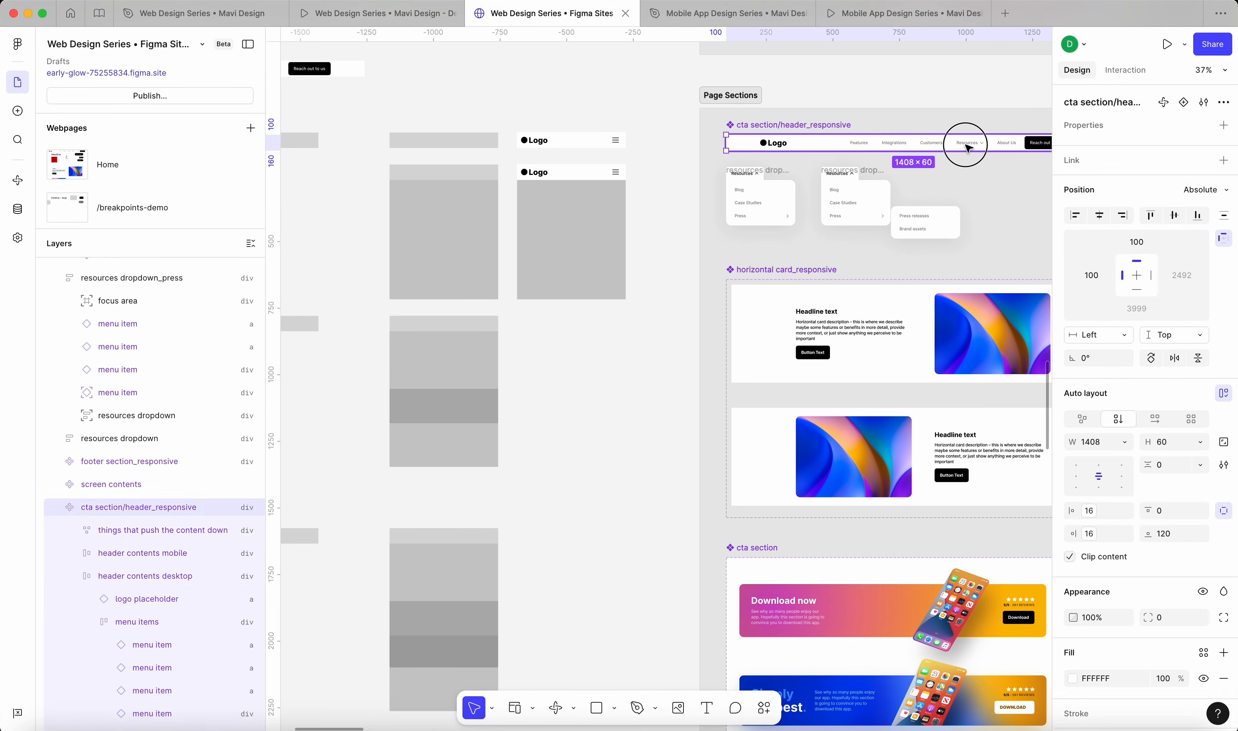
double_click(966, 144)
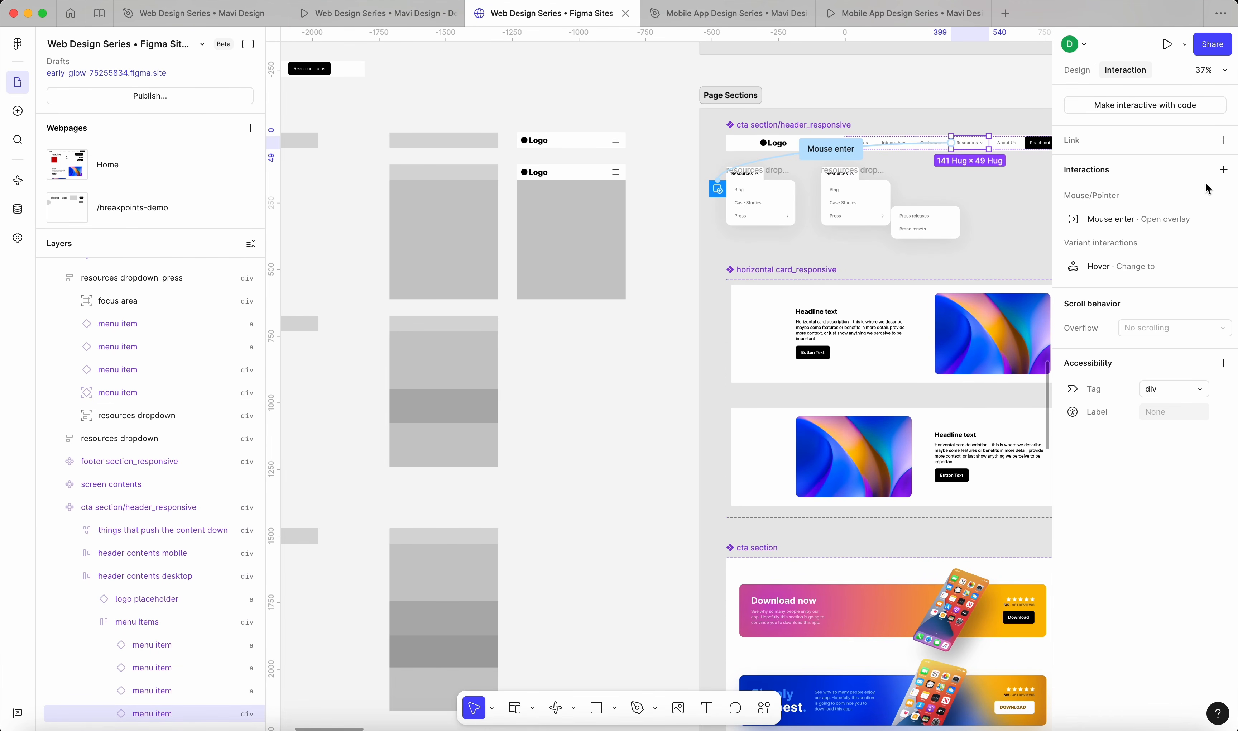
left_click(1224, 170)
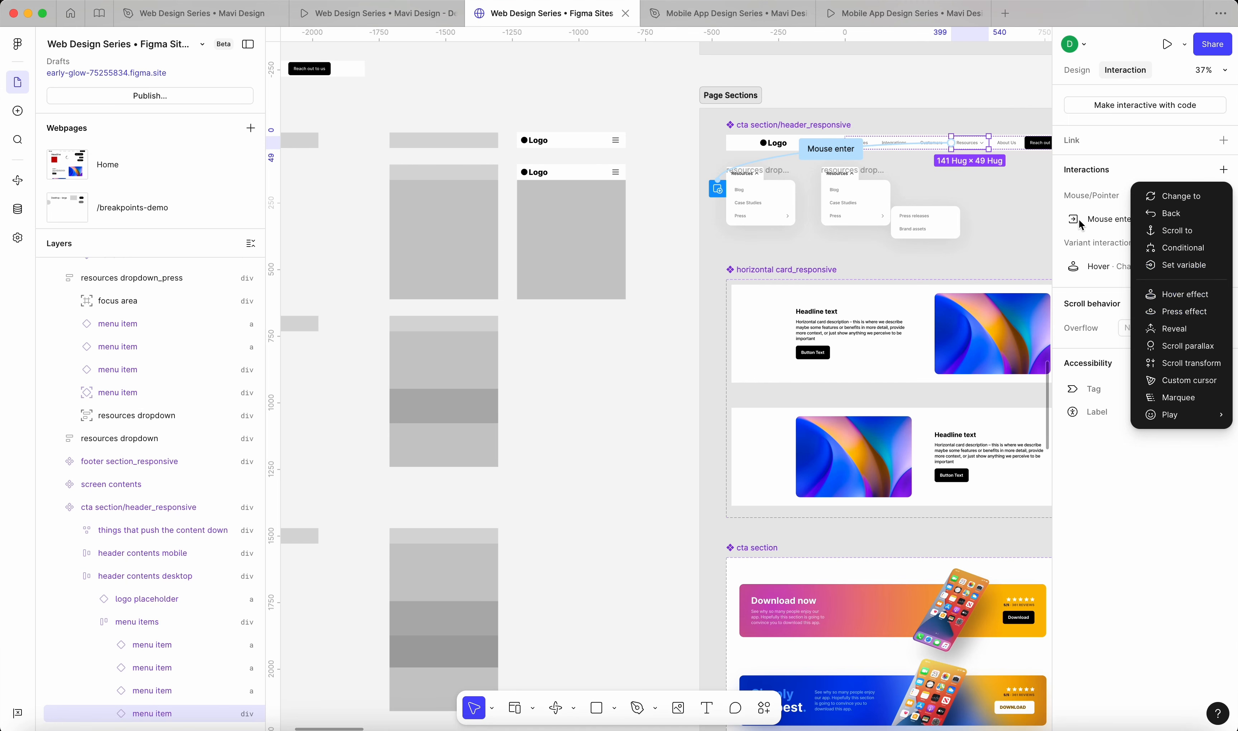
left_click(1092, 195)
left_click(820, 355)
double_click(820, 355)
double_click(820, 352)
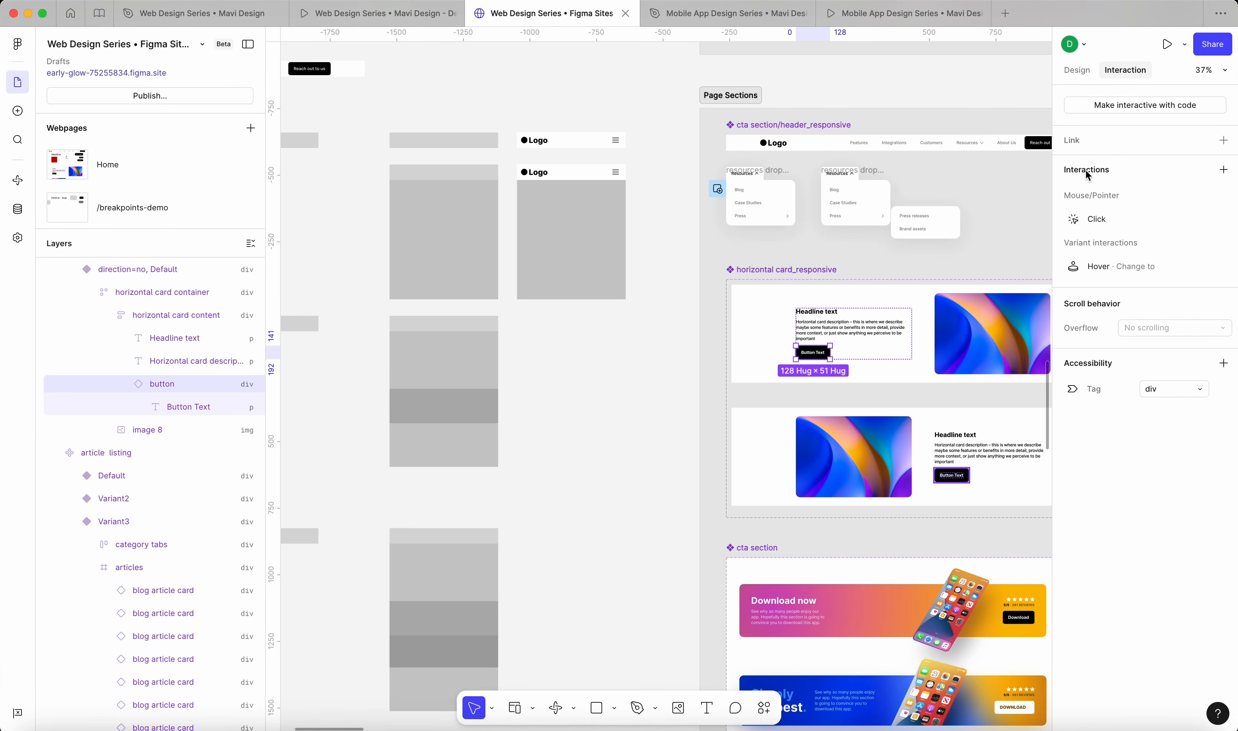
left_click(1223, 169)
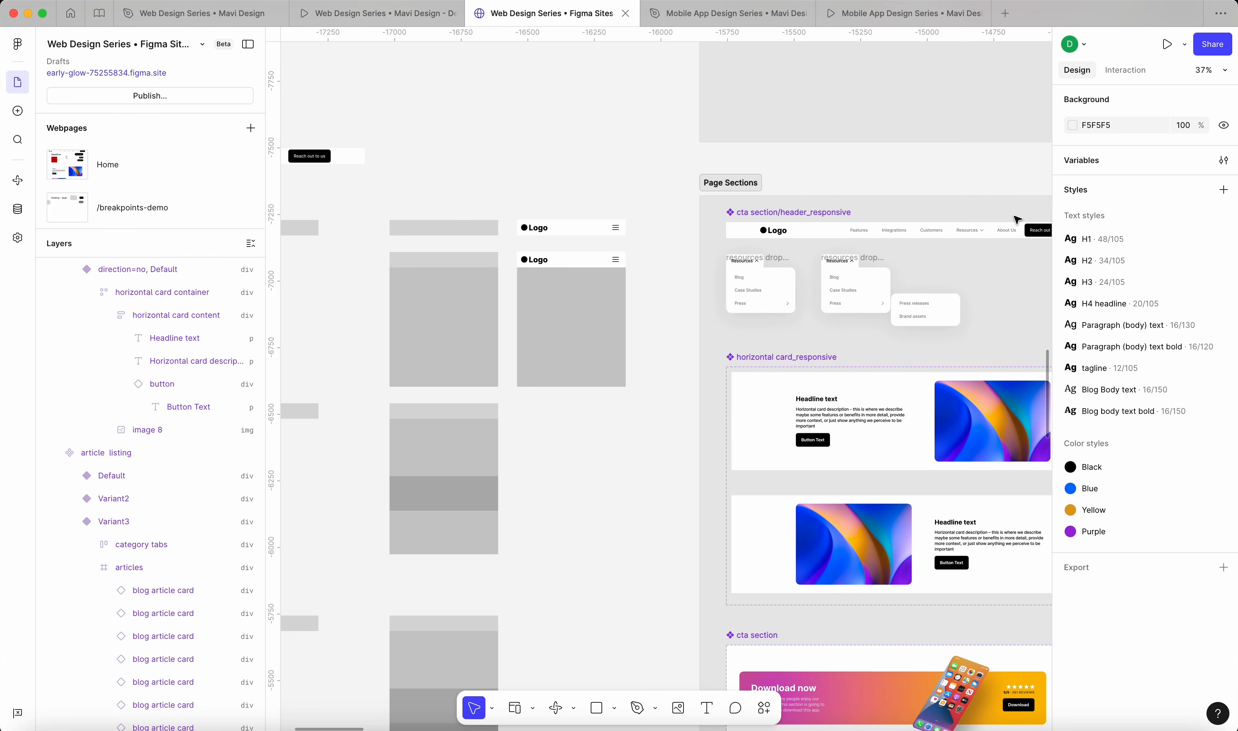
Examine which interaction actions are available for the whole header_responsive component while it has no variants
left_click(1014, 237)
scroll(1014, 242, "right", 3)
scroll(1014, 241, "up", 1)
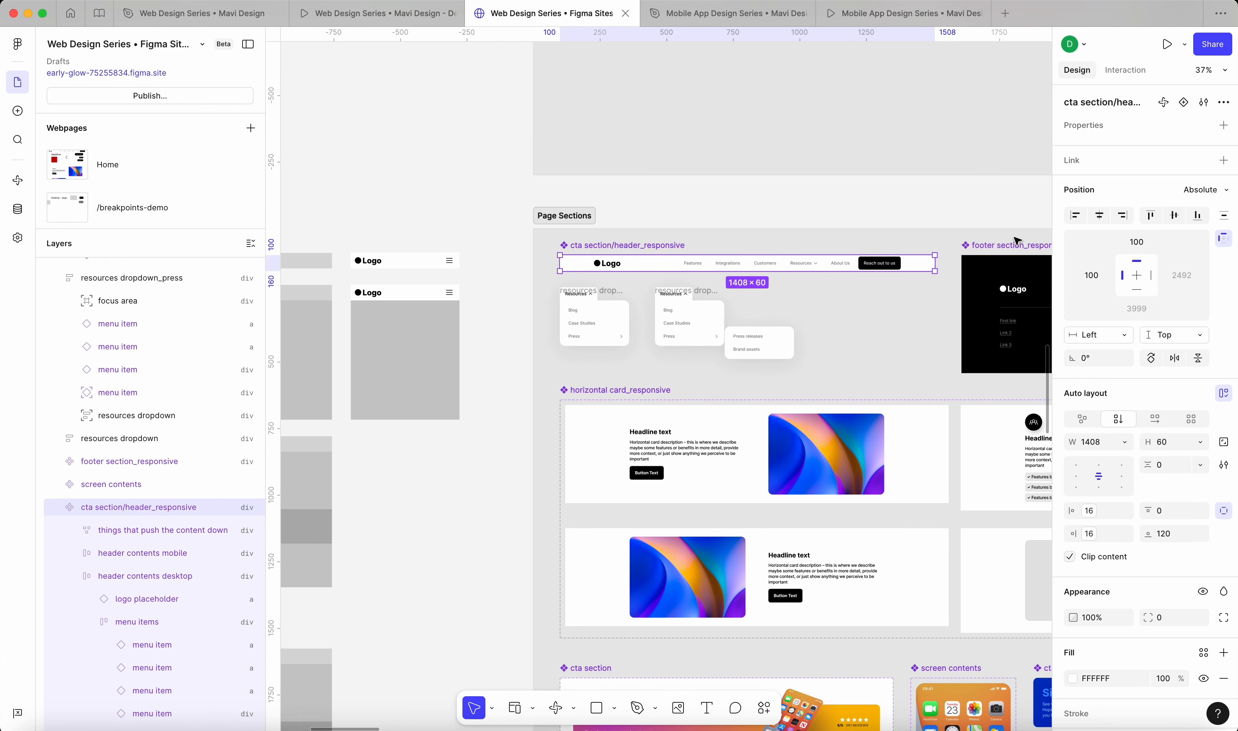
left_click(1125, 70)
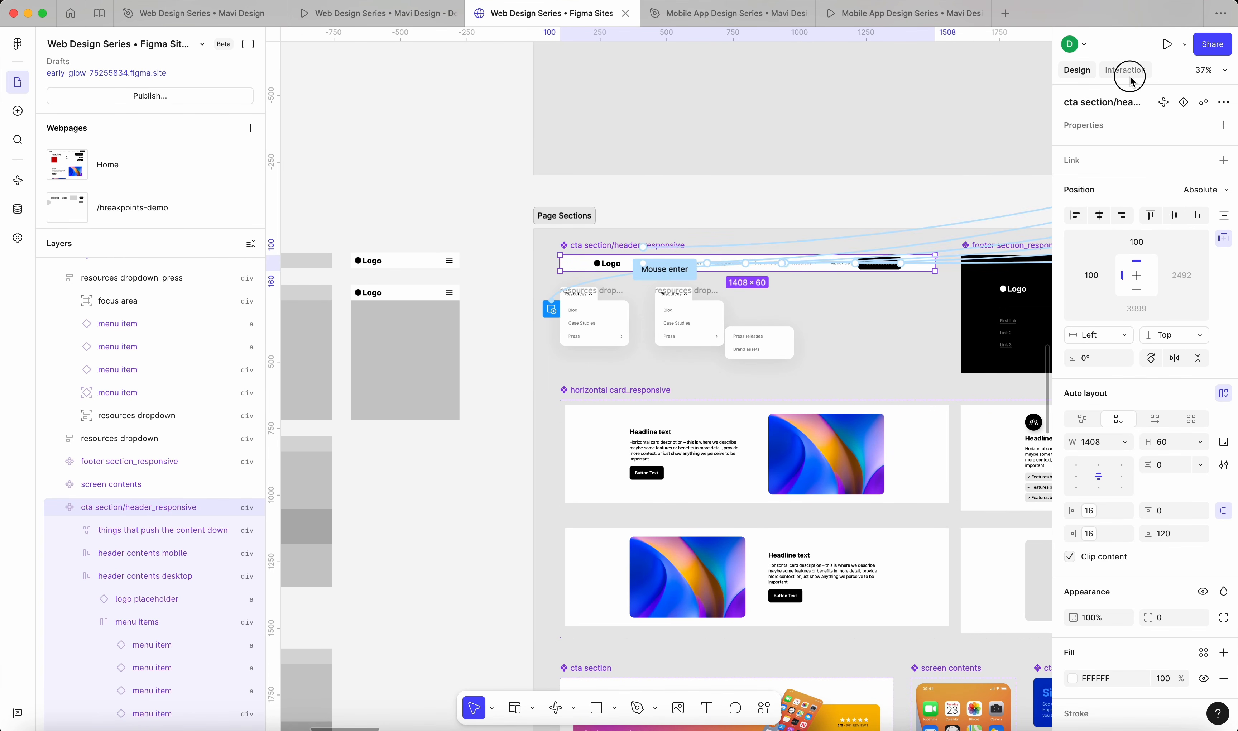
left_click(1223, 171)
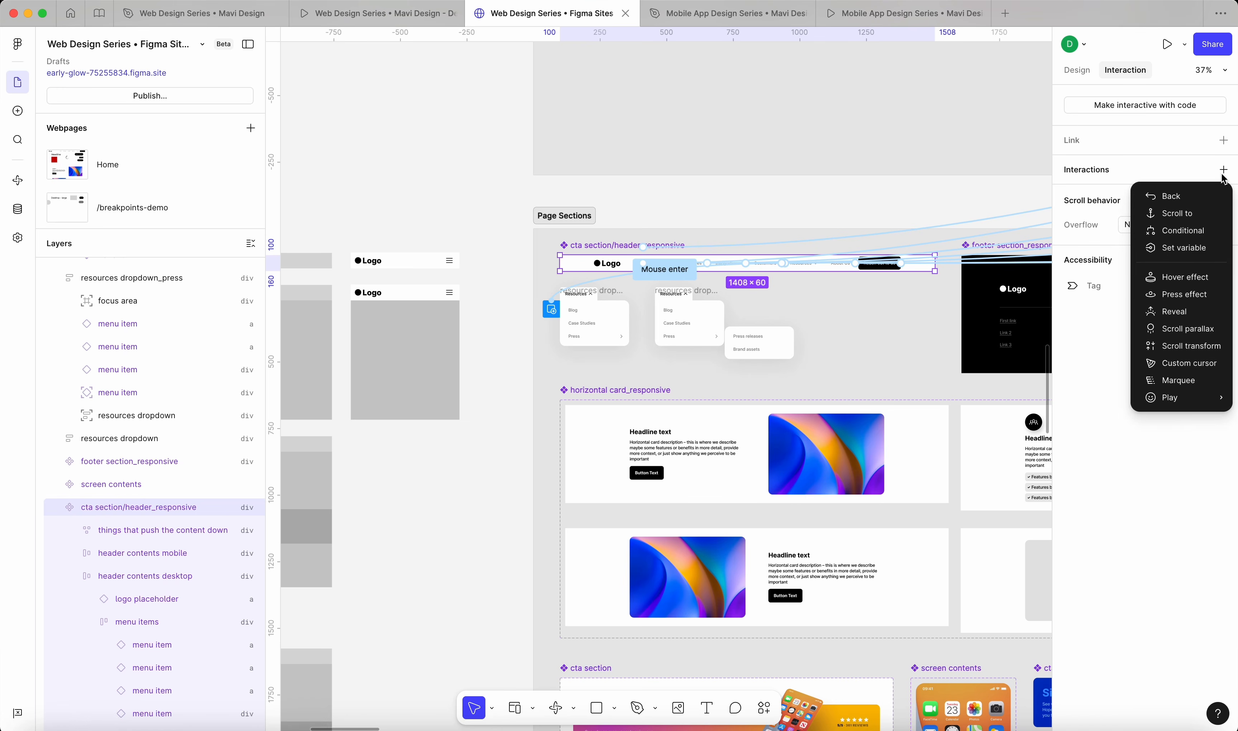
left_click(1078, 70)
Move the header_responsive component up to 64 from the top of its section and add a second variant to it
scroll(772, 274, "up", 5)
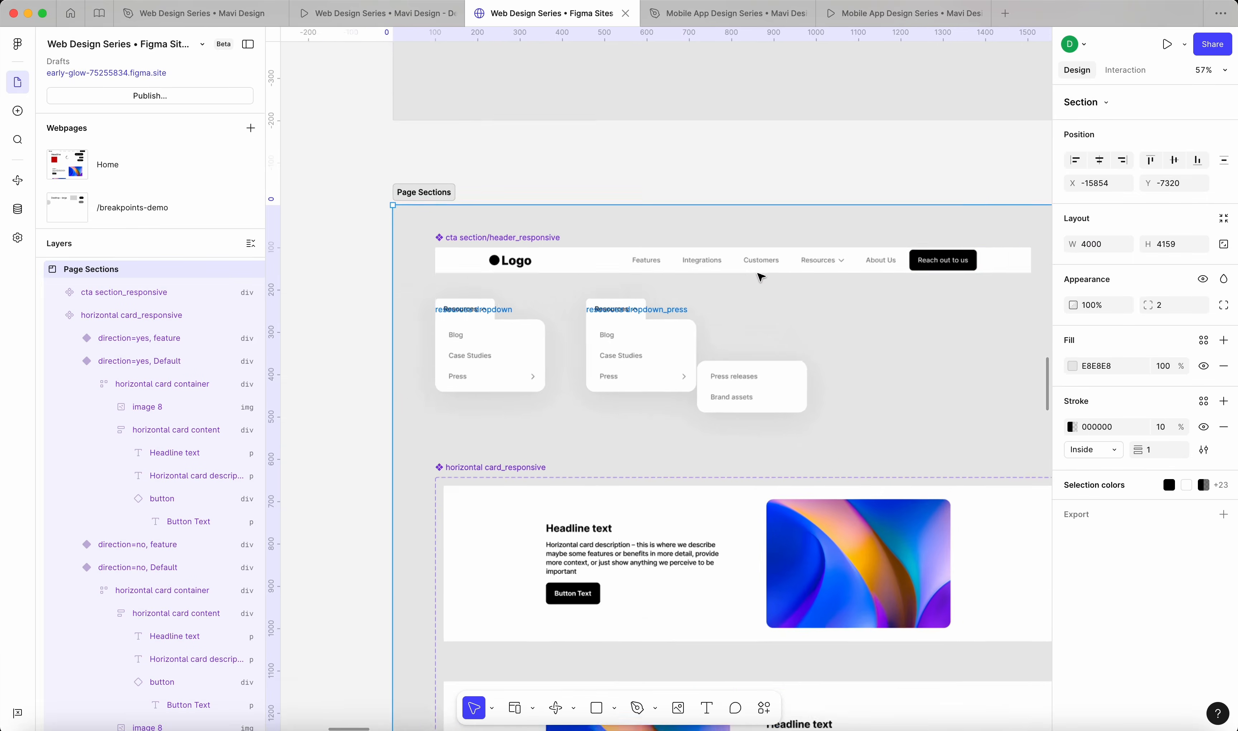
left_click_drag(781, 268, 783, 248)
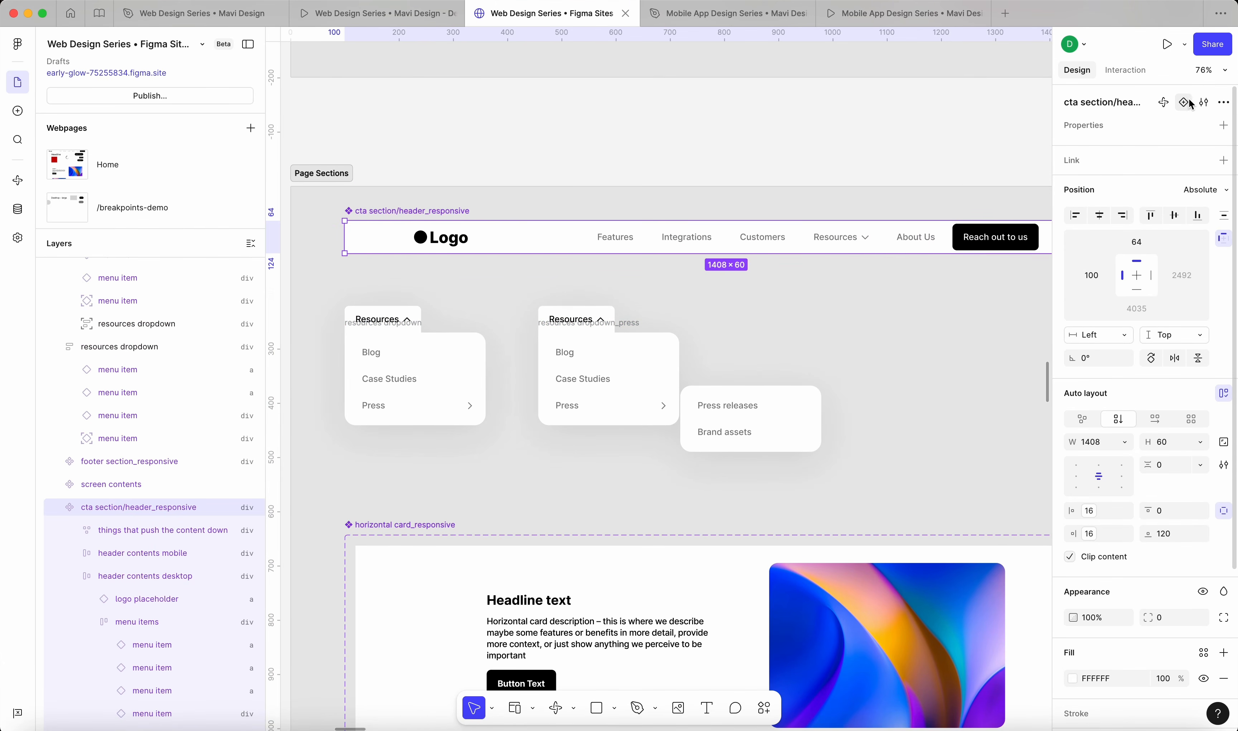
left_click(1184, 102)
left_click(887, 83)
left_click(364, 195)
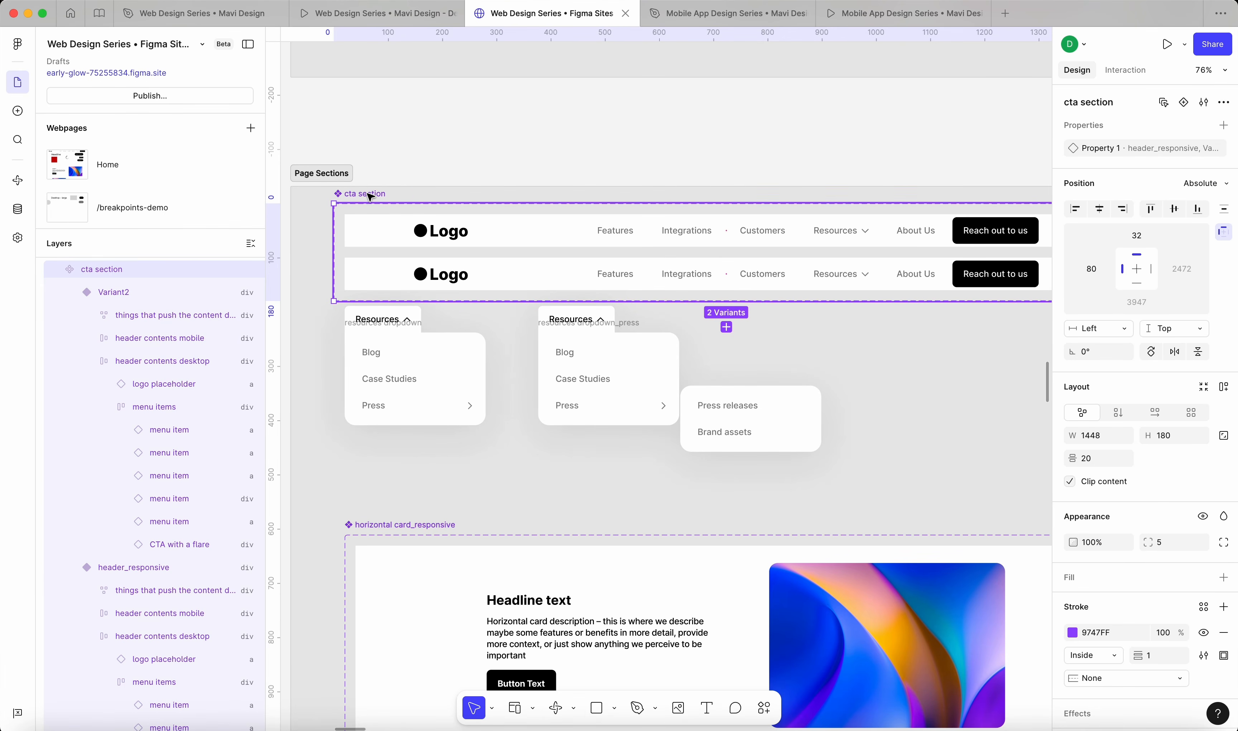
Examine the interaction actions available for the menu items frame inside the first header variant
left_click(602, 238)
double_click(848, 236)
double_click(849, 235)
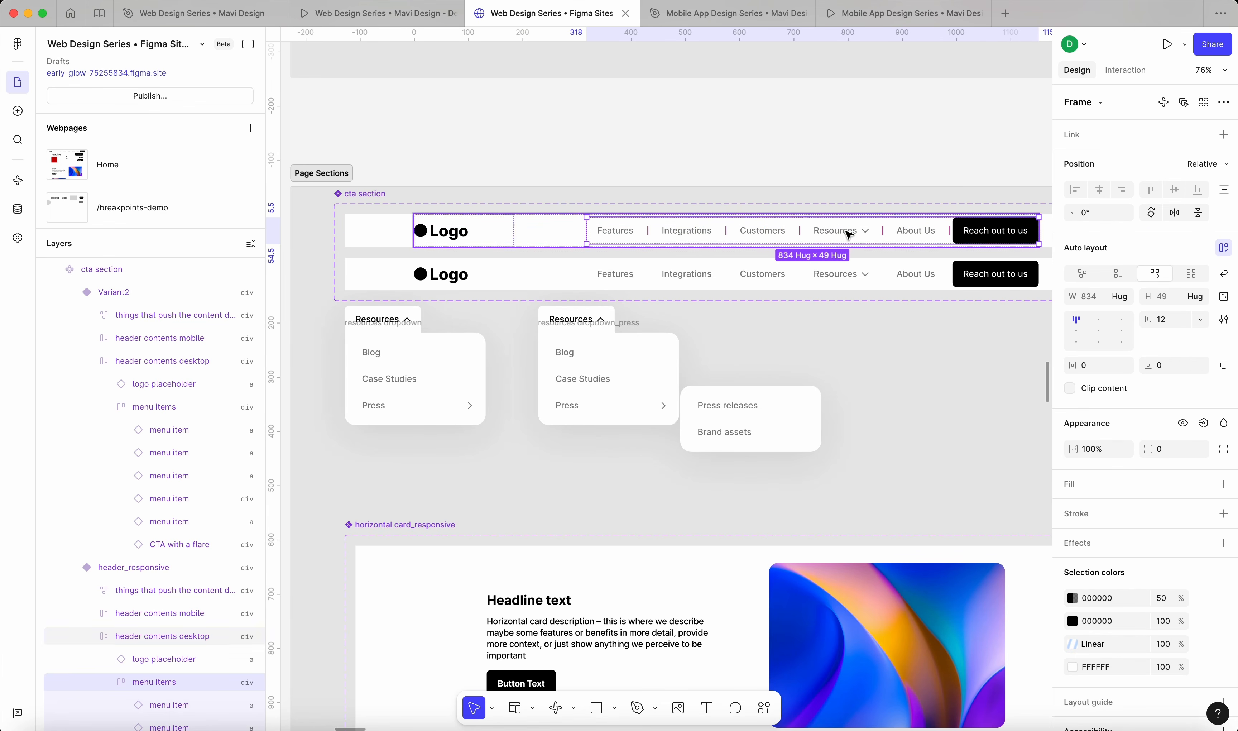
left_click(1112, 76)
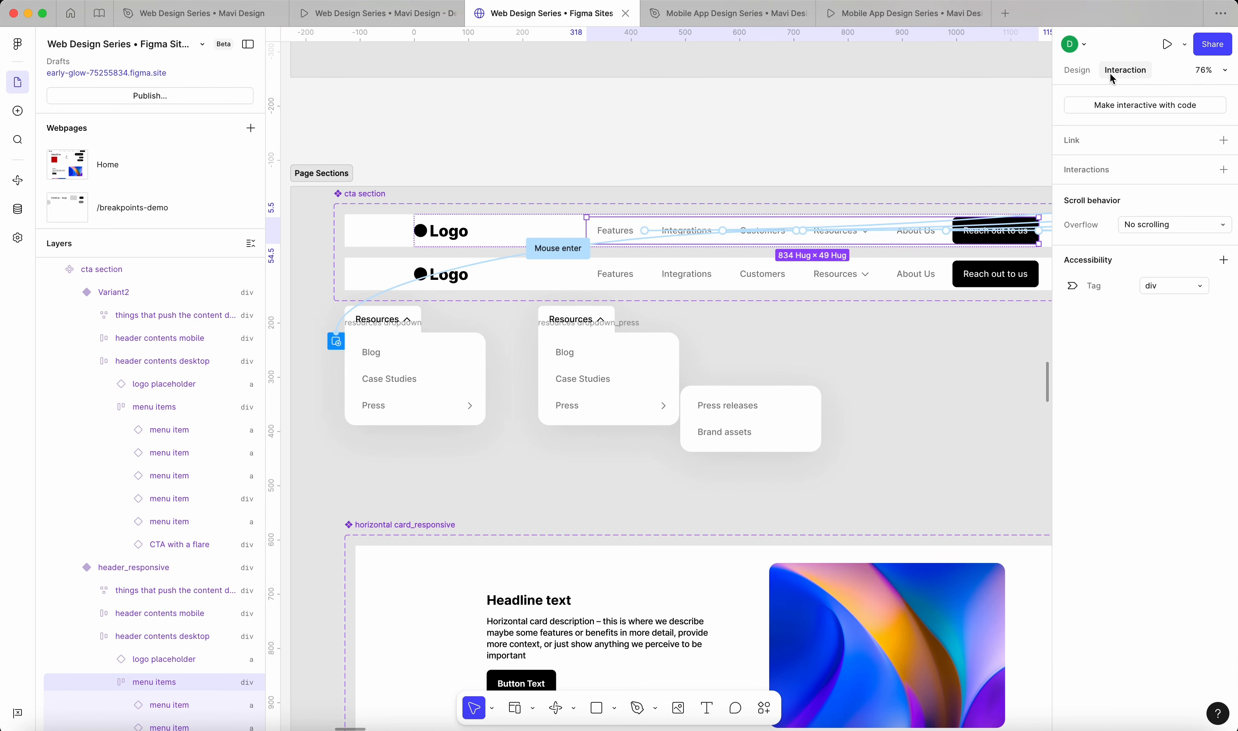
left_click(1223, 170)
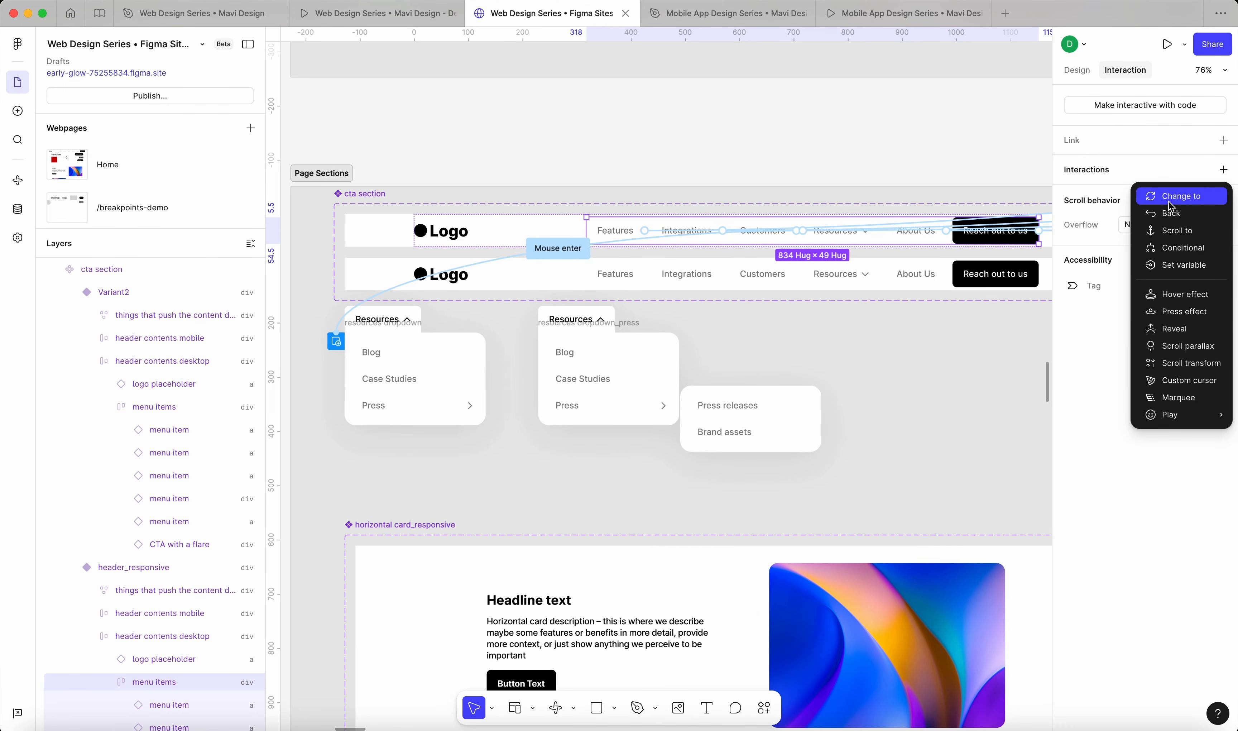
left_click(833, 174)
left_click(852, 138)
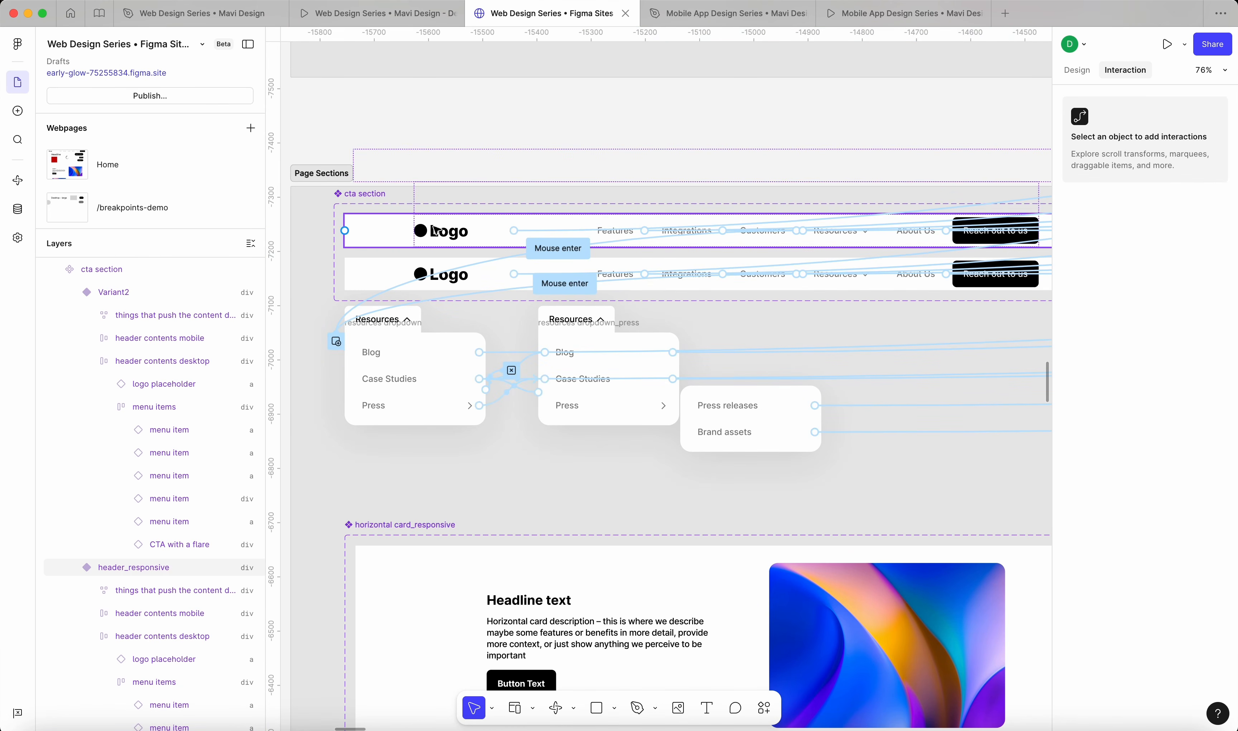
Add an On click, Change to interaction with Property 1 header_responsive to the first header variant and check the available triggers
left_click(464, 246)
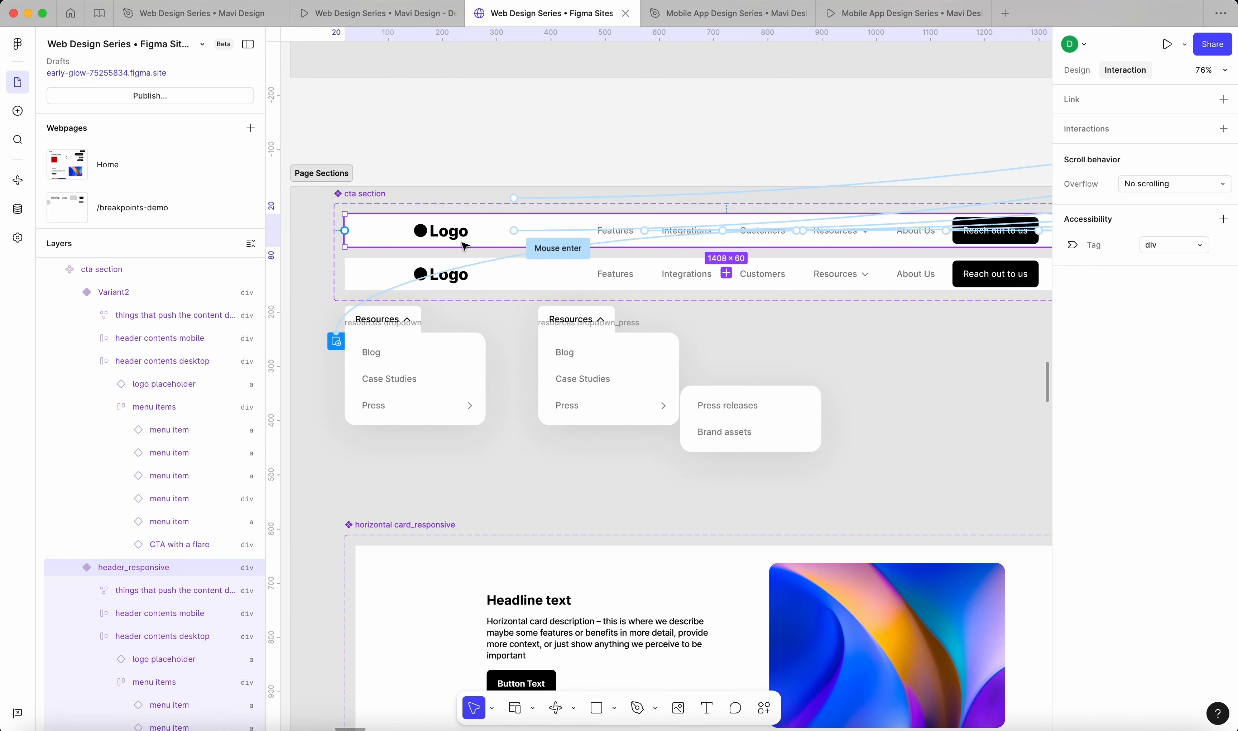
left_click(594, 136)
left_click(360, 189)
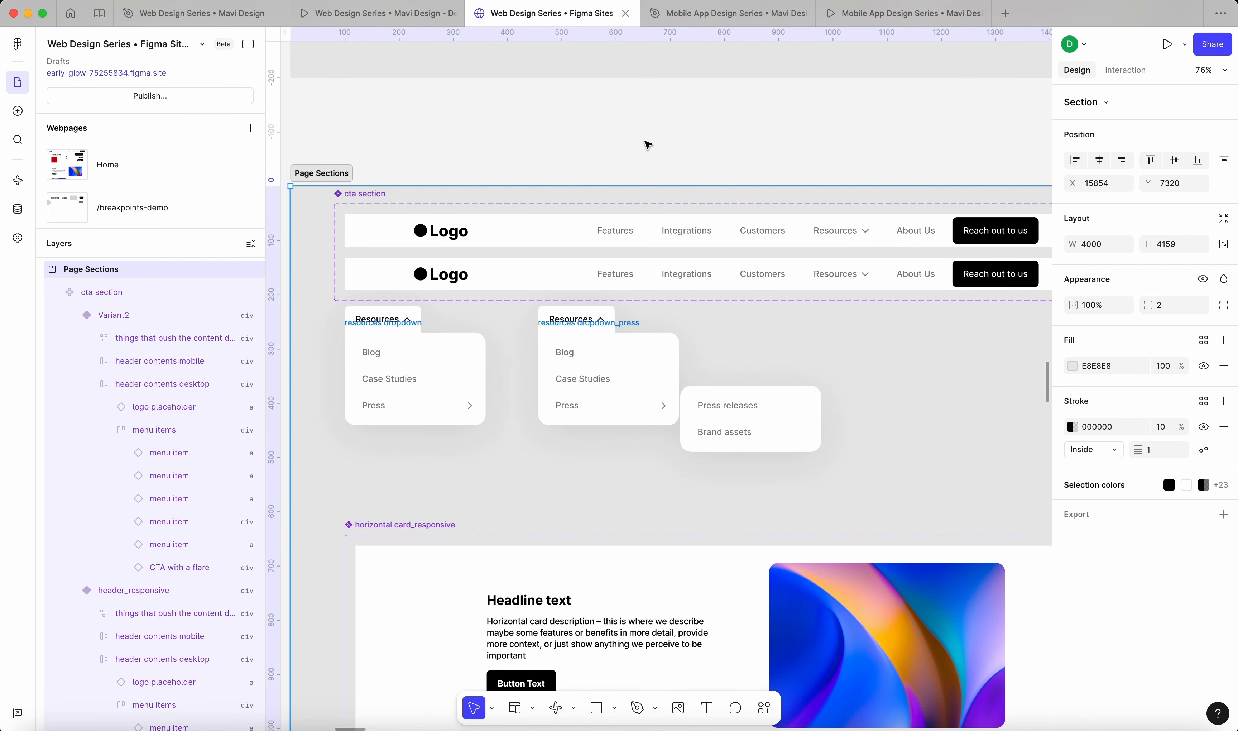
left_click(408, 225)
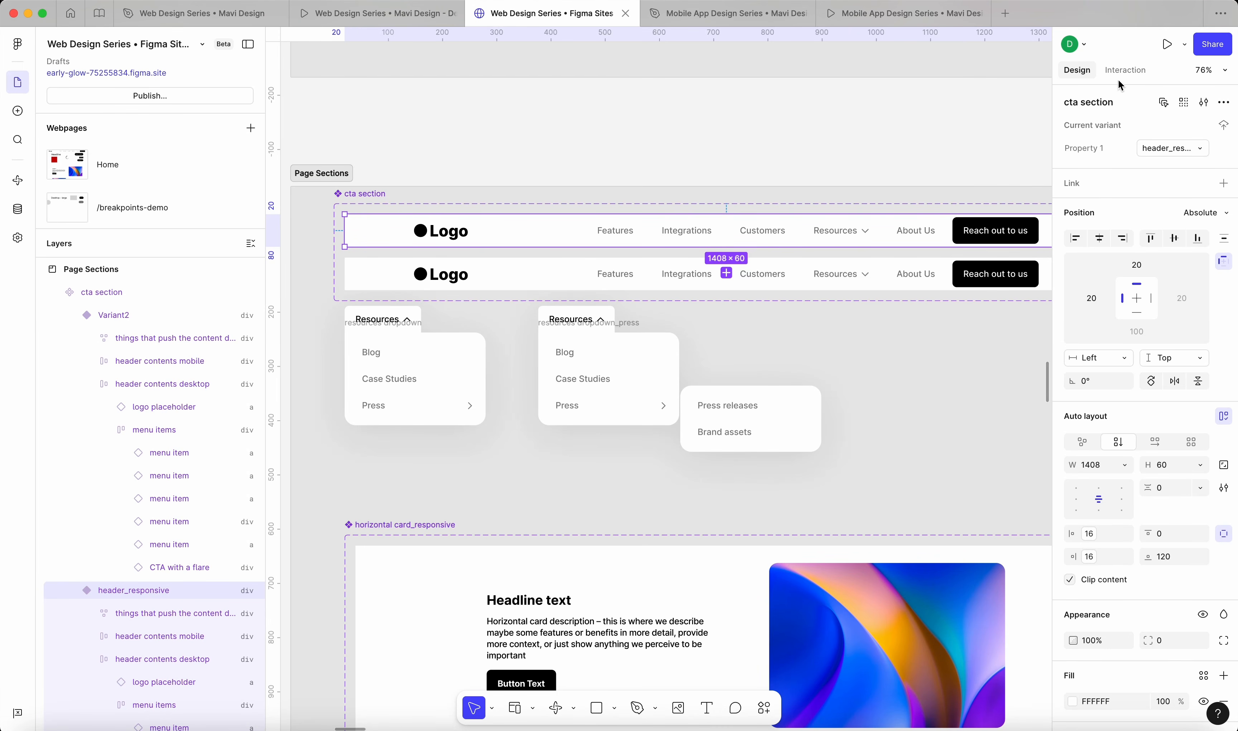
left_click(1125, 71)
left_click(1223, 130)
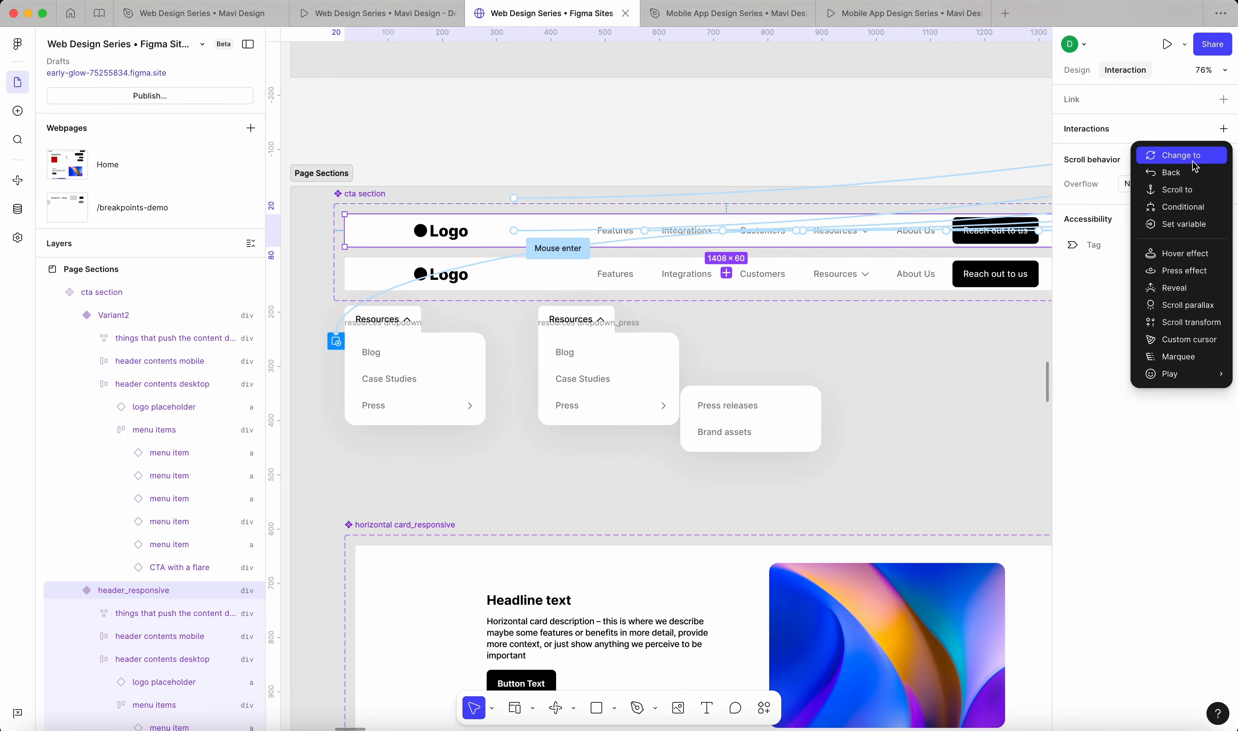
left_click(1178, 156)
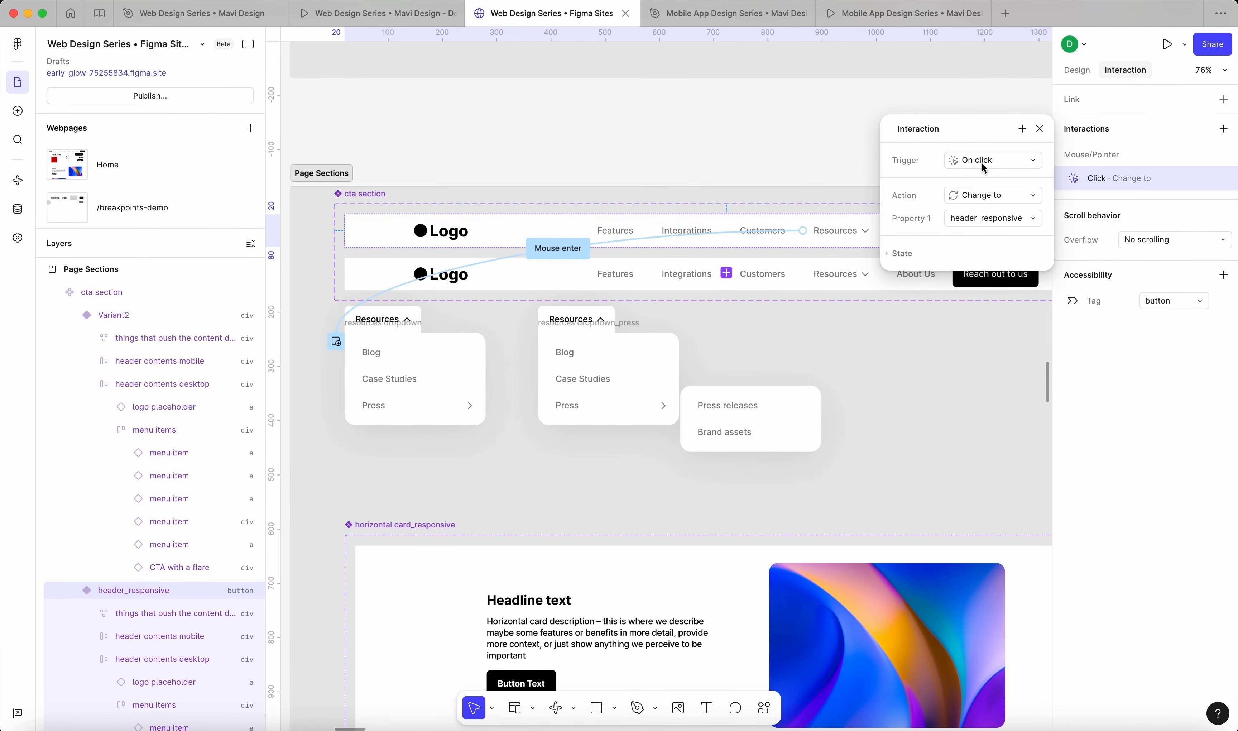
left_click(970, 167)
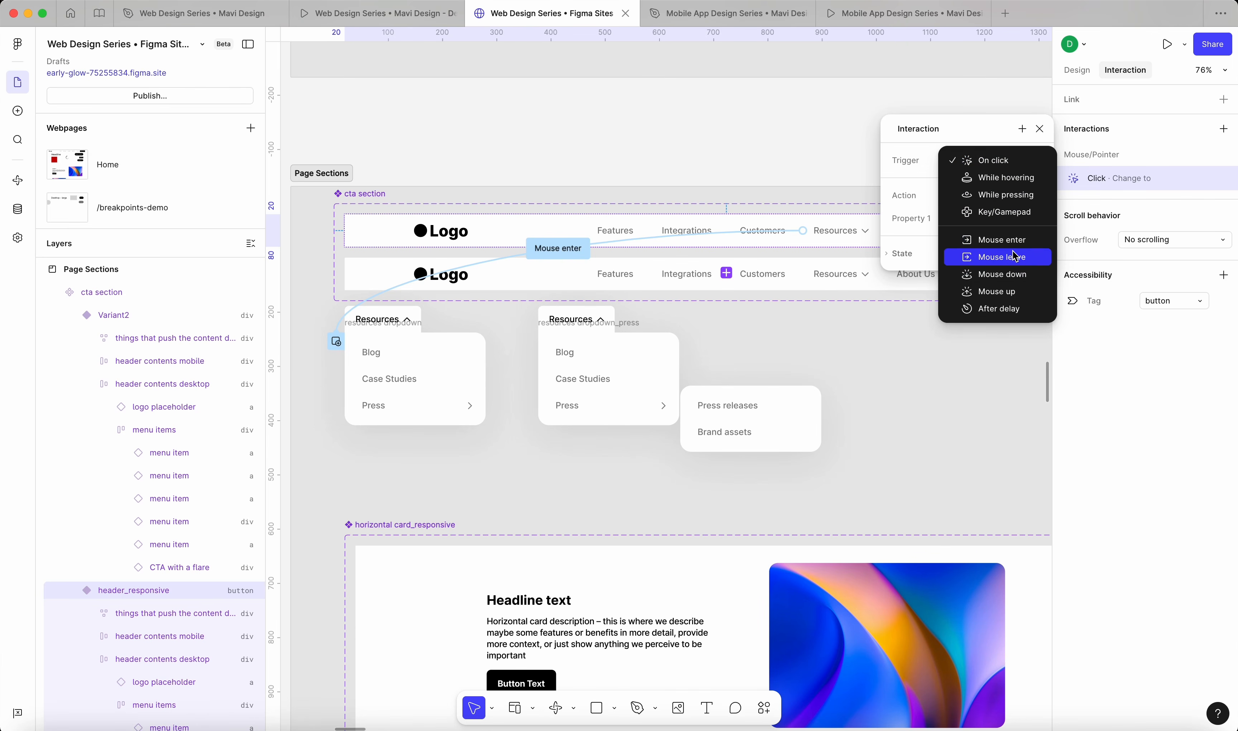
left_click(934, 140)
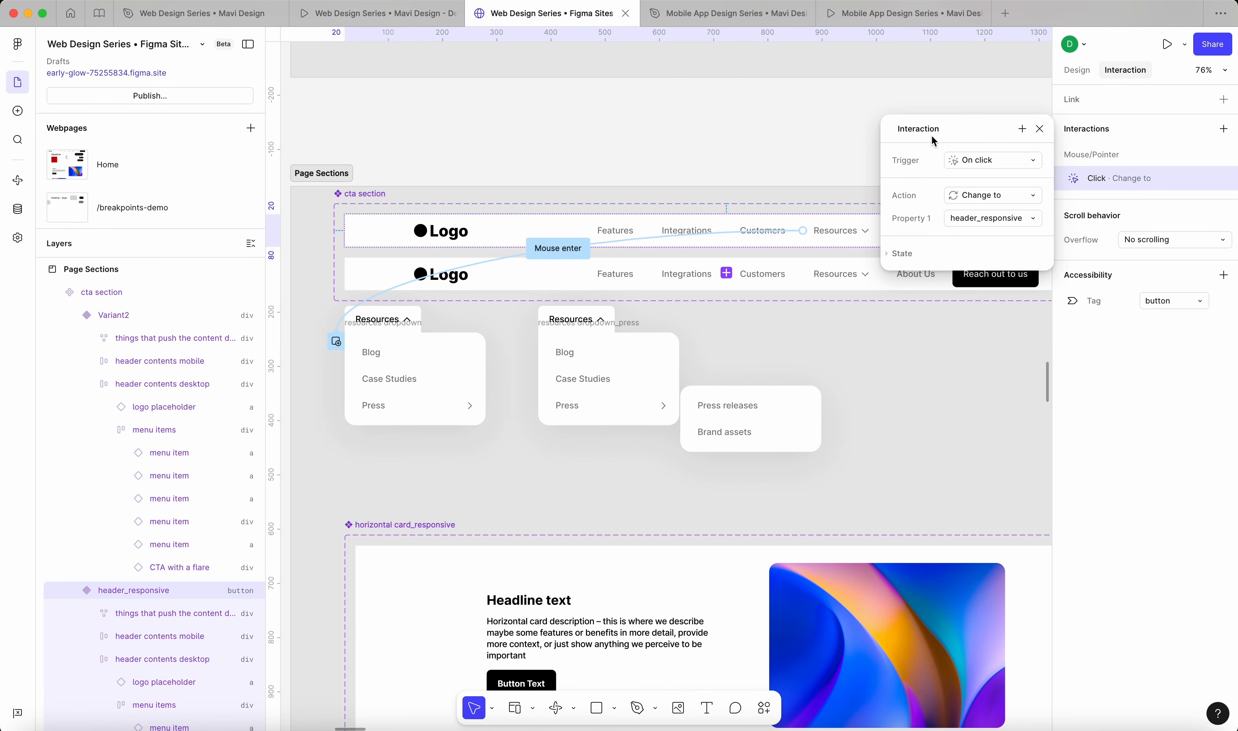
Examine which actions are available for the first header variant's On click interaction
left_click(990, 199)
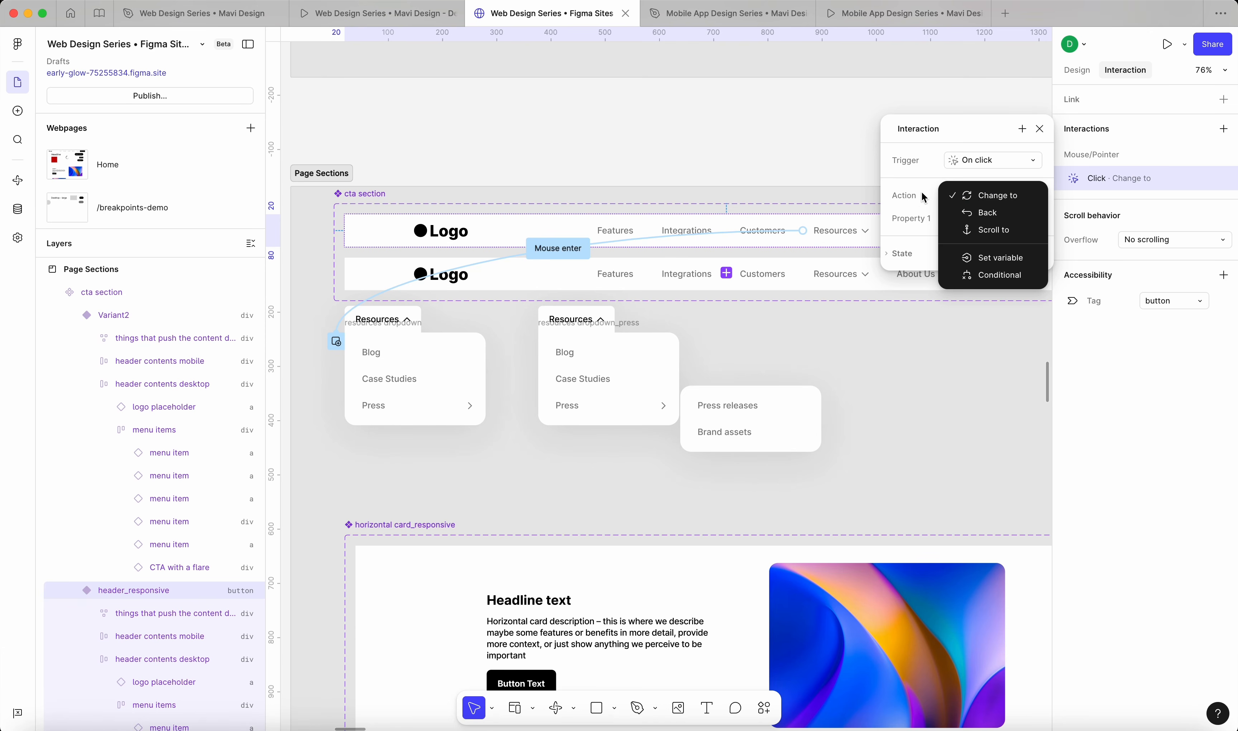
left_click(958, 136)
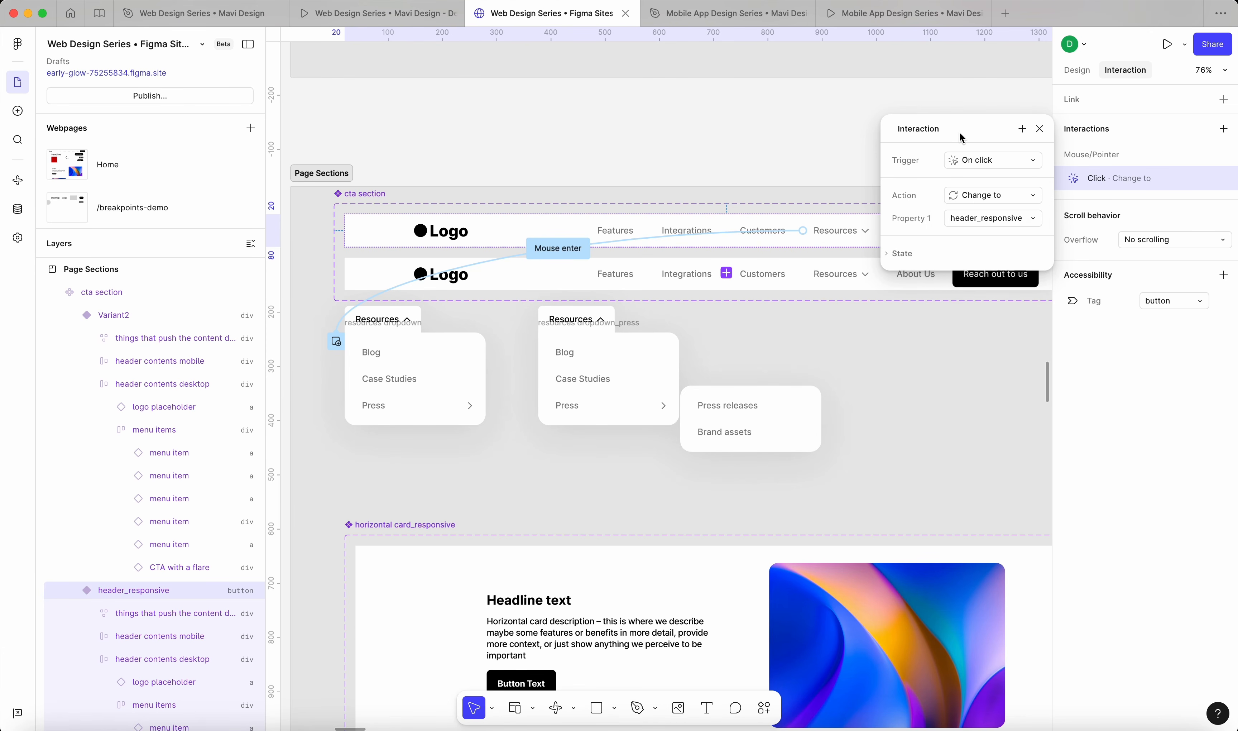
left_click(985, 200)
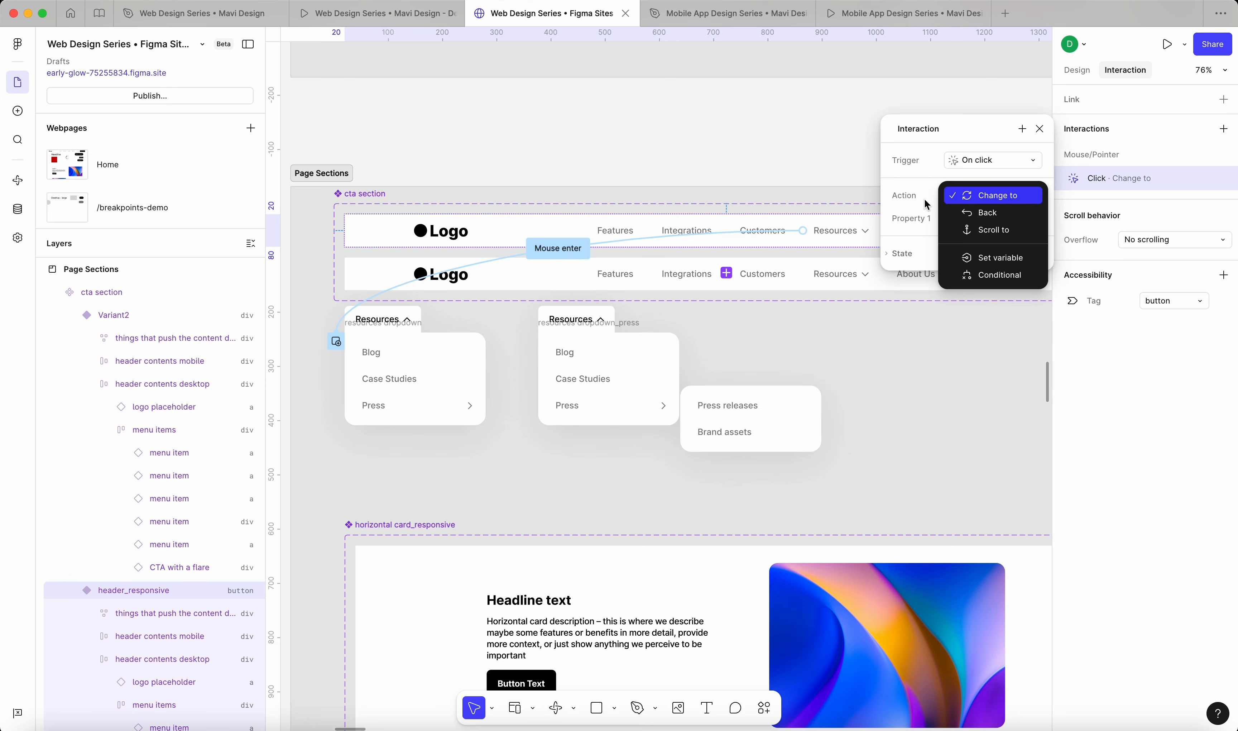
left_click(926, 204)
left_click(969, 200)
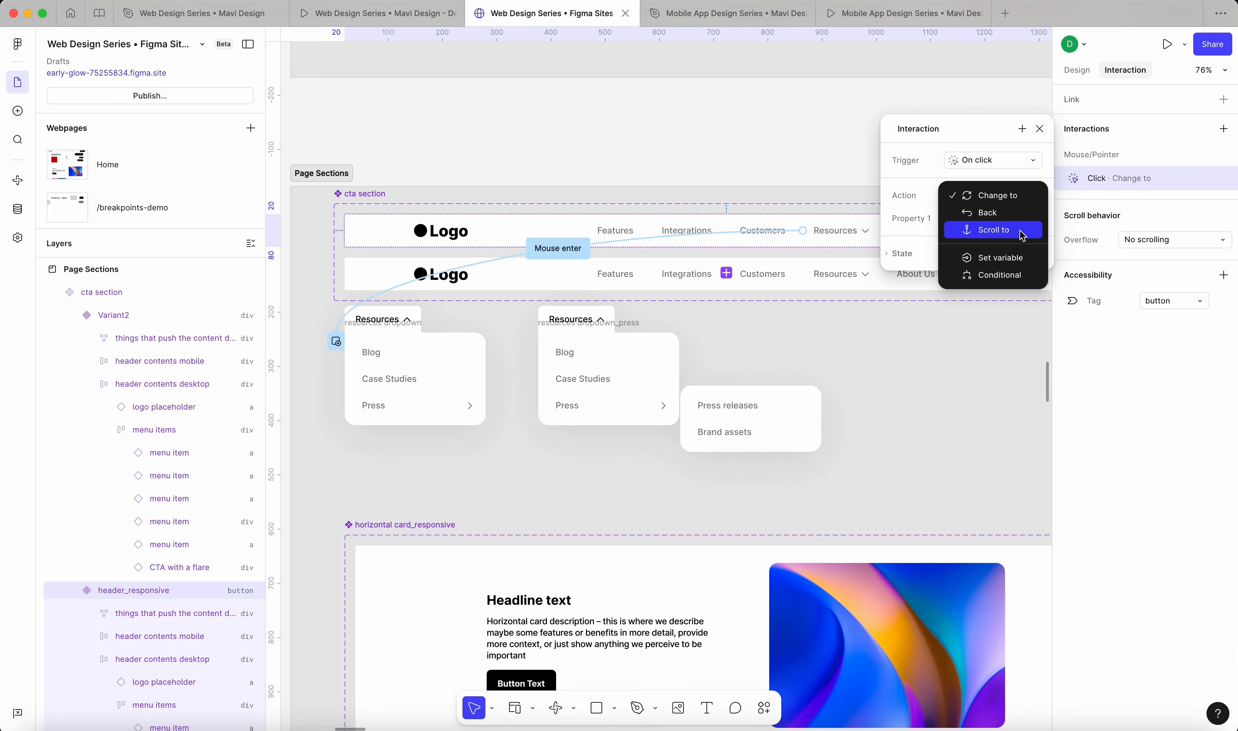
Switch to the Web Design Series design file and show the prototype settings of its cta section/header_responsive component
left_click(206, 14)
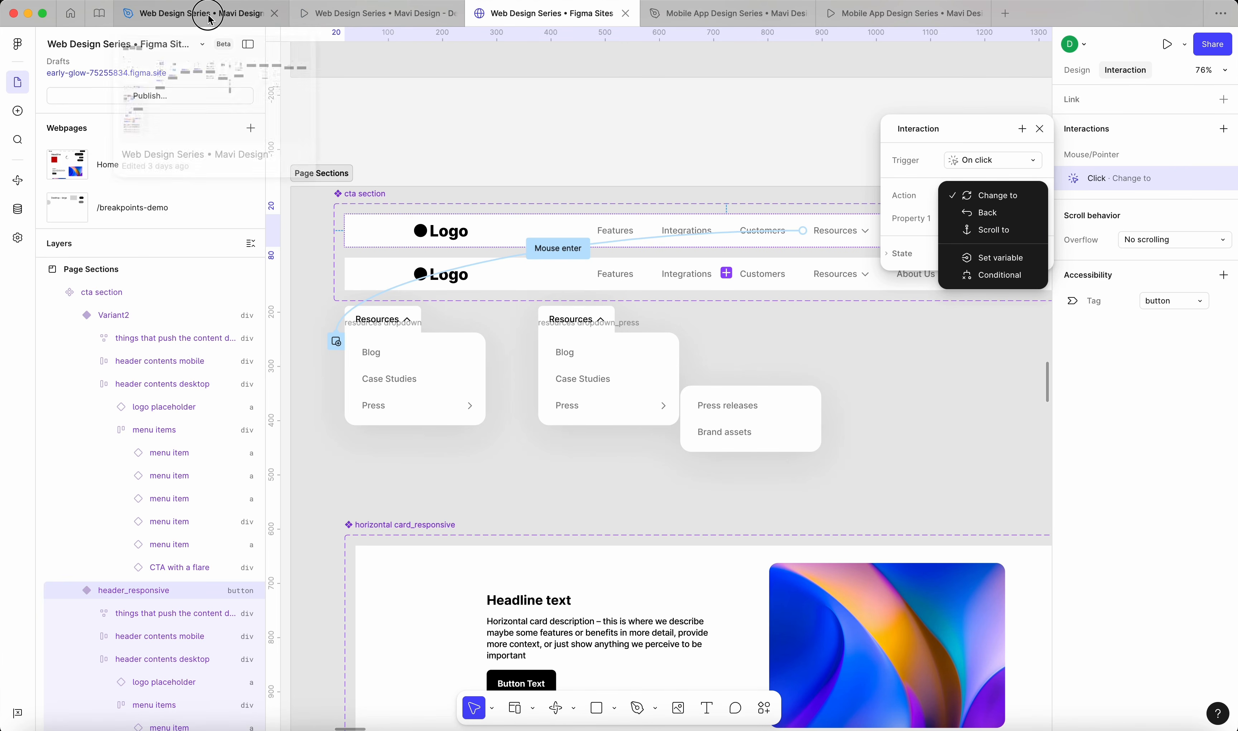
scroll(333, 234, "left", 6)
scroll(531, 415, "up", 6)
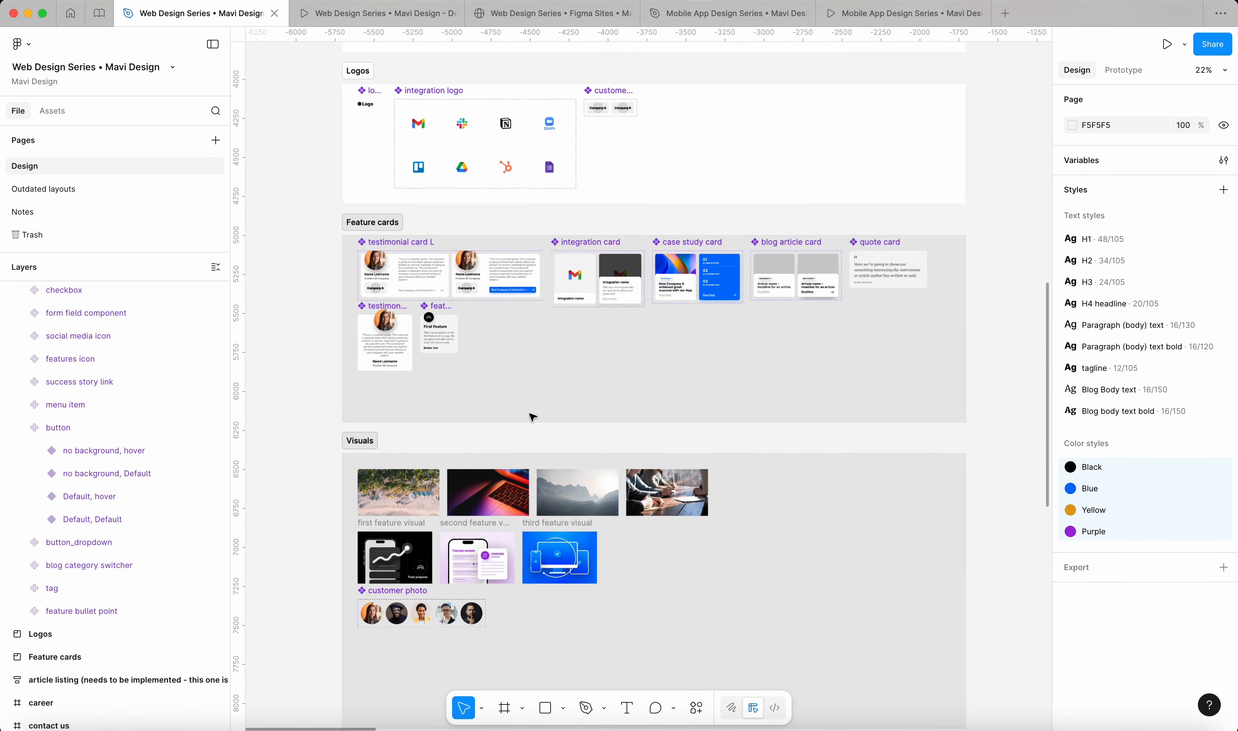
scroll(524, 311, "up", 3)
scroll(524, 294, "down", 10)
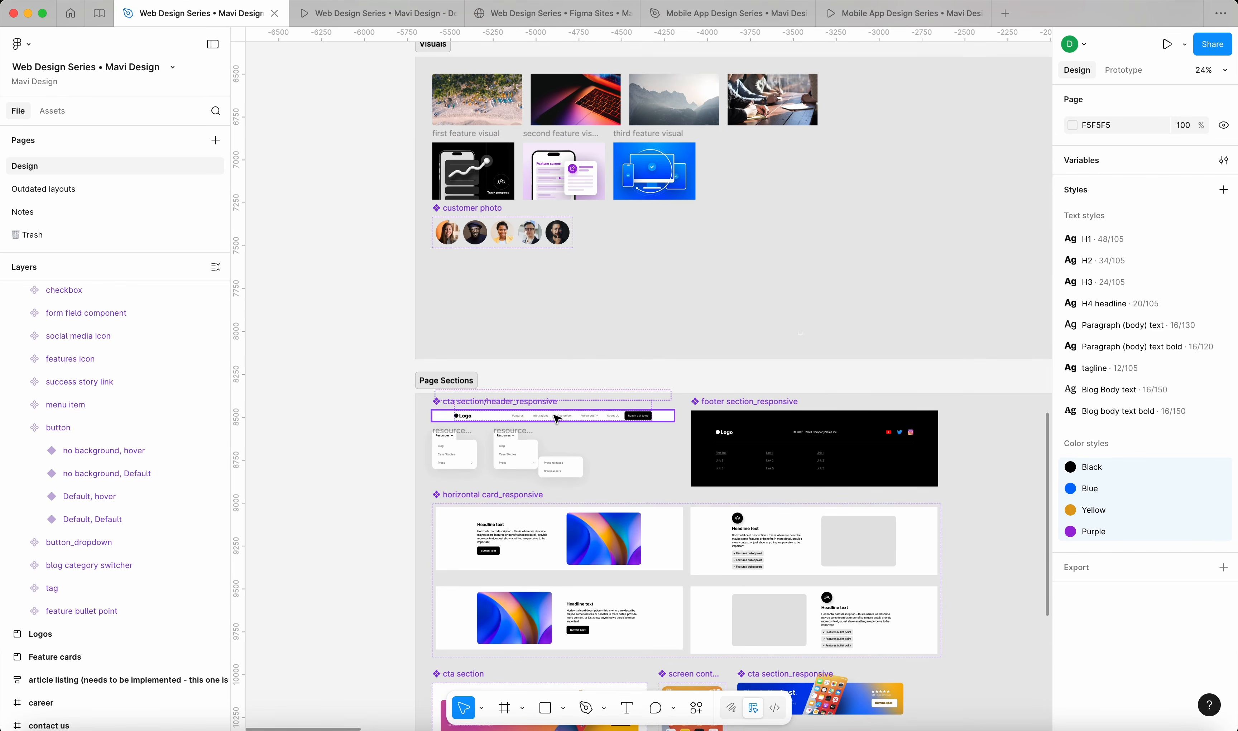
left_click(553, 415)
scroll(556, 419, "up", 5)
scroll(556, 420, "up", 1)
left_click(1121, 74)
scroll(753, 351, "left", 2)
scroll(778, 351, "down", 3)
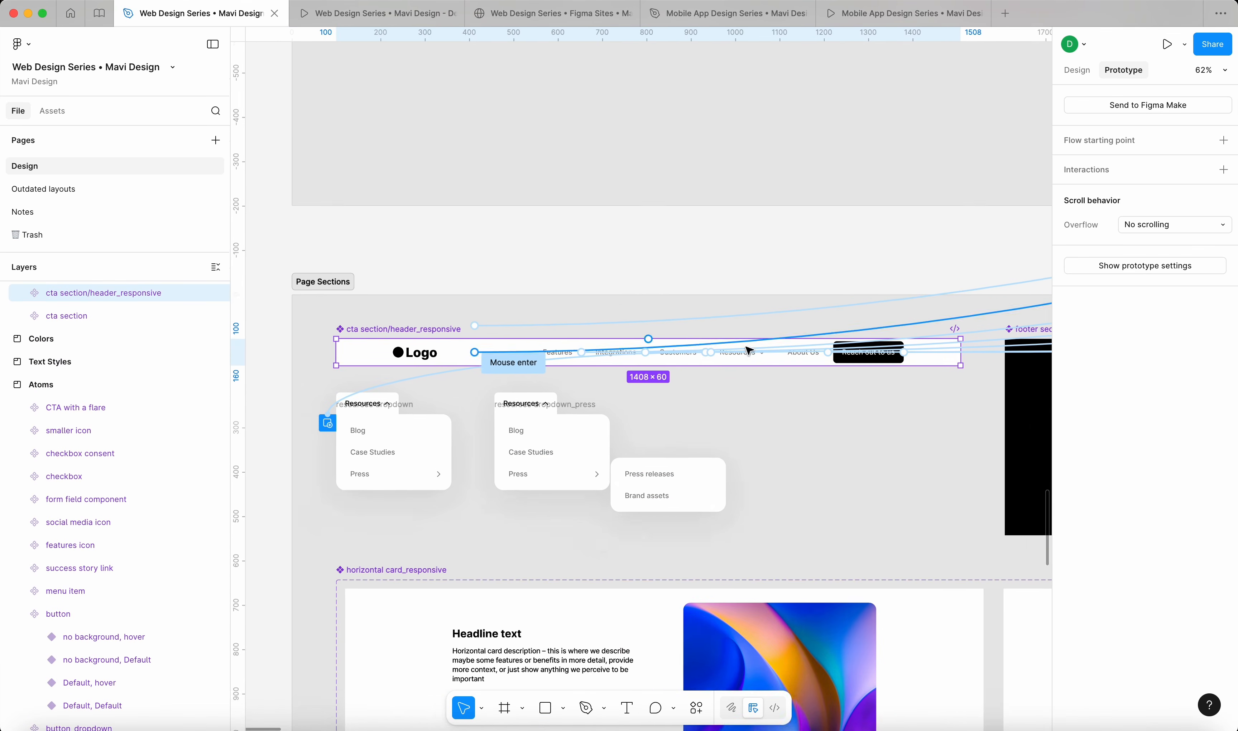
Add an On click interaction to the header_responsive component and examine which actions it offers, including the overlay ones
left_click(1226, 172)
left_click(1011, 225)
left_click(1035, 226)
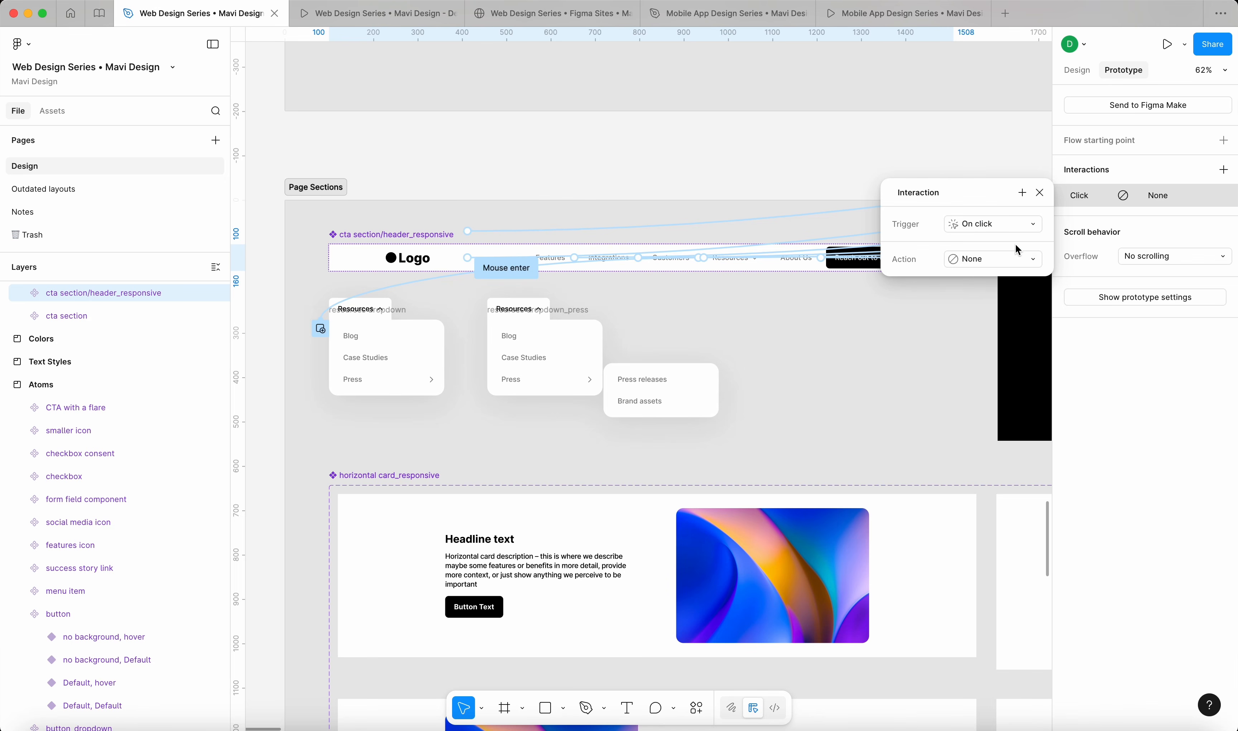
left_click(1012, 262)
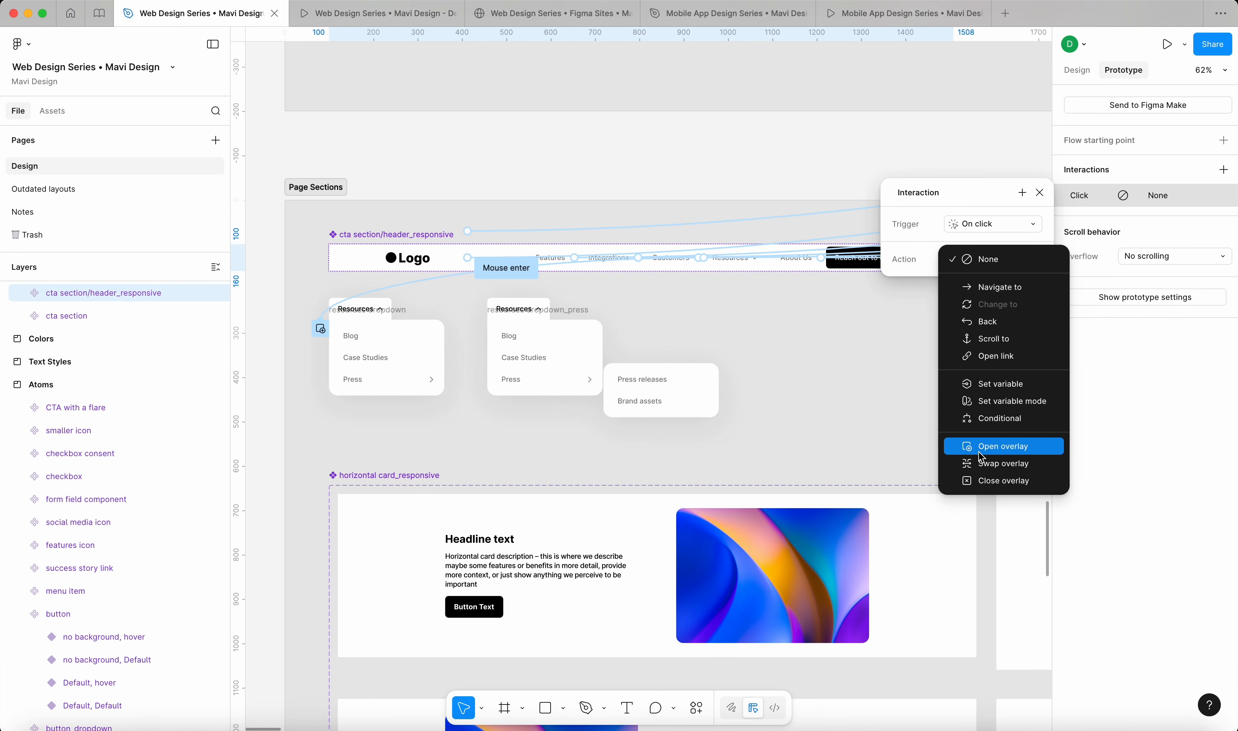
left_click(158, 18)
left_click(996, 259)
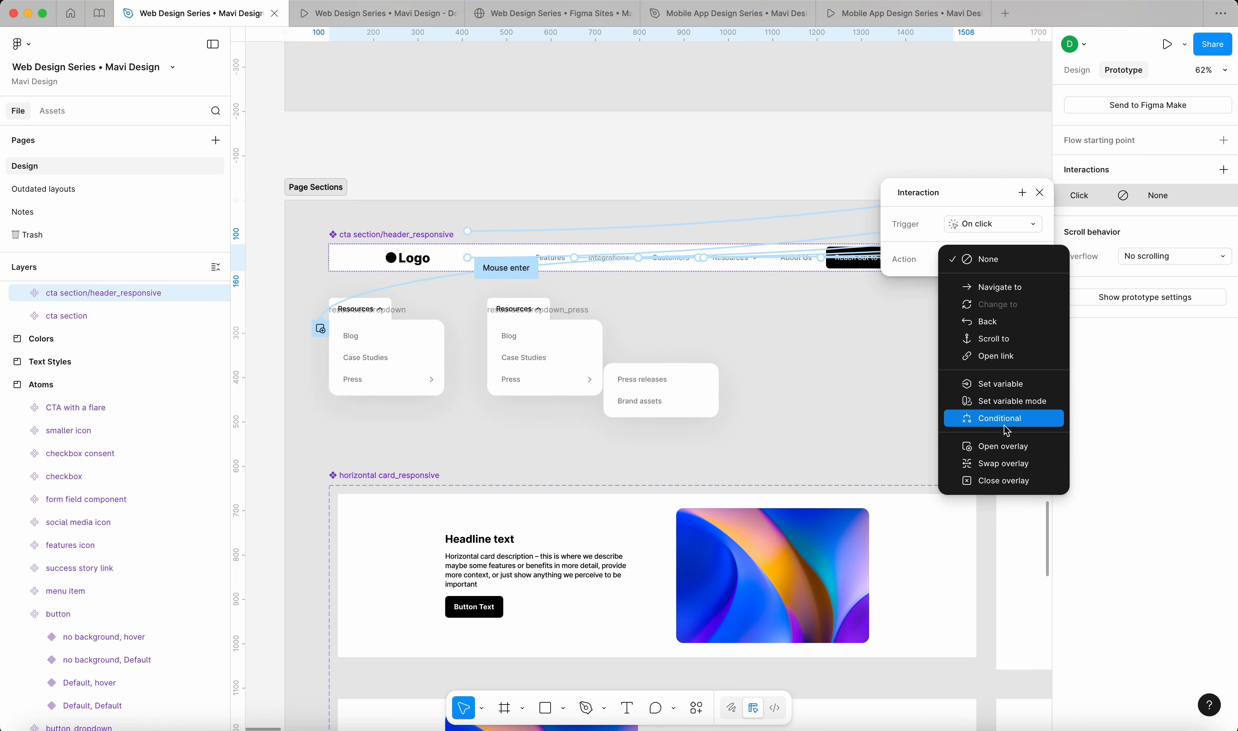
left_click(1040, 195)
Return to the Figma Sites file, close the header variant's interaction settings and view the menu state wireframes
key("ctrl+Tab")
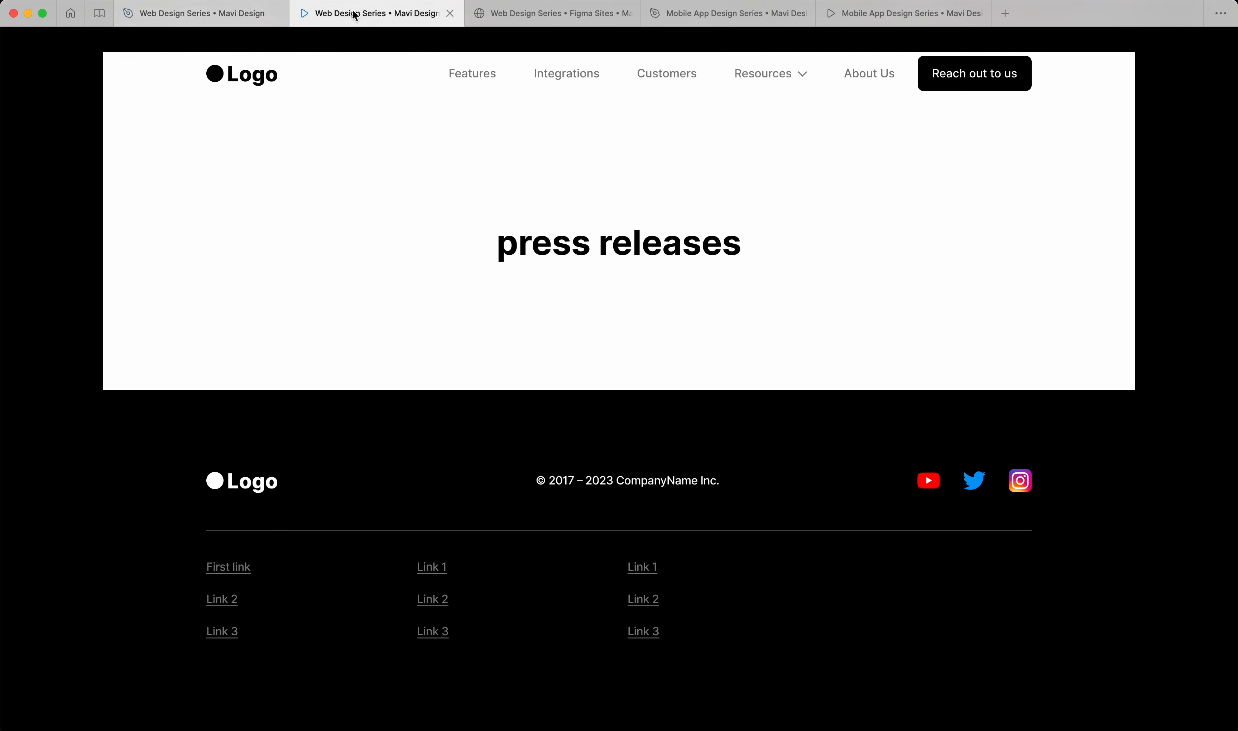
key("ctrl+Tab")
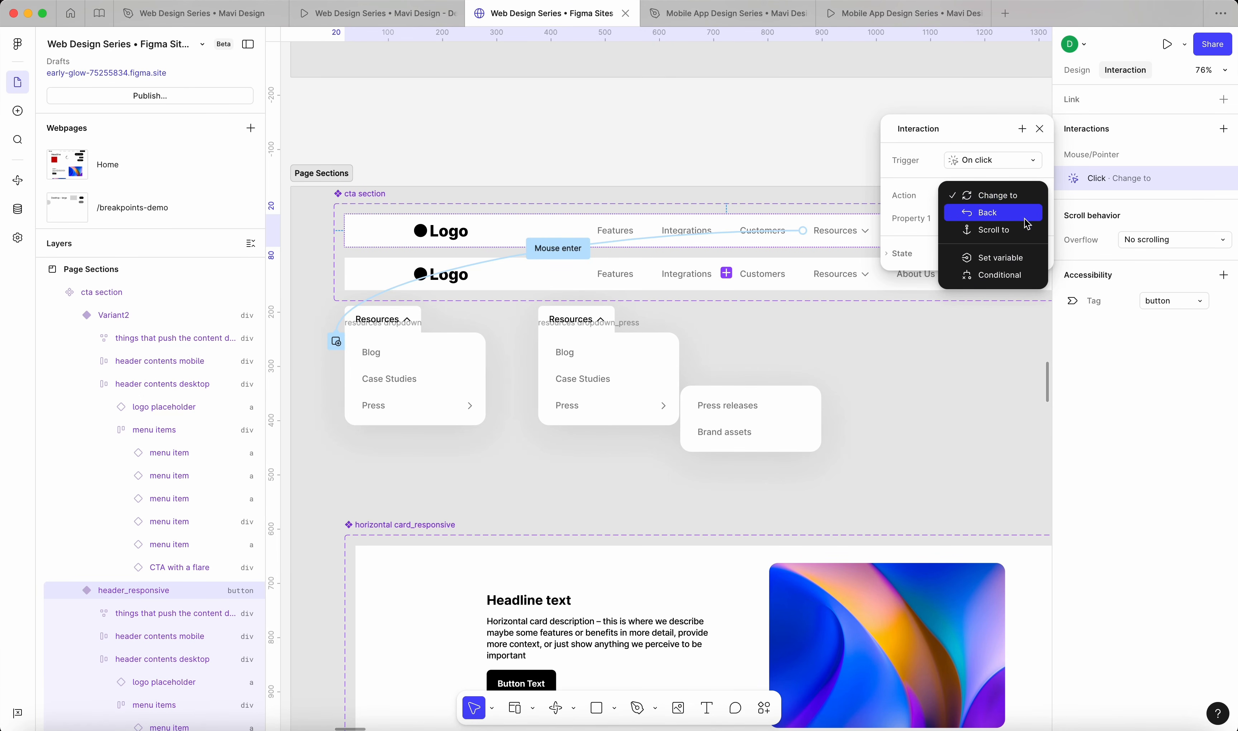
left_click(992, 129)
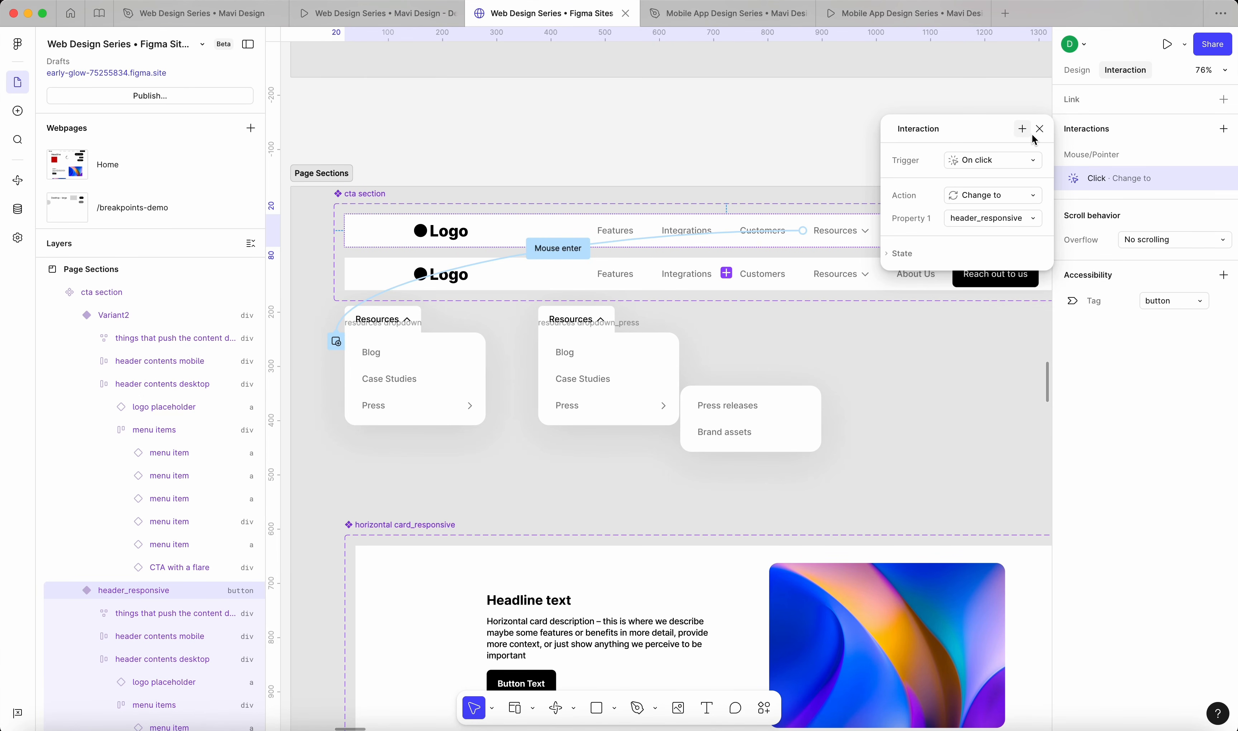
left_click(1039, 129)
left_click(860, 135)
scroll(858, 135, "down", 5)
scroll(857, 134, "left", 4)
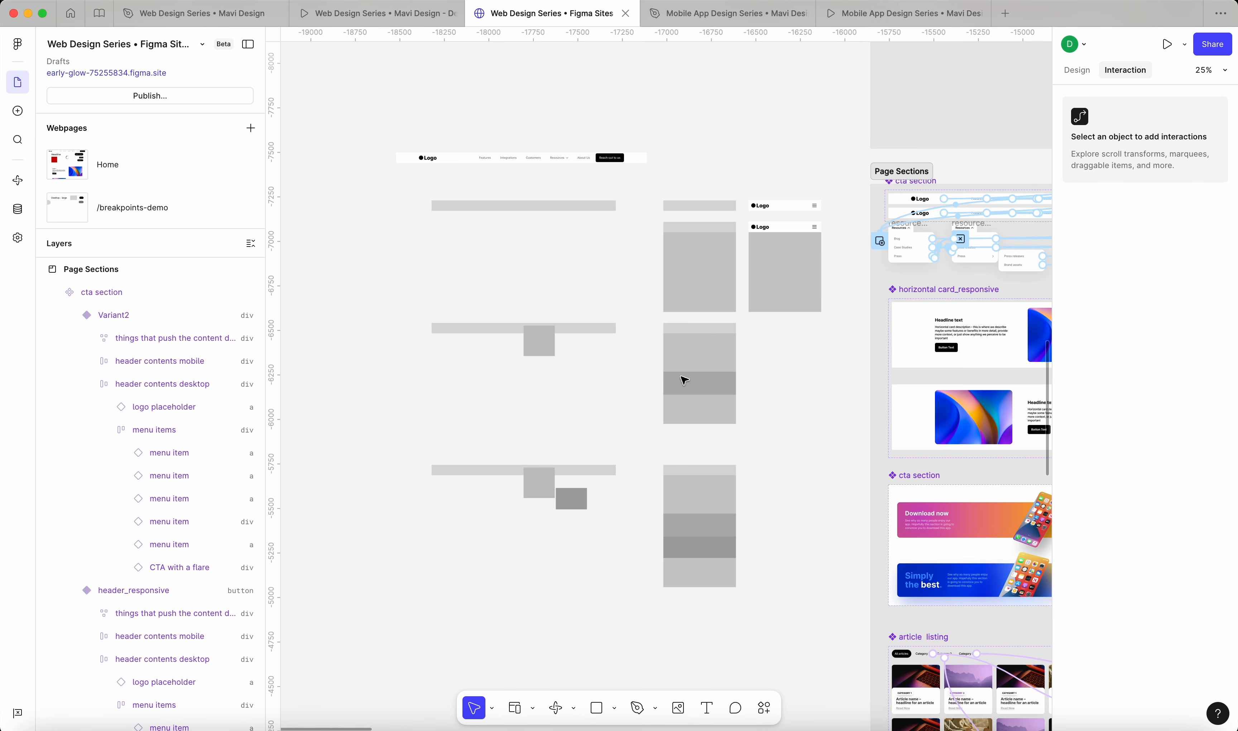
Try to reduce the header's component set to a single component by deleting Variant2 and removing Property 1
left_click(1077, 71)
scroll(1024, 211, "up", 5)
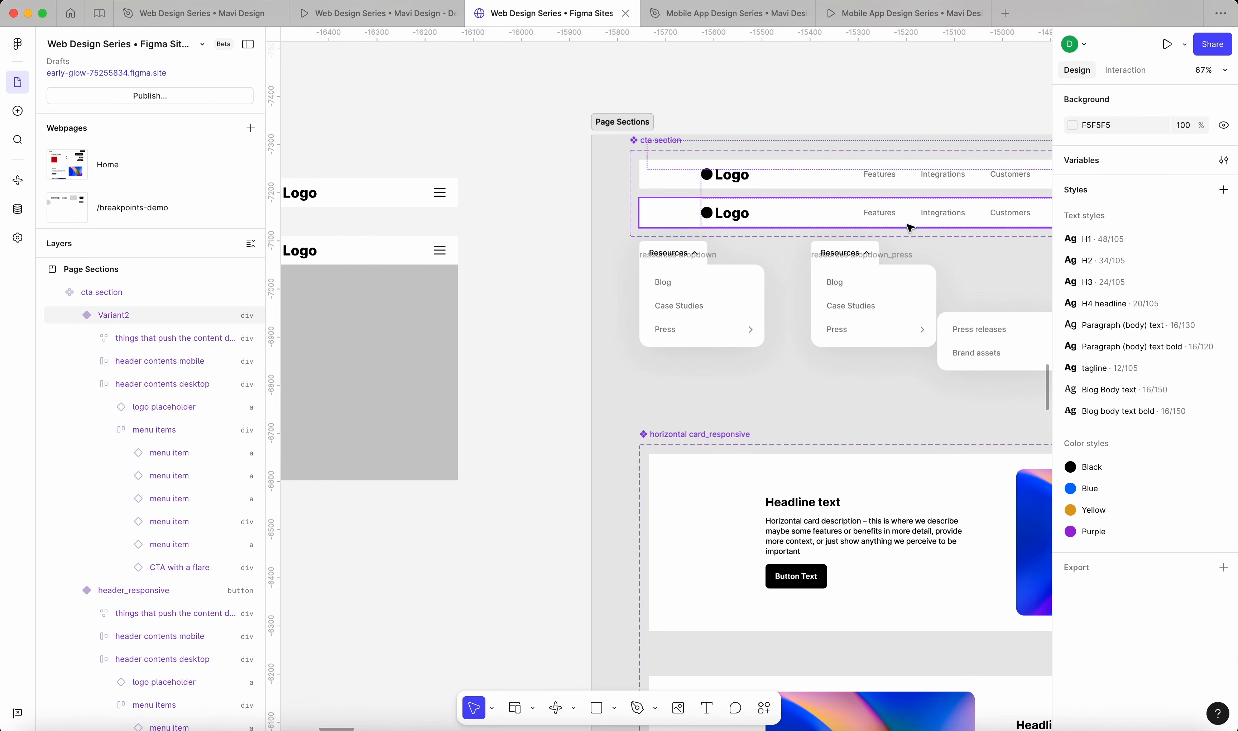
left_click(908, 215)
key("BackSpace")
left_click(908, 217)
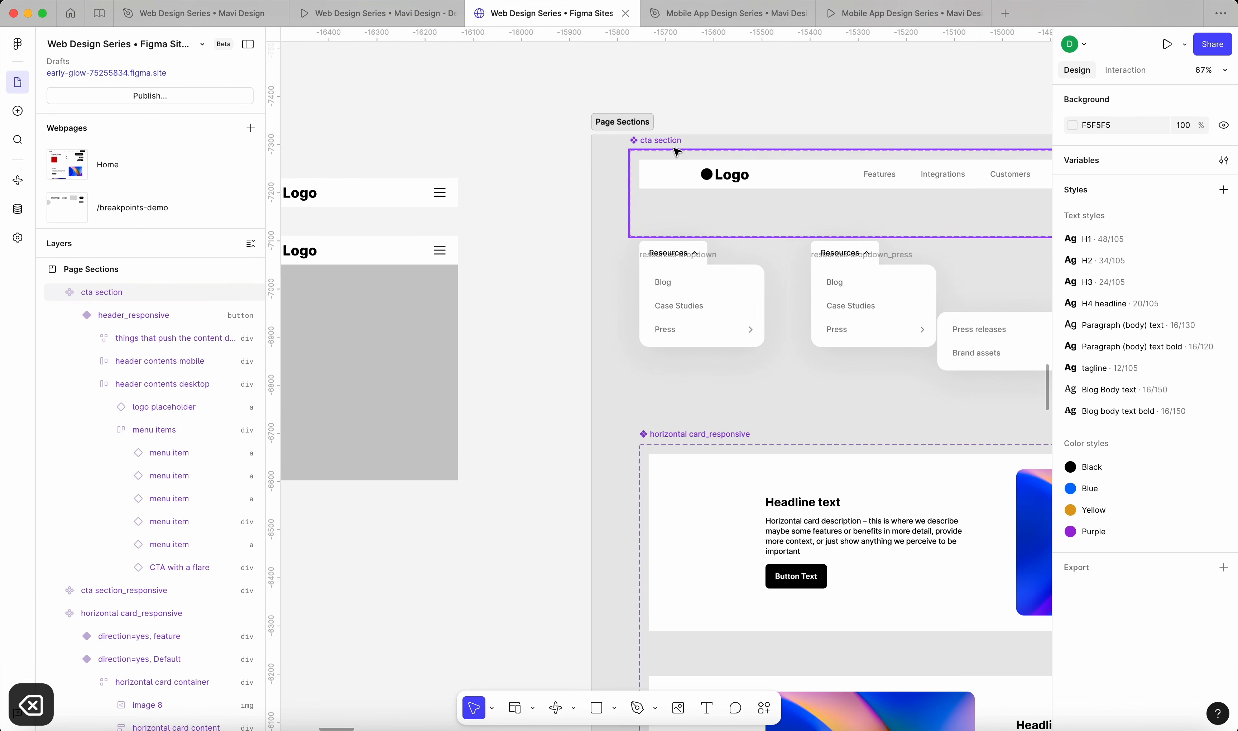
left_click(1224, 150)
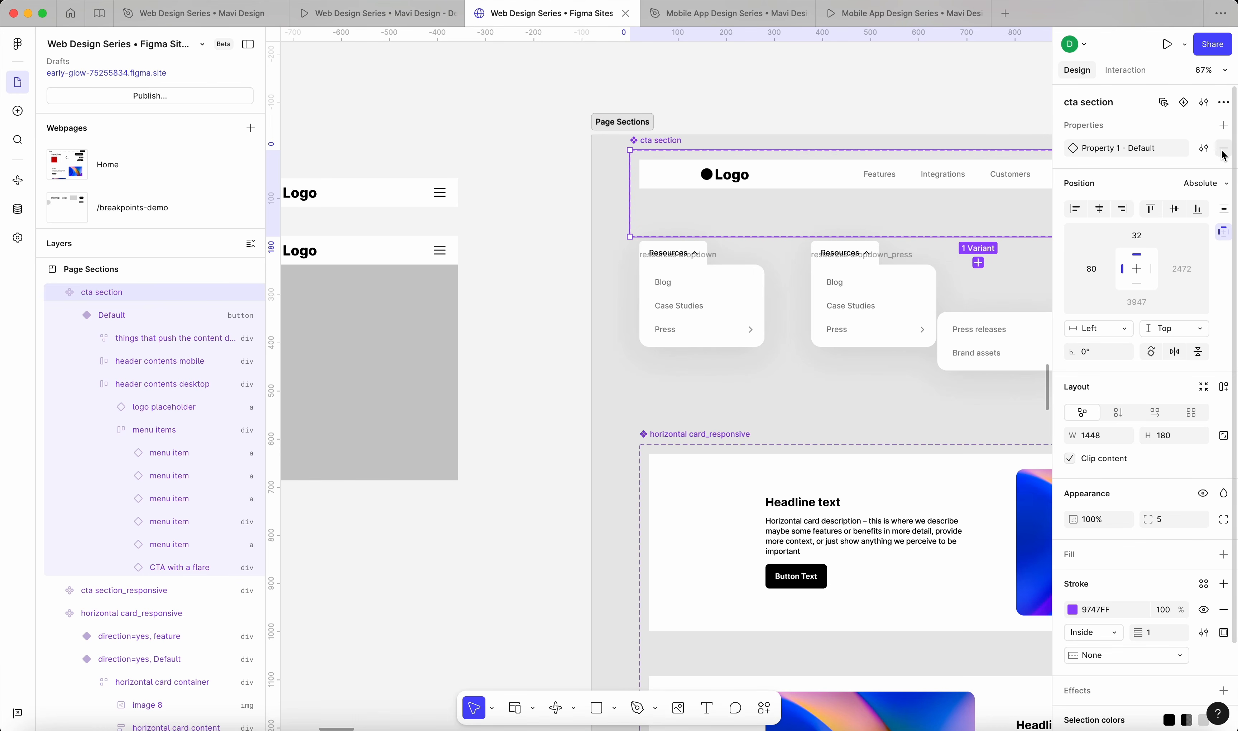
left_click(1203, 149)
key("Escape")
left_click(913, 105)
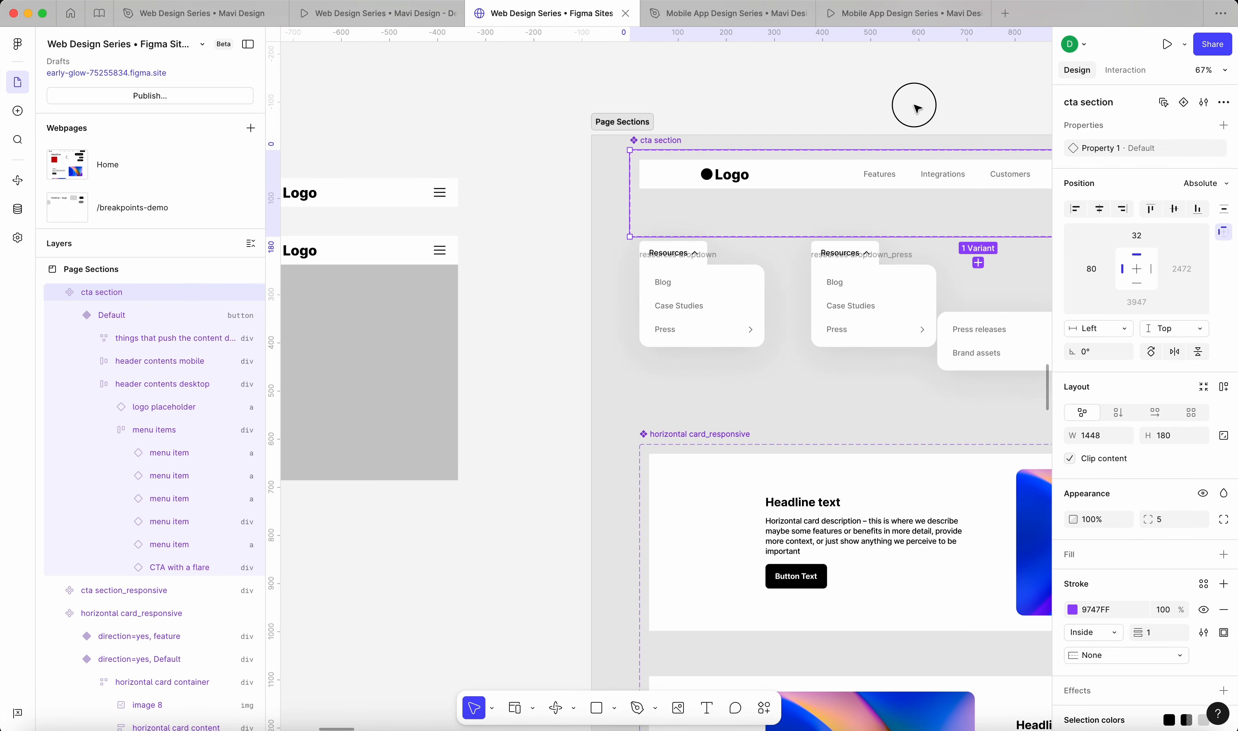
Revert the header to the single cta section/header_responsive component without variants and select it
left_click(694, 234)
left_click_drag(694, 234, 702, 196)
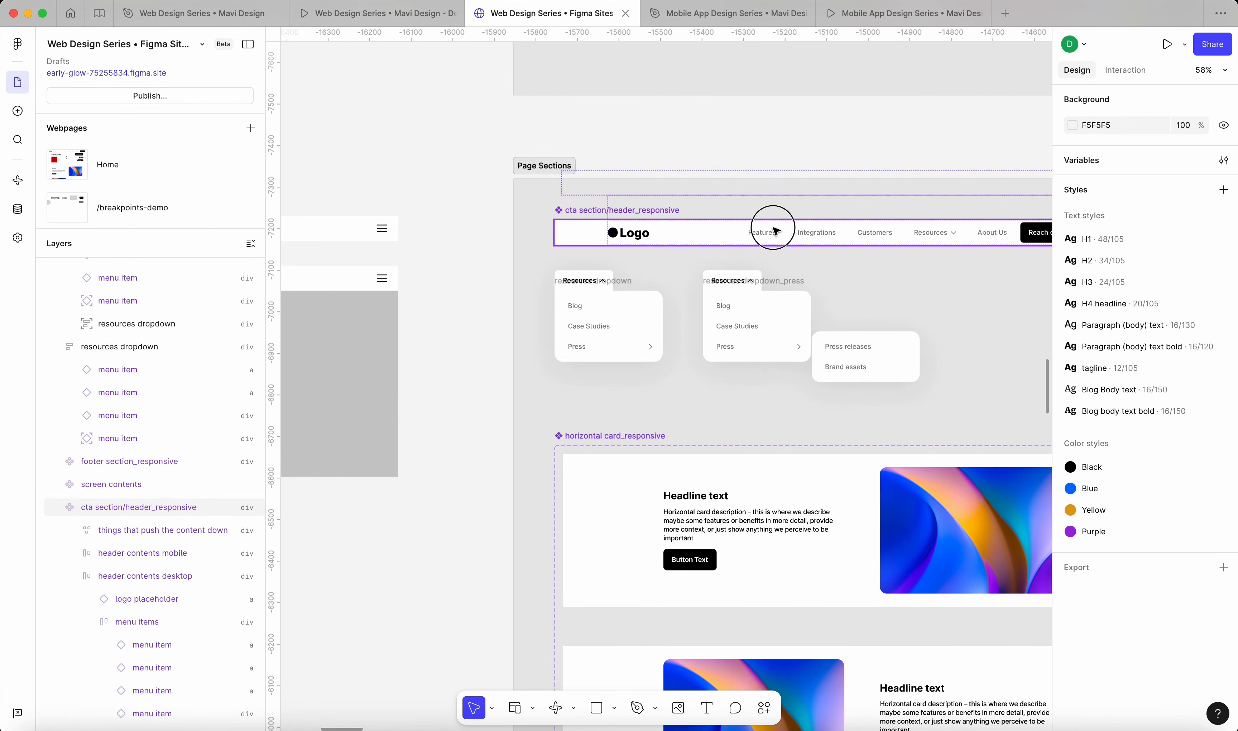
left_click(775, 231)
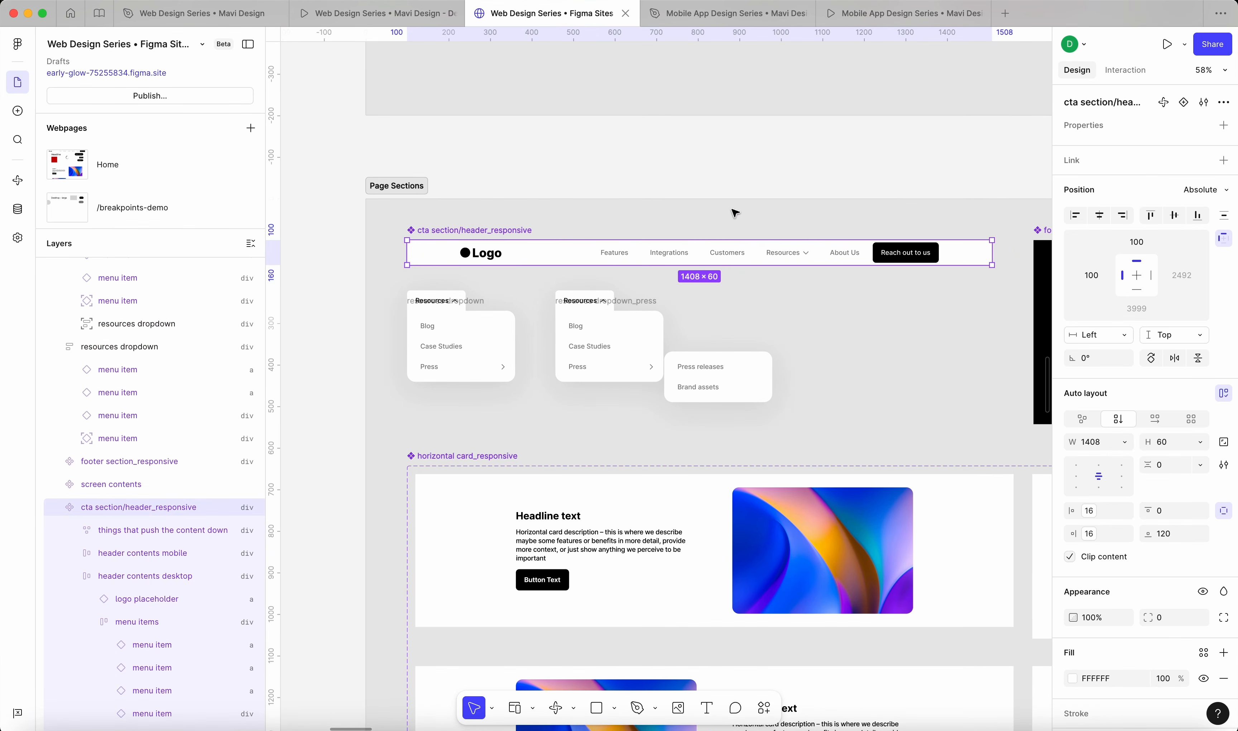
scroll(565, 324, "down", 5)
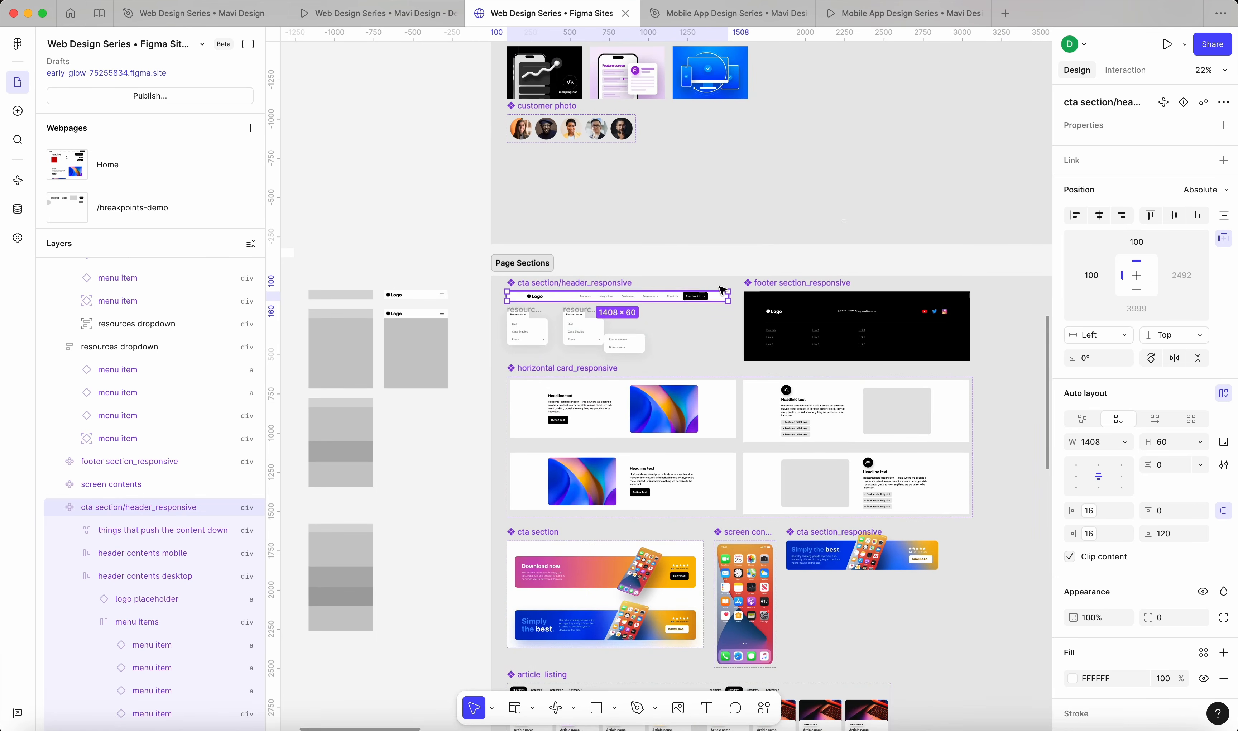
Move the header instance above the menu state wireframes to X -18507, Y -7550
left_click(353, 226)
scroll(353, 223, "down", 5)
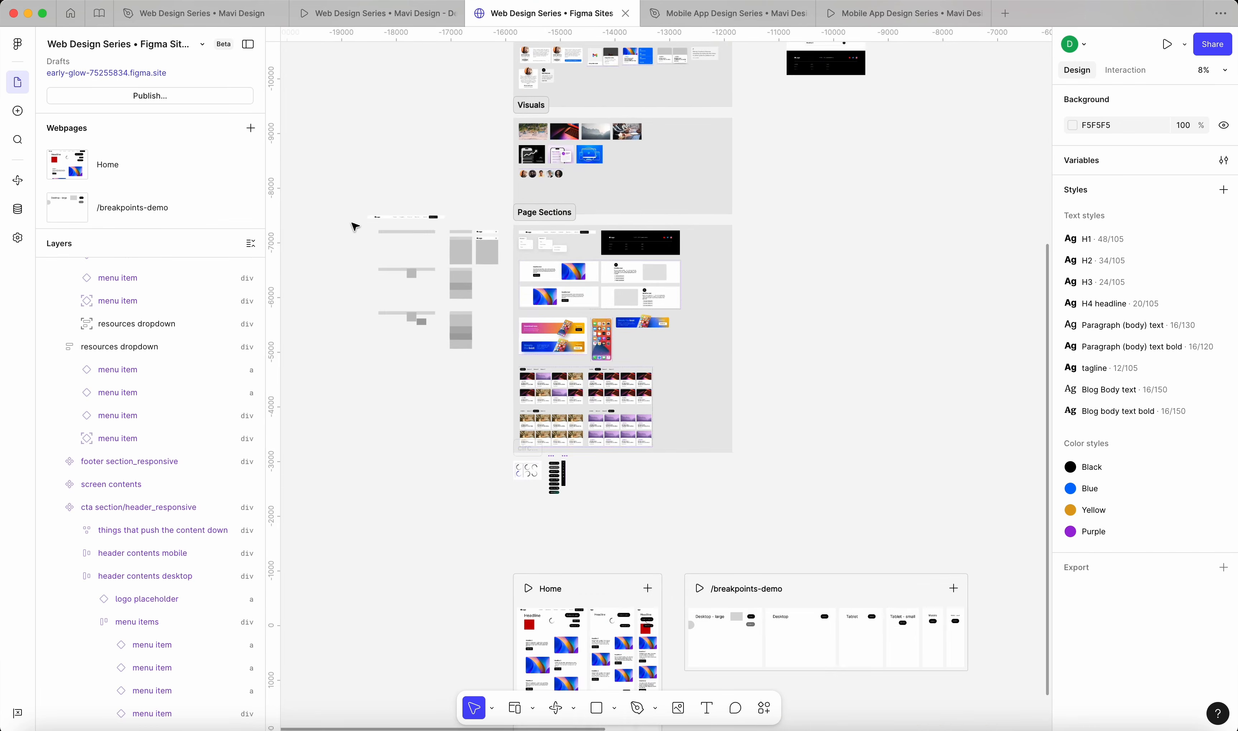
scroll(354, 223, "down", 3)
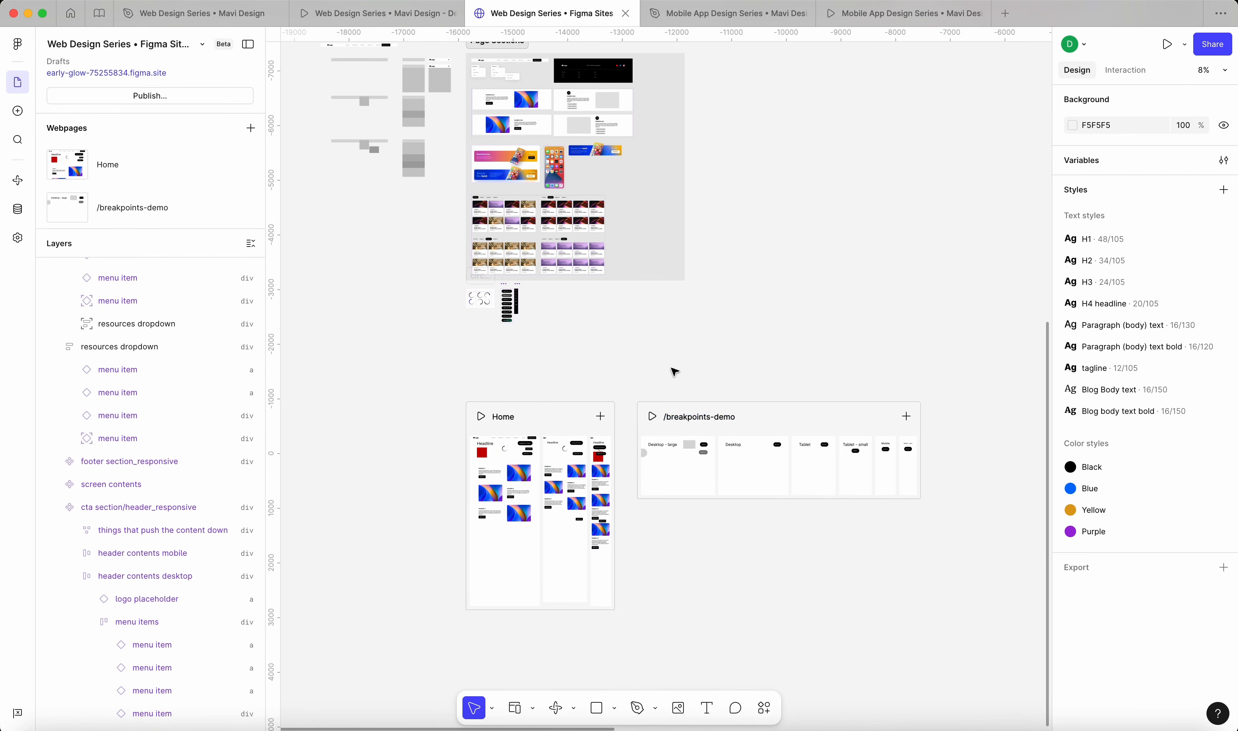
scroll(675, 372, "up", 5)
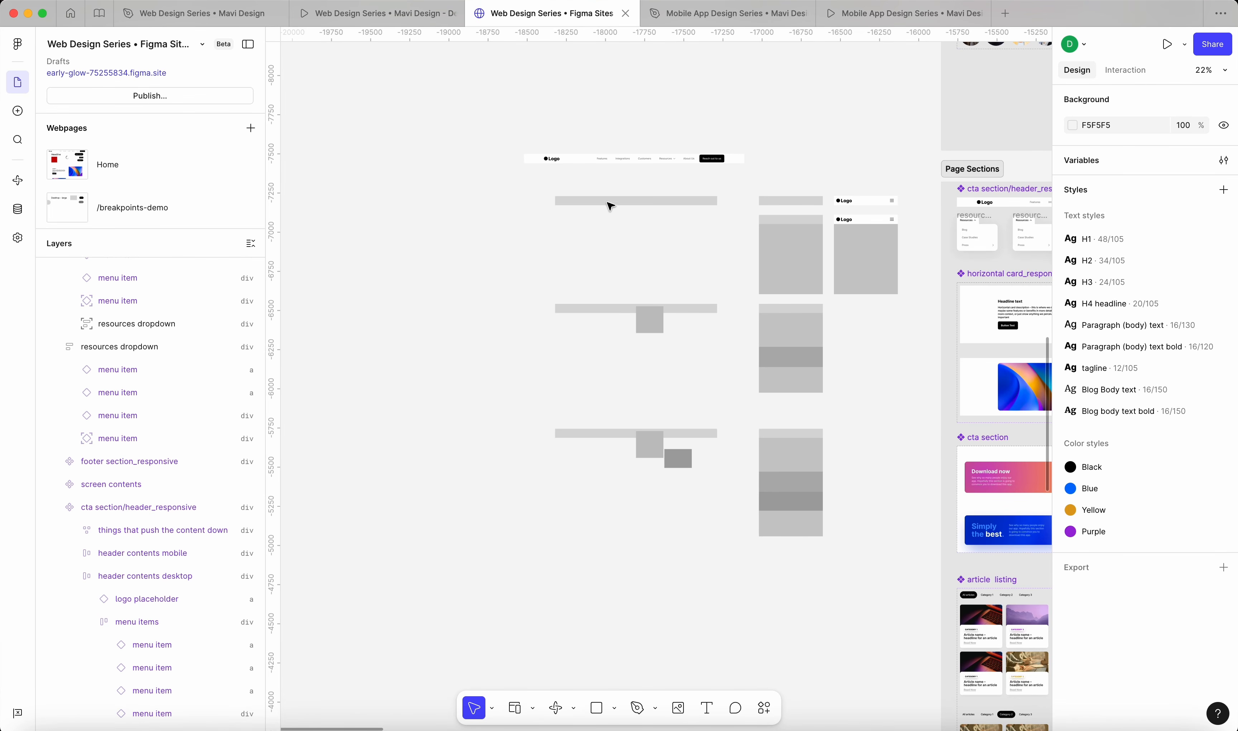
left_click_drag(678, 168, 677, 160)
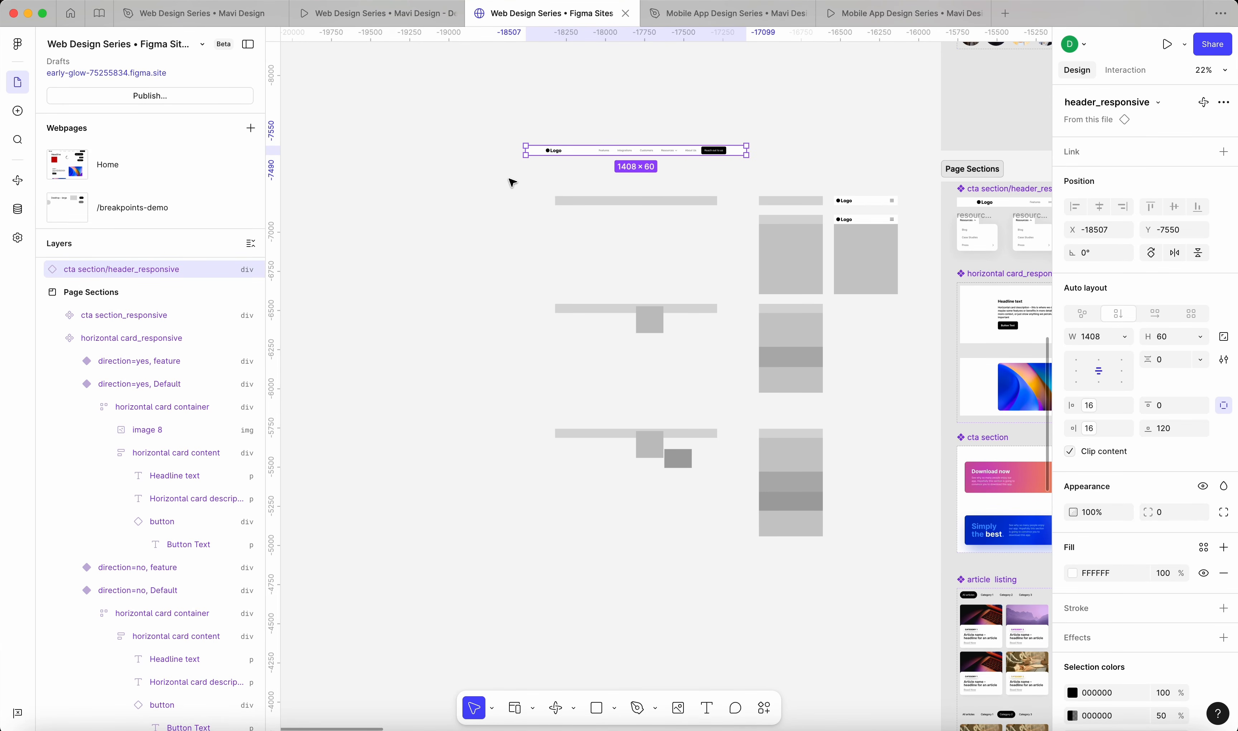
left_click(688, 243)
Try narrowing the header instance above the wireframes from its side edge, and undo the resize
left_click(723, 151)
left_click_drag(748, 151, 663, 153)
key("super+z")
Detach the header instance from its component and inspect its push-down and mobile content layers
key("super+alt+b")
left_click(125, 315)
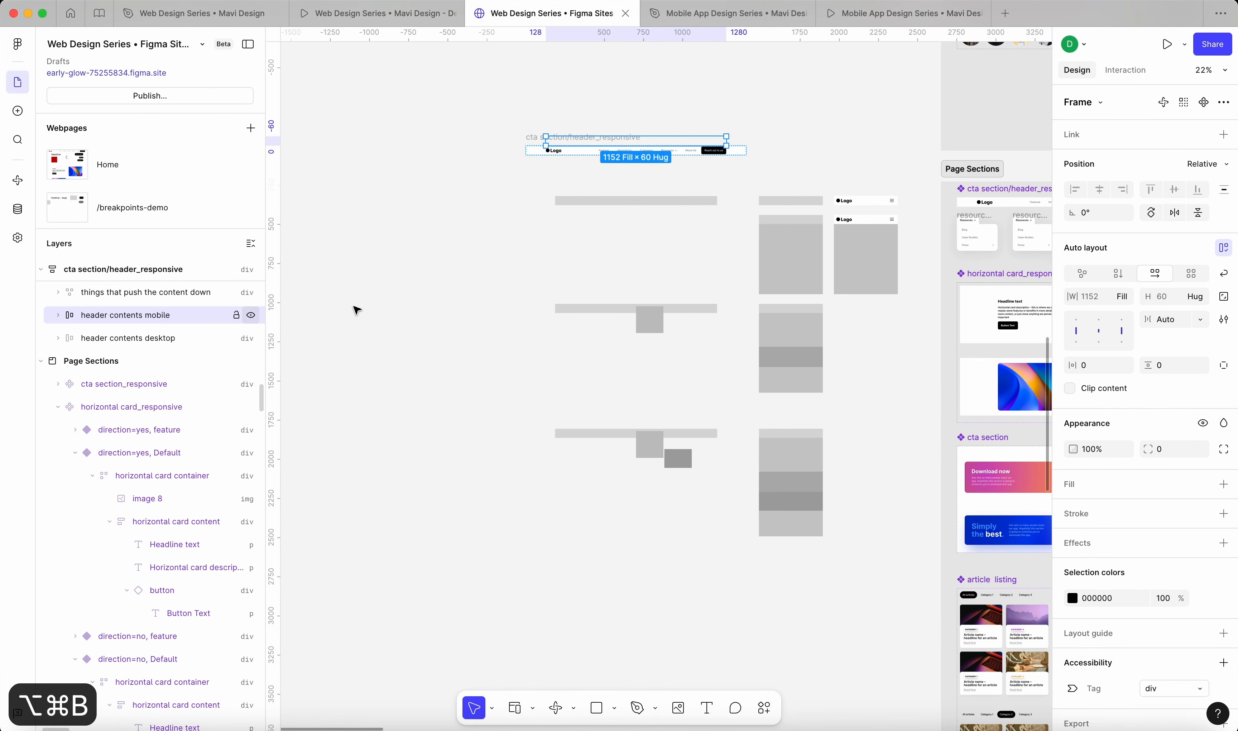
scroll(372, 289, "up", 1)
scroll(143, 332, "up", 3)
left_click(133, 419)
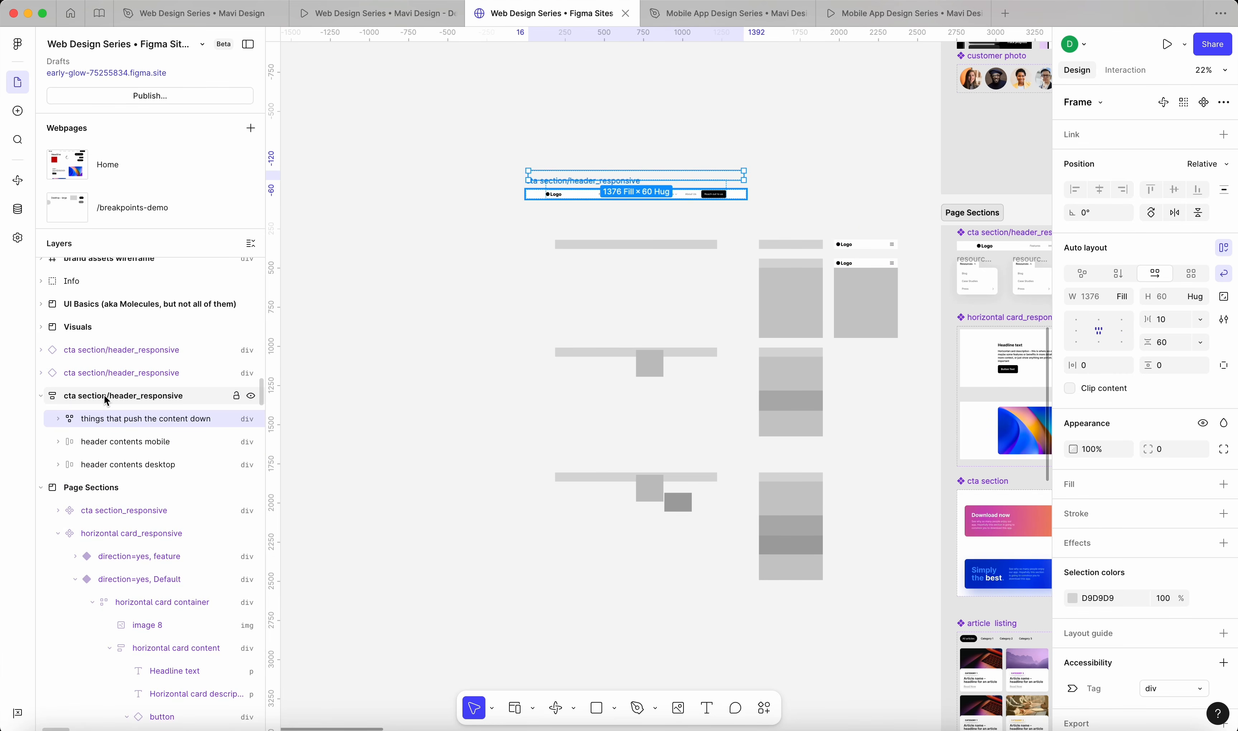
left_click(113, 444)
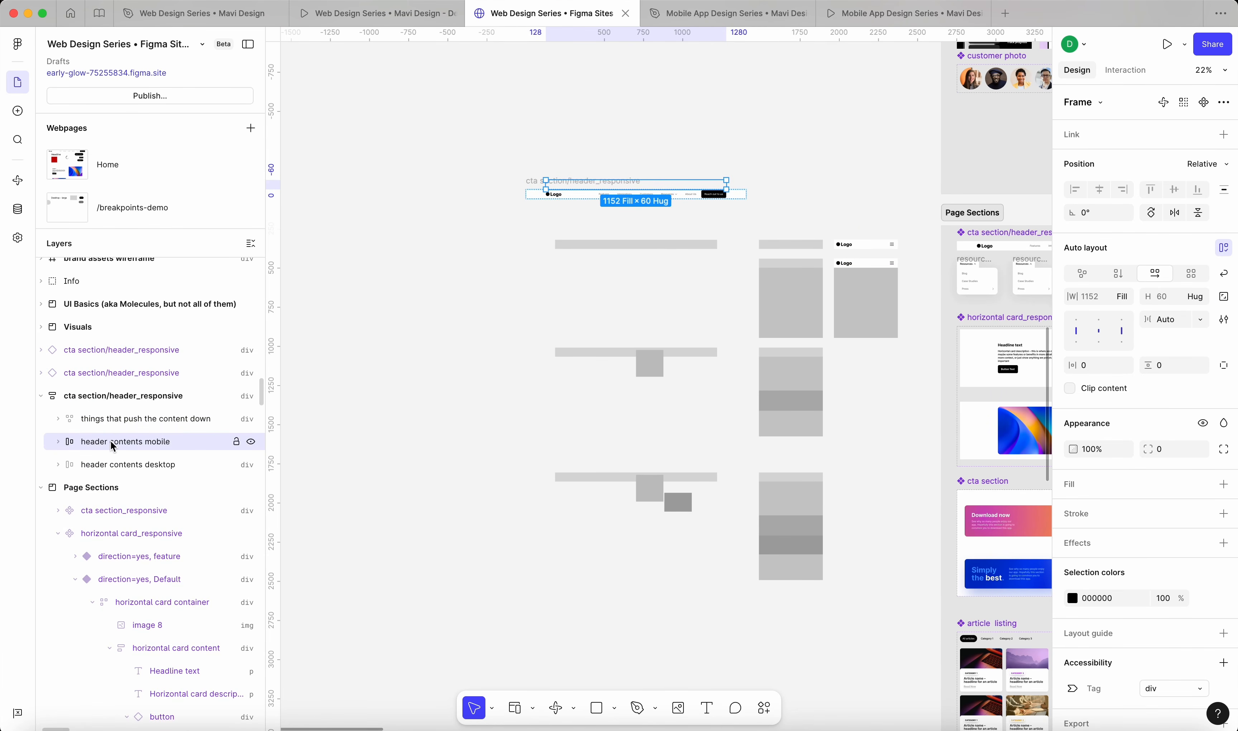
Try narrowing the detached header frame, and undo the resize
left_click(745, 199)
left_click_drag(746, 194, 668, 195)
key("super+z")
Delete the things that push the content down and header contents mobile layers from the detached header frame
left_click(163, 419)
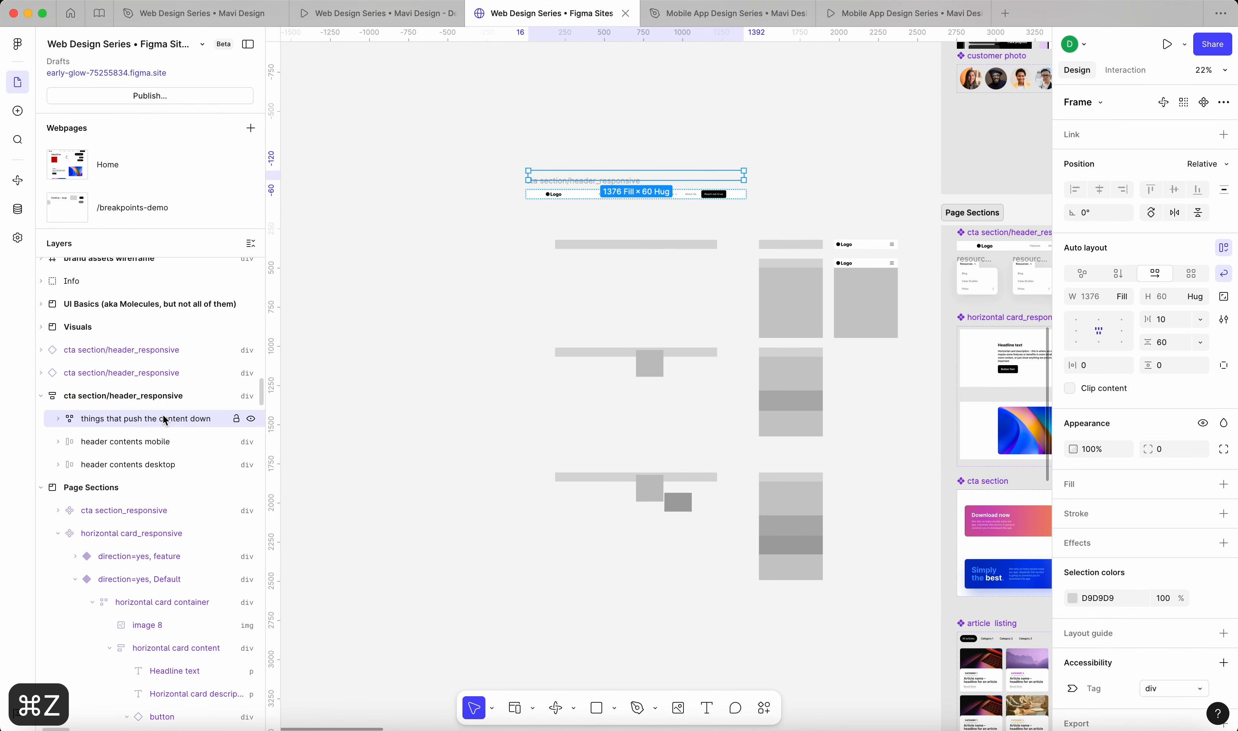
key("BackSpace")
left_click(163, 419)
key("BackSpace")
left_click(232, 398)
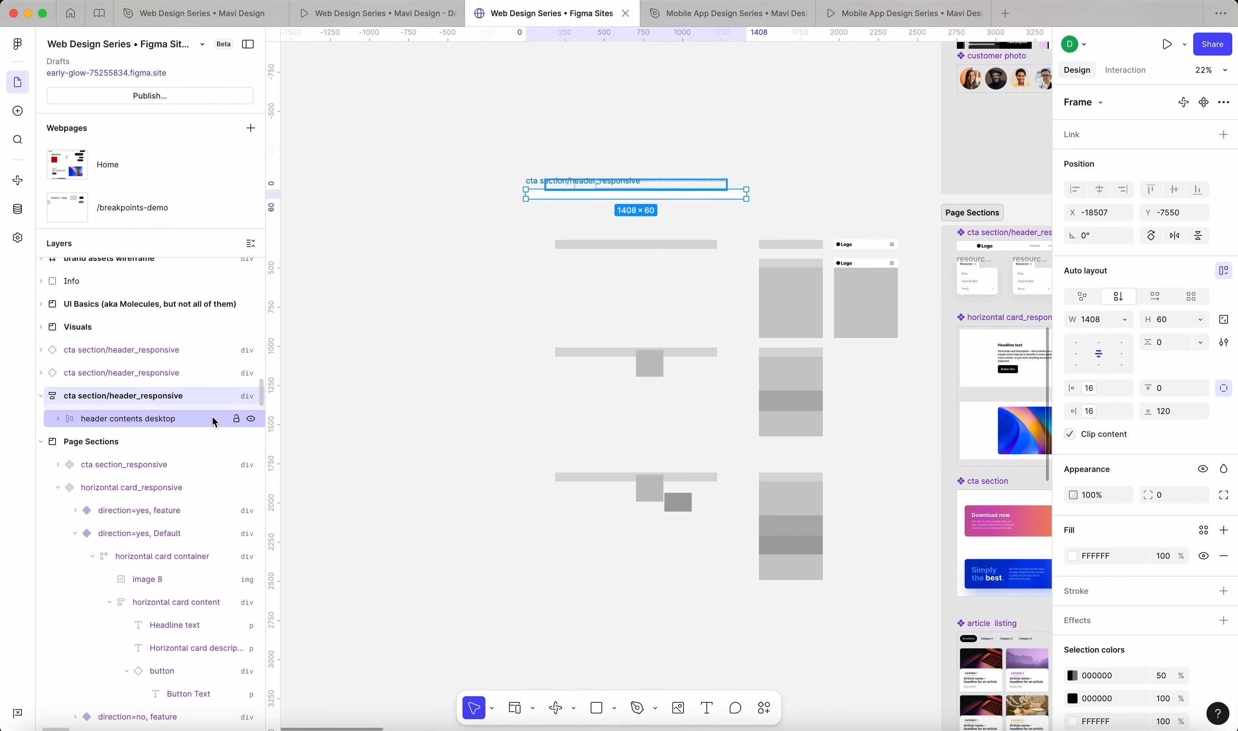
Set the bottom padding of the detached header frame to 0
left_click(1170, 413)
type("0")
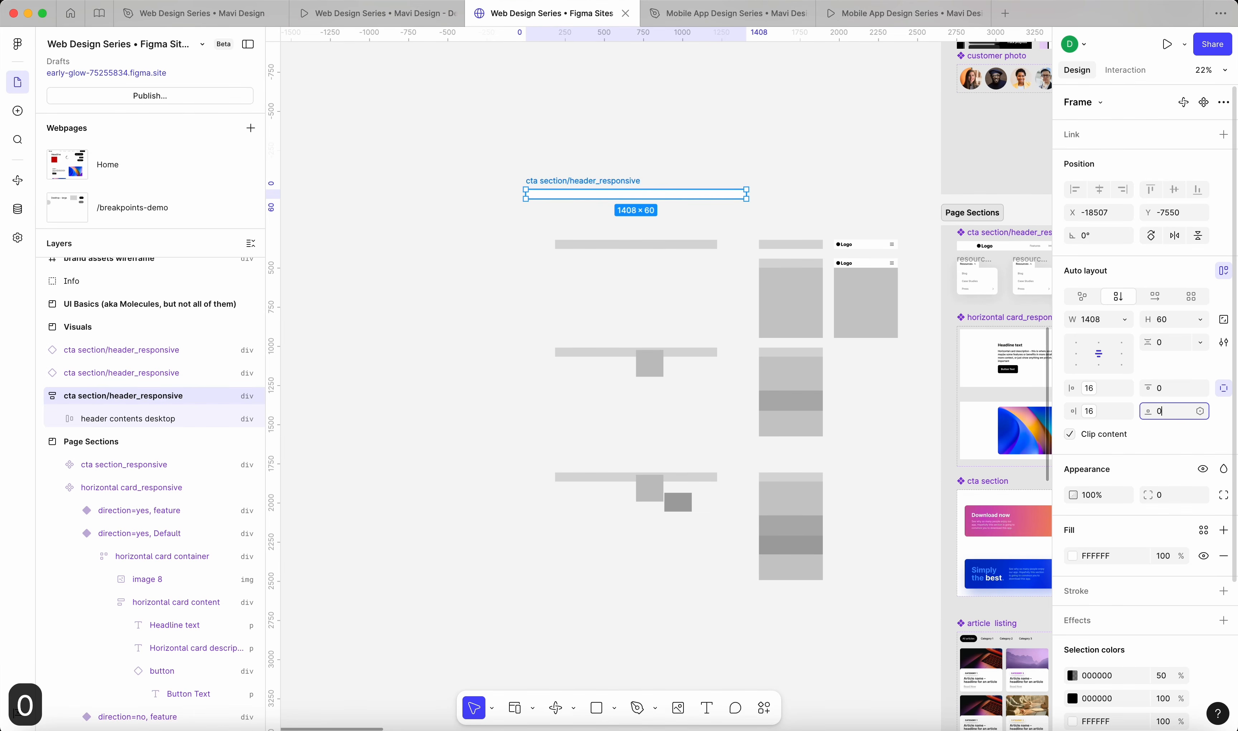
key("Return")
left_click(504, 238)
Resize the detached header frame to a width of 1222
left_click(610, 187)
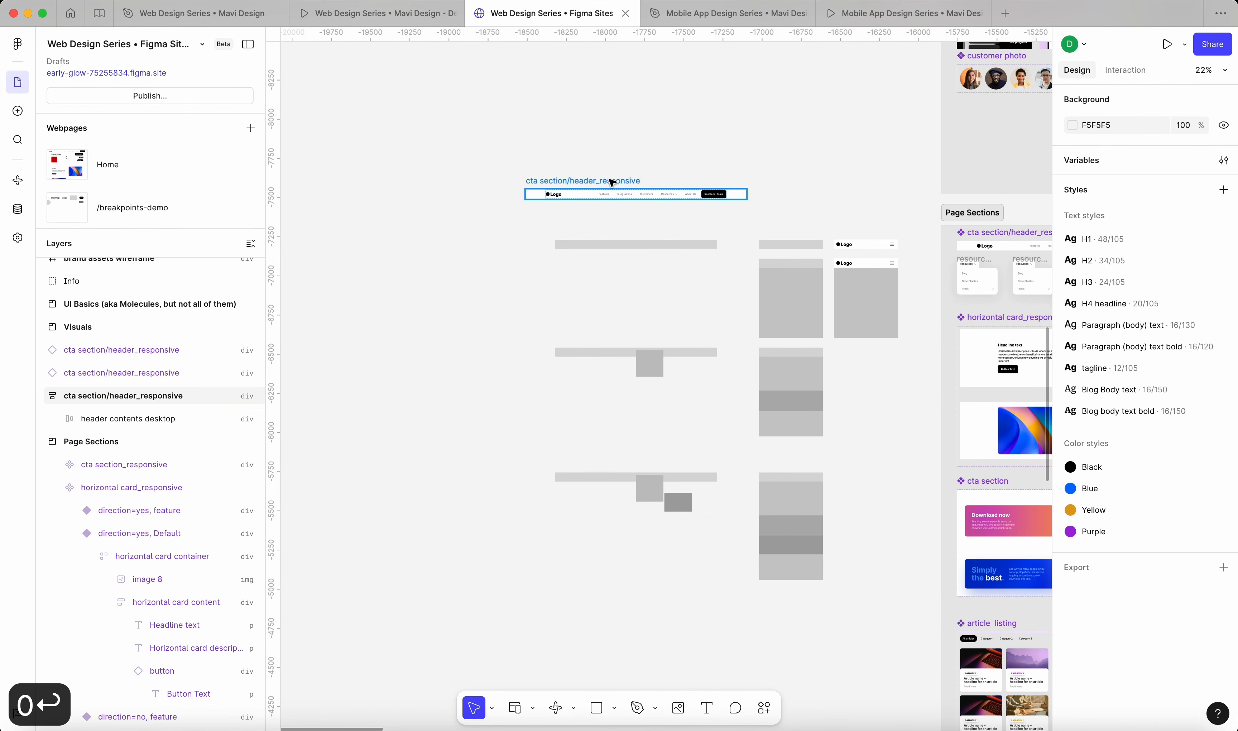
left_click_drag(747, 194, 919, 244)
scroll(604, 216, "up", 5)
scroll(846, 238, "down", 5)
scroll(919, 244, "right", 5)
left_click_drag(664, 200, 727, 227)
Examine how the header sits in the Home page's desktop, tablet and mobile breakpoints
scroll(728, 230, "right", 10)
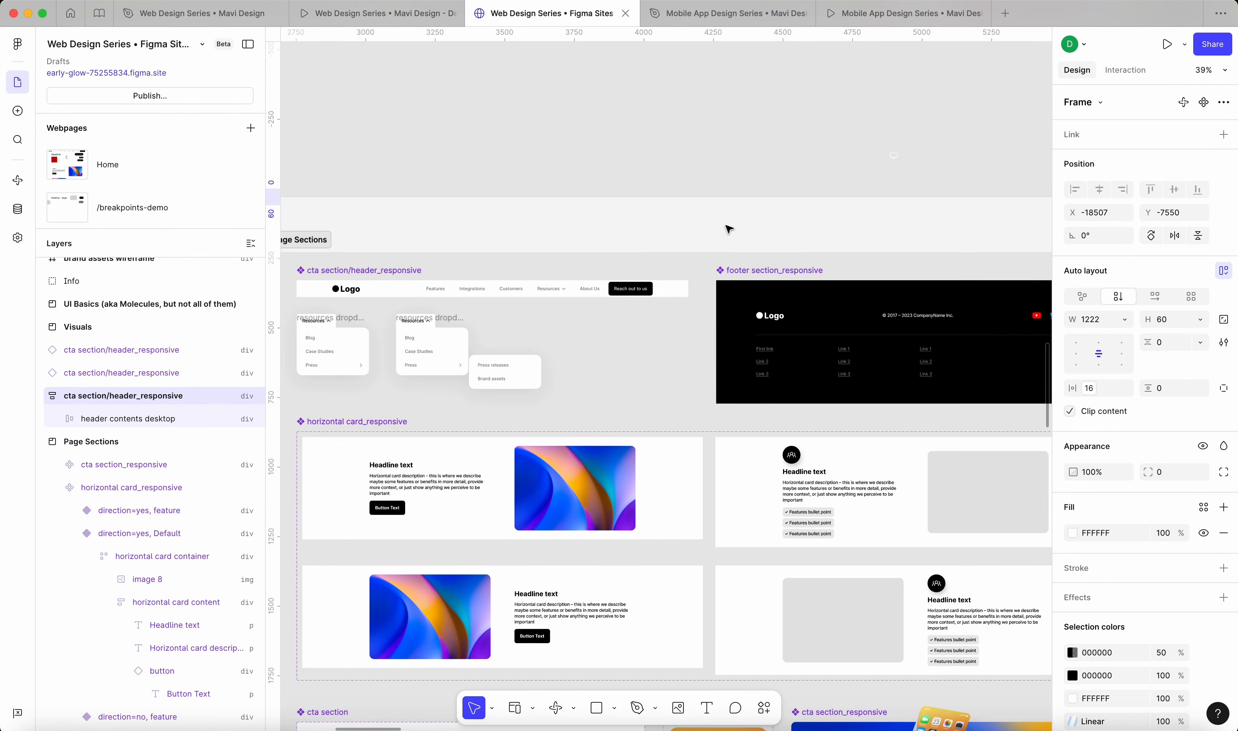
scroll(729, 229, "down", 5)
scroll(699, 309, "down", 10)
scroll(509, 221, "up", 5)
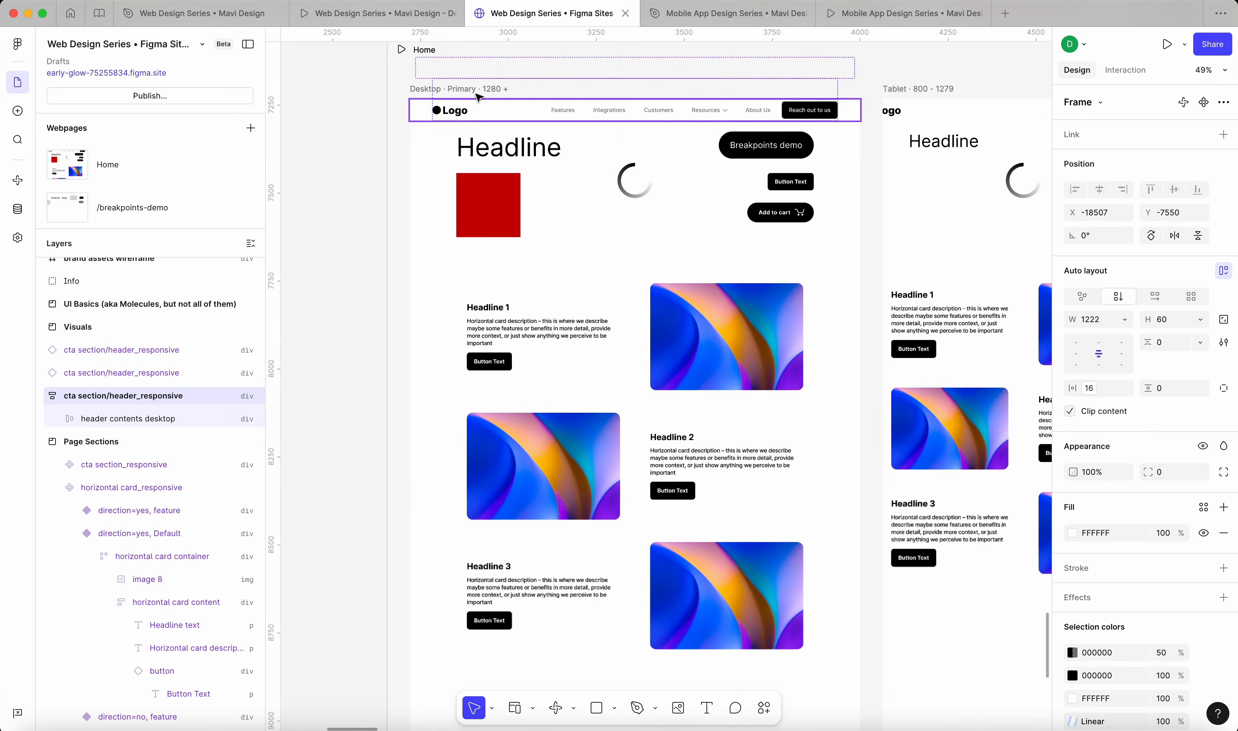
left_click(481, 90)
scroll(645, 99, "right", 6)
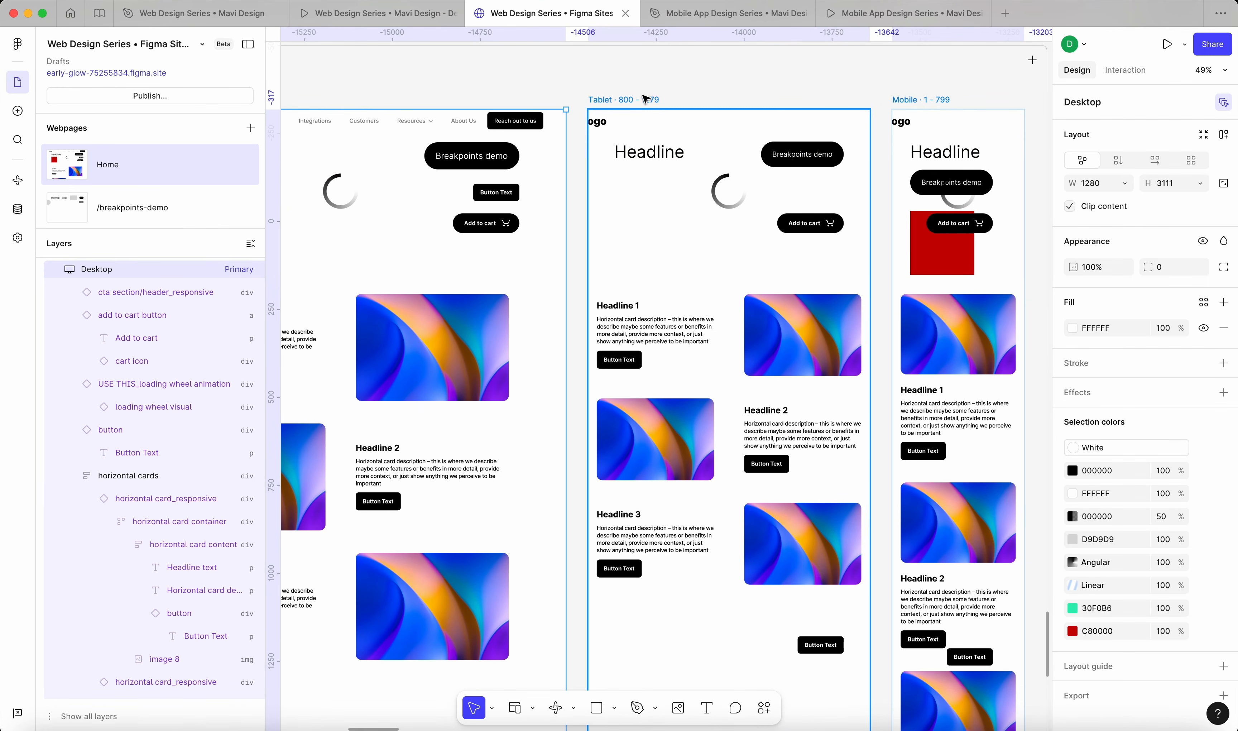
left_click(646, 98)
left_click(807, 124)
scroll(753, 131, "down", 5)
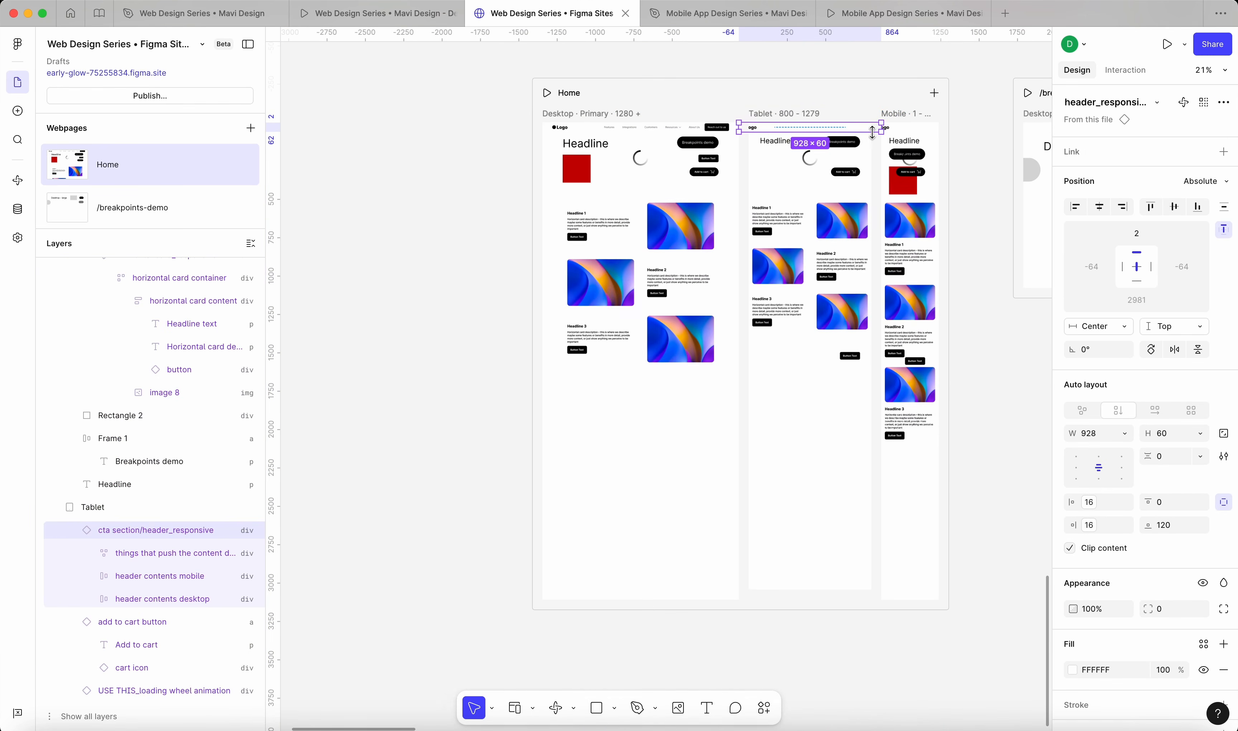
left_click(694, 129)
left_click(434, 214)
scroll(434, 213, "down", 3)
scroll(451, 211, "up", 10)
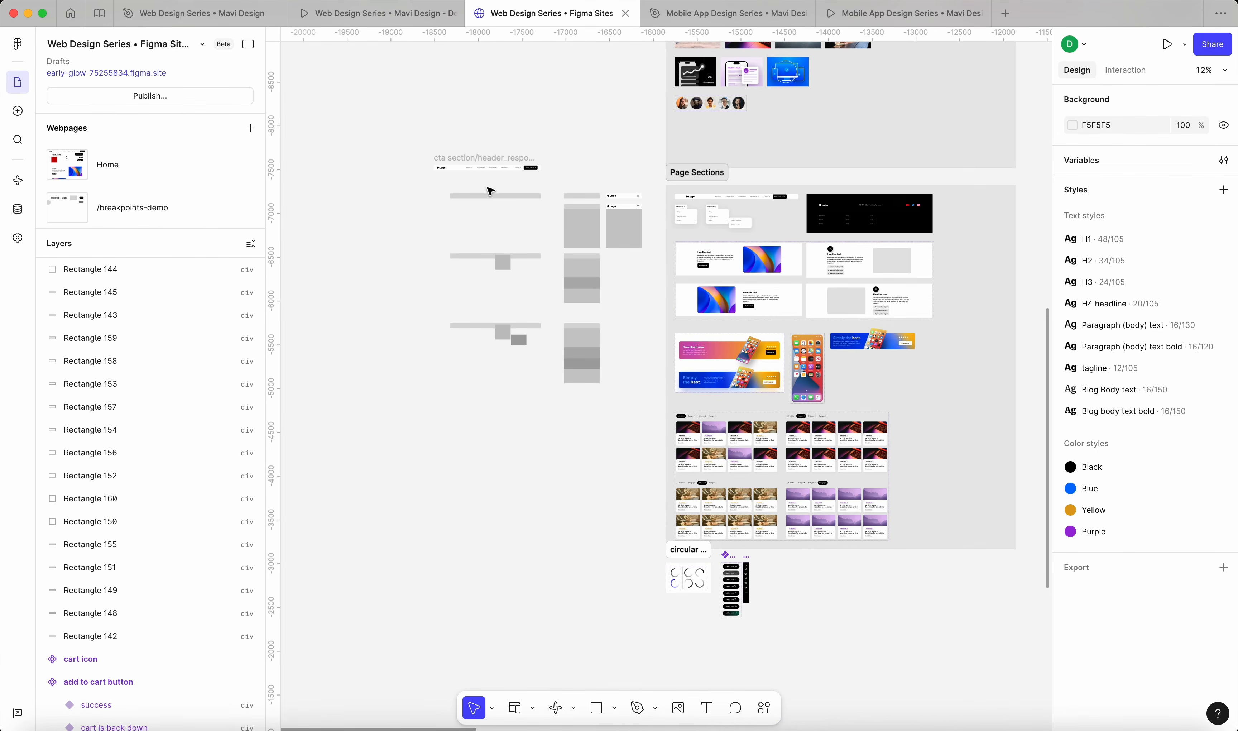
Move the detached header frame beside the desktop menu wireframes, to X -19787, Y -7230
scroll(490, 191, "up", 5)
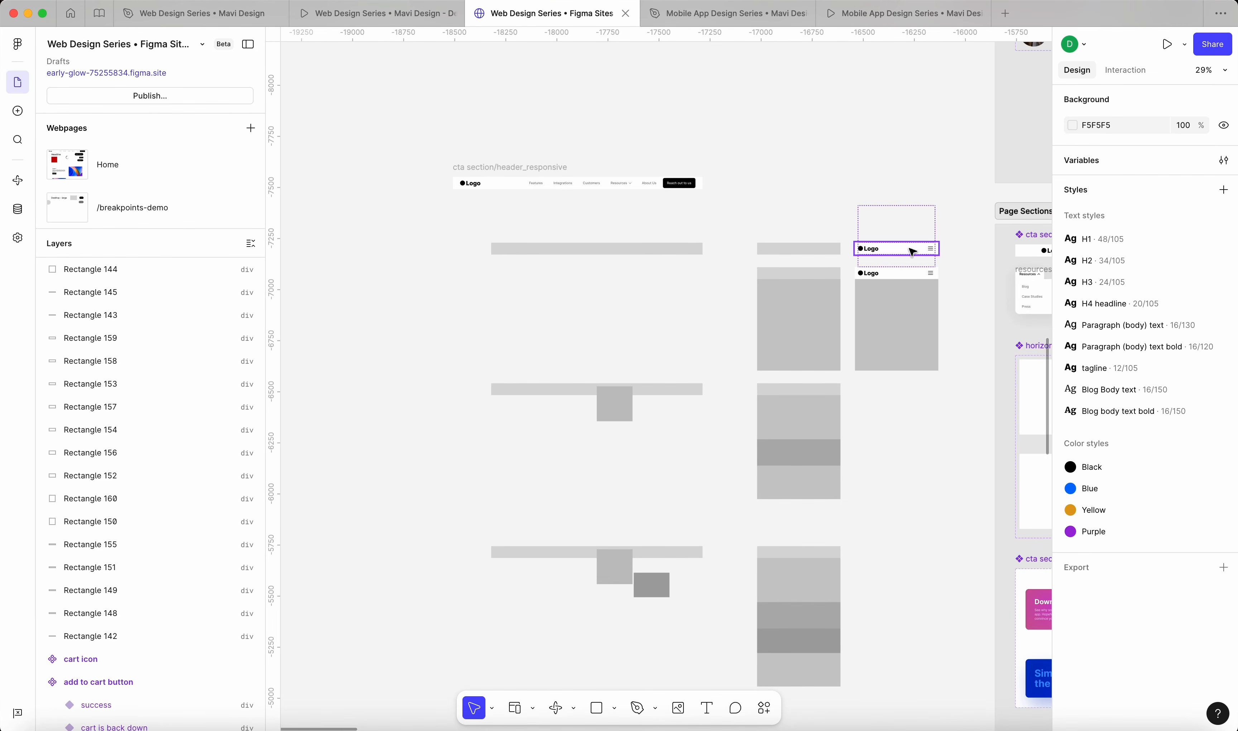
left_click_drag(540, 173, 424, 289)
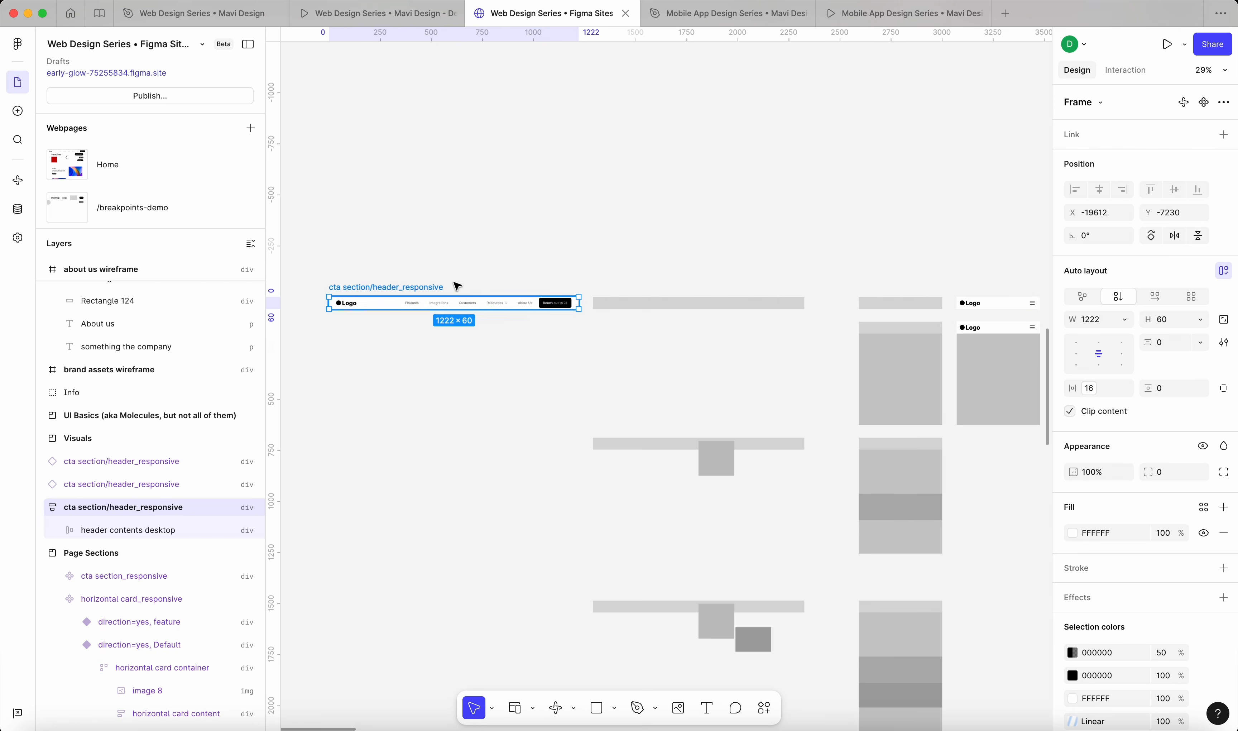
scroll(456, 284, "left", 3)
left_click_drag(539, 252, 504, 252)
Rename the detached header frame as "Figma Sites compatible header navigation"
double_click(502, 249)
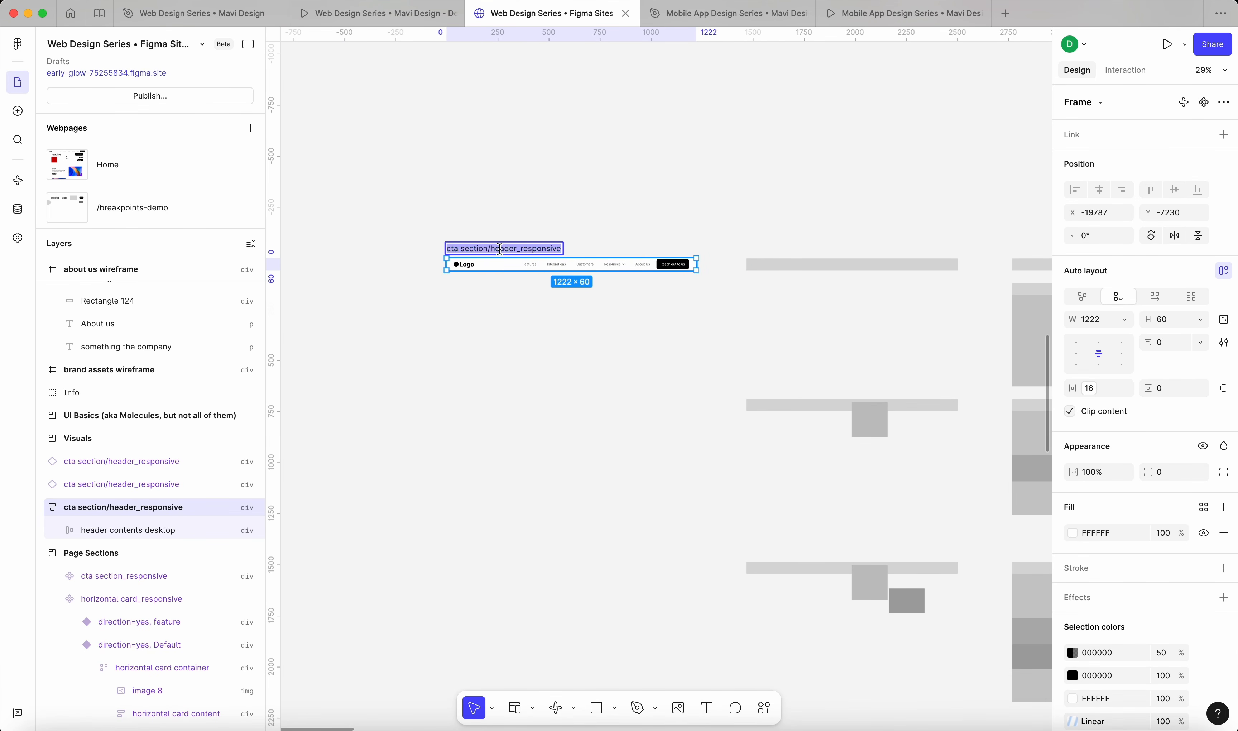
type("Figma Sites")
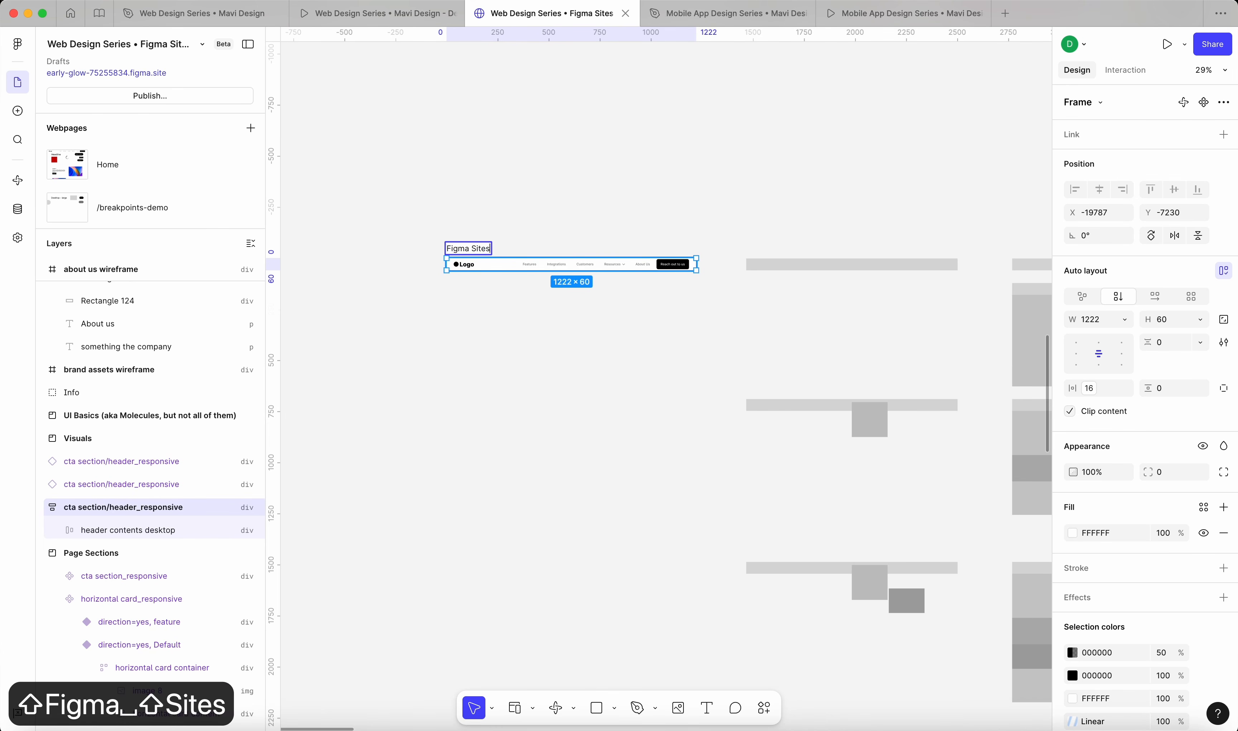
type(" compatible")
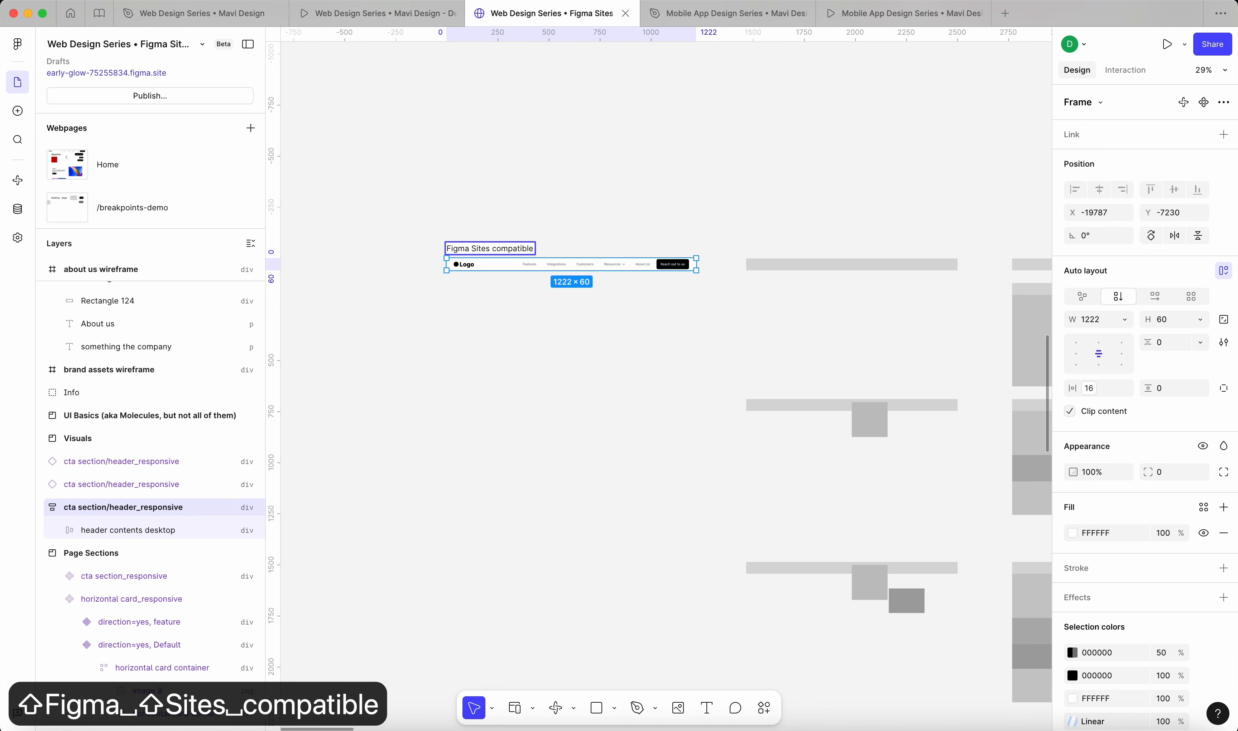
type(" header navigation")
key("Return")
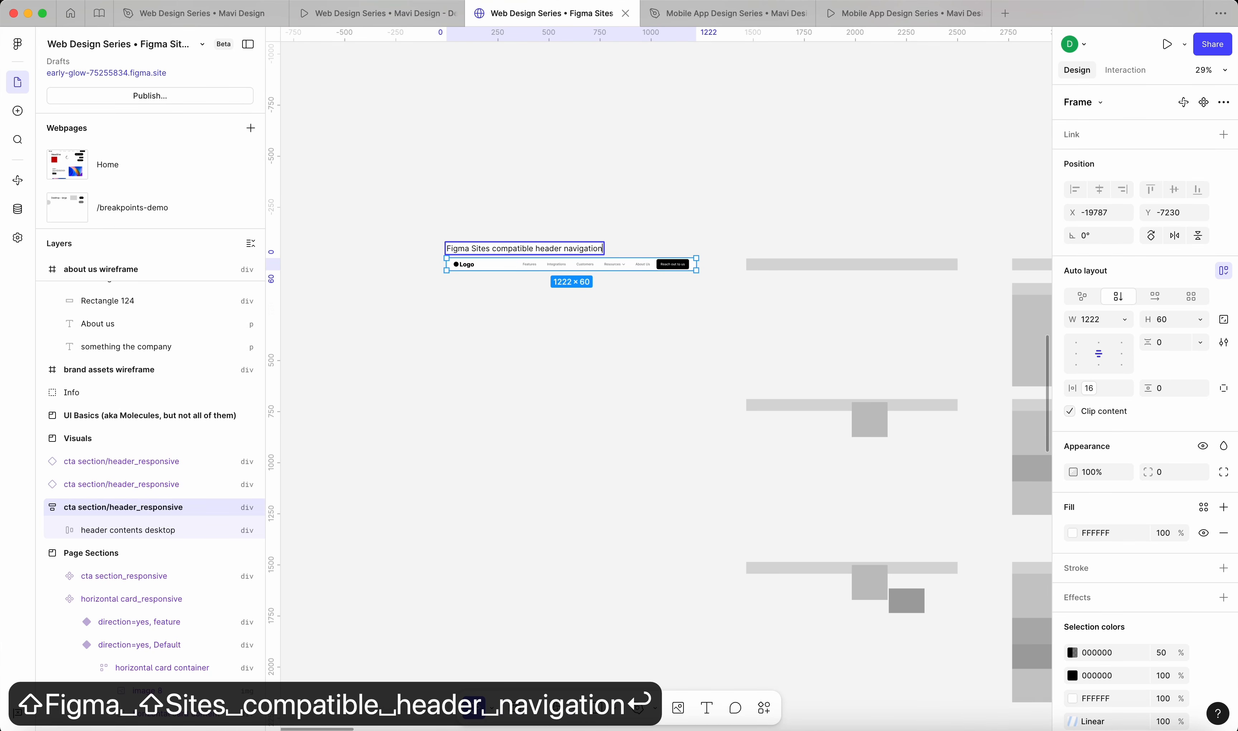
left_click(471, 185)
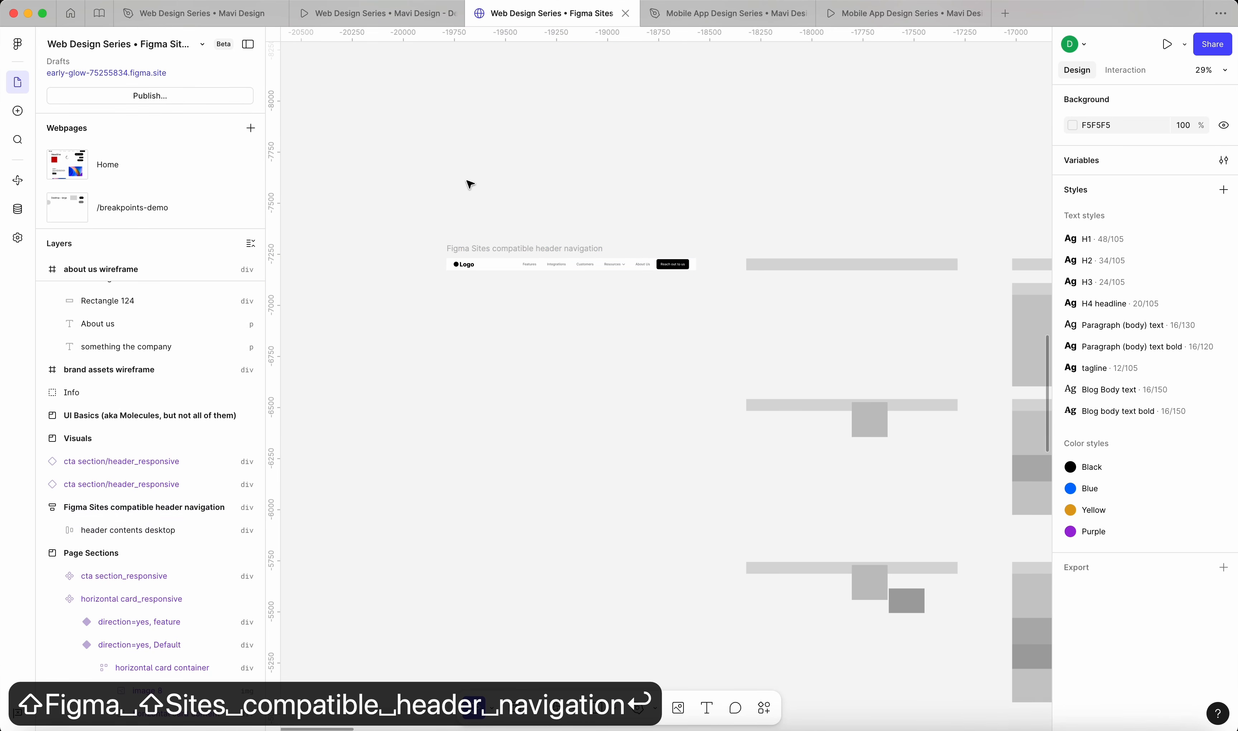
Widen the Figma Sites compatible header navigation frame to about 1314
left_click(575, 265)
left_click(555, 248)
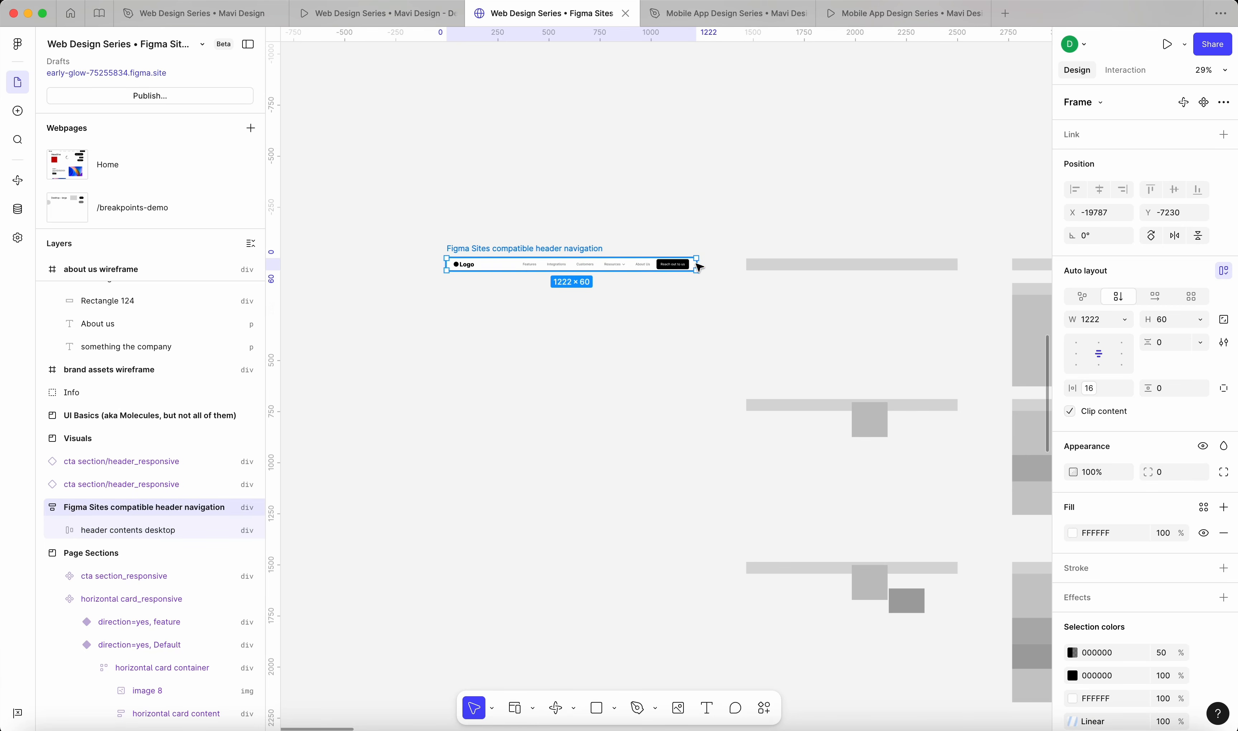
left_click_drag(697, 265, 716, 265)
Inspect the header's contents: the logo, the individual menu items and the Reach out to us button
left_click(684, 266)
scroll(486, 269, "up", 5)
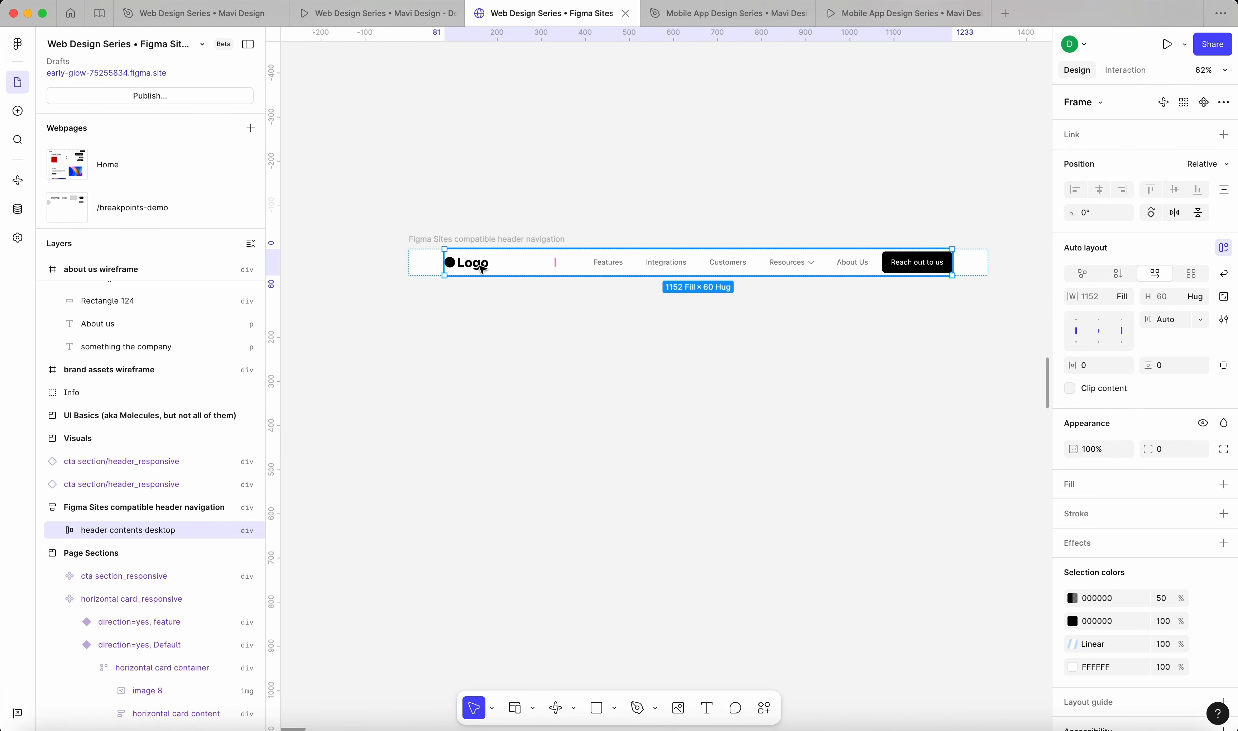
left_click(471, 263)
double_click(616, 269)
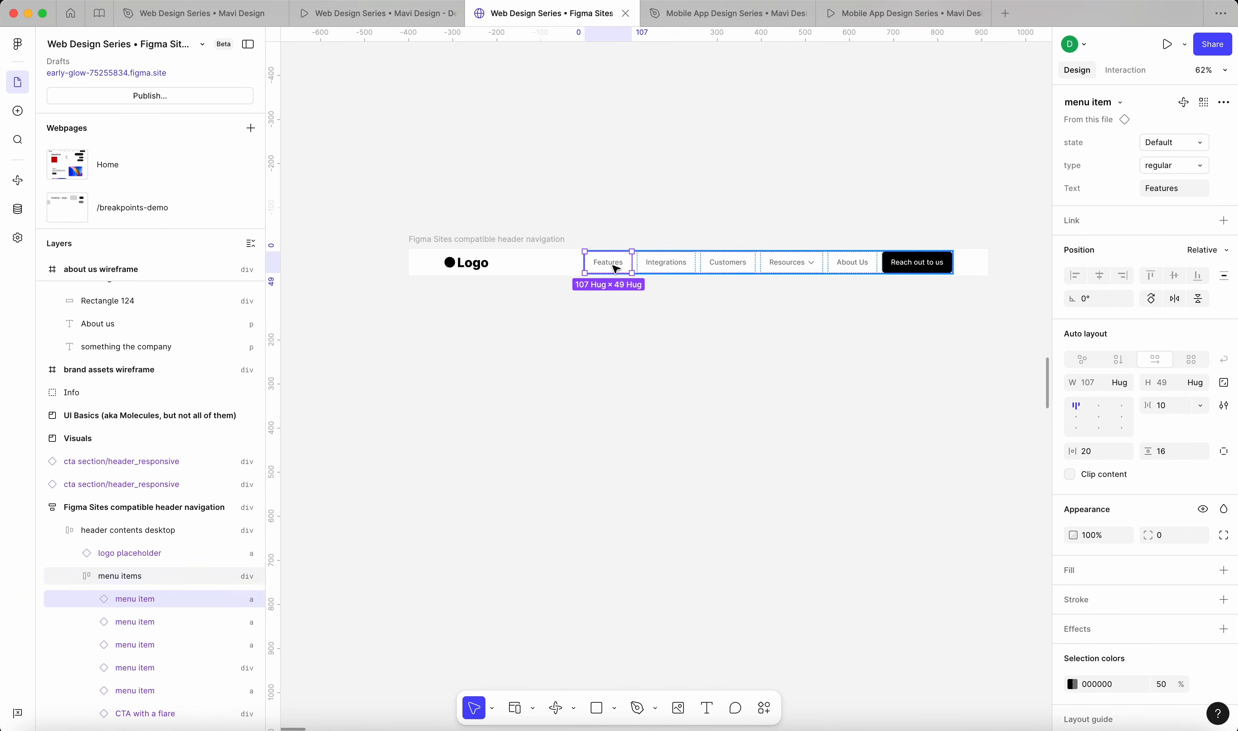
left_click(687, 266)
left_click(789, 268)
left_click(859, 269)
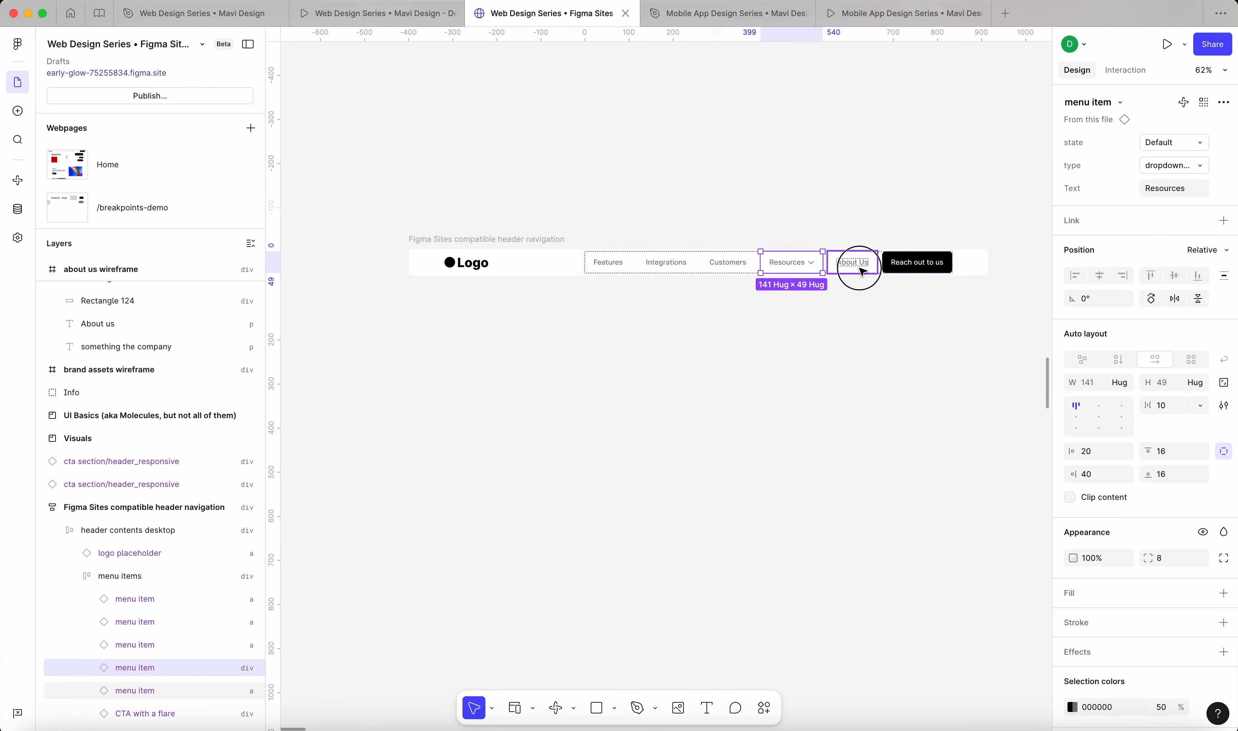
left_click(917, 267)
left_click(743, 212)
Turn the Figma Sites compatible header navigation frame into a component
left_click(520, 247)
scroll(520, 247, "down", 5)
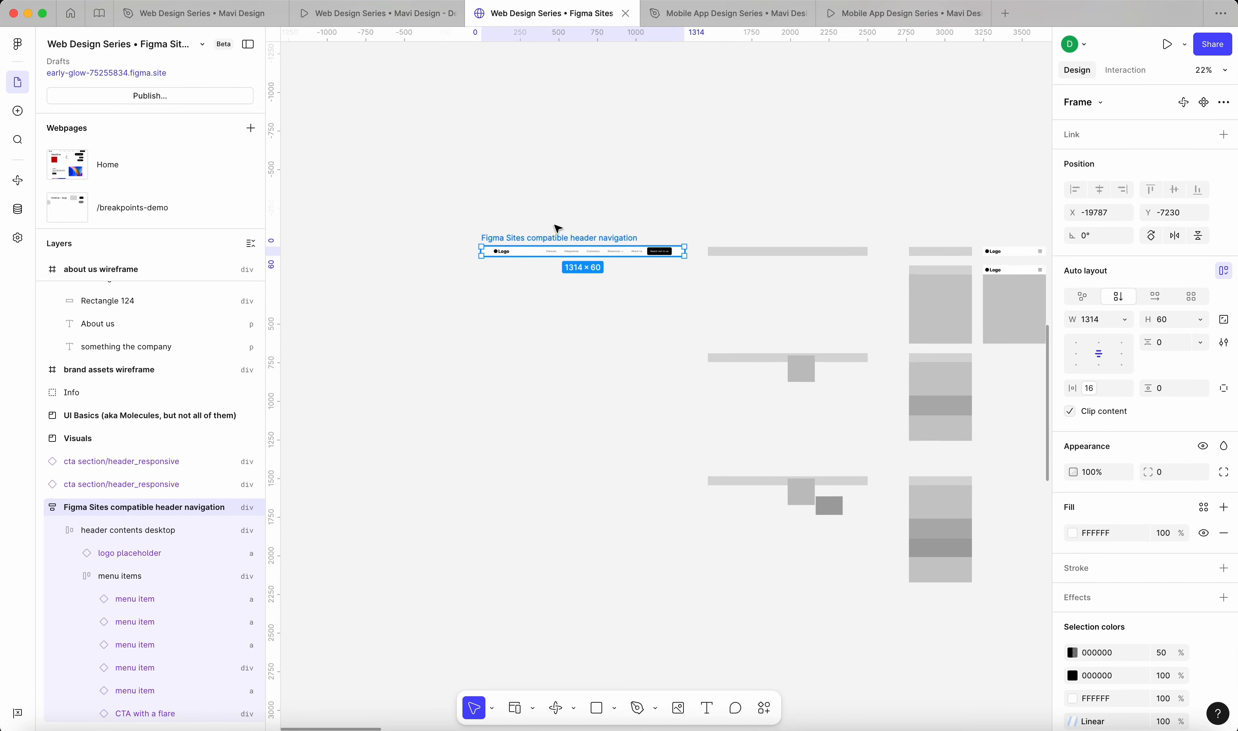
left_click(625, 213)
scroll(589, 240, "up", 3)
left_click(544, 240)
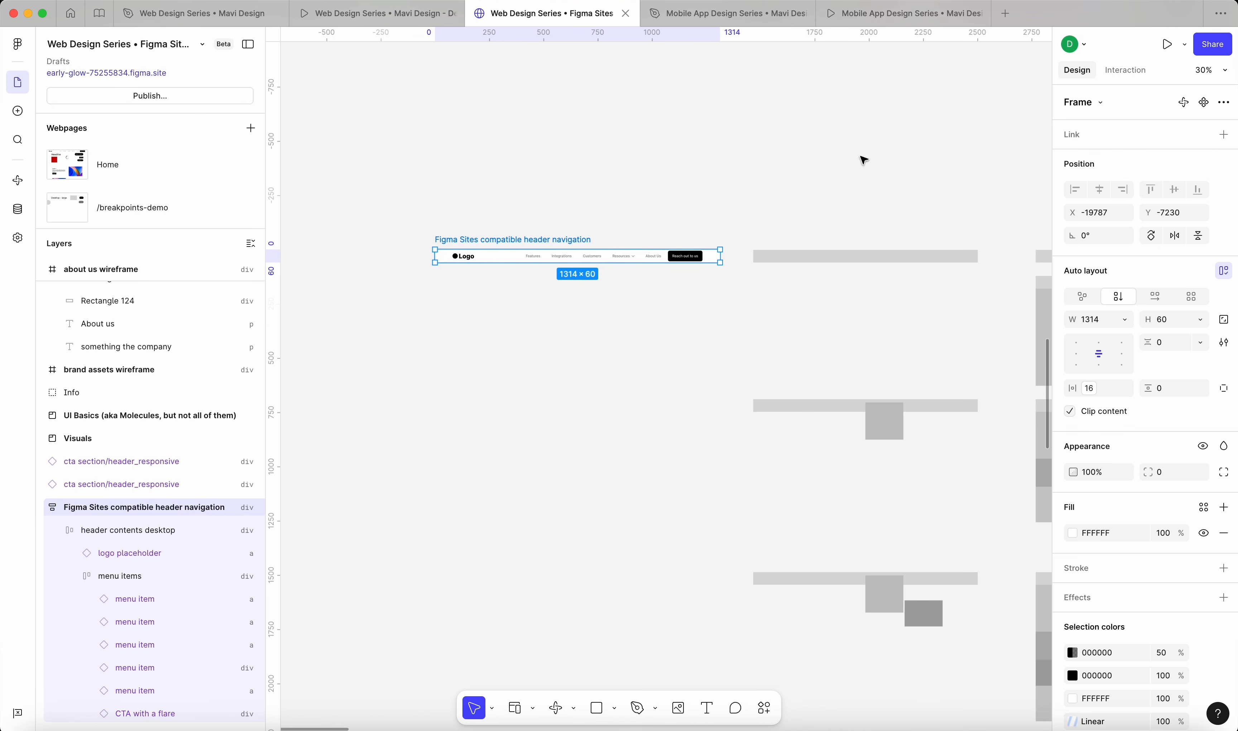
left_click(1205, 103)
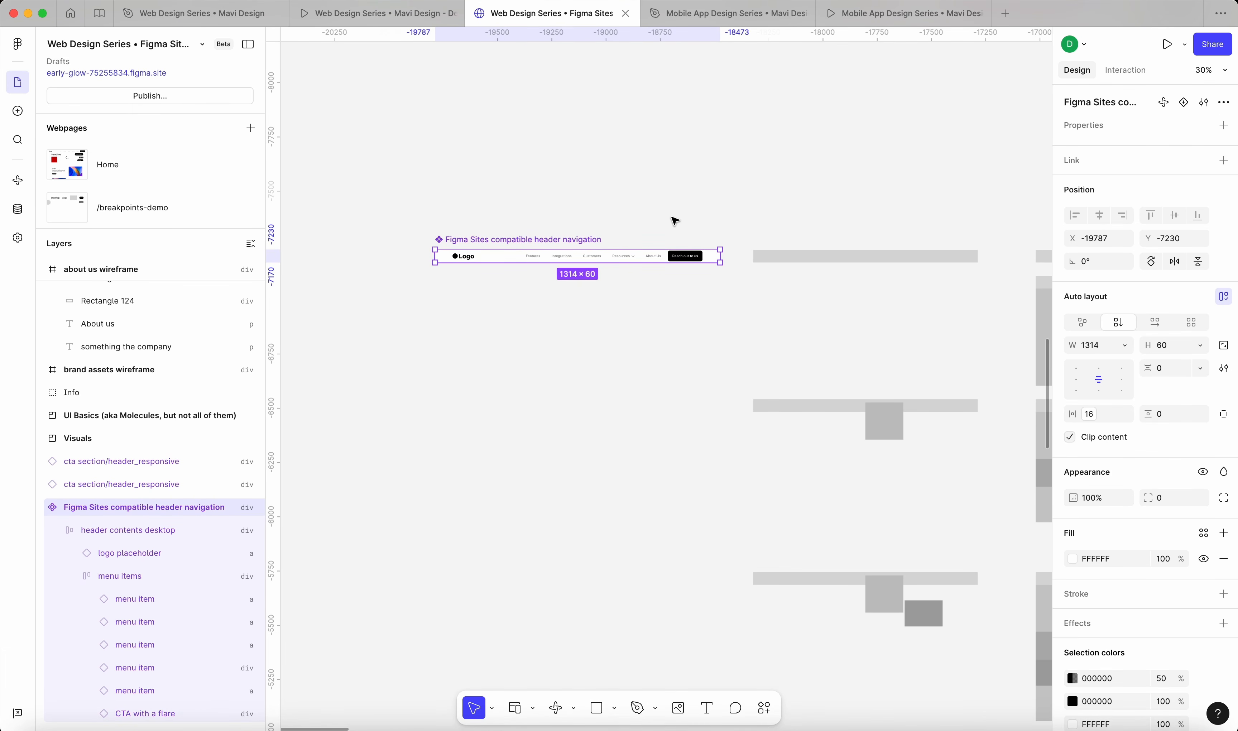
Review the height sizing options of the header navigation component
left_click(1201, 345)
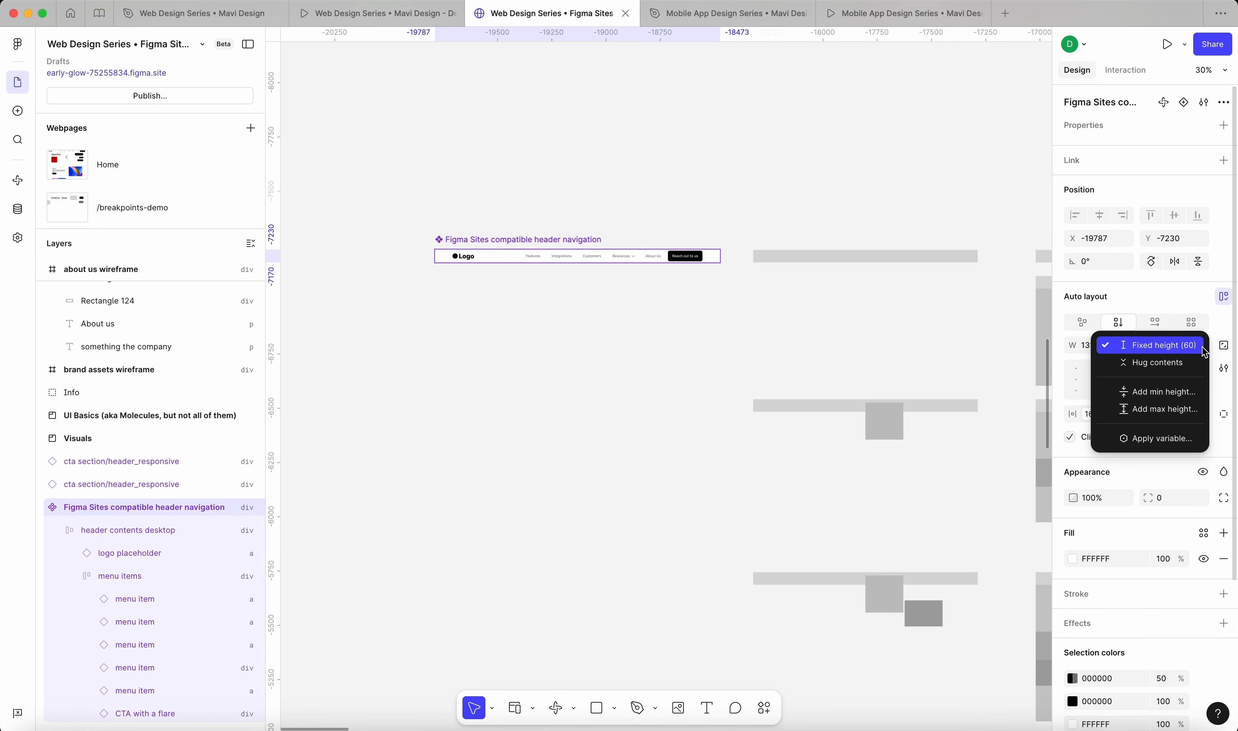
left_click(722, 196)
left_click(1201, 343)
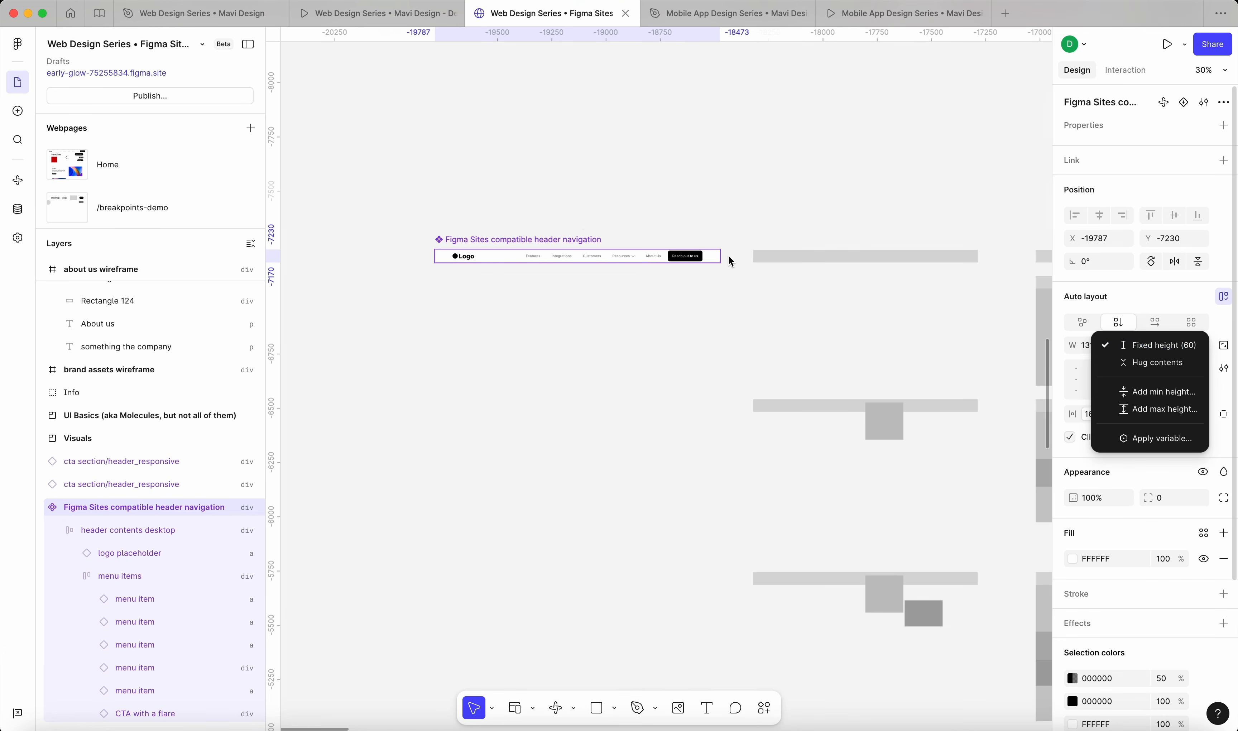
left_click(761, 356)
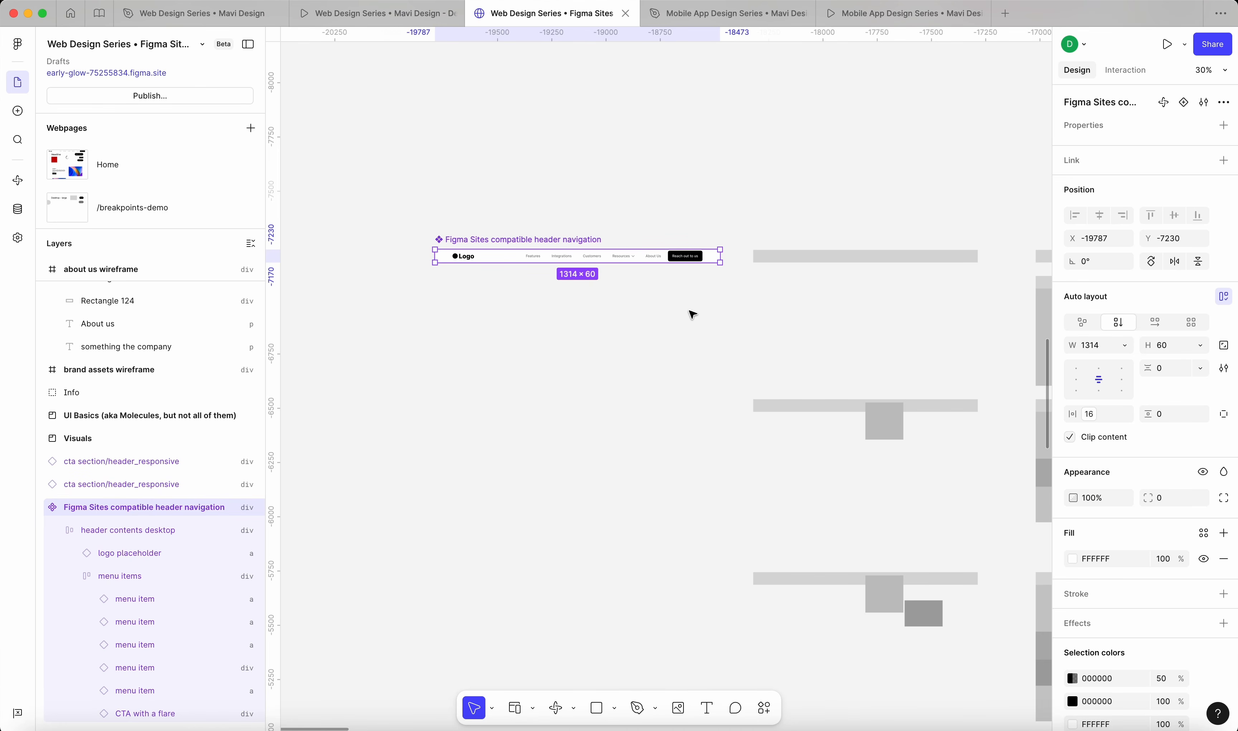
Add a second variant to the header navigation component and extend the component set's height to about 860
left_click(683, 325)
left_click(600, 259)
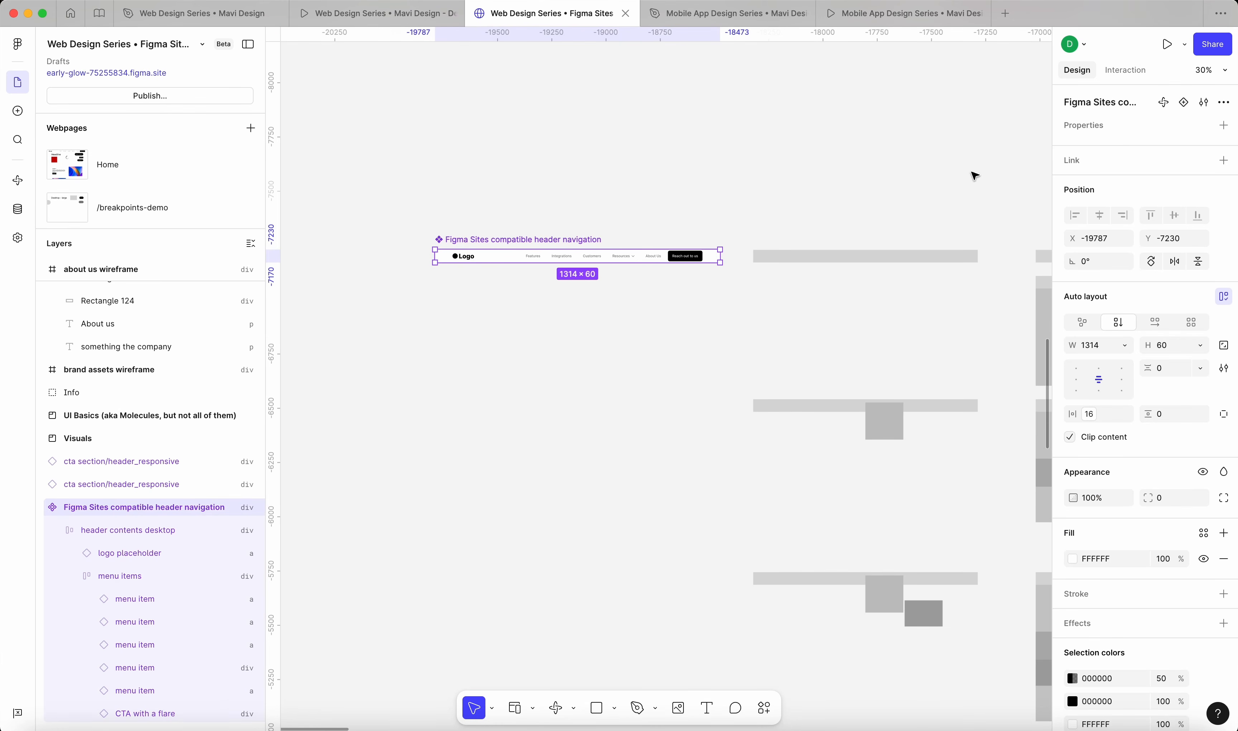
left_click(1189, 102)
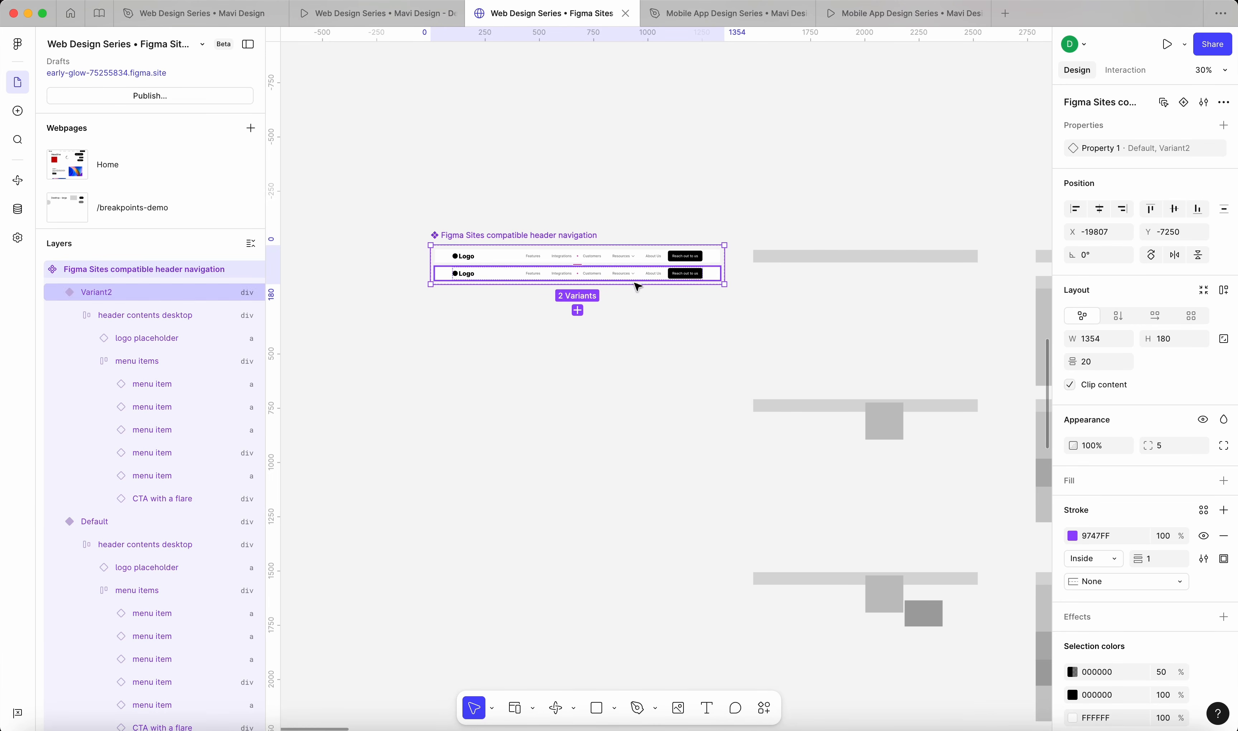
left_click_drag(528, 285, 530, 434)
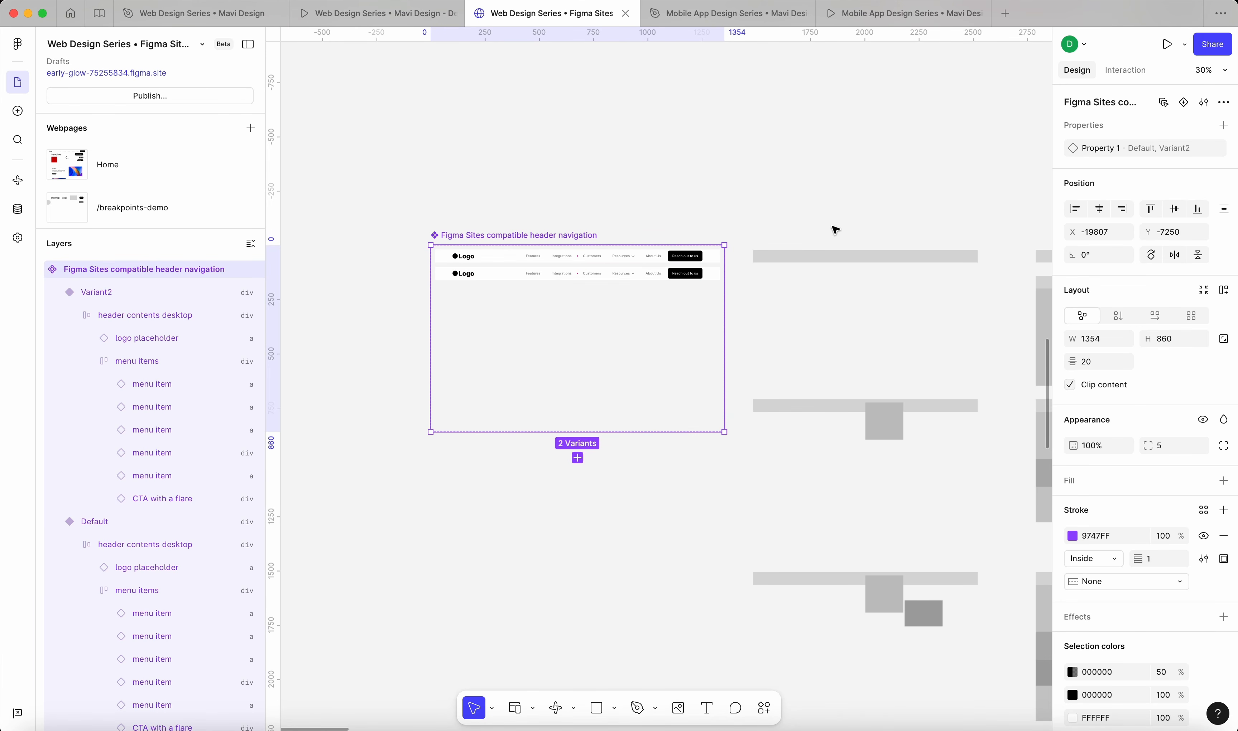
Rename the header component set's variant property as "state"
left_click(637, 209)
left_click(564, 232)
left_click(1204, 148)
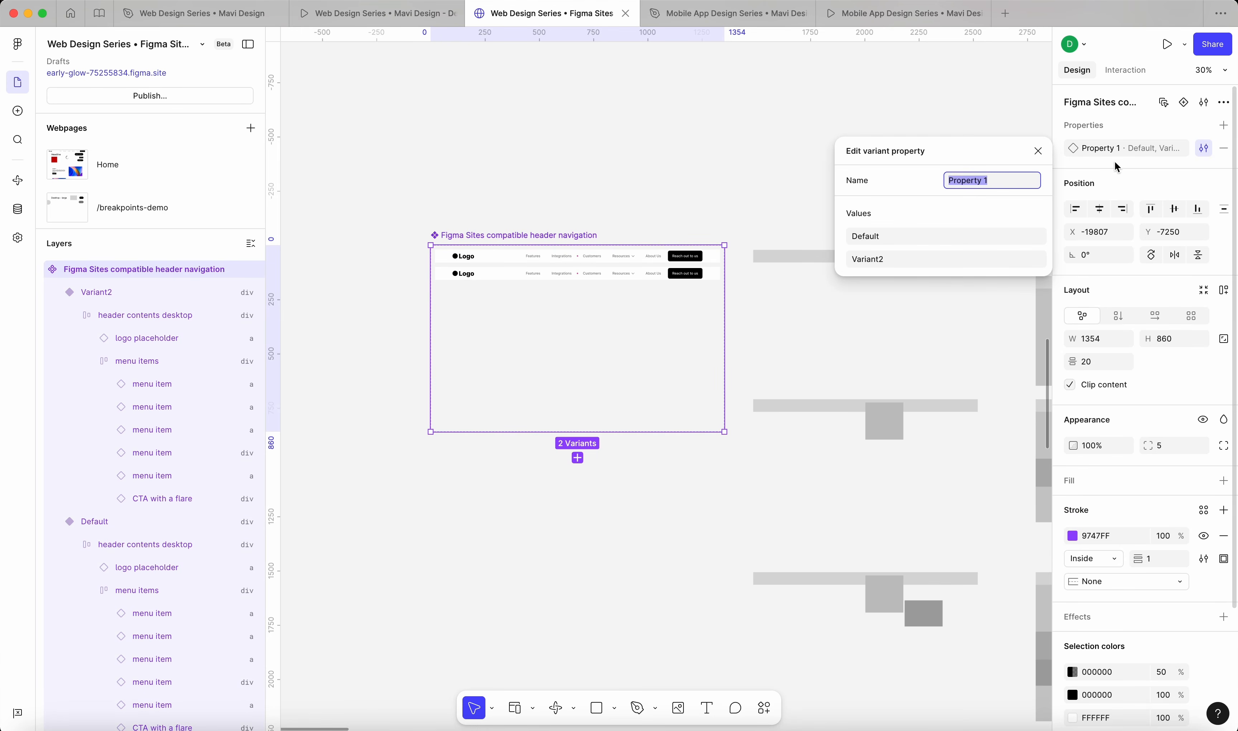
left_click(1204, 148)
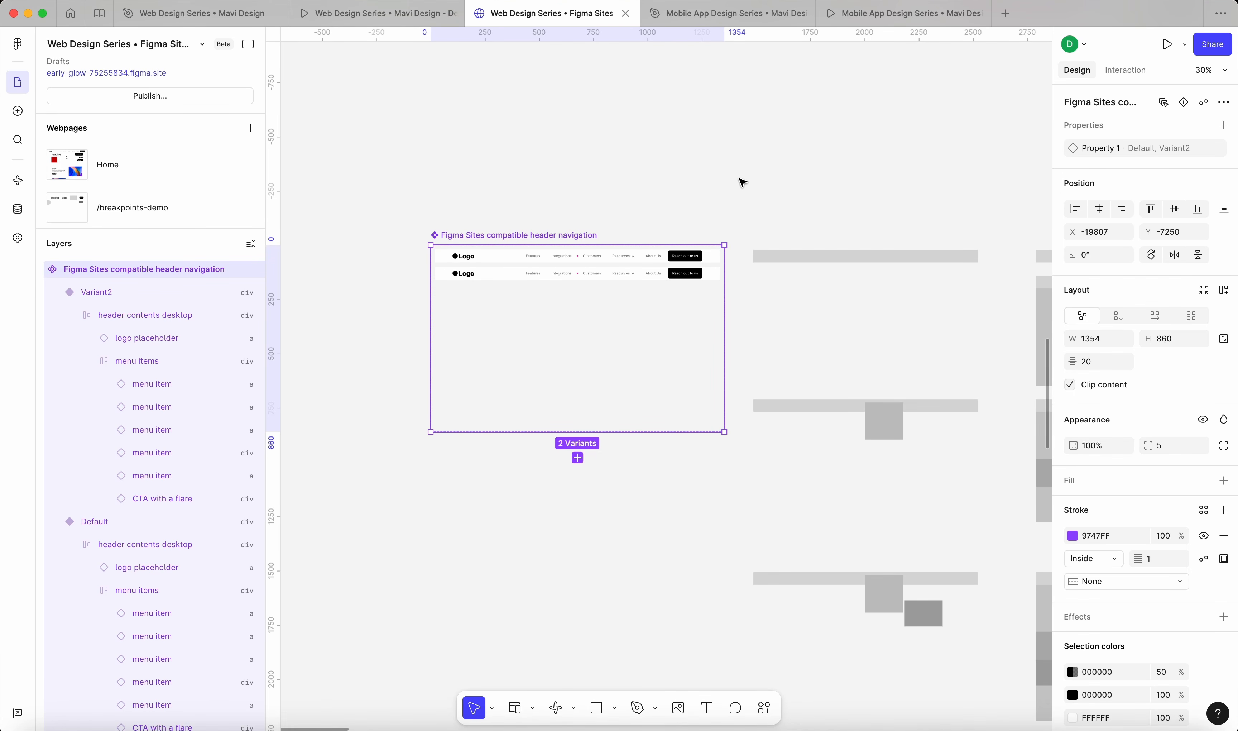
left_click(1204, 147)
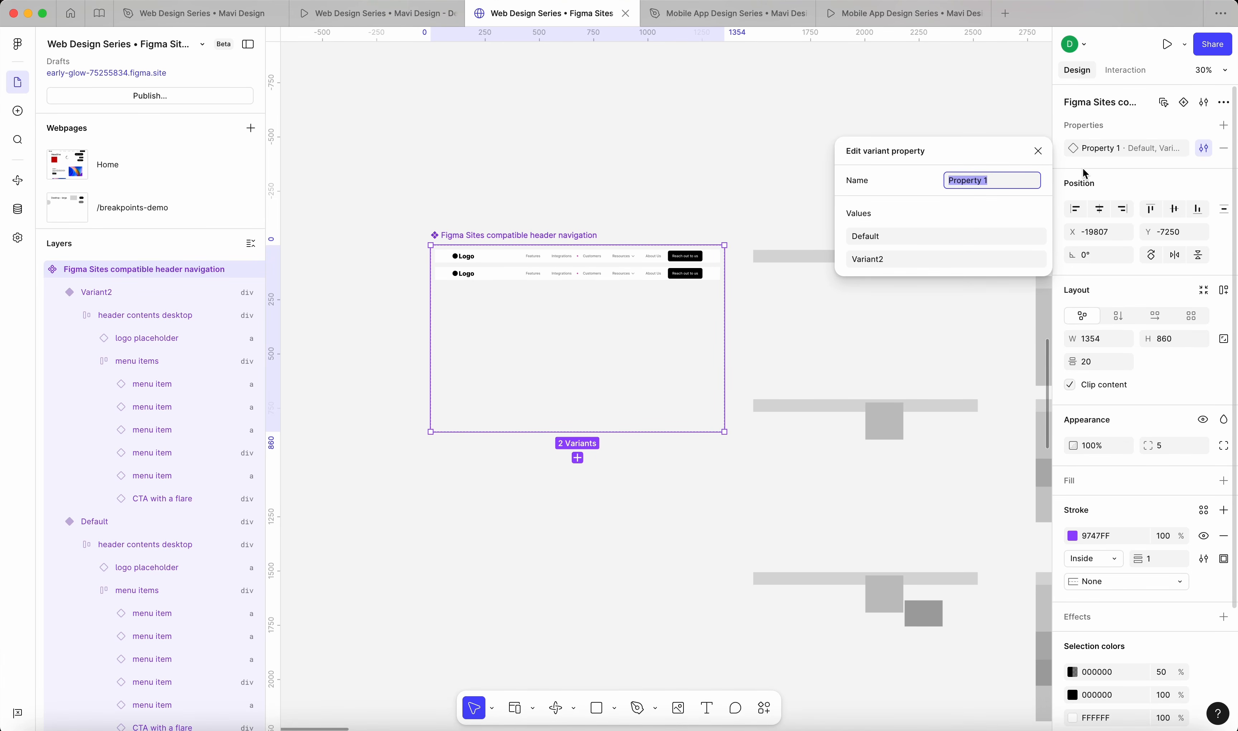
type("state")
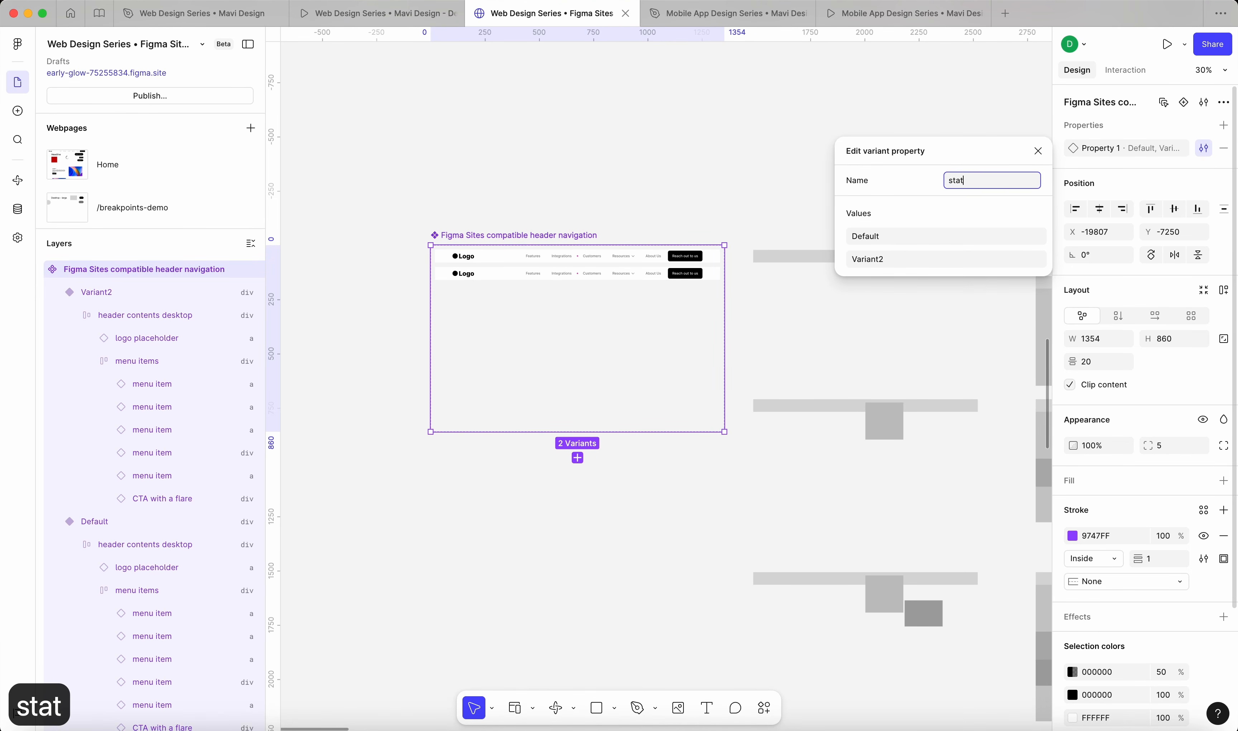
key("Return")
Rename the first value of the state property as "default" in lowercase
left_click(959, 237)
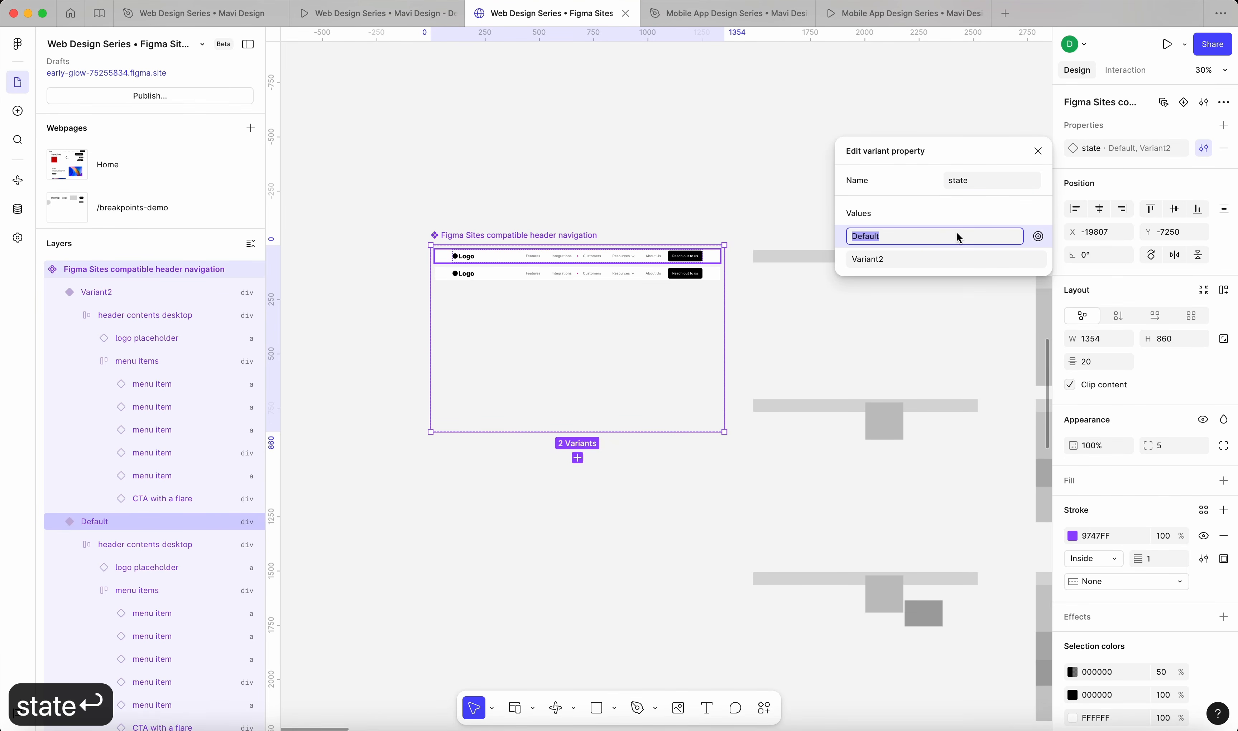
type("default")
key("Return")
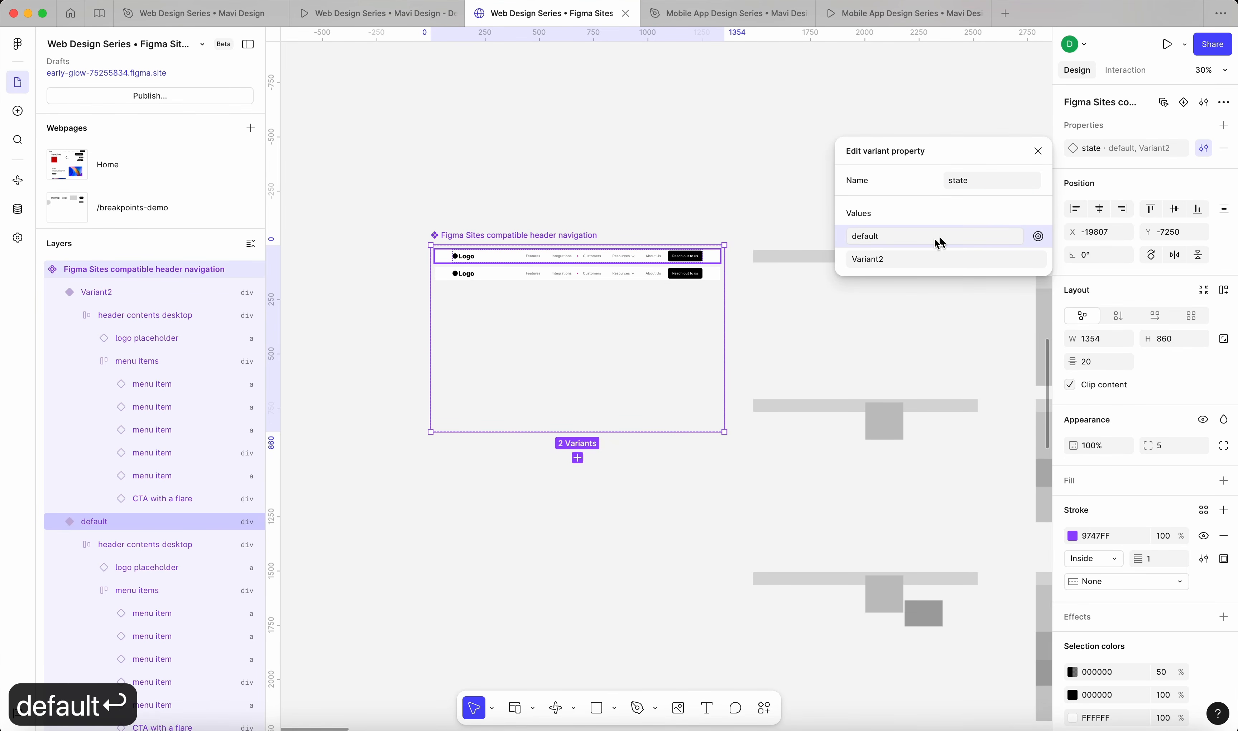
Rename the second value of the state property as "dropdown_resources"
left_click(898, 258)
scroll(629, 284, "up", 5)
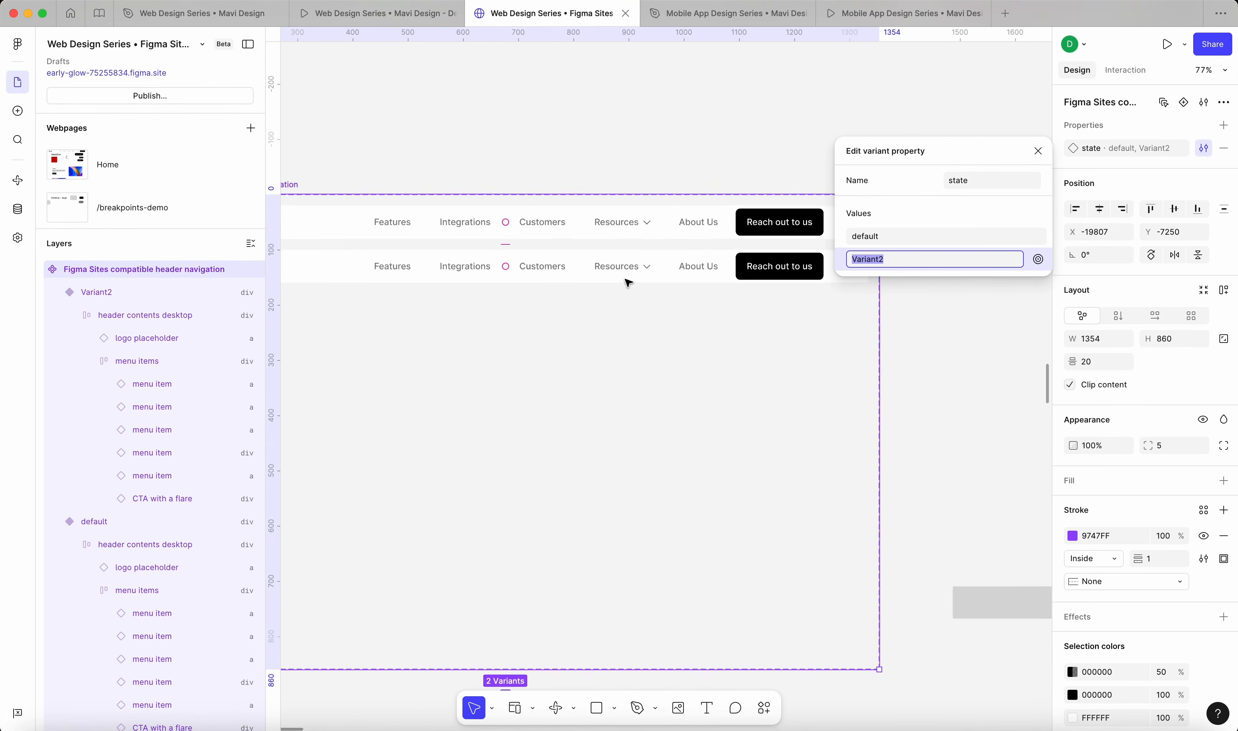
type("re")
key("BackSpace")
key("BackSpace")
type("drop")
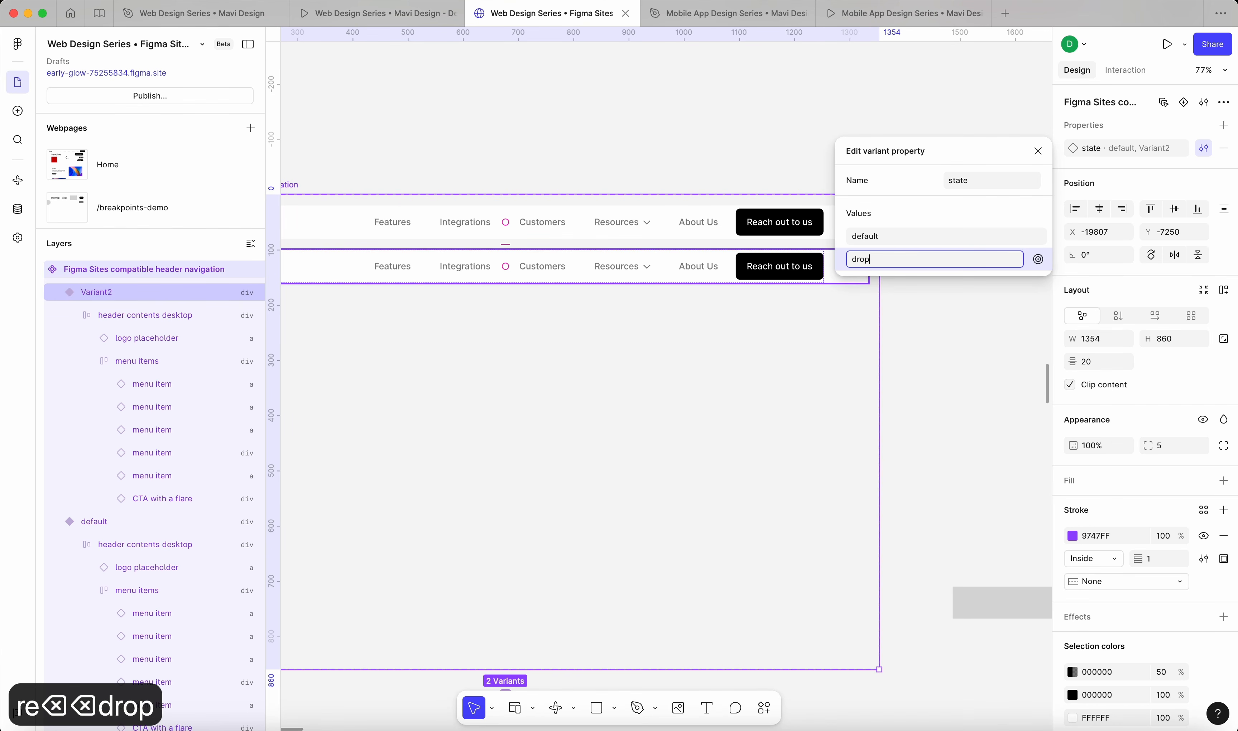
type("down_")
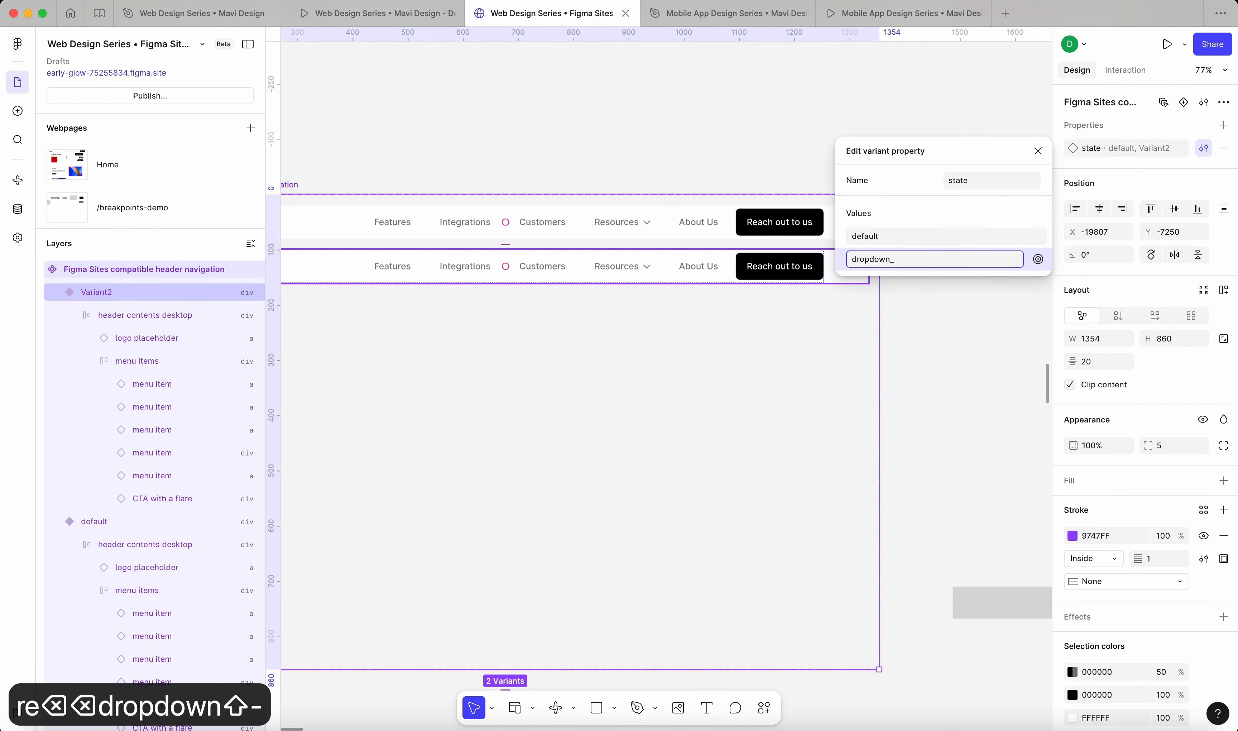
type("resources")
key("Return")
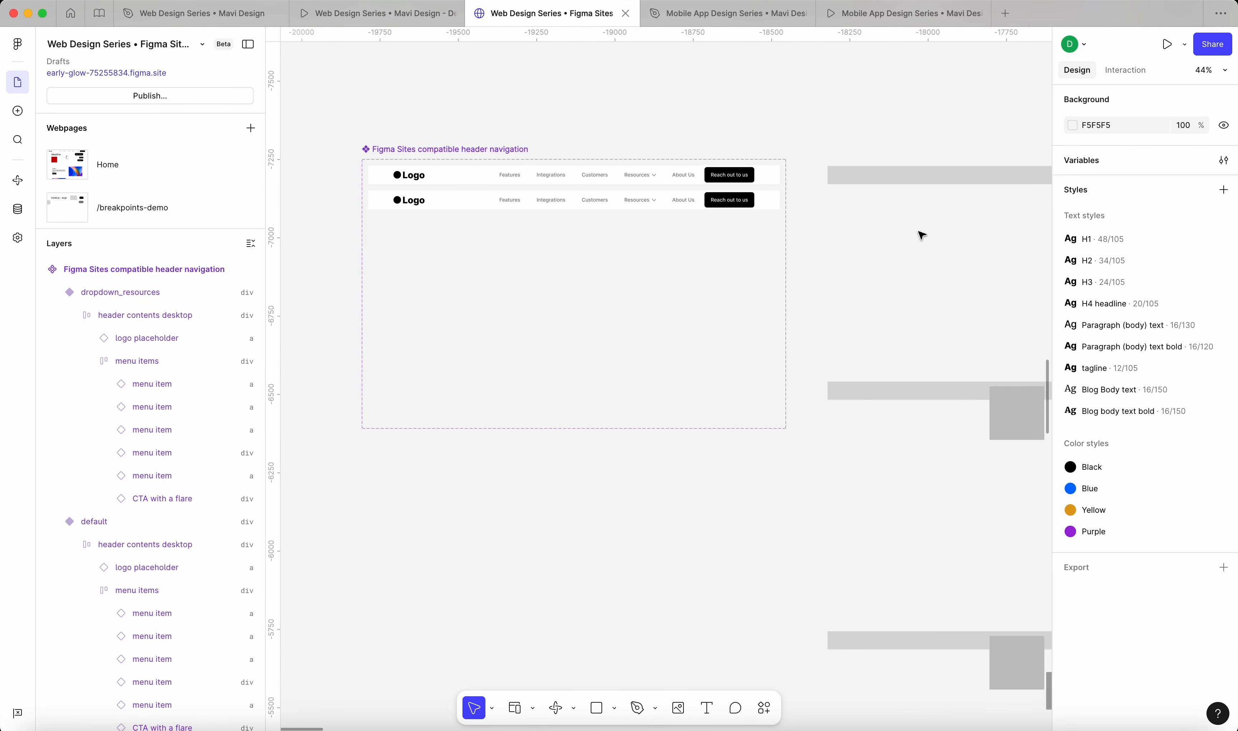
Copy the "resources dropdown" frame below the cta section/header_responsive component in the Page Sections area
scroll(922, 235, "down", 5)
scroll(903, 236, "right", 5)
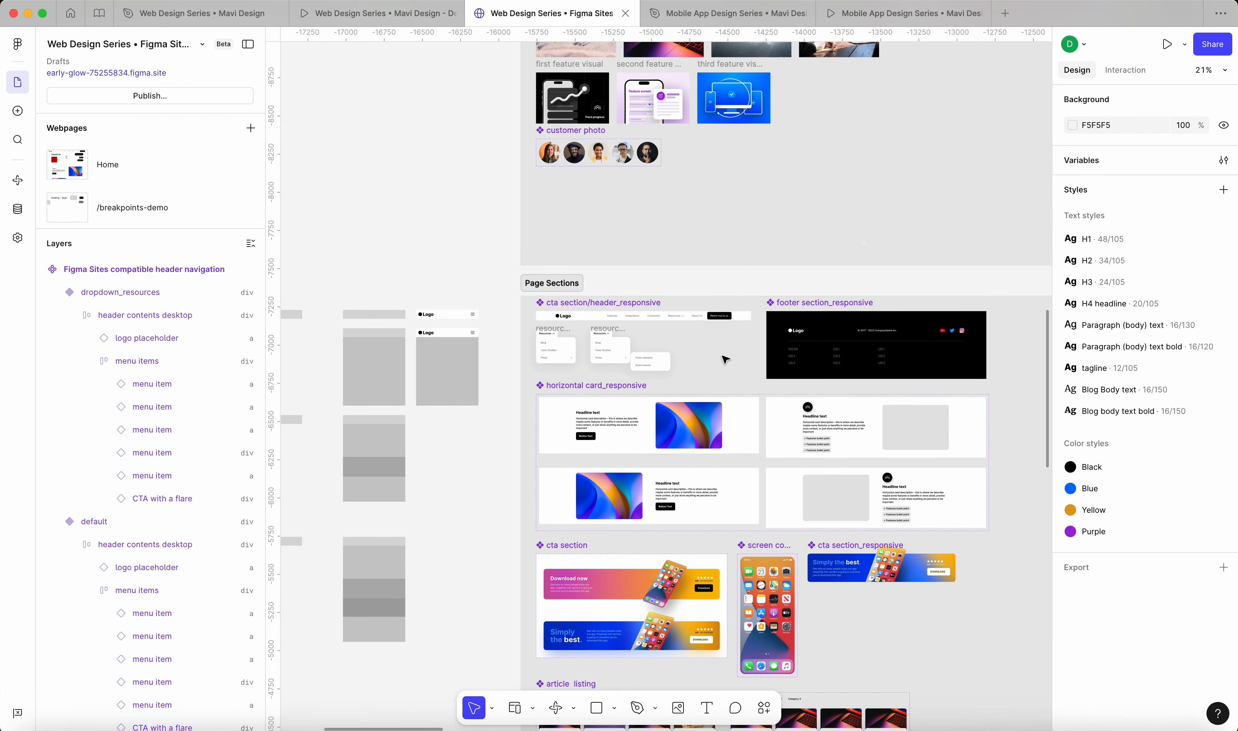
scroll(725, 360, "up", 5)
scroll(401, 309, "up", 5)
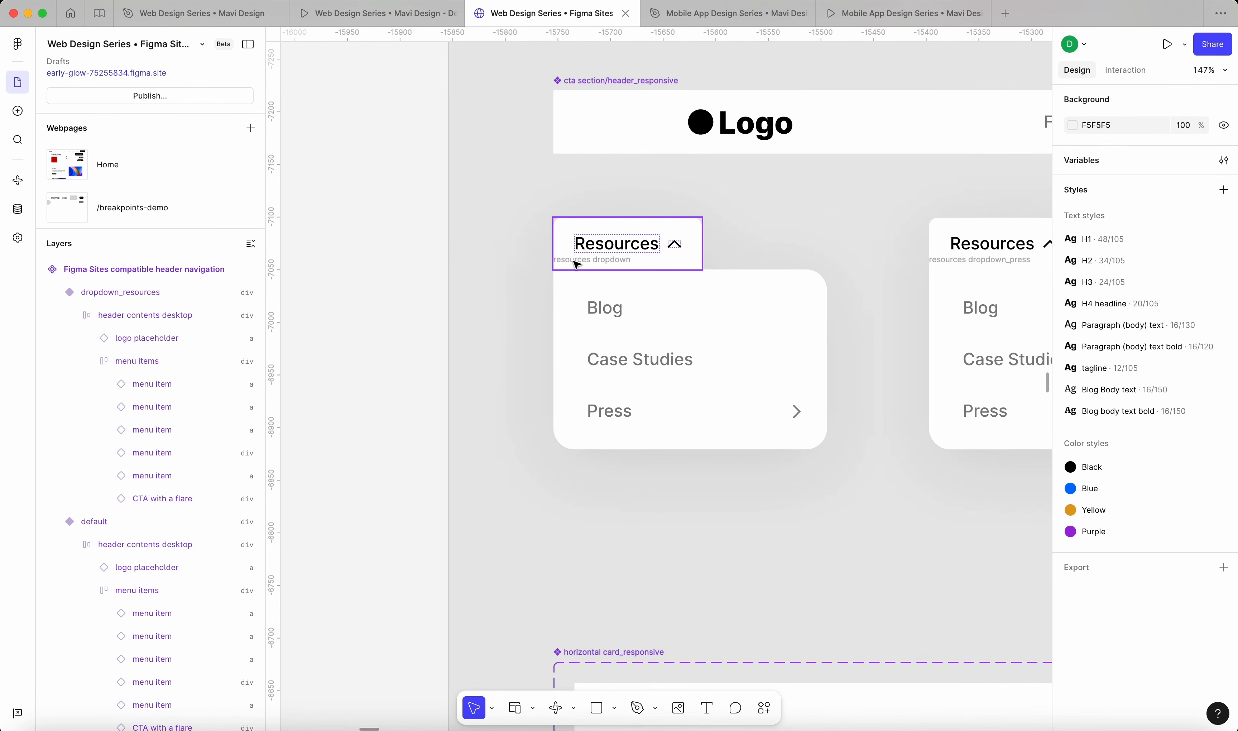
left_click(565, 280)
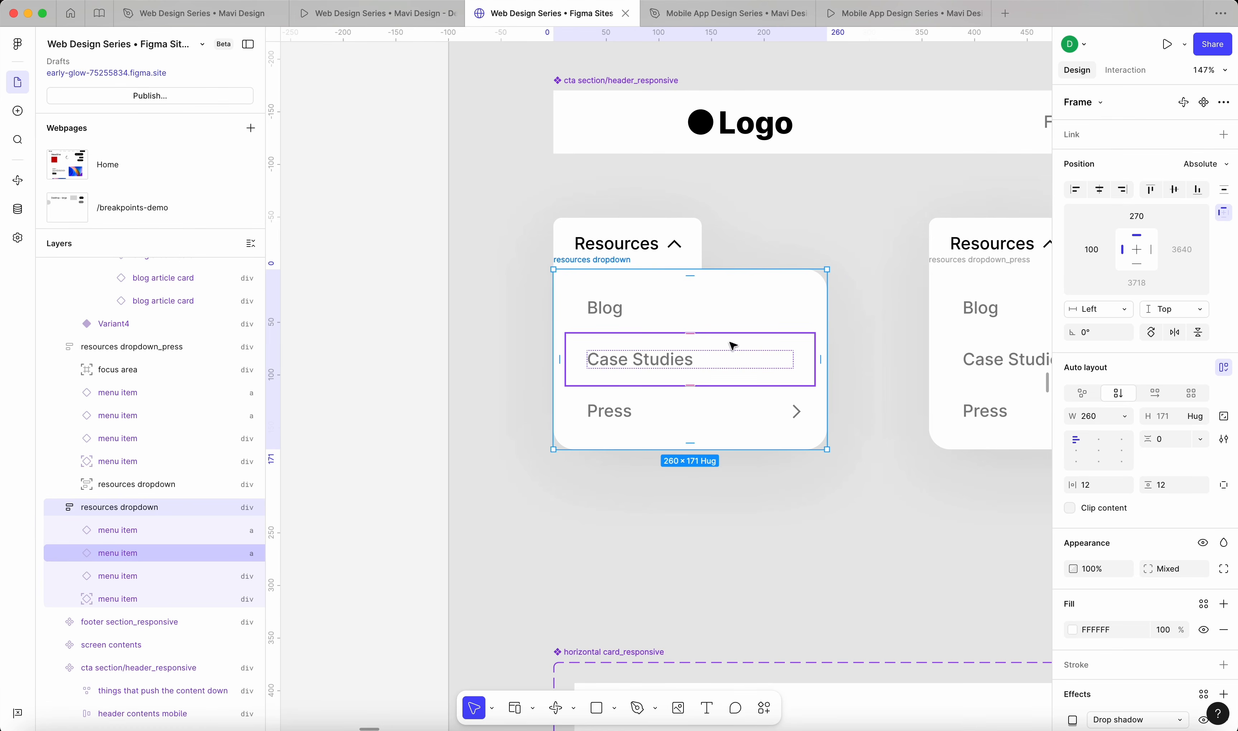
scroll(732, 345, "down", 3)
key("super+c")
key("super+c")
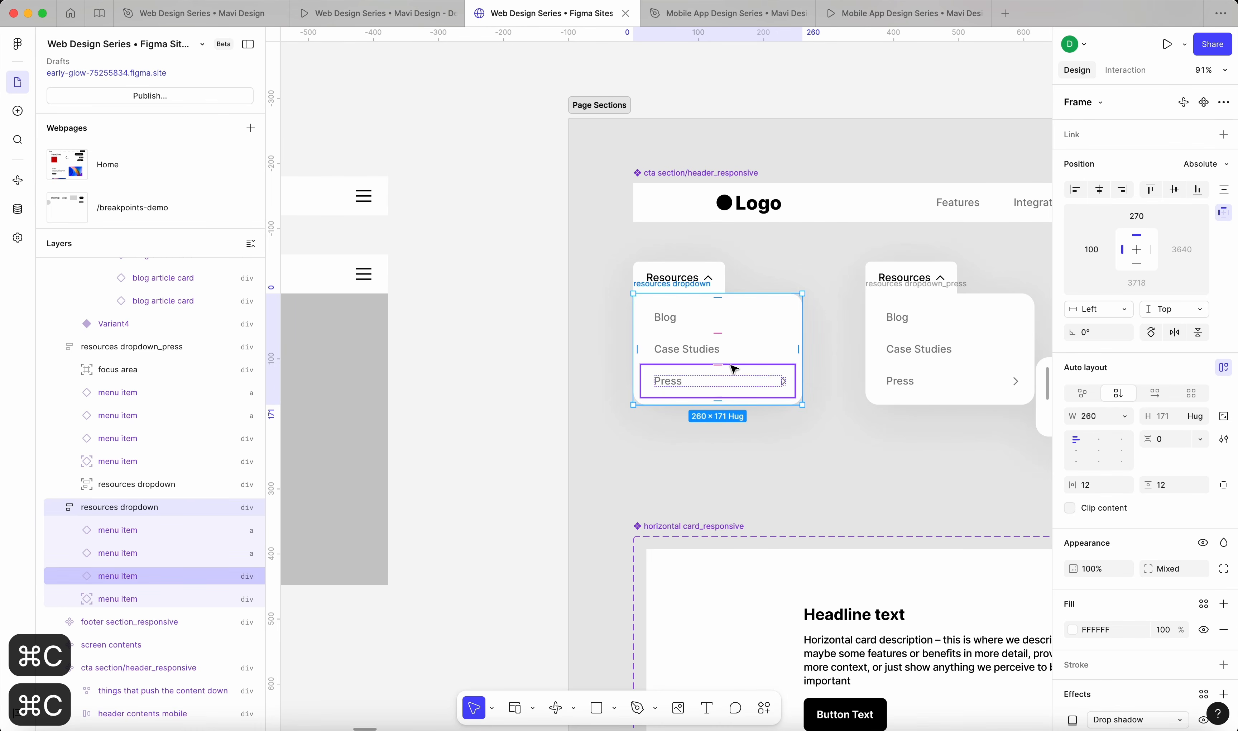
Paste the resources dropdown into the dropdown_resources variant of the Figma Sites compatible header navigation
scroll(734, 369, "down", 5)
scroll(735, 363, "left", 15)
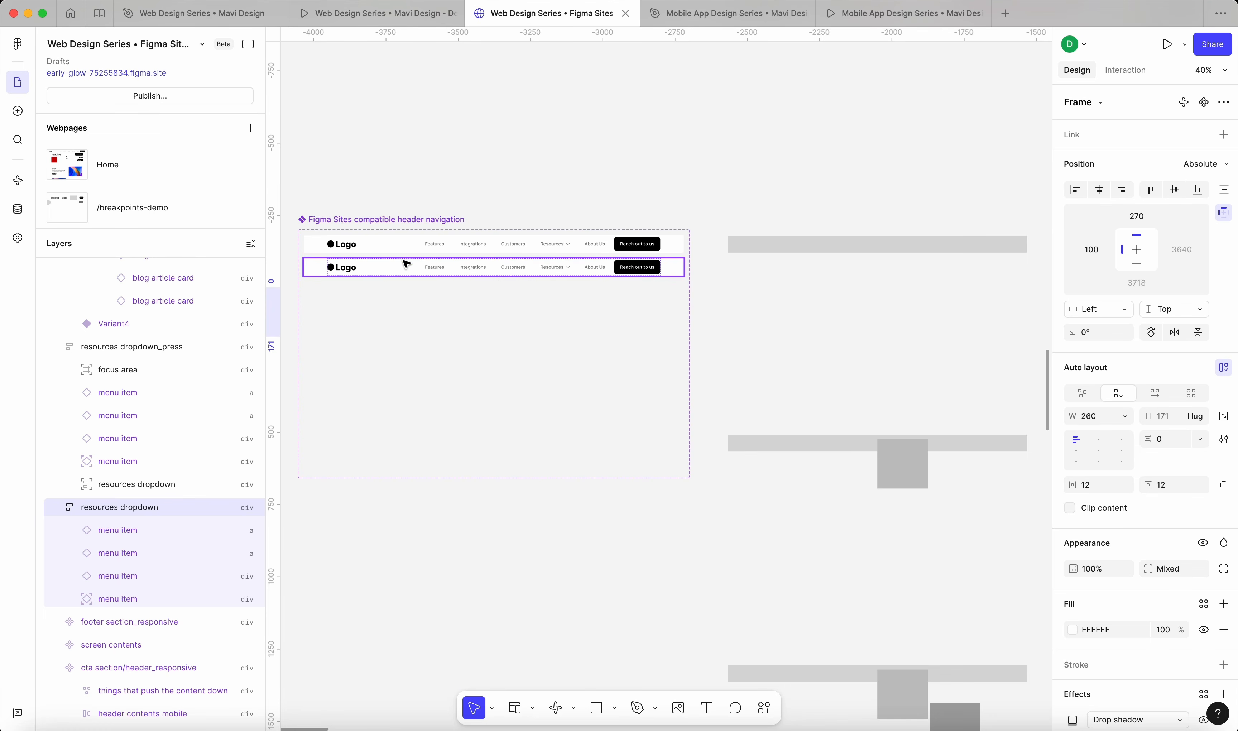
scroll(407, 264, "up", 5)
left_click(430, 271)
key("super+v")
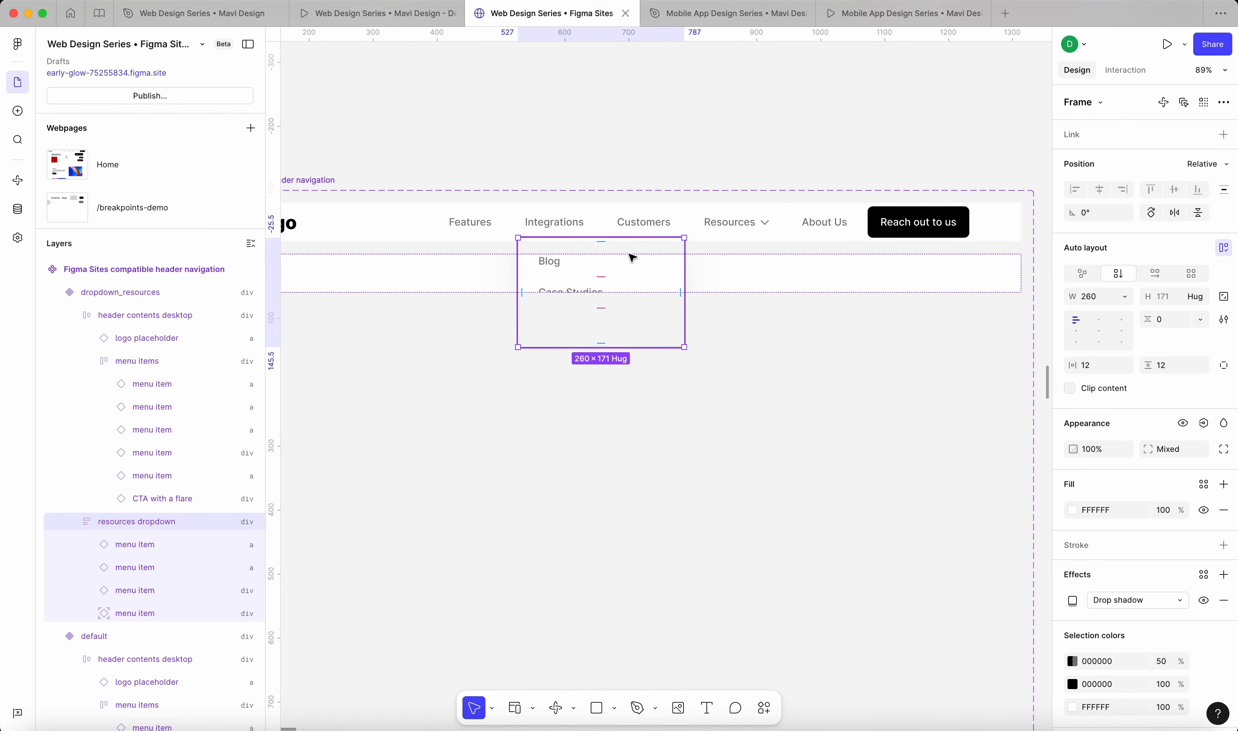
Change the pasted resources dropdown's positioning from relative to absolute
left_click(1213, 167)
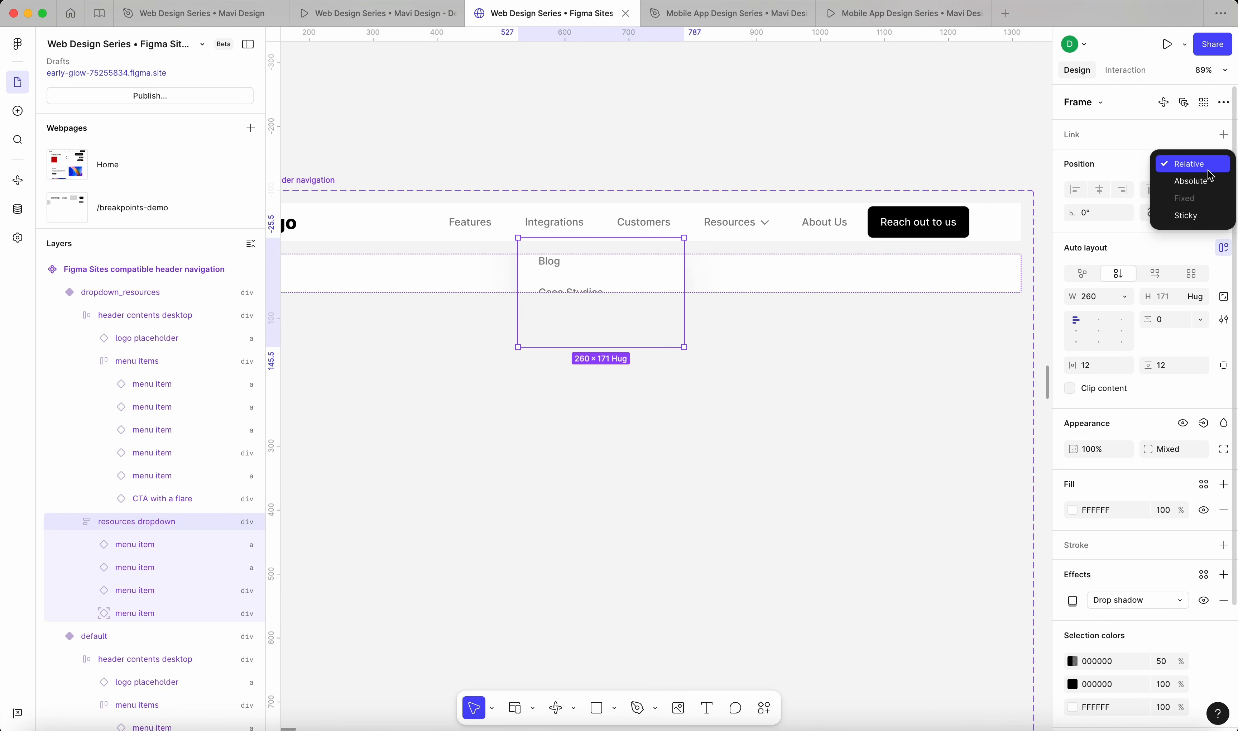
left_click(1126, 169)
left_click(1202, 165)
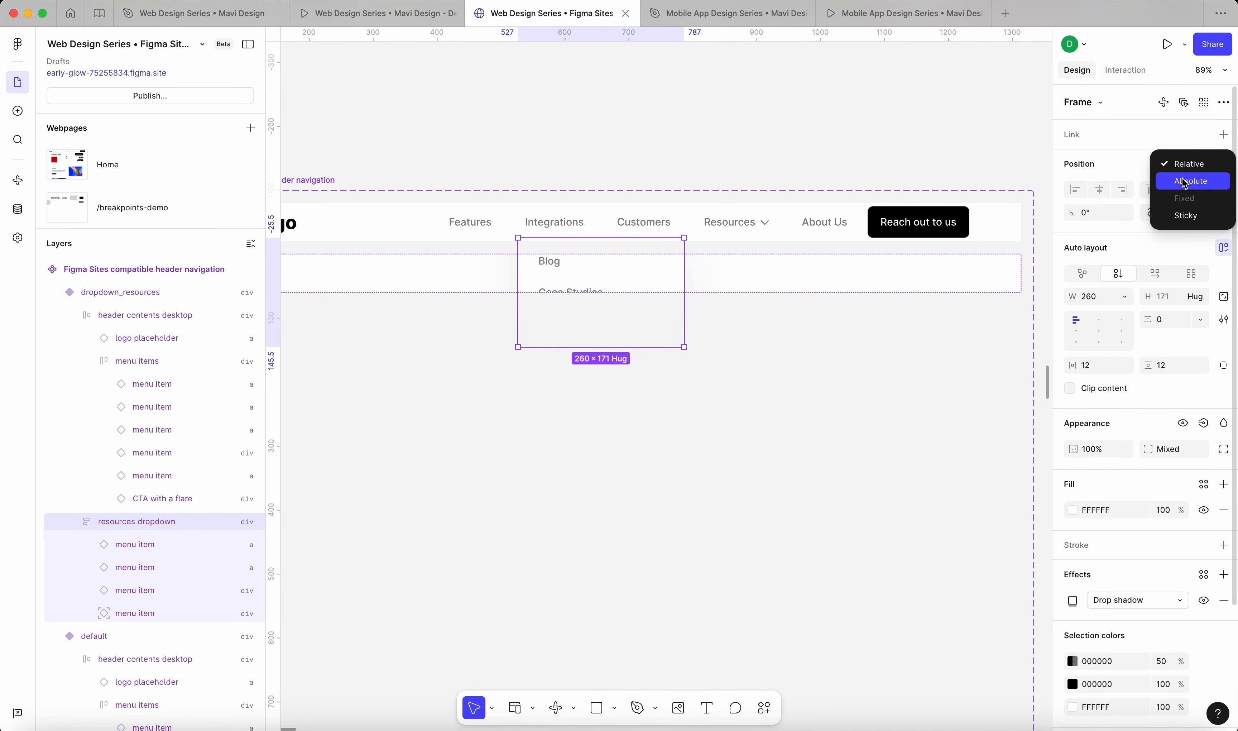
left_click(1185, 182)
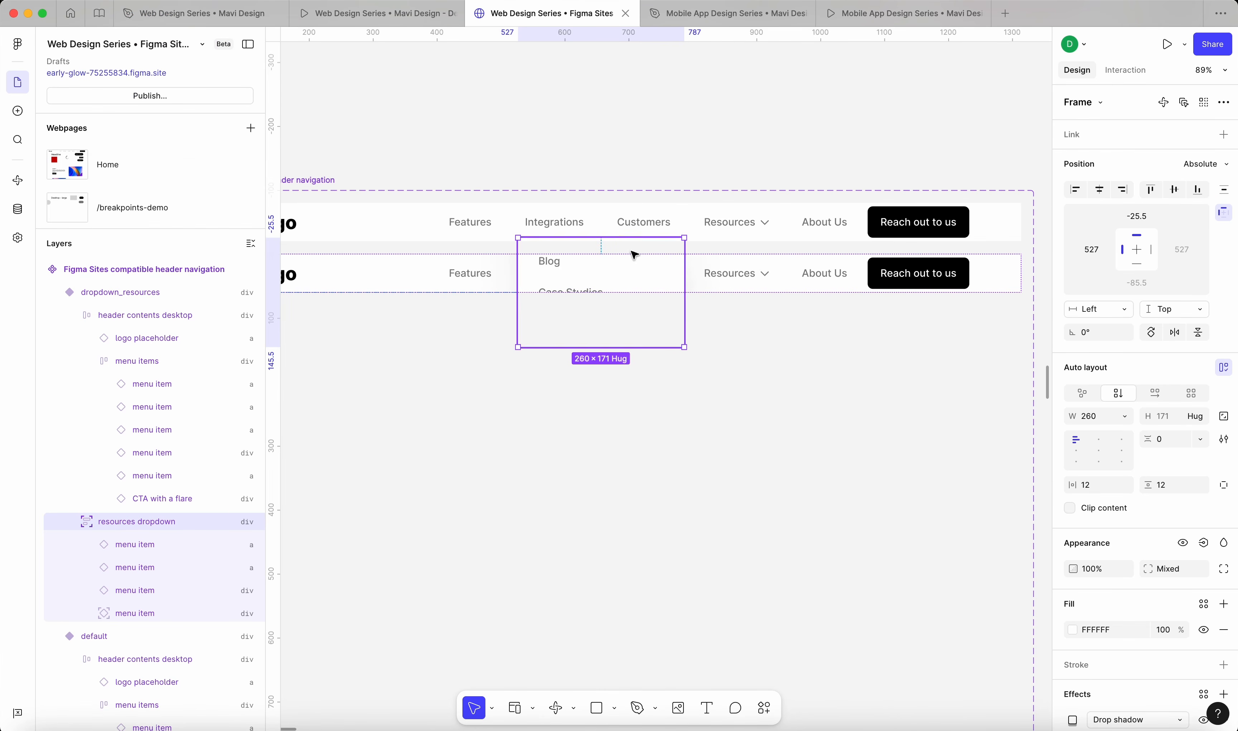
left_click(213, 22)
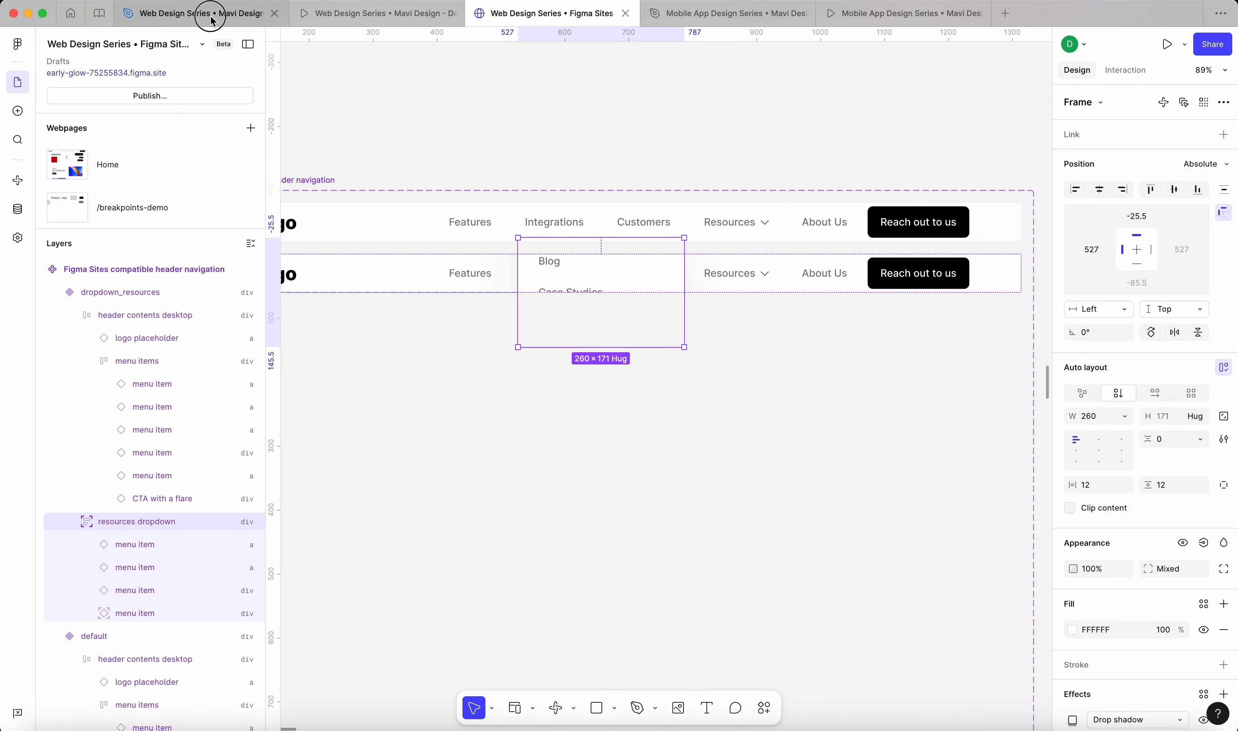
left_click(566, 21)
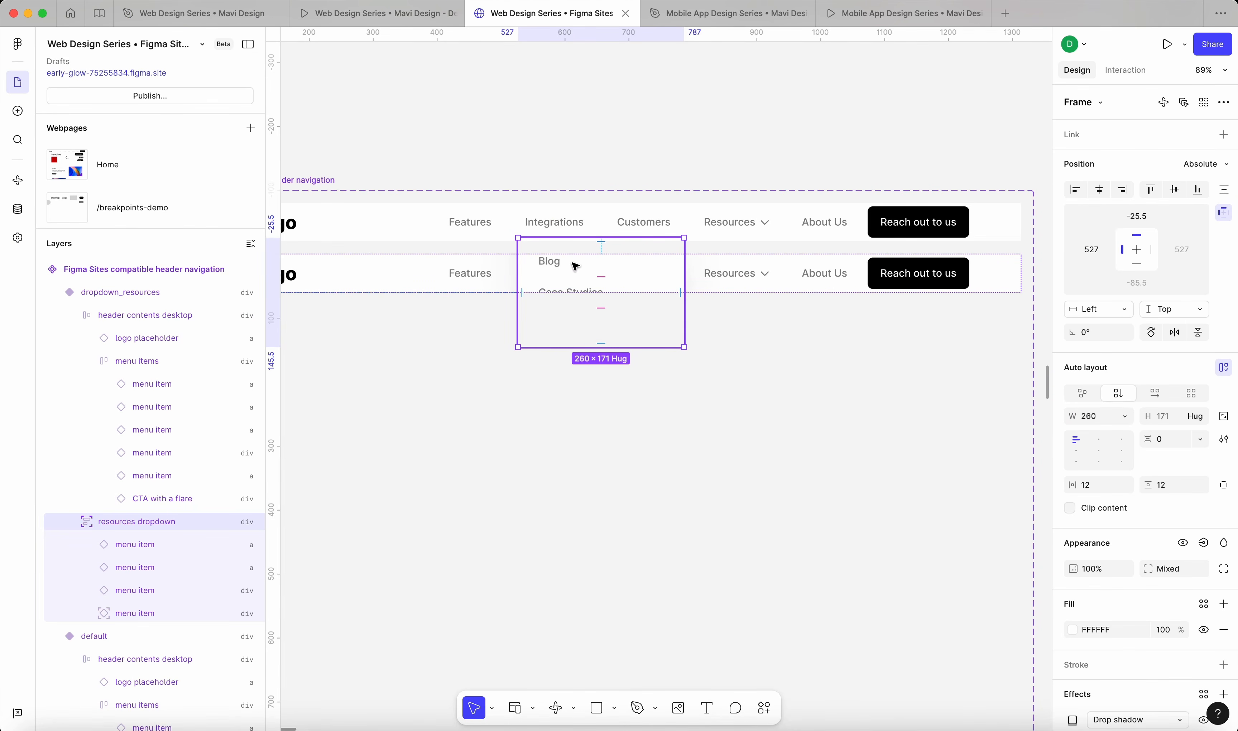
Move the resources dropdown down 80 px within its variant, to a top offset of 54.5
key("shift+Down")
key("shift+Down")
key("shift+Down")
key("shift+Down")
key("shift+Down")
key("shift+Down")
key("shift+Down")
key("shift+Down")
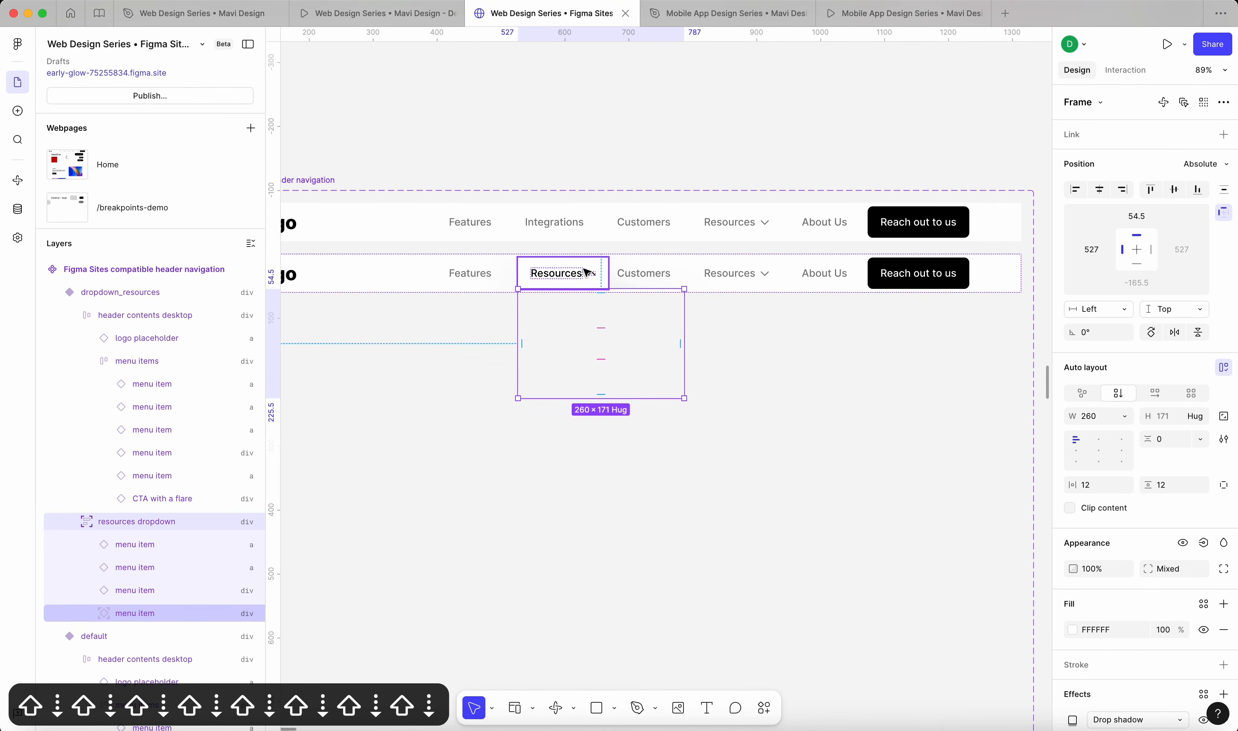
Lower the resources dropdown's opacity to 70%
scroll(577, 270, "up", 5)
left_click(1094, 568)
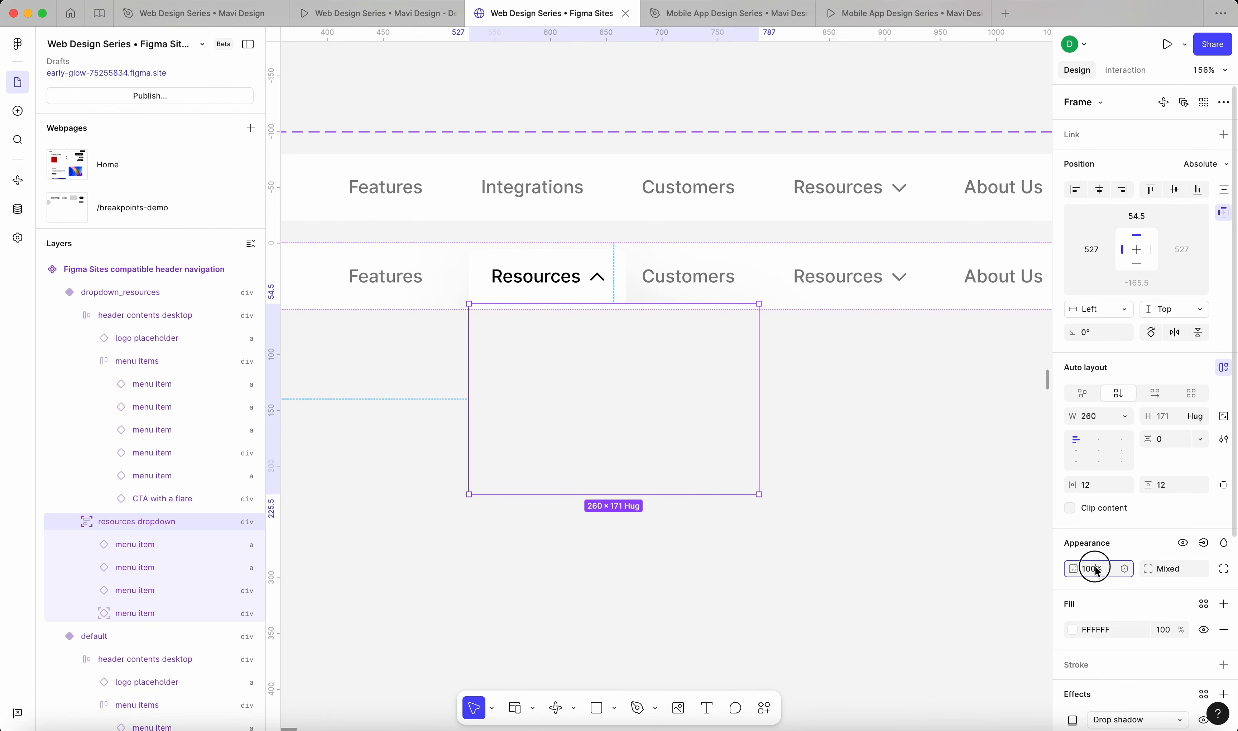
key("shift+Down")
key("shift+Down")
key("shift+Down")
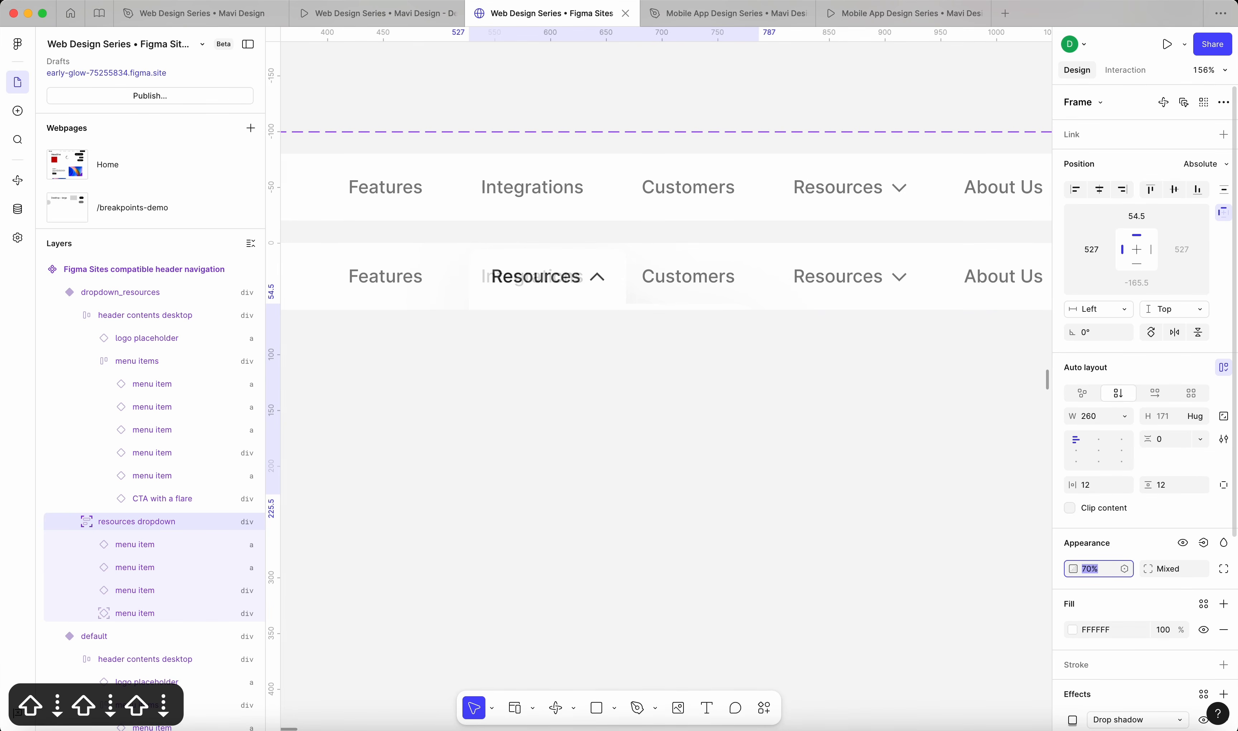
key("Return")
Move the resources dropdown right to a left offset of 798, aligning its Resources label with the one in the header
key("shift+Right")
key("shift+Right")
key("shift+Right")
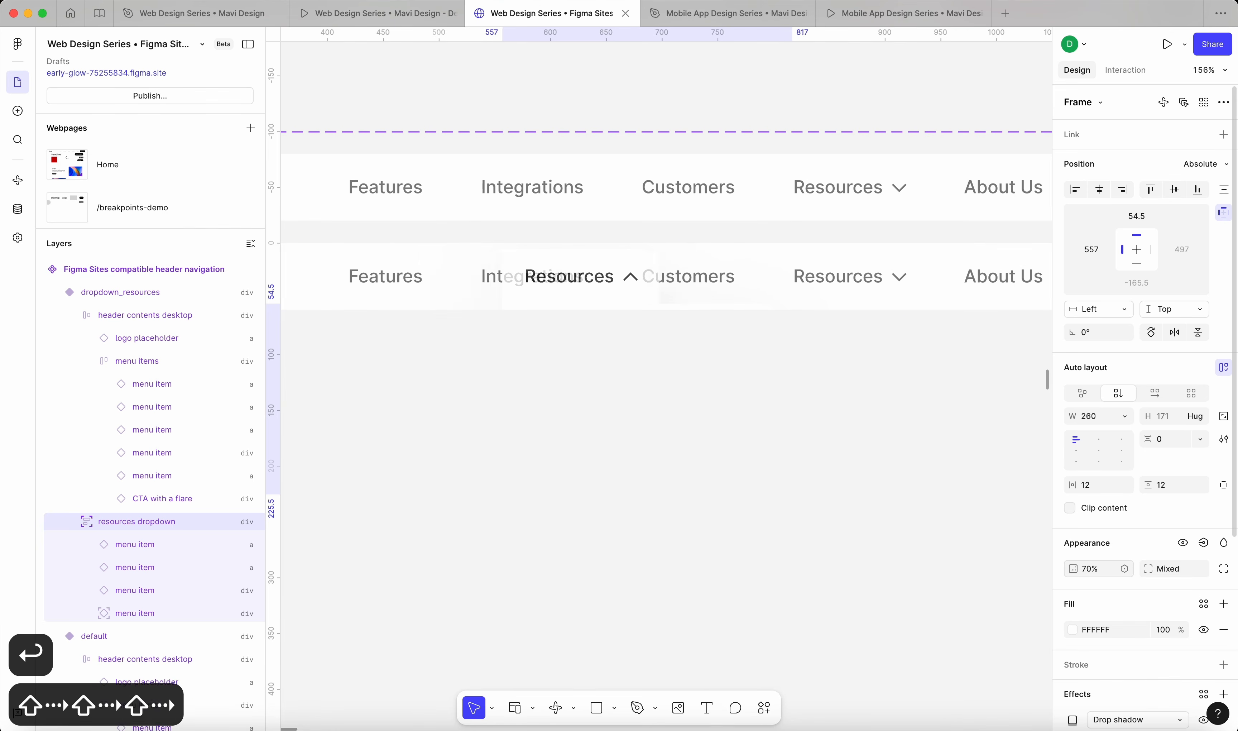
key("shift+Right")
key("shift+Right")
key("shift+Right")
key("shift+Right")
key("shift+Right")
key("shift+Right")
key("shift+Right")
key("shift+Right")
key("shift+Right")
key("shift+Right")
key("shift+Right")
key("shift+Right")
key("shift+Right")
key("shift+Right")
key("shift+Right")
key("shift+Right")
key("shift+Right")
key("shift+Right")
key("shift+Right")
key("shift+Right")
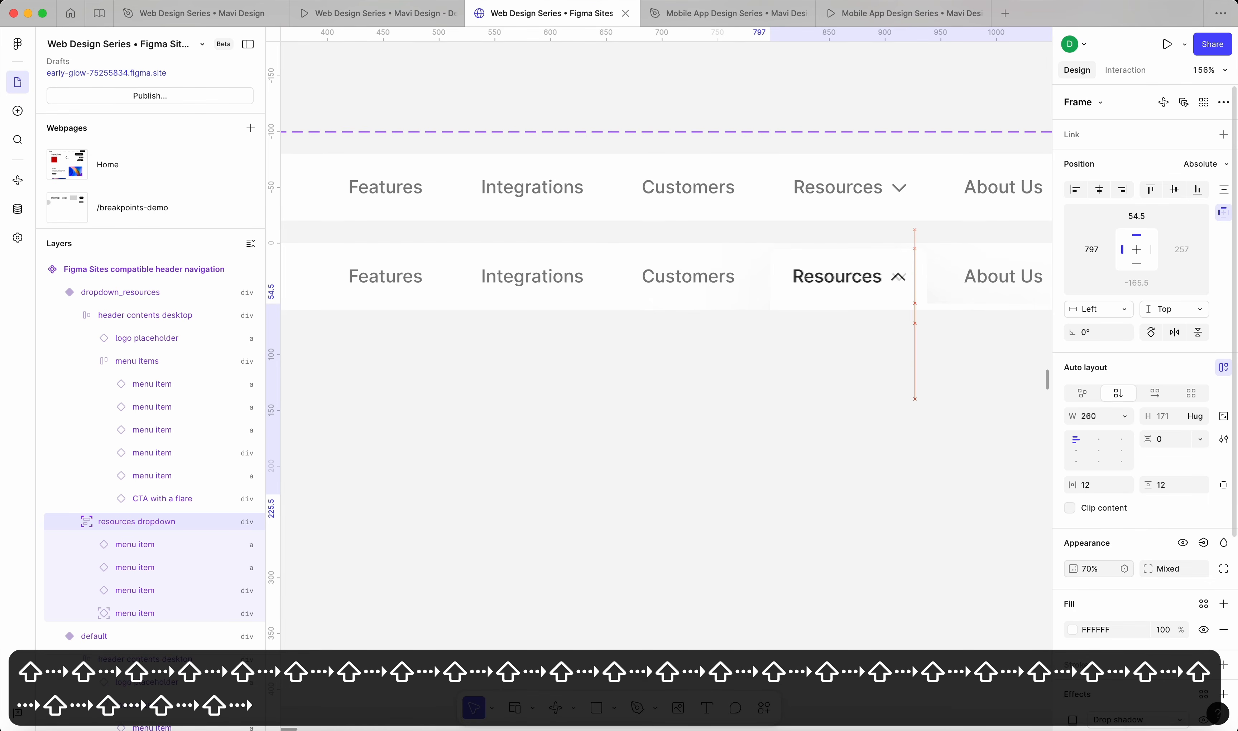
scroll(873, 299, "up", 5)
key("Right")
scroll(731, 195, "up", 4)
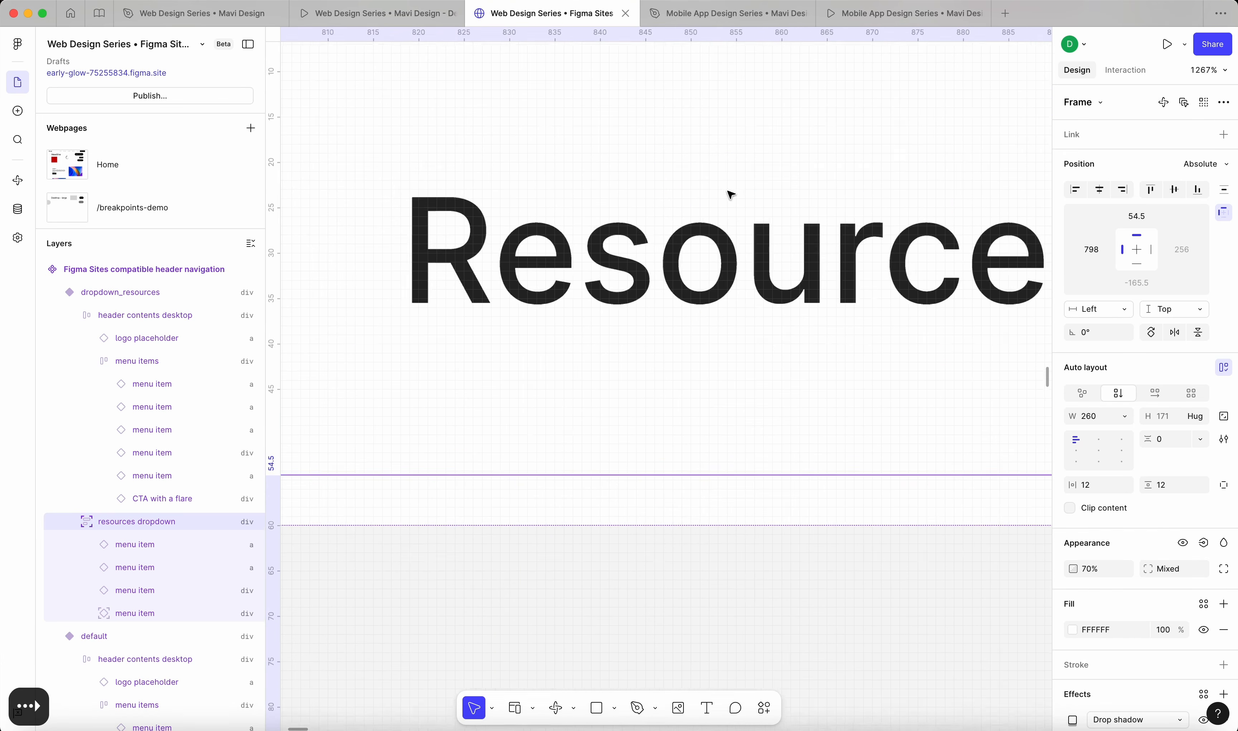
scroll(742, 243, "up", 5)
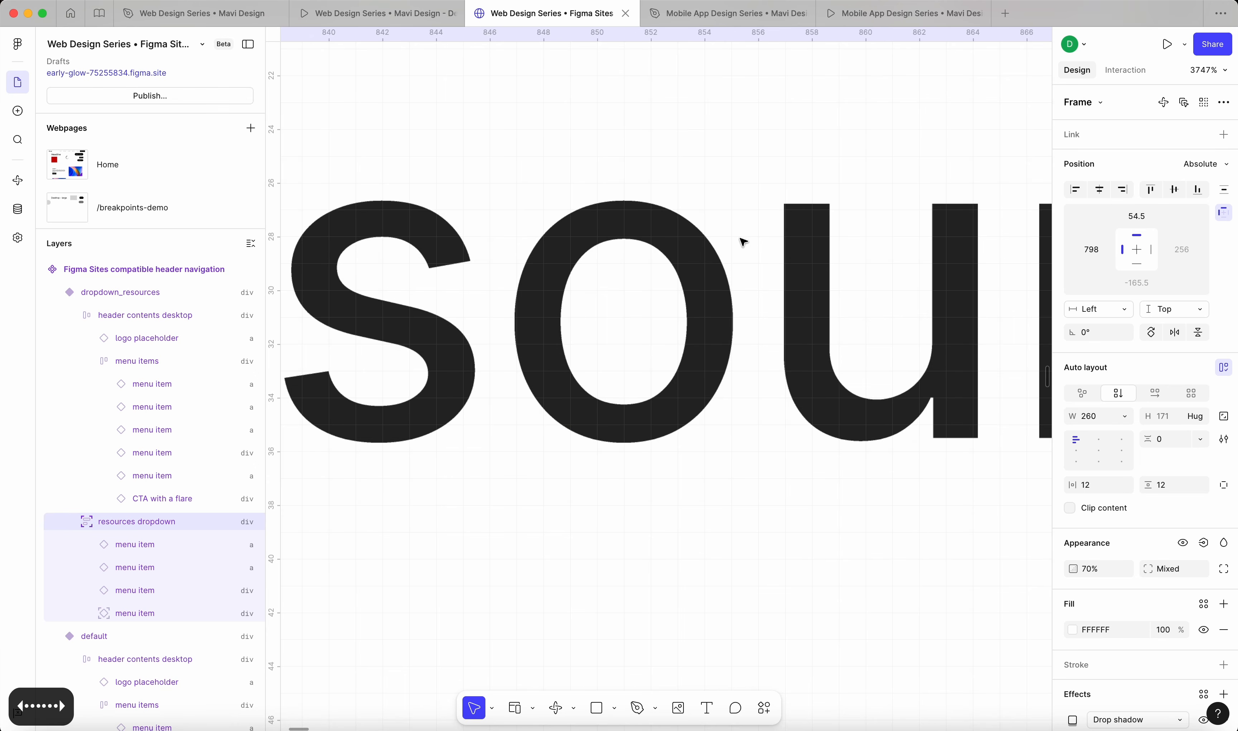
scroll(813, 242, "down", 10)
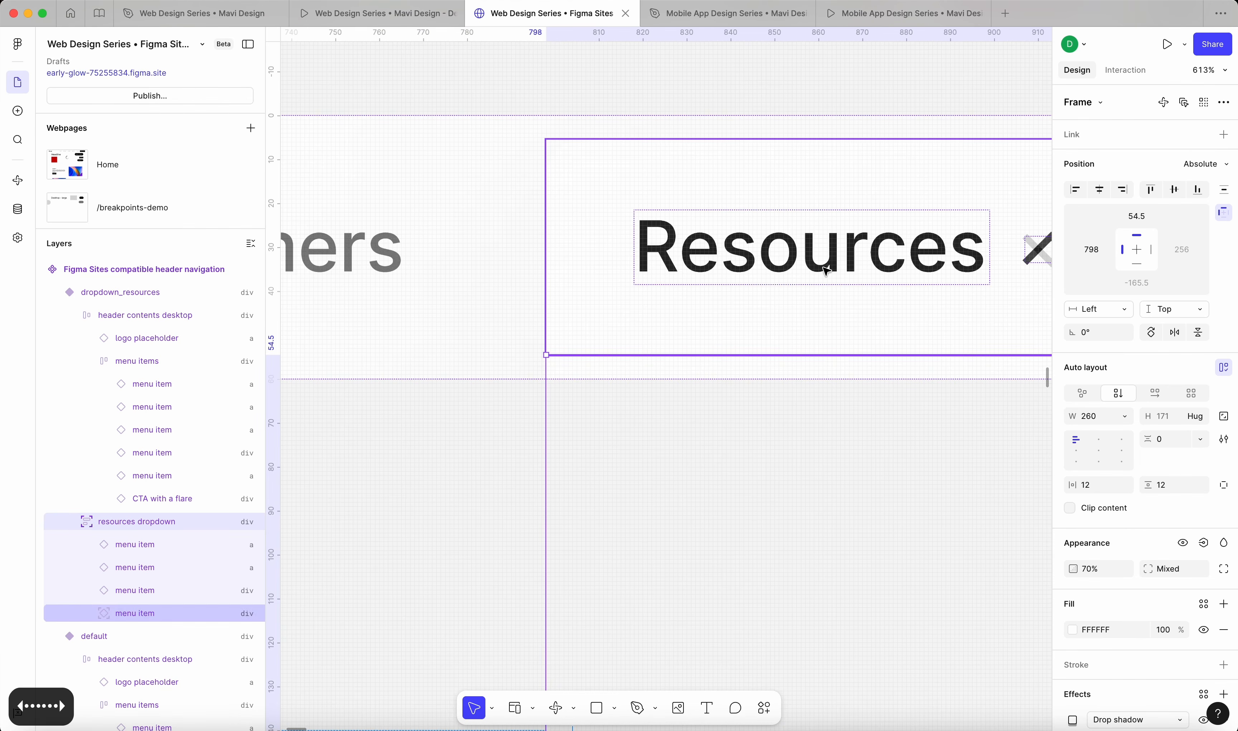
scroll(551, 467, "down", 2)
left_click(547, 469)
scroll(522, 465, "down", 3)
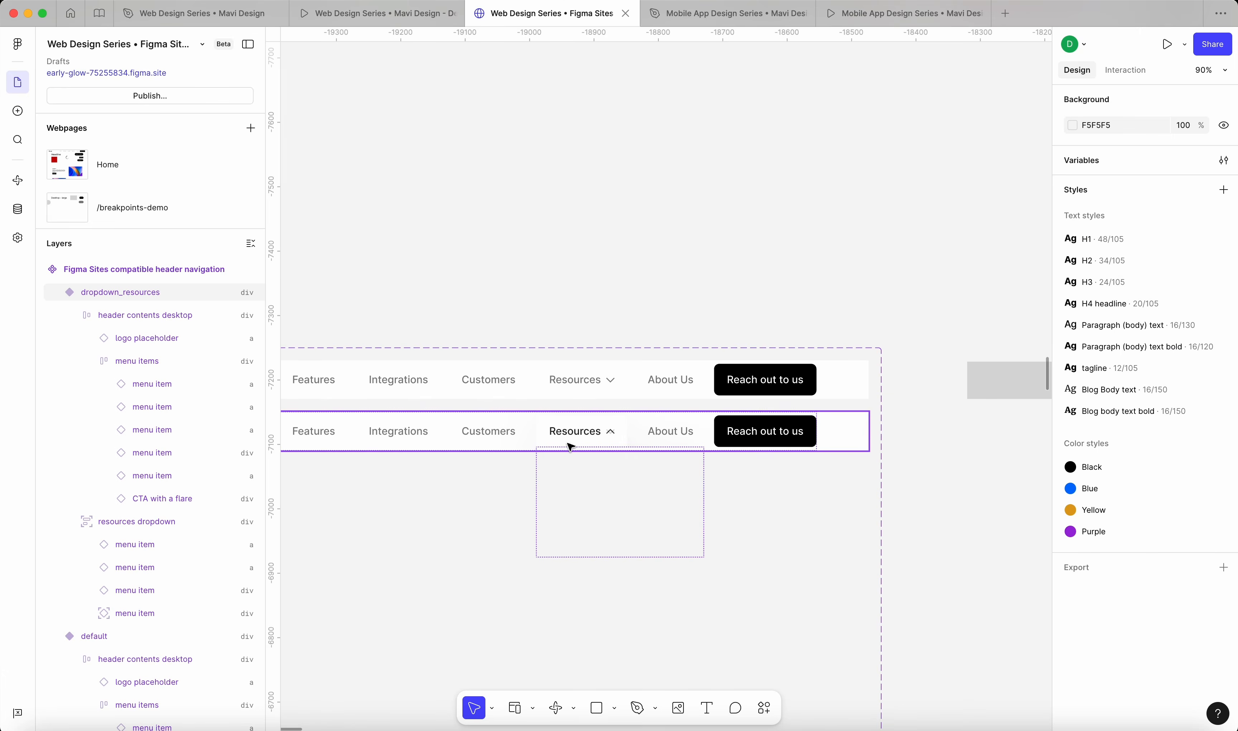
Set the resources dropdown's opacity to 100%
left_click(583, 435)
key("shift+Return")
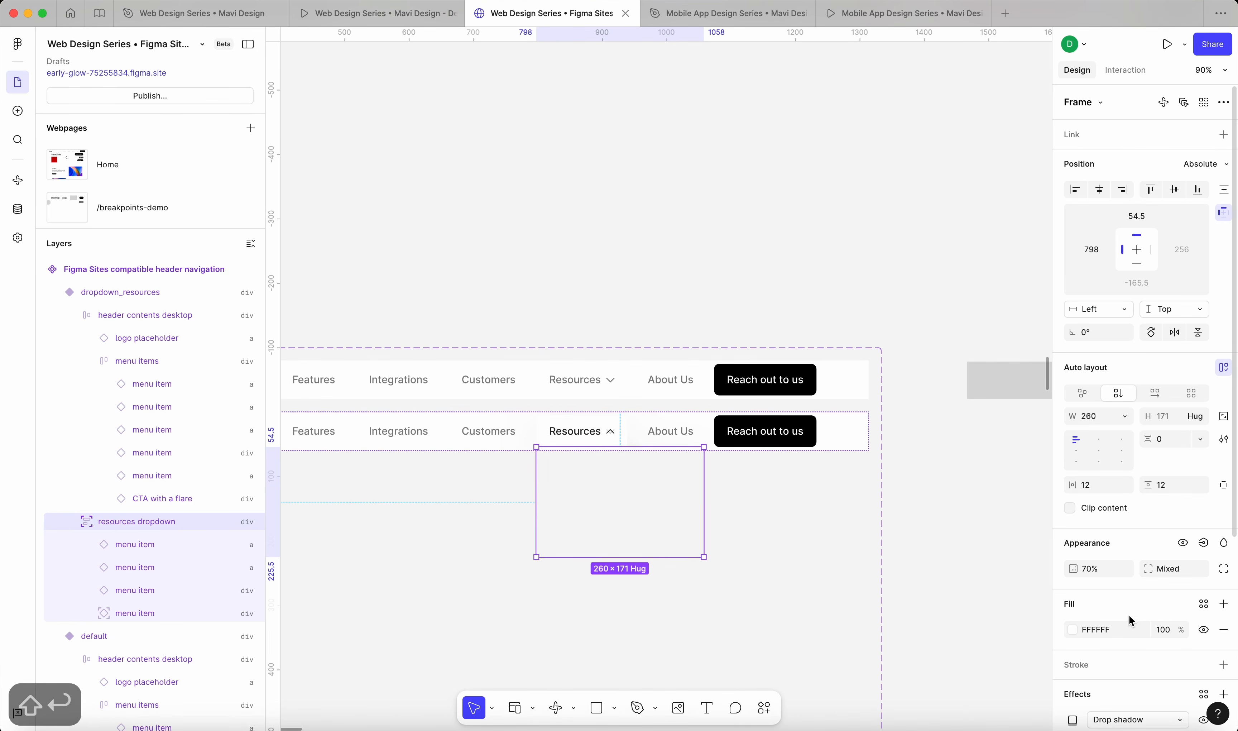
left_click(1104, 570)
type("100")
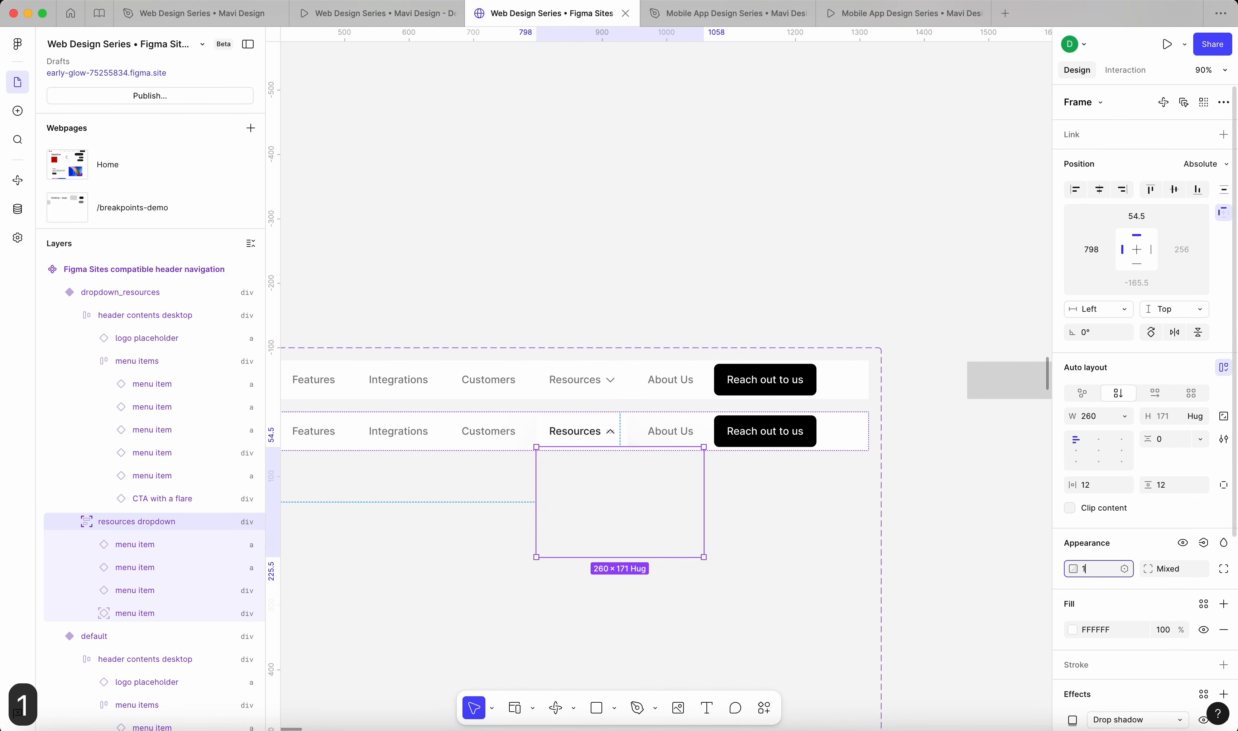
key("Return")
left_click(763, 551)
left_click(818, 443)
left_click(748, 608)
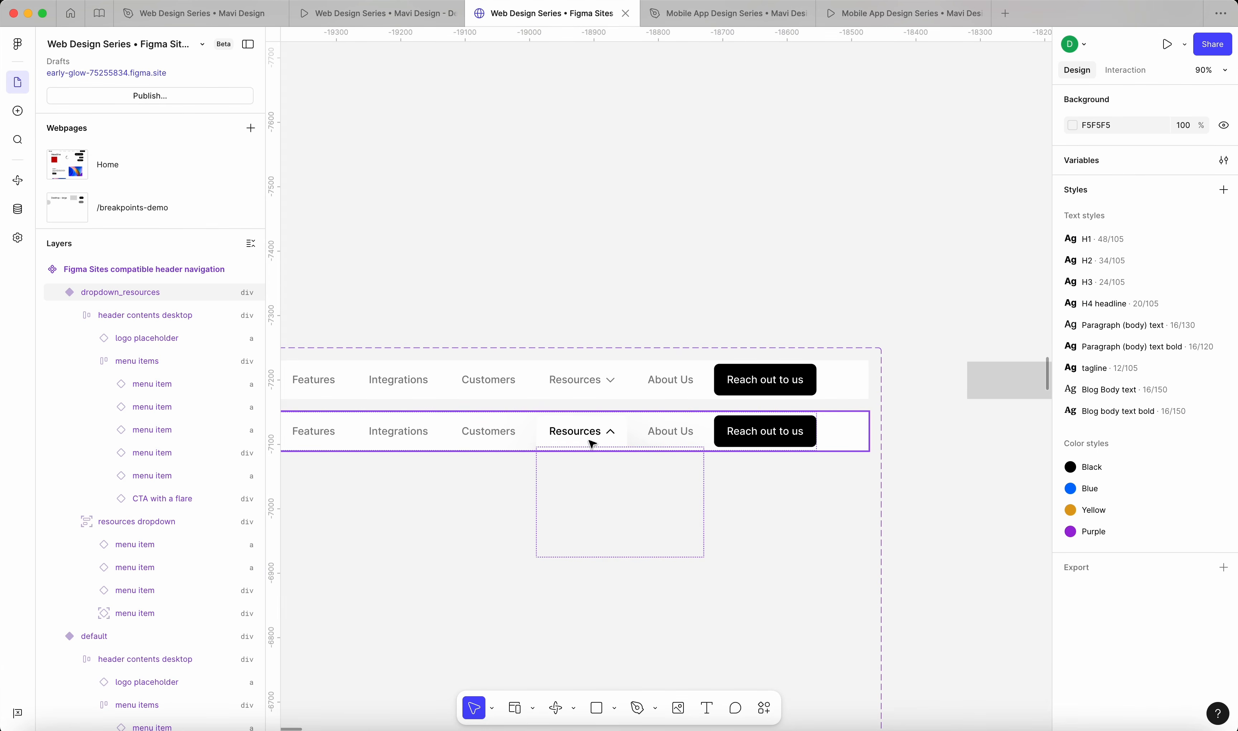
Turn off content clipping on the dropdown_resources variant
left_click(451, 440)
scroll(440, 512, "left", 10)
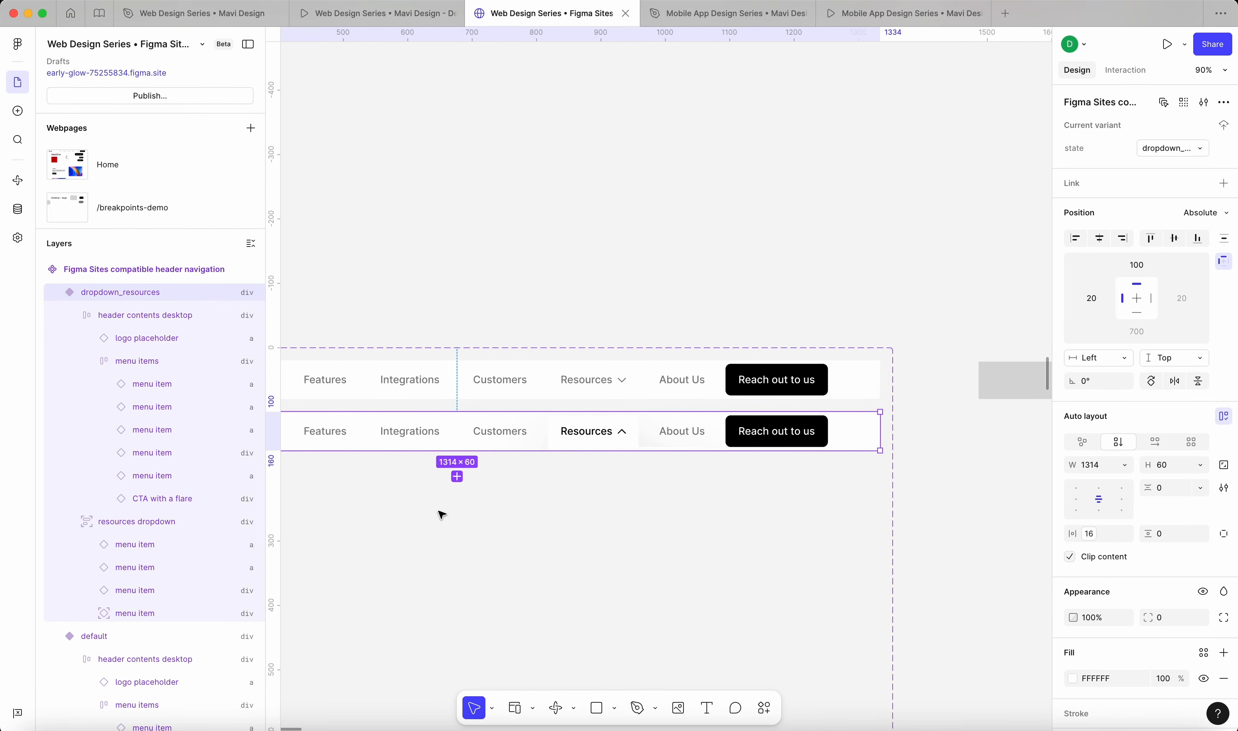
scroll(566, 504, "down", 1)
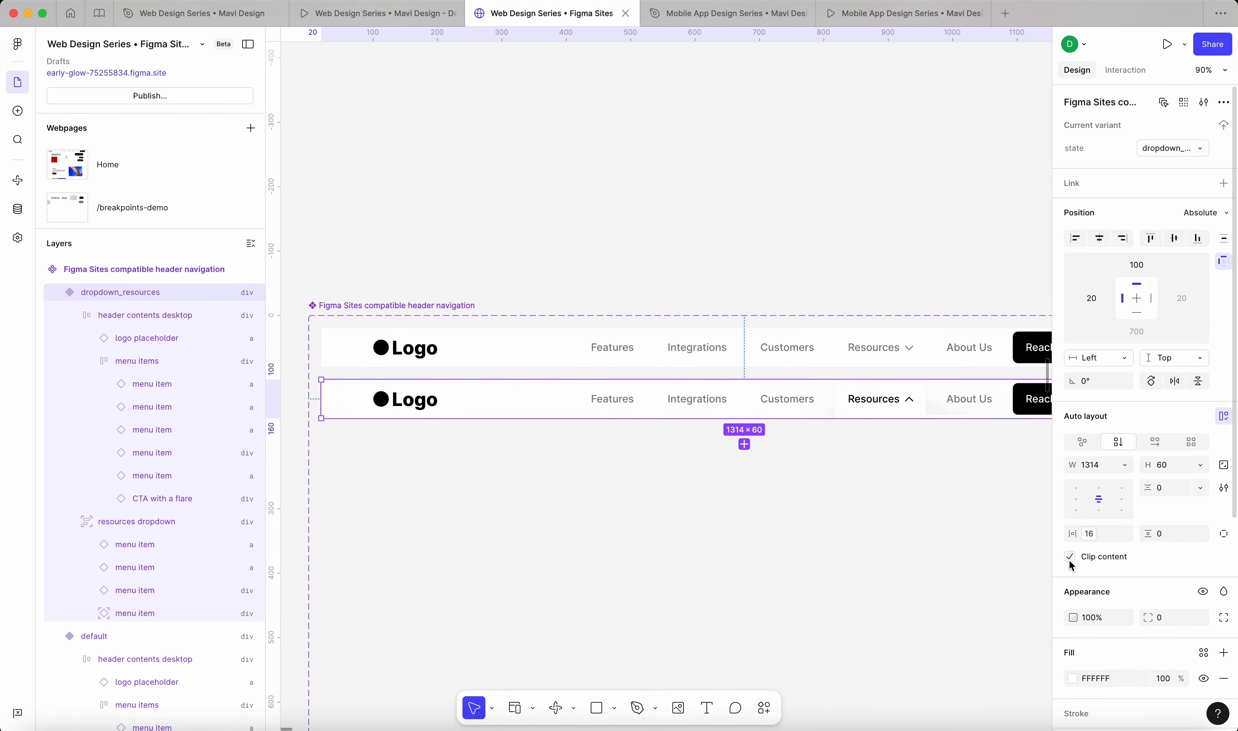
left_click(1004, 573)
left_click(941, 424)
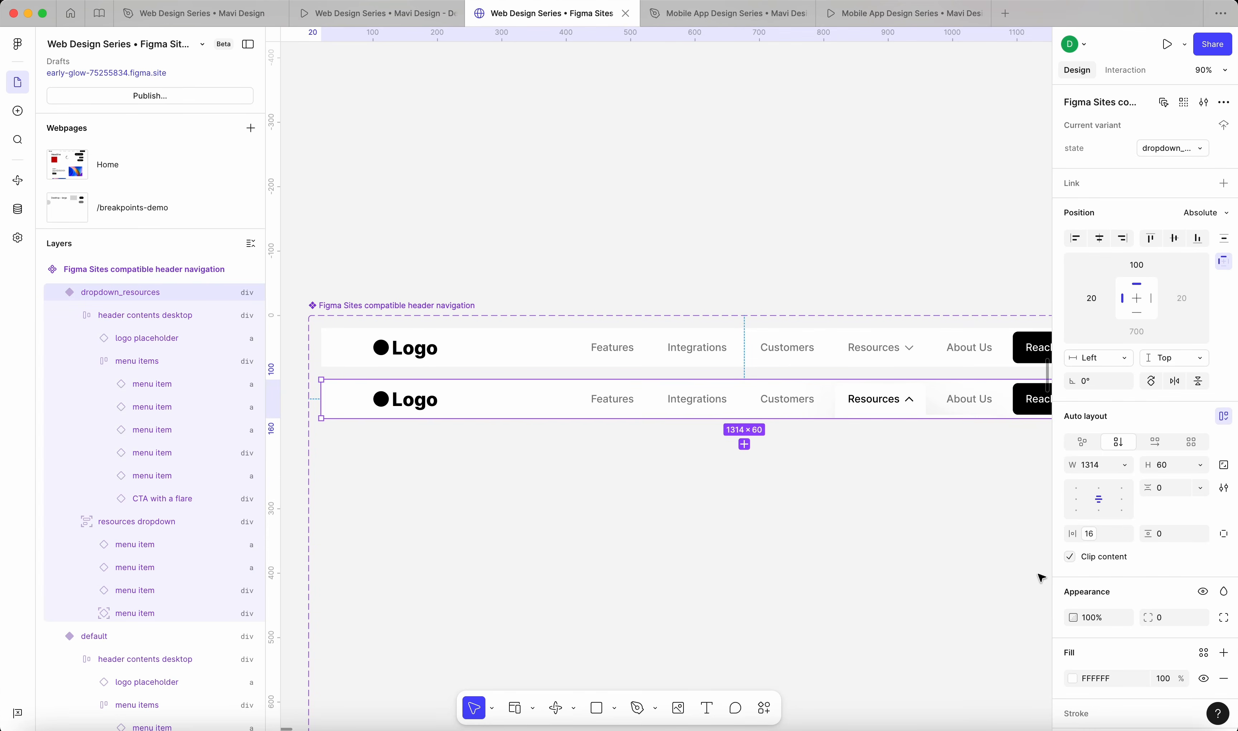
left_click(1070, 558)
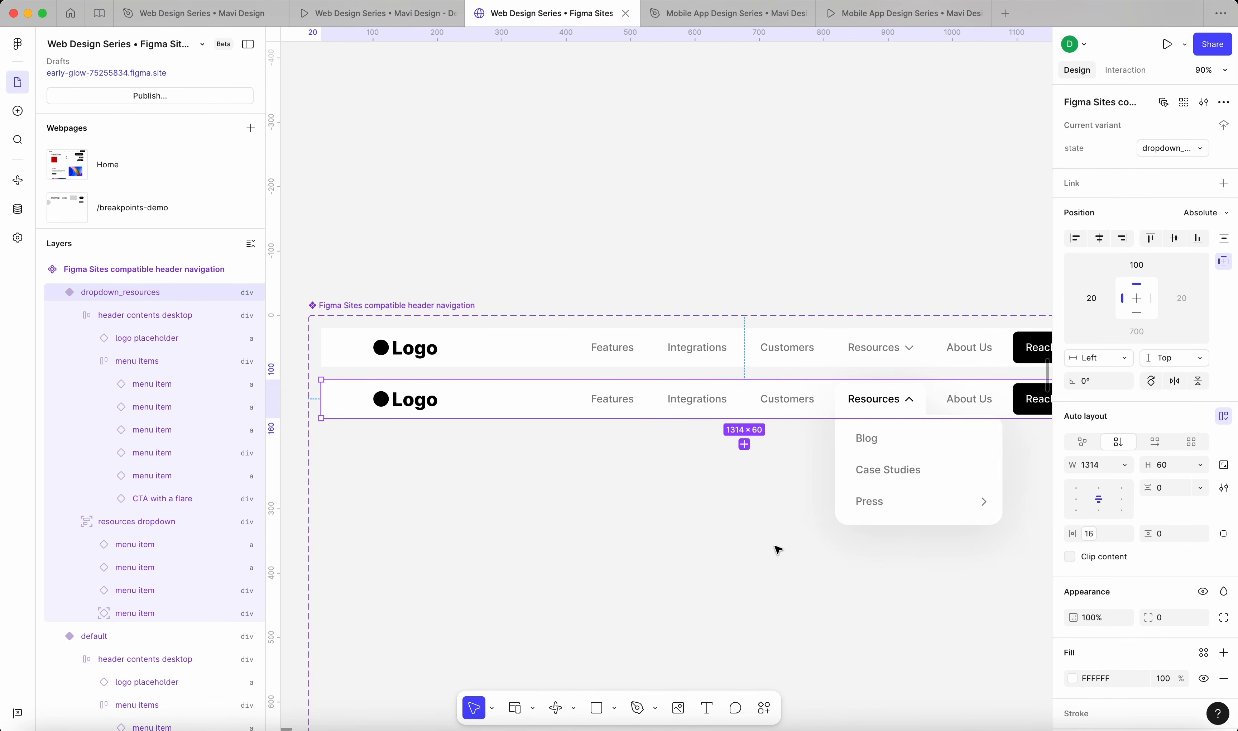
Move the dropdown_resources variant slightly down to widen the gap below the default variant
left_click(777, 579)
scroll(704, 575, "right", 5)
scroll(705, 576, "down", 1)
left_click(824, 381)
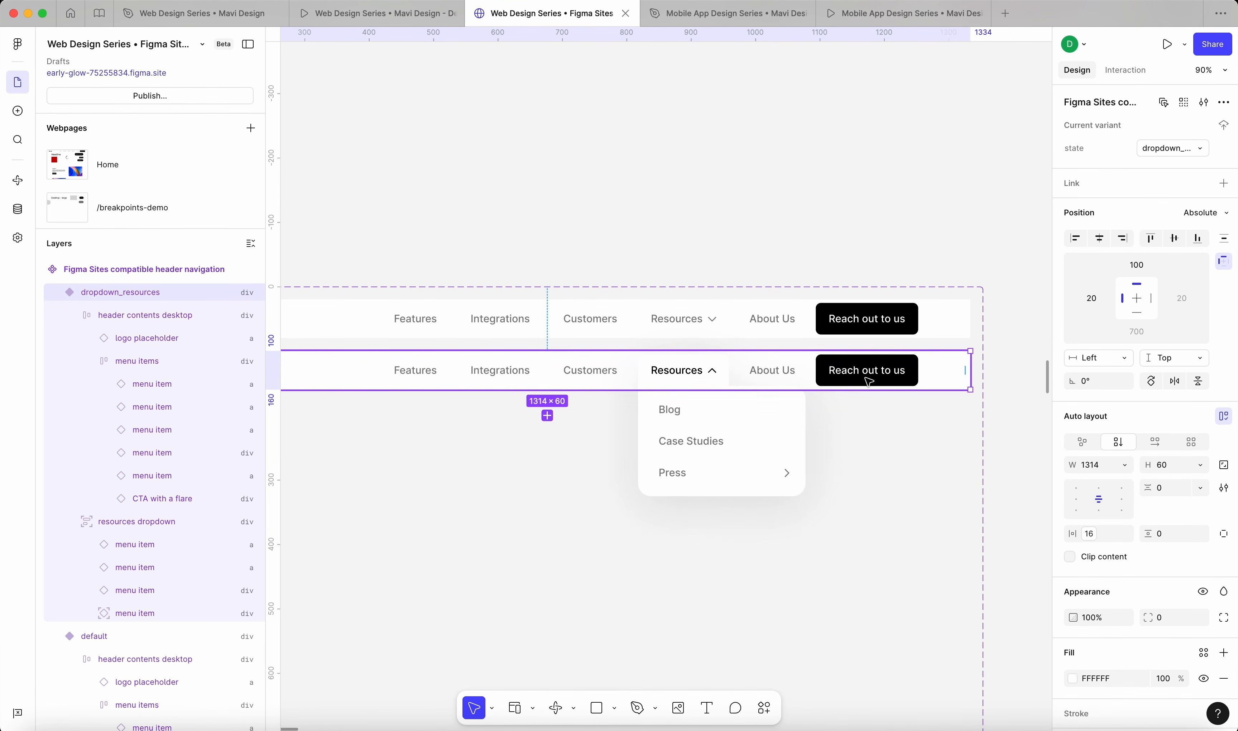
left_click_drag(868, 375, 869, 399)
left_click(698, 250)
scroll(698, 250, "left", 3)
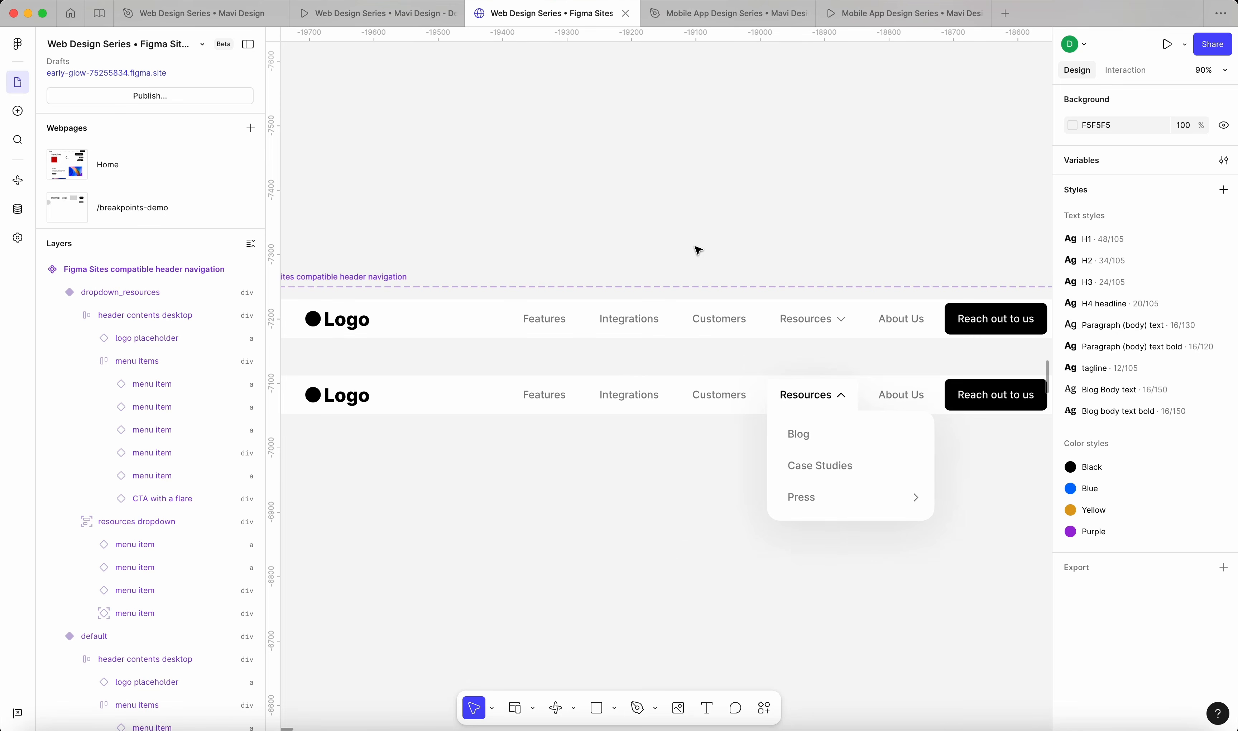
Remove the mouse-enter open overlay interaction from the Resources menu item in the default variant
left_click(810, 318)
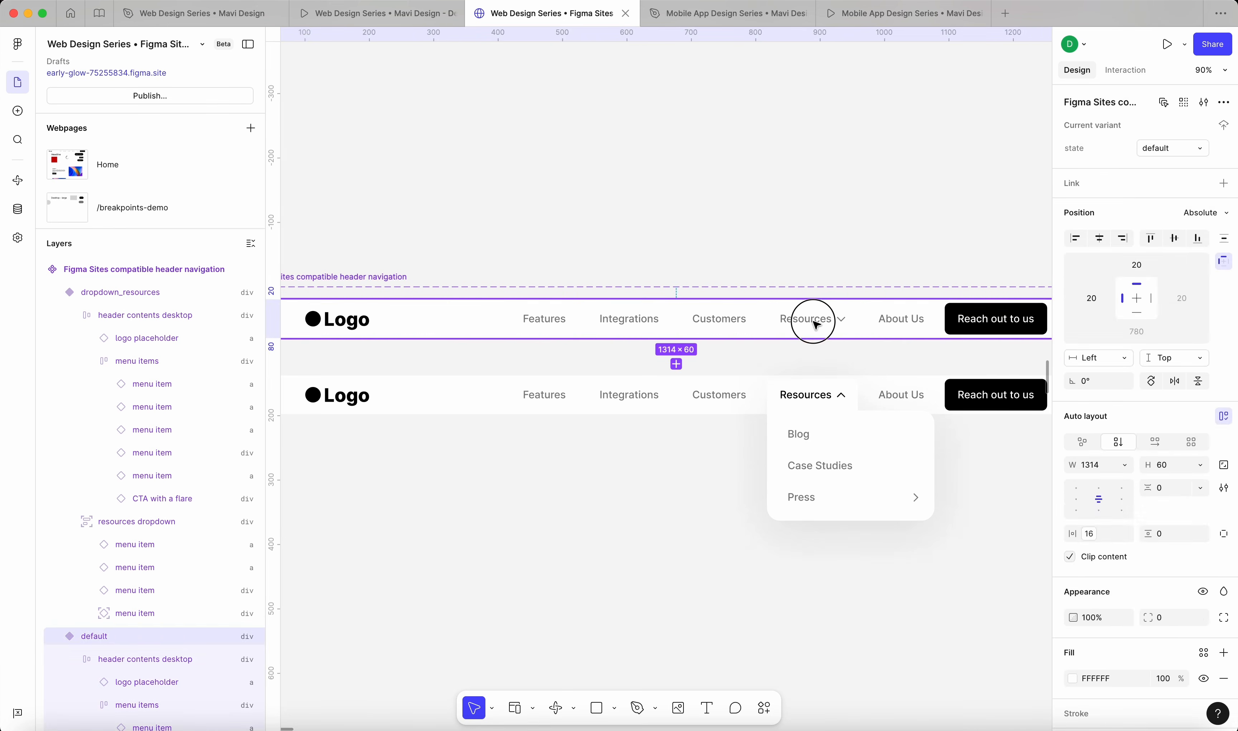
double_click(810, 318)
double_click(810, 318)
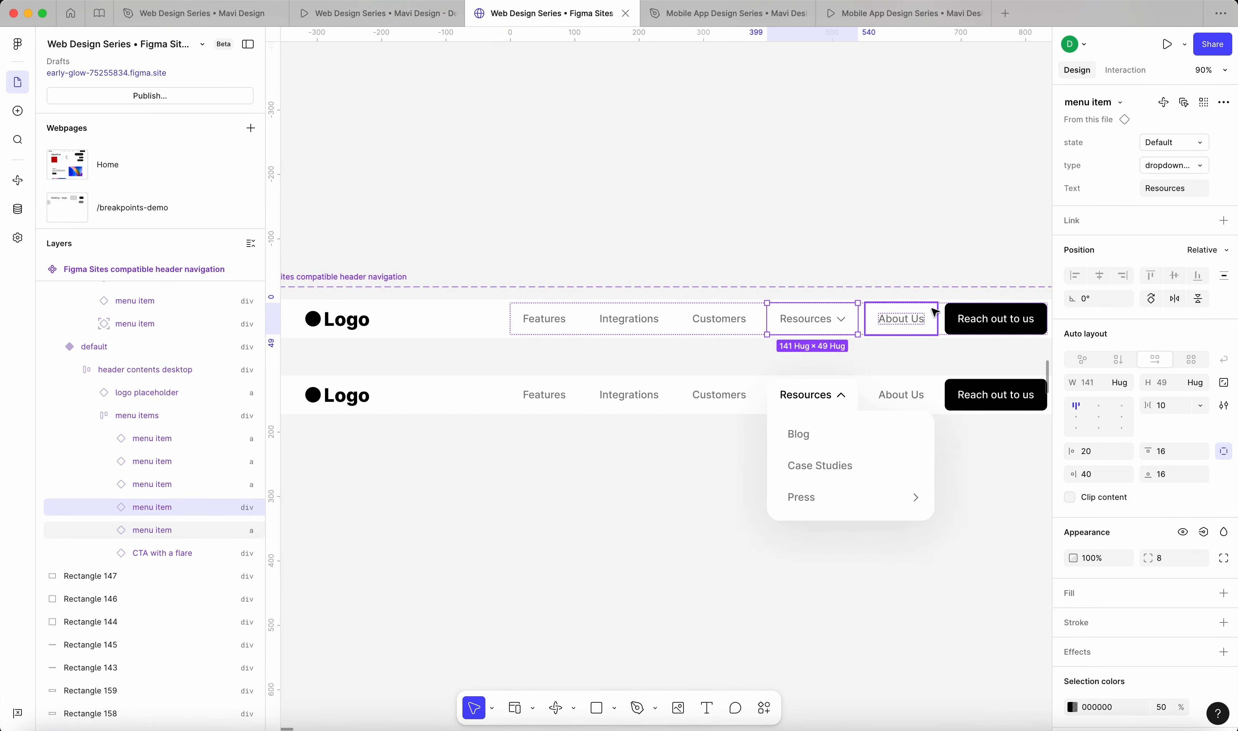
left_click(1121, 71)
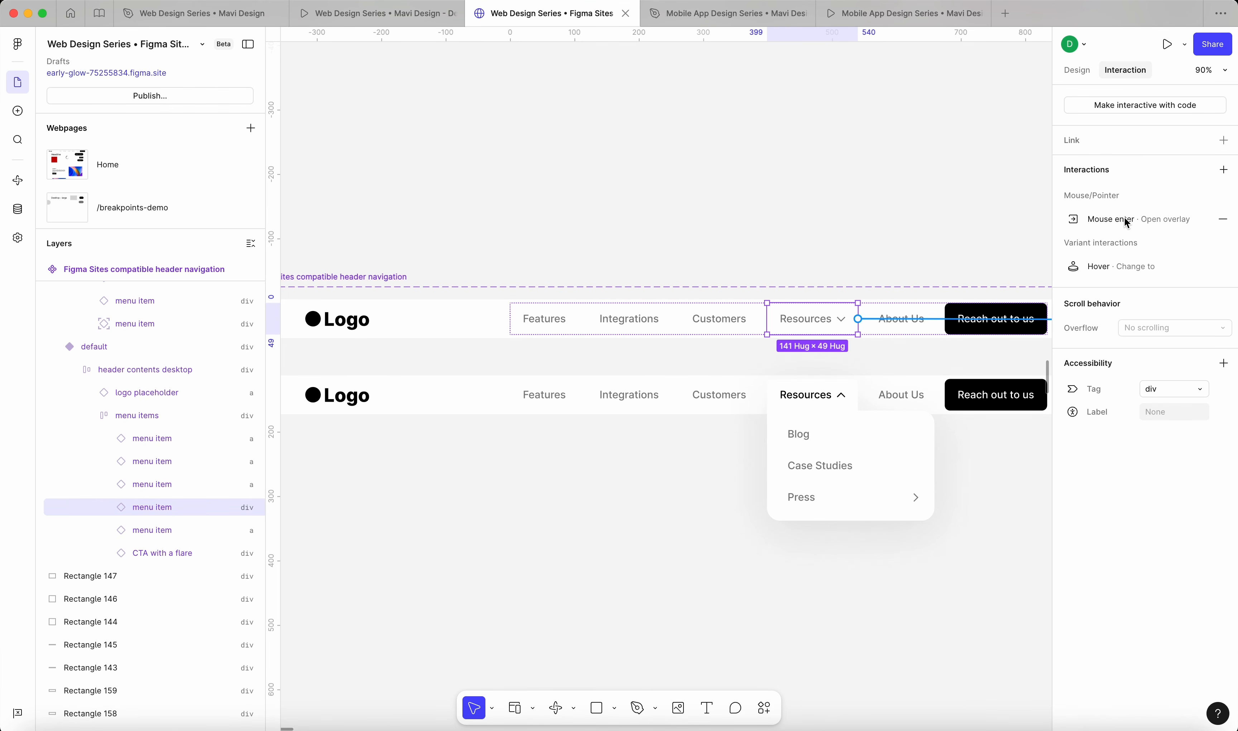
left_click(1225, 220)
Add a mouse-enter interaction to the default variant's Resources menu item that changes the state to dropdown_resources
left_click(1224, 169)
left_click(1005, 199)
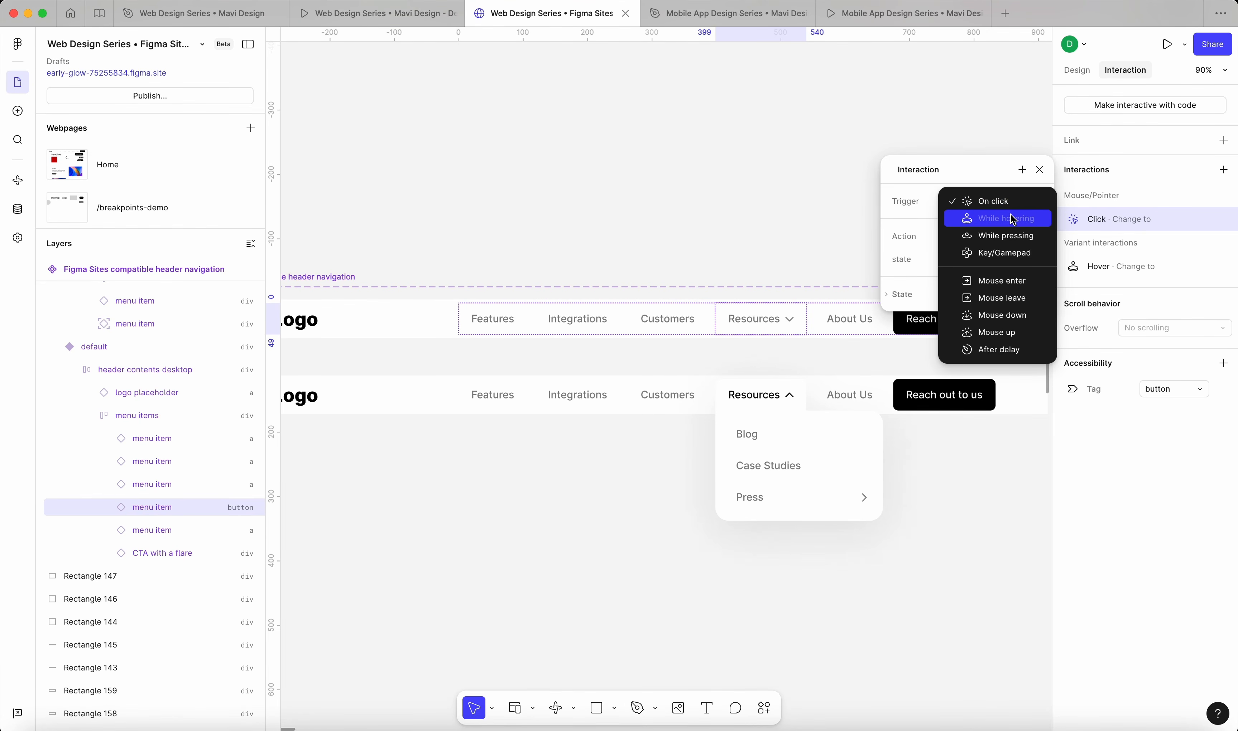
left_click(1021, 290)
left_click(983, 279)
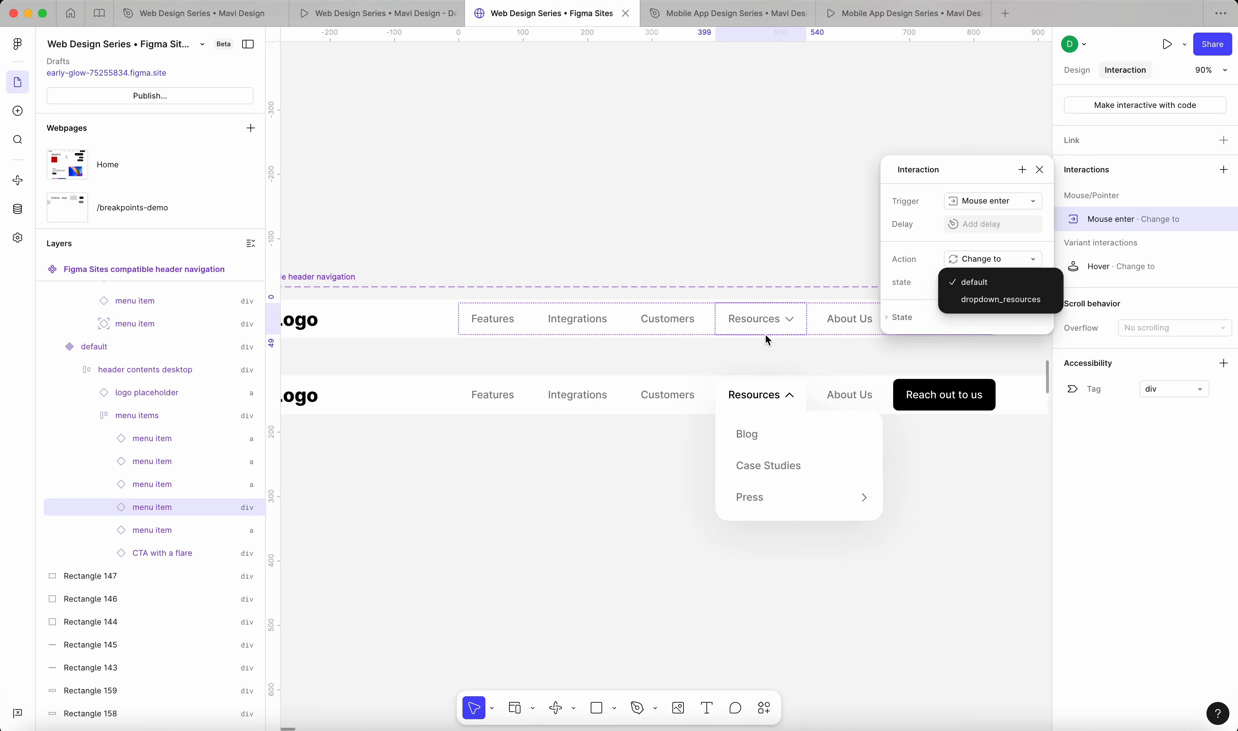
left_click(993, 299)
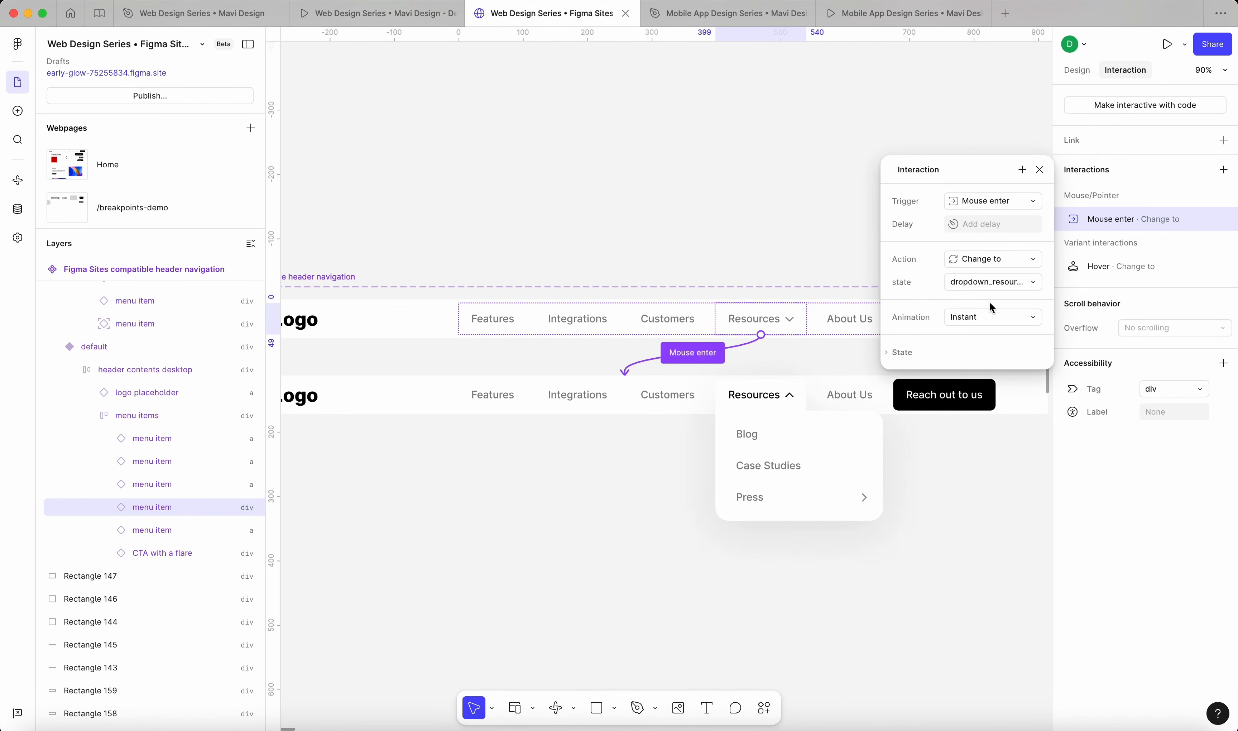
Keep the Resources interaction's animation on Instant and close the interaction settings
left_click(969, 319)
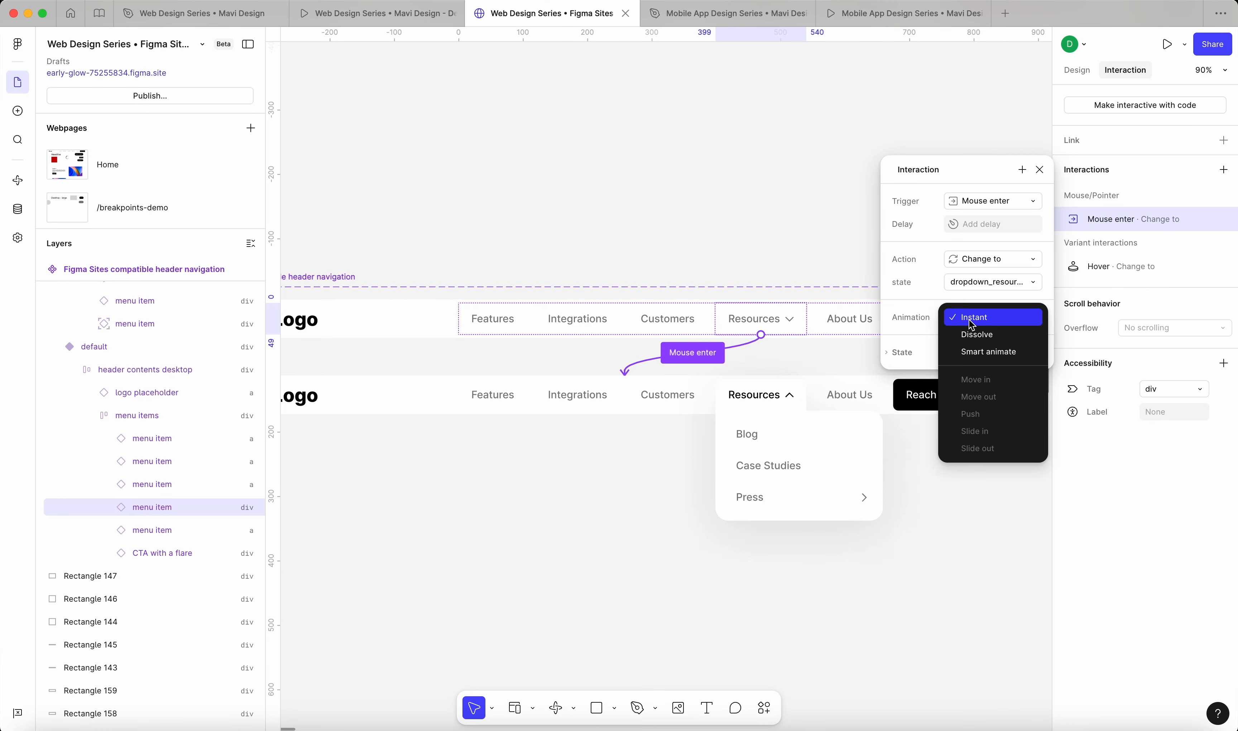
left_click(972, 321)
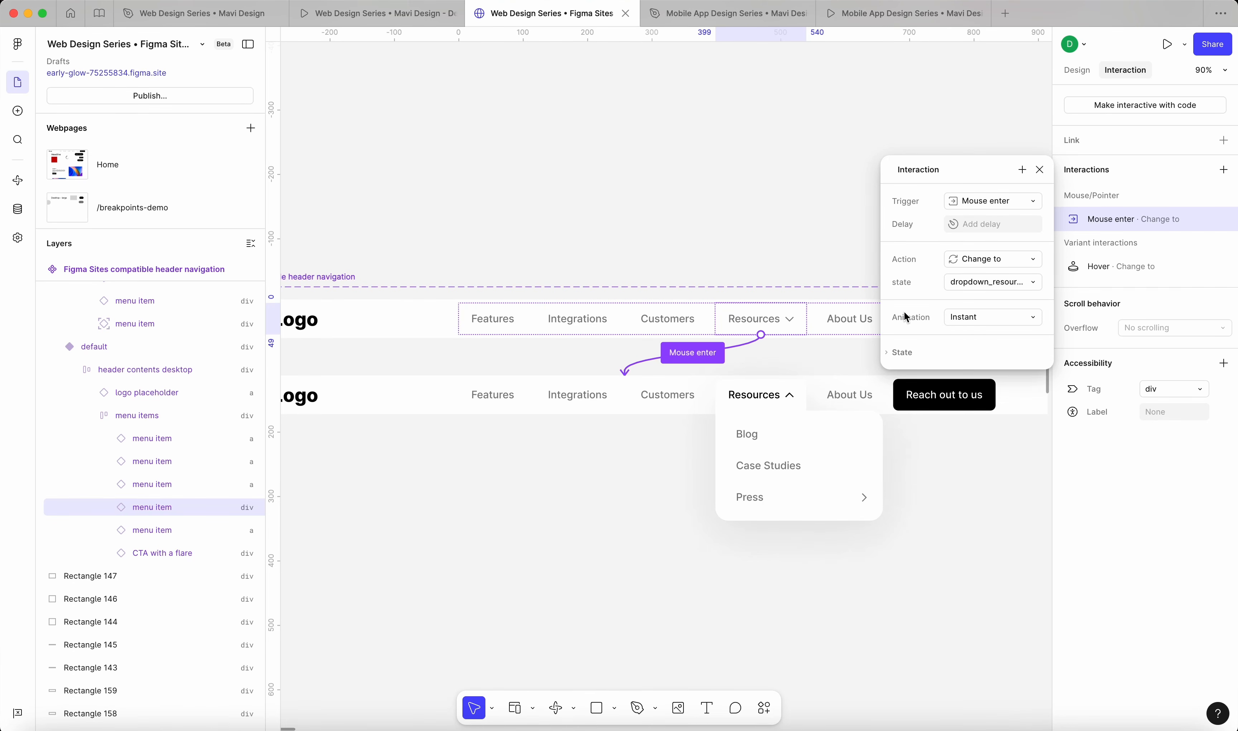
left_click(1039, 171)
left_click(802, 186)
scroll(792, 192, "down", 5)
Create an instance of the default header variant and place it on the canvas beside the Home webpage
left_click(1086, 68)
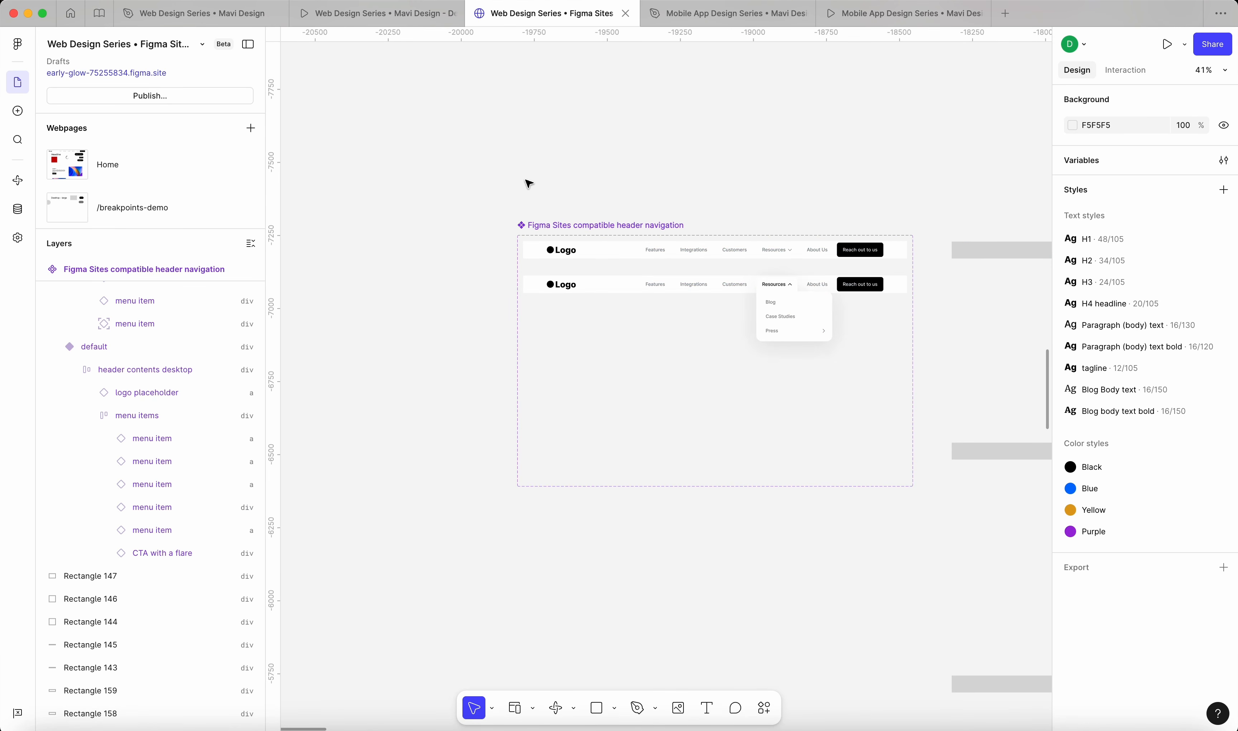
scroll(529, 183, "down", 3)
left_click(544, 215)
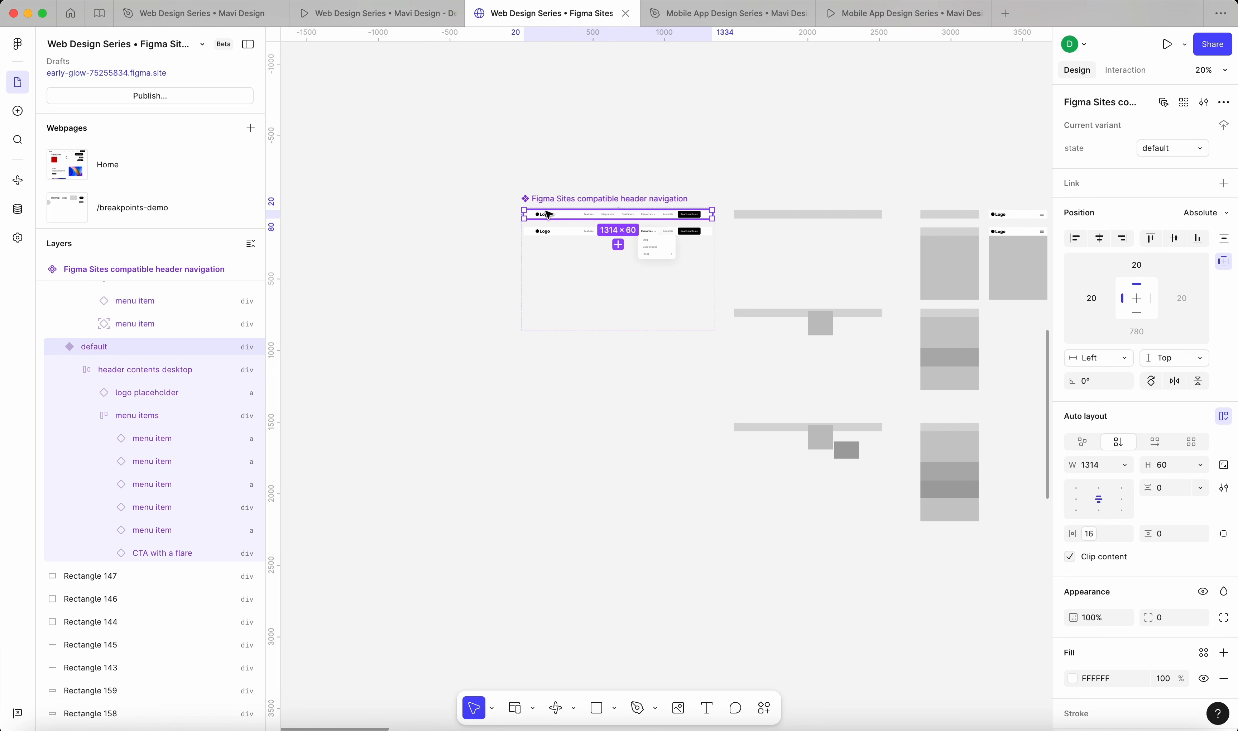
left_click_drag(549, 216, 503, 531)
scroll(550, 475, "down", 5)
scroll(582, 536, "up", 5)
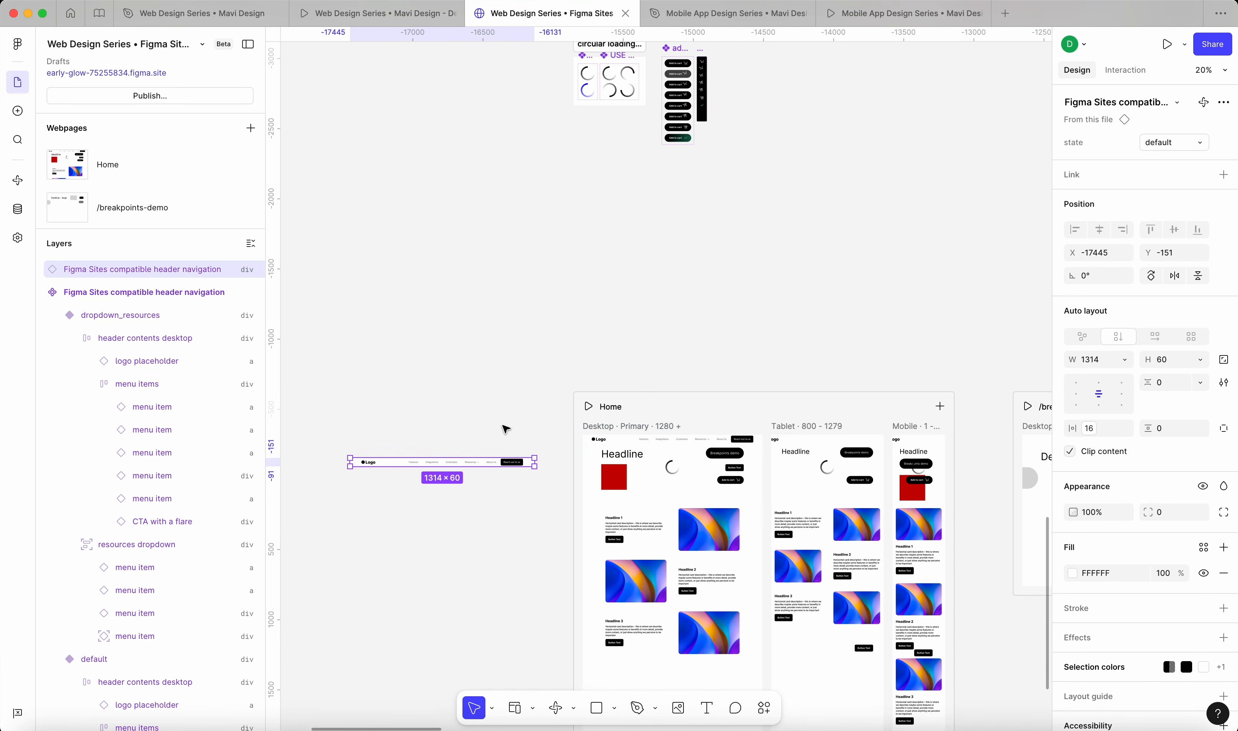
Delete the old header_responsive instance from the Home page's Desktop breakpoint
left_click(656, 445)
scroll(655, 445, "up", 3)
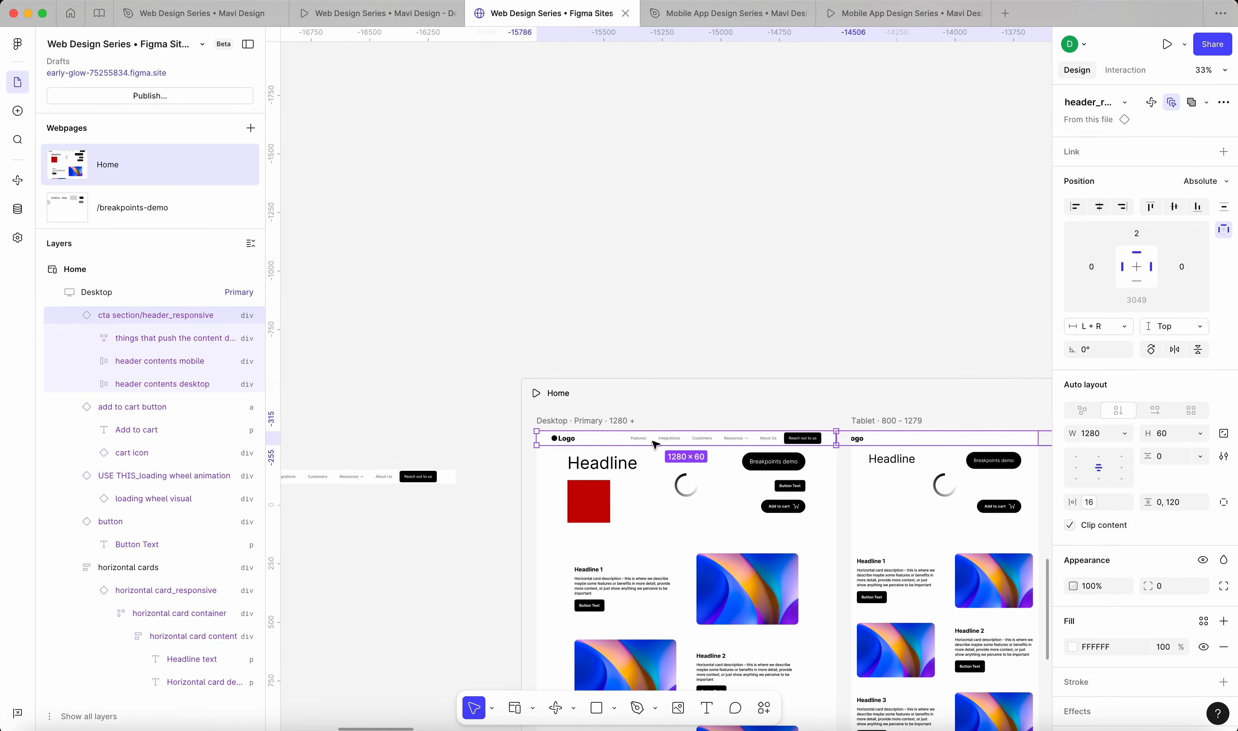
scroll(656, 444, "left", 3)
key("BackSpace")
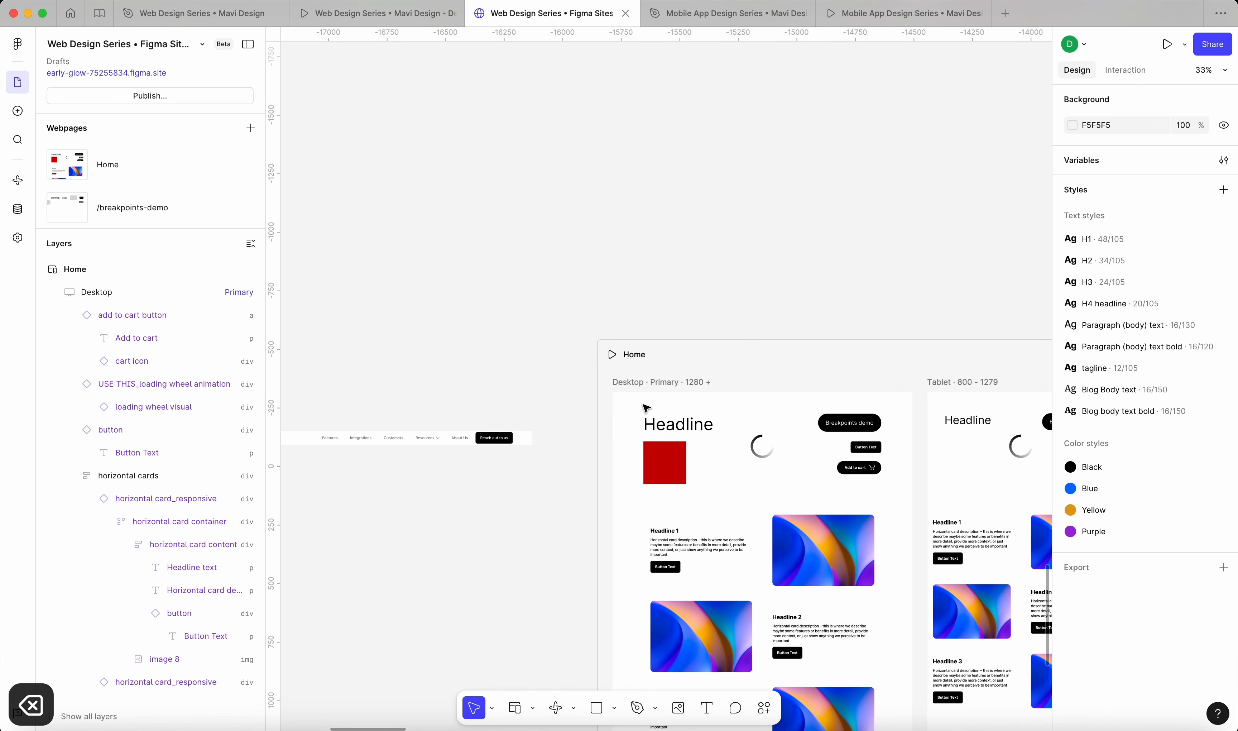
Move the new header instance to the top of the Home page's Desktop breakpoint and centre it horizontally
left_click(363, 437)
left_click_drag(674, 411, 735, 406)
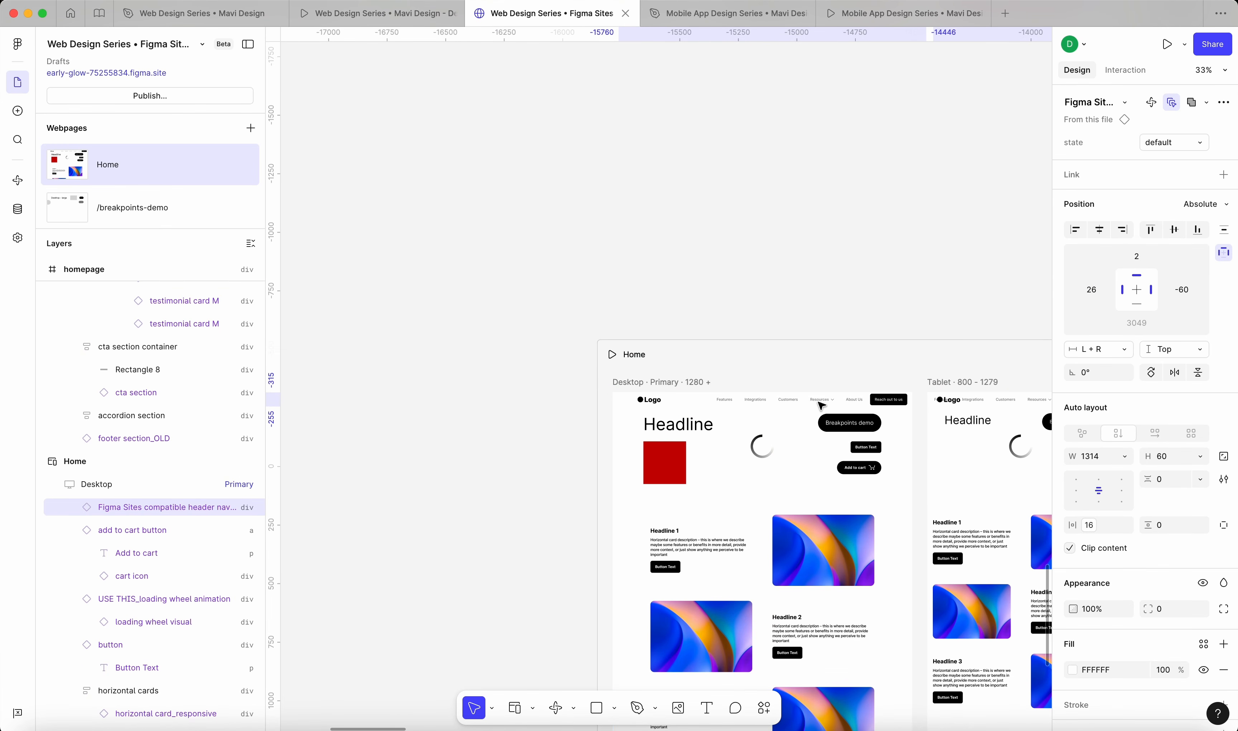
scroll(813, 402, "up", 5)
key("alt+h")
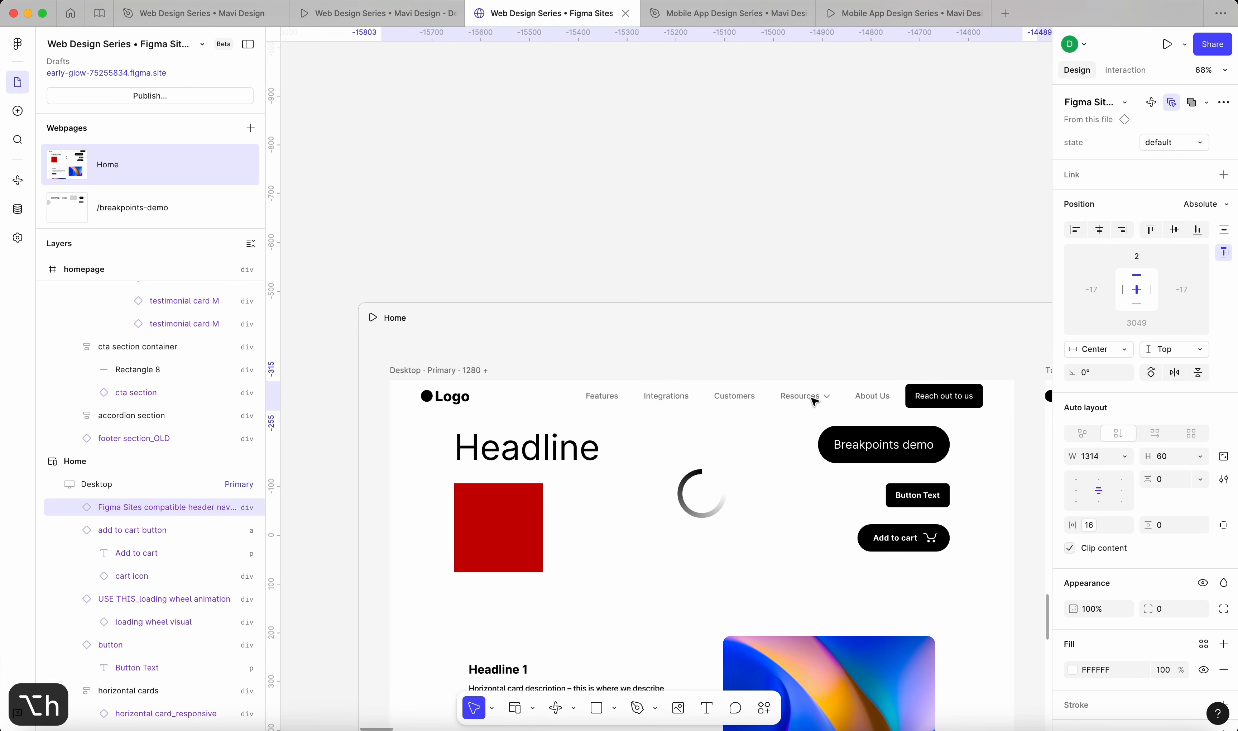
Constrain the Home page header to Left + Right with both side offsets set to 0
scroll(815, 372, "right", 5)
scroll(818, 364, "left", 4)
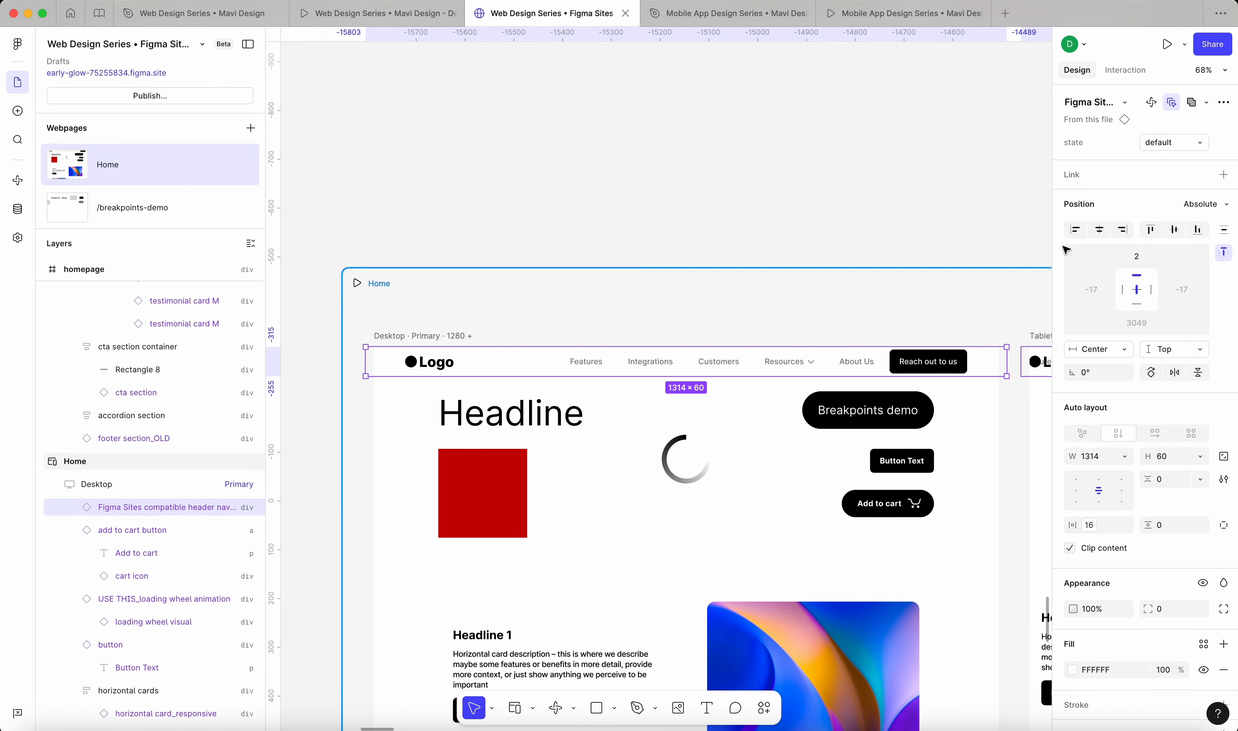
left_click(1119, 355)
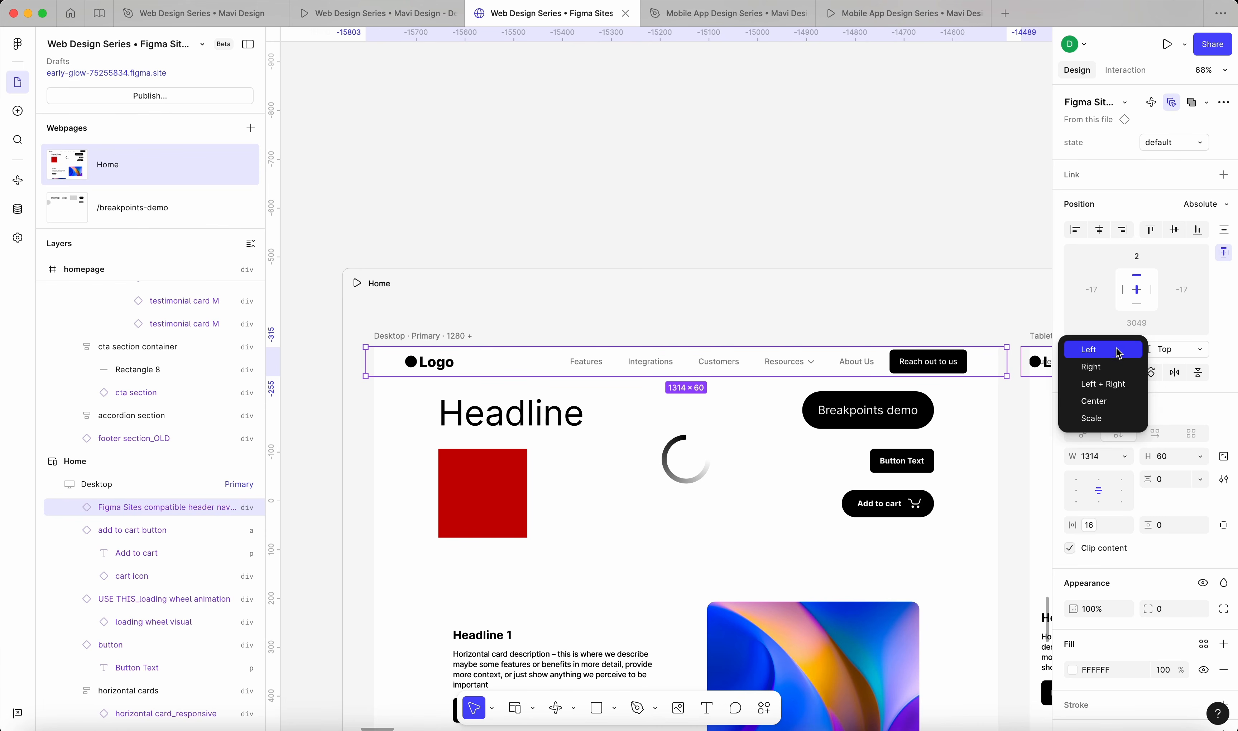
left_click(1112, 386)
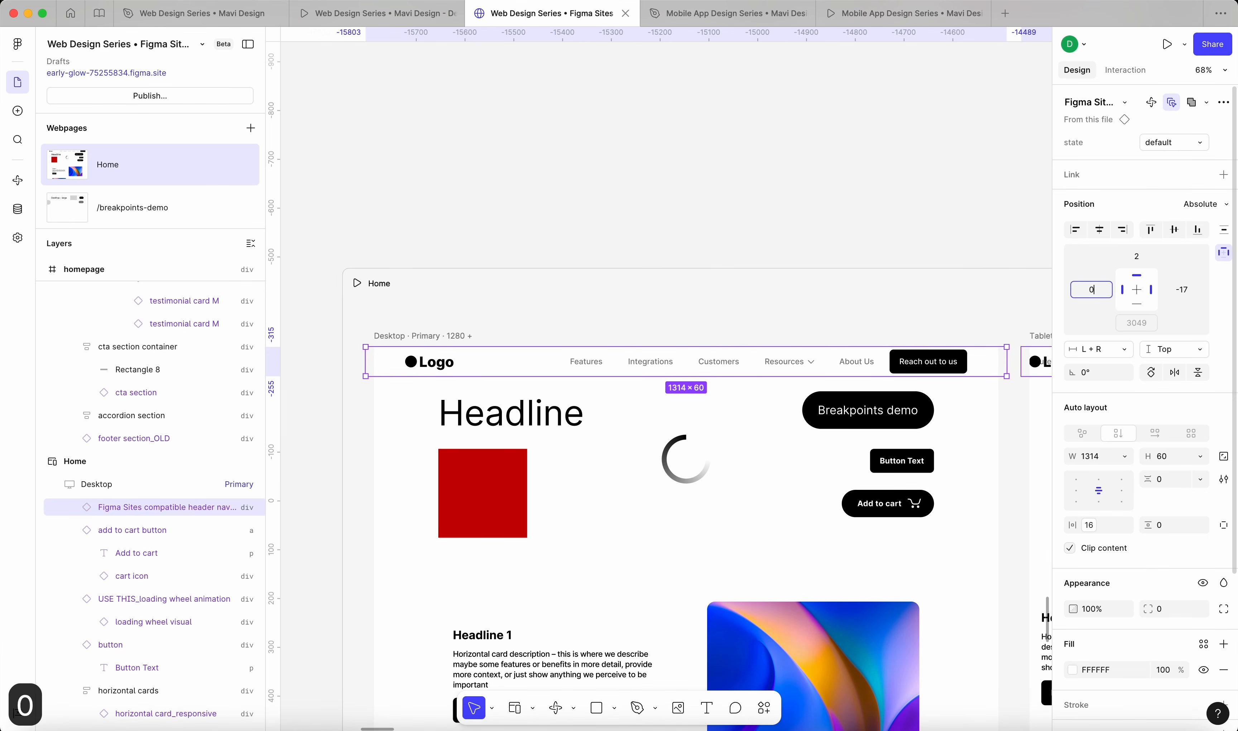
type("0")
key("Return")
left_click(1182, 292)
type("0")
key("Return")
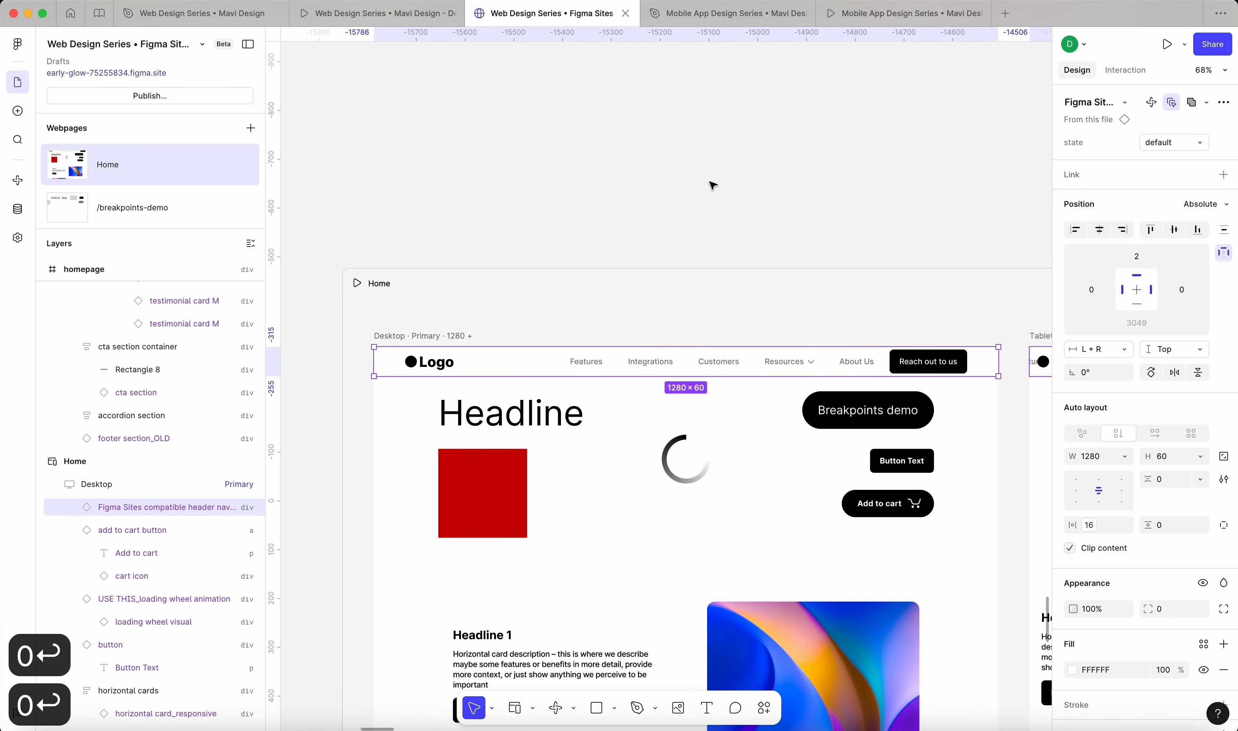
Make the Home page header Sticky and set its top offset to 0
left_click(713, 185)
left_click(721, 365)
scroll(763, 189, "right", 5)
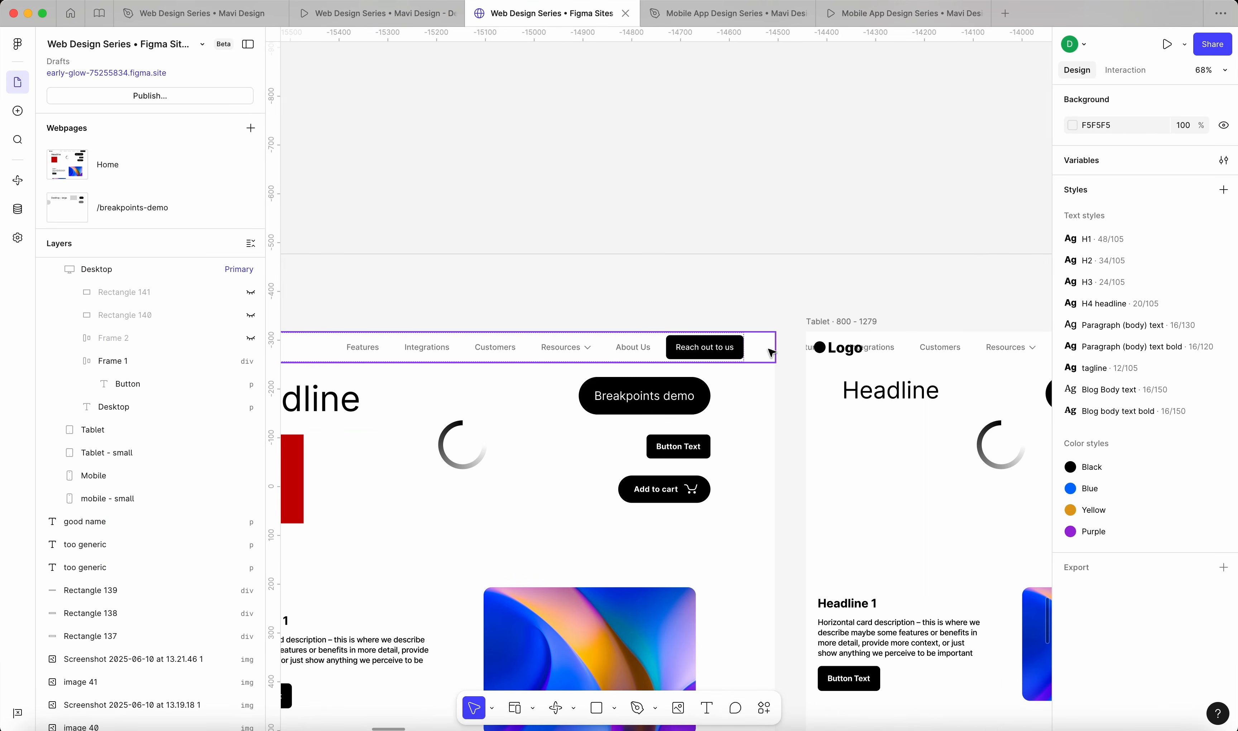
left_click(1203, 201)
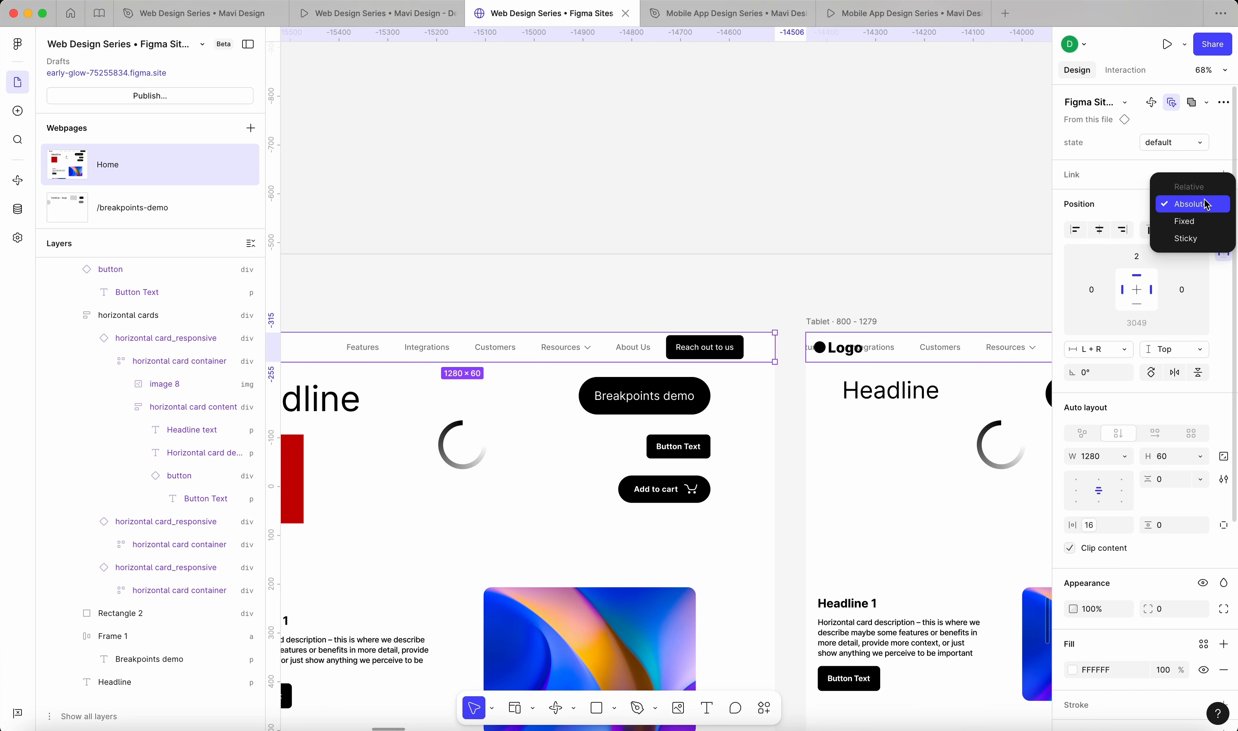
left_click(1201, 240)
left_click(759, 193)
left_click(764, 340)
scroll(662, 348, "up", 10)
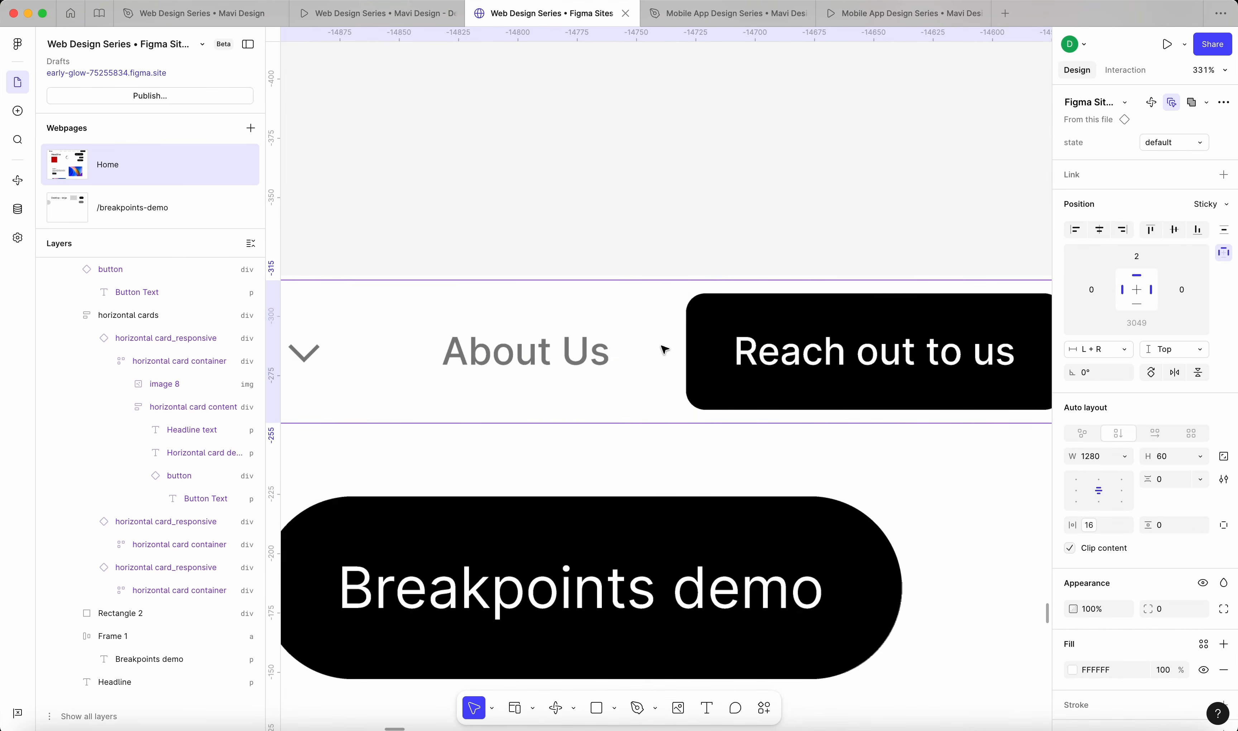
scroll(664, 349, "up", 5)
type("0")
key("Return")
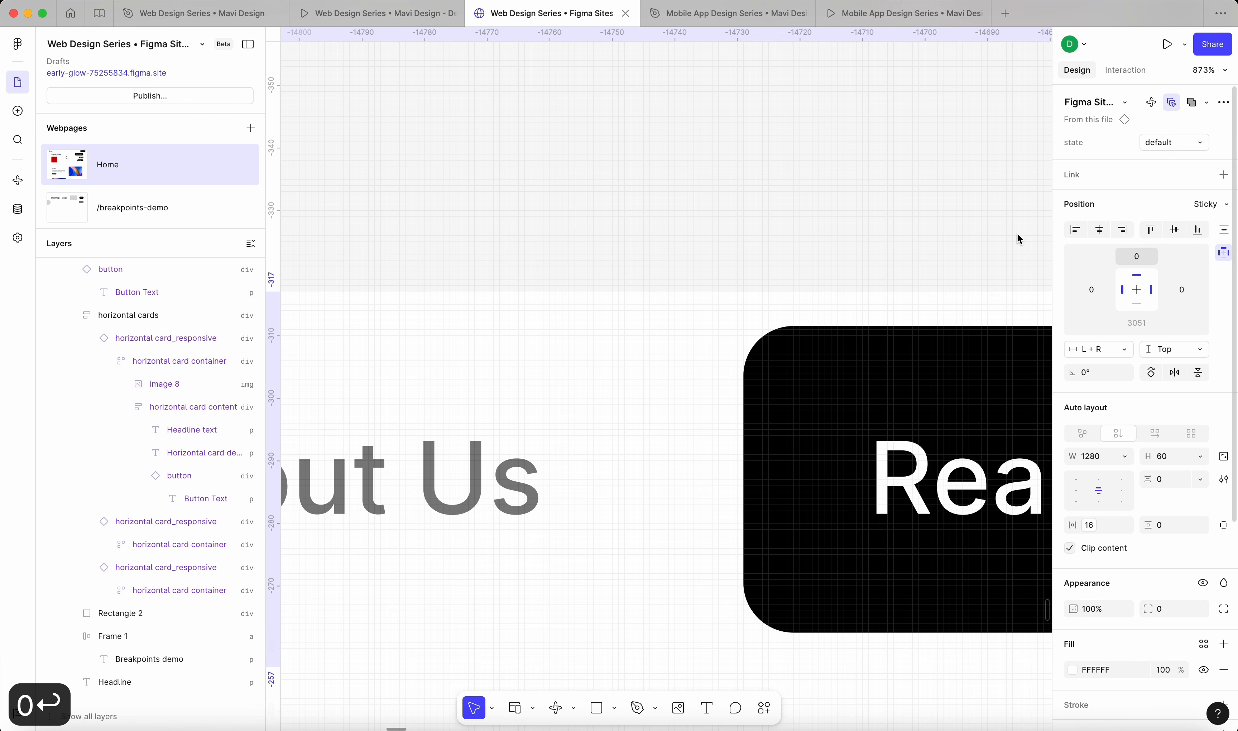
Preview the Home page and check the header with the preview narrowed to 1420 wide
left_click(672, 197)
scroll(705, 111, "down", 15)
scroll(705, 112, "down", 10)
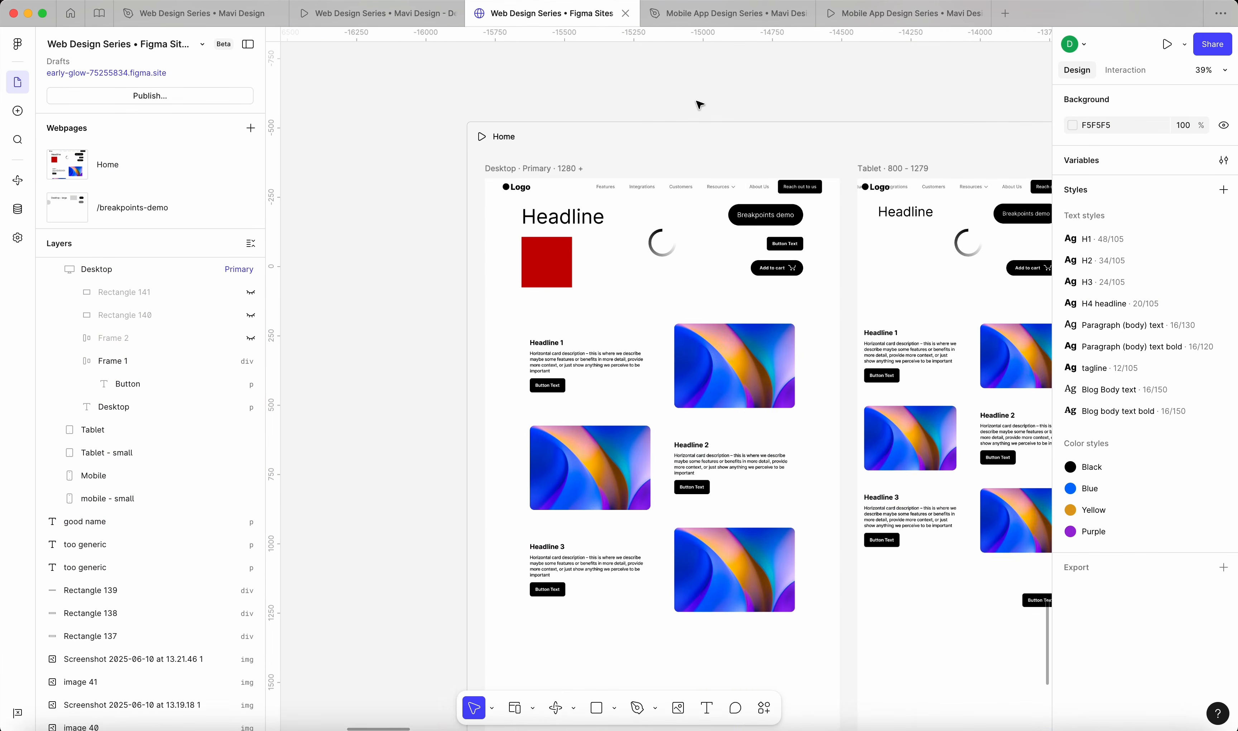
left_click(520, 167)
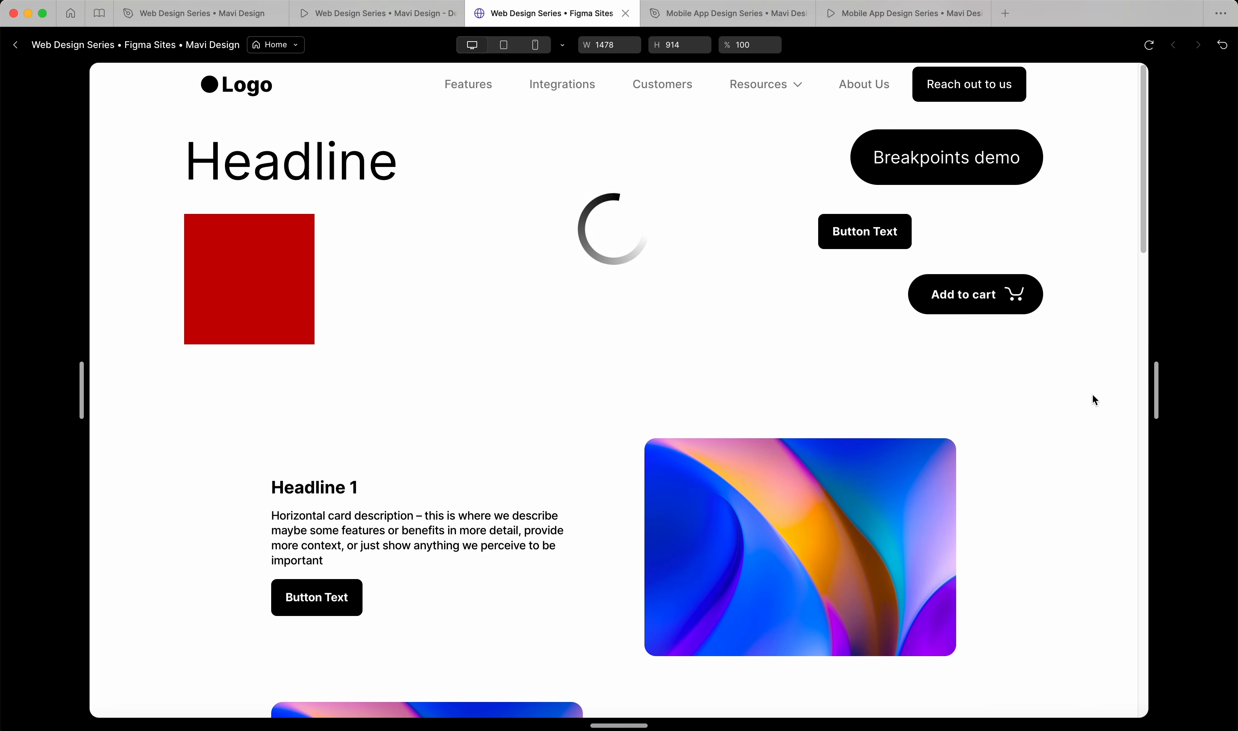
left_click_drag(1154, 391, 1129, 414)
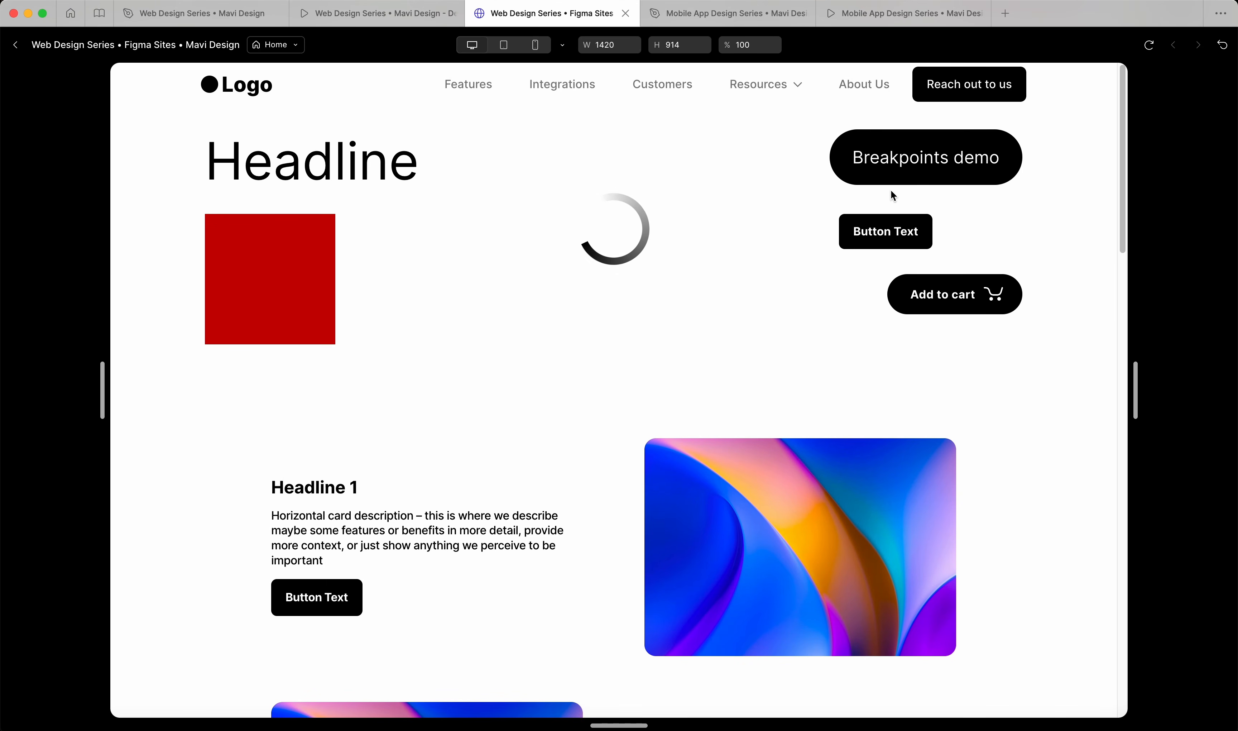
left_click(16, 45)
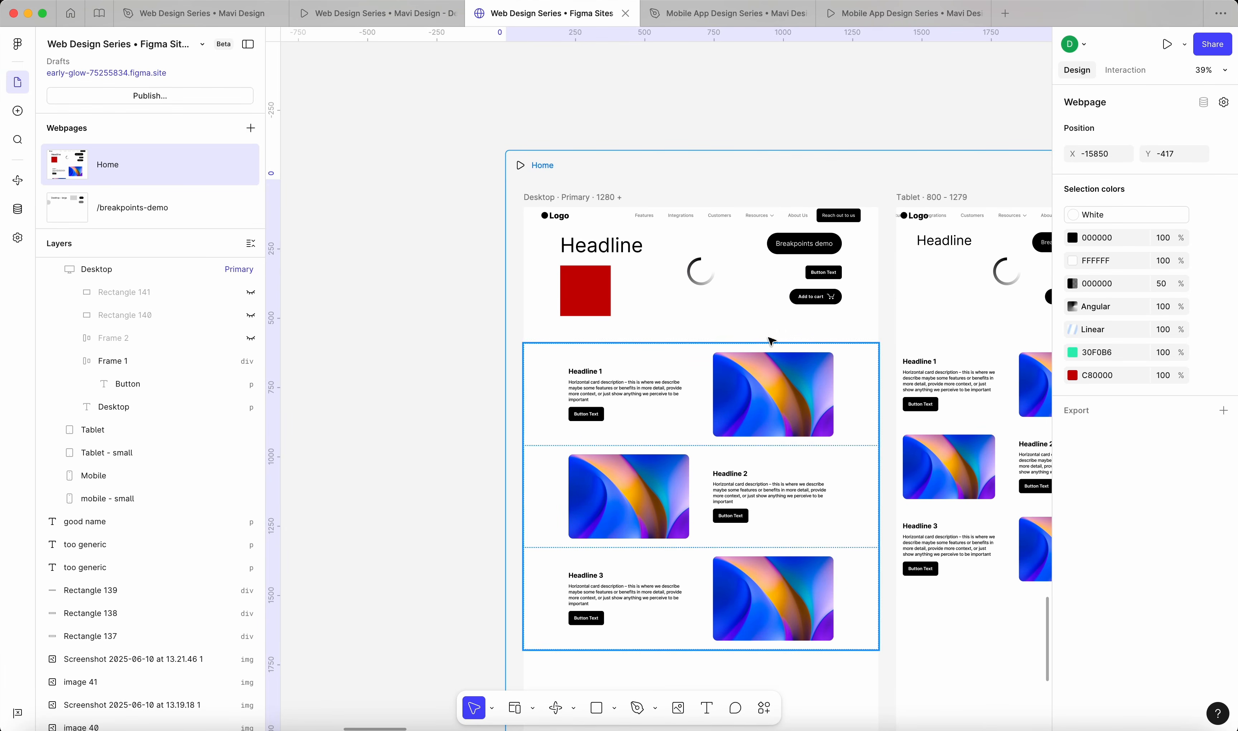
Move the loading wheel from the Desktop hero area to the empty space below the horizontal cards
left_click(705, 270)
scroll(703, 275, "down", 7)
left_click_drag(705, 270, 617, 366)
scroll(727, 252, "up", 5)
scroll(742, 190, "down", 5)
left_click(771, 155)
scroll(771, 154, "up", 5)
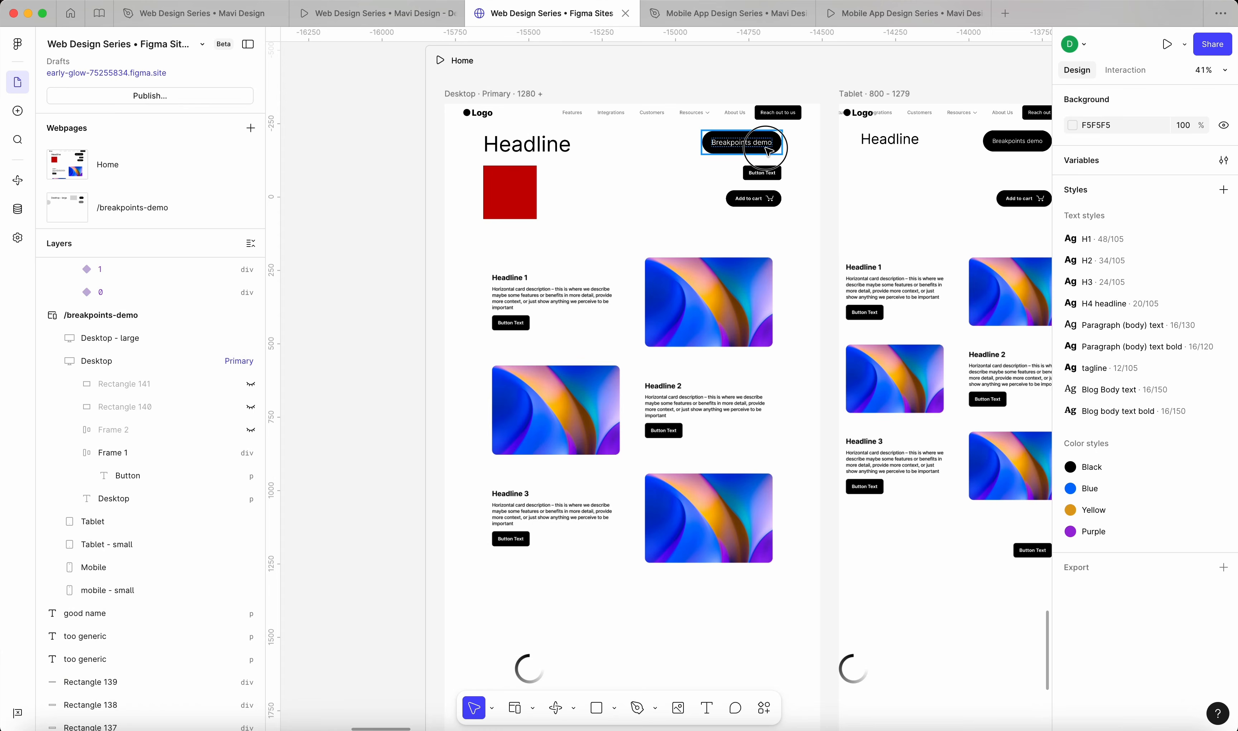
Move the Breakpoints demo, Button Text and Add to cart buttons together below the horizontal cards on Desktop
left_click(770, 148)
left_click(763, 173, "shift")
left_click(757, 197, "shift")
scroll(751, 190, "down", 5)
left_click_drag(755, 161, 703, 494)
scroll(577, 125, "up", 5)
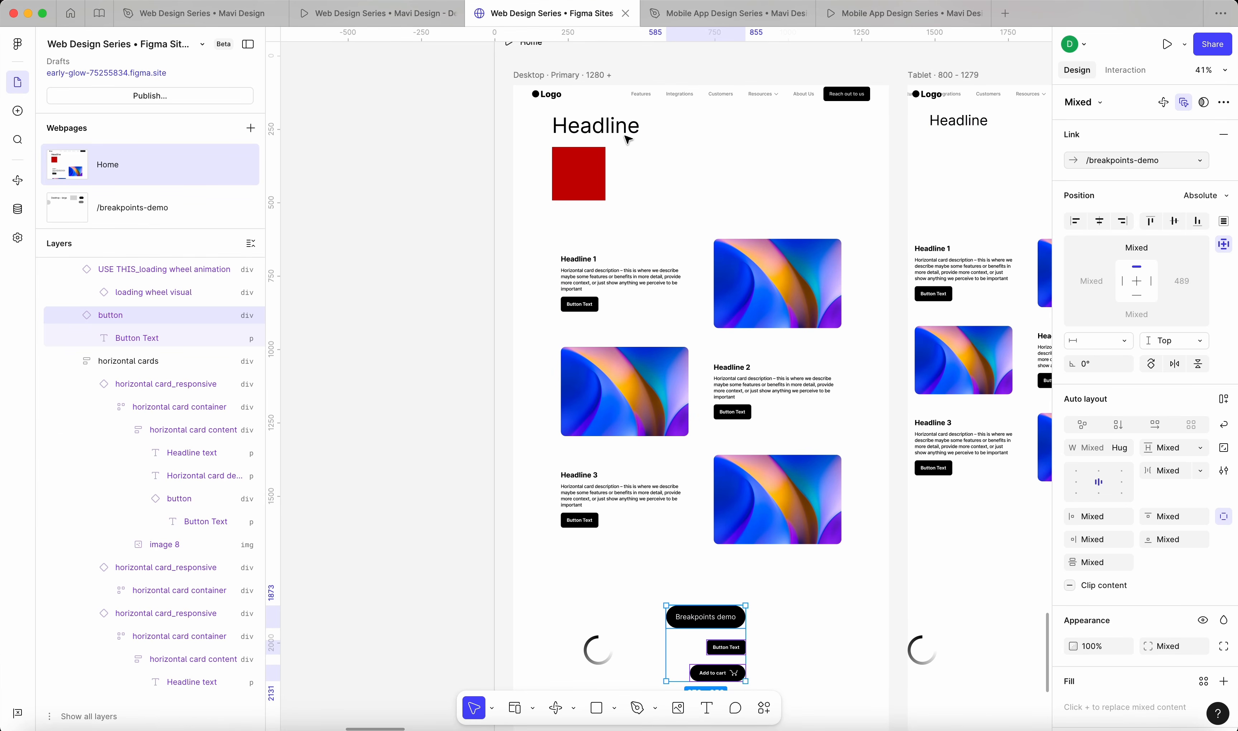
Move the large Headline text and the red square together below the horizontal cards on Desktop
left_click(622, 125)
left_click(590, 160, "shift")
left_click_drag(591, 160, 769, 475)
scroll(772, 605, "down", 4)
left_click(394, 417)
scroll(403, 412, "up", 5)
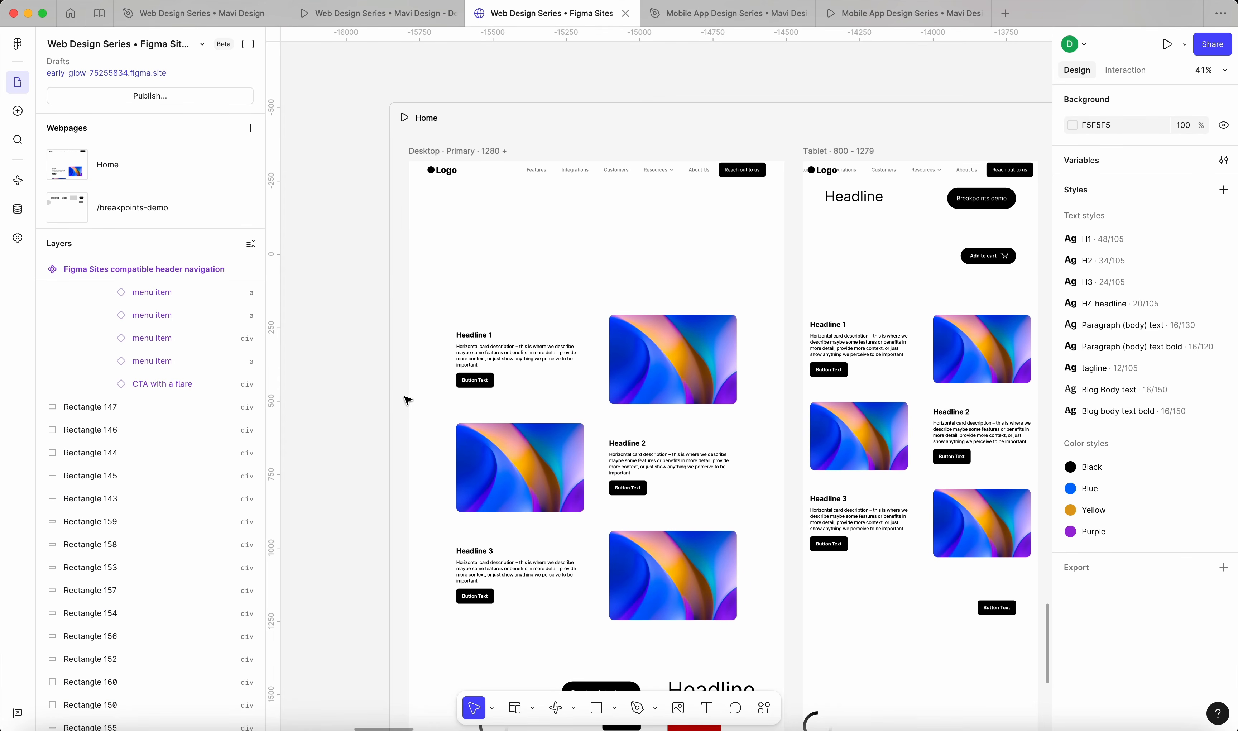
scroll(373, 174, "up", 3)
Preview the Home page and test how the Resources dropdown opens and stays aligned in the header
left_click(426, 95)
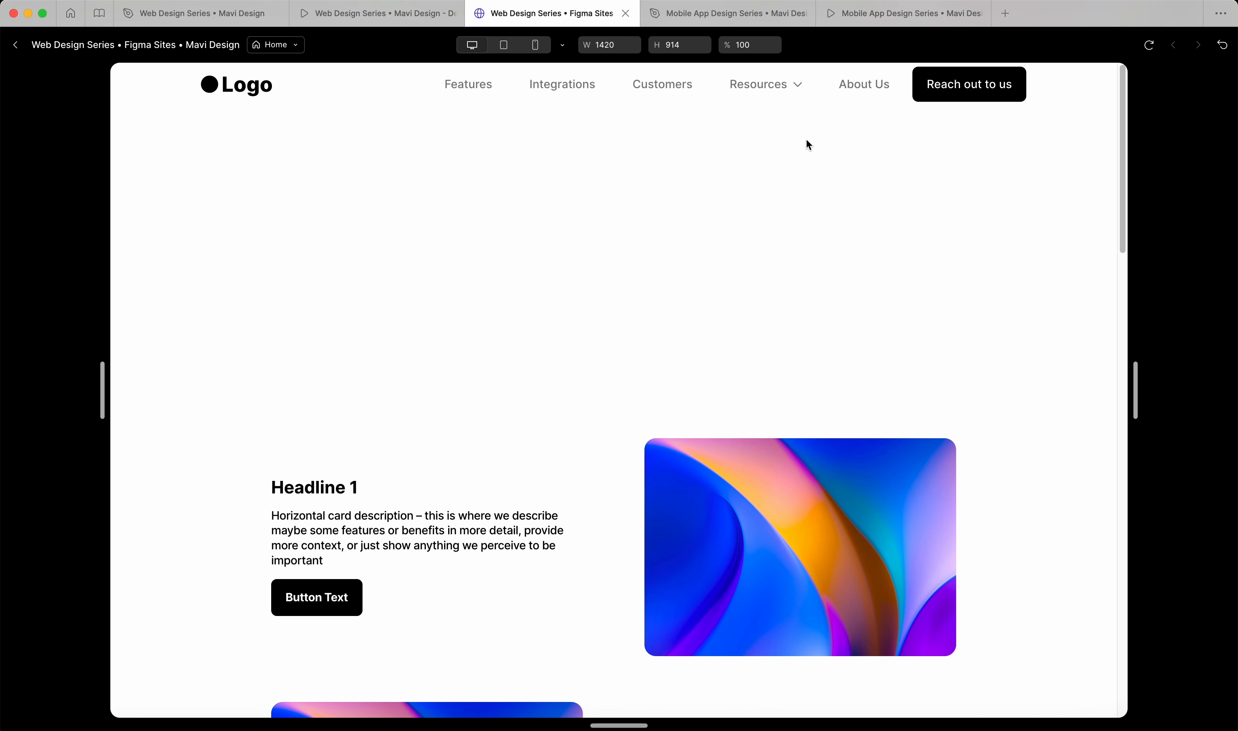
mouse_move(749, 81)
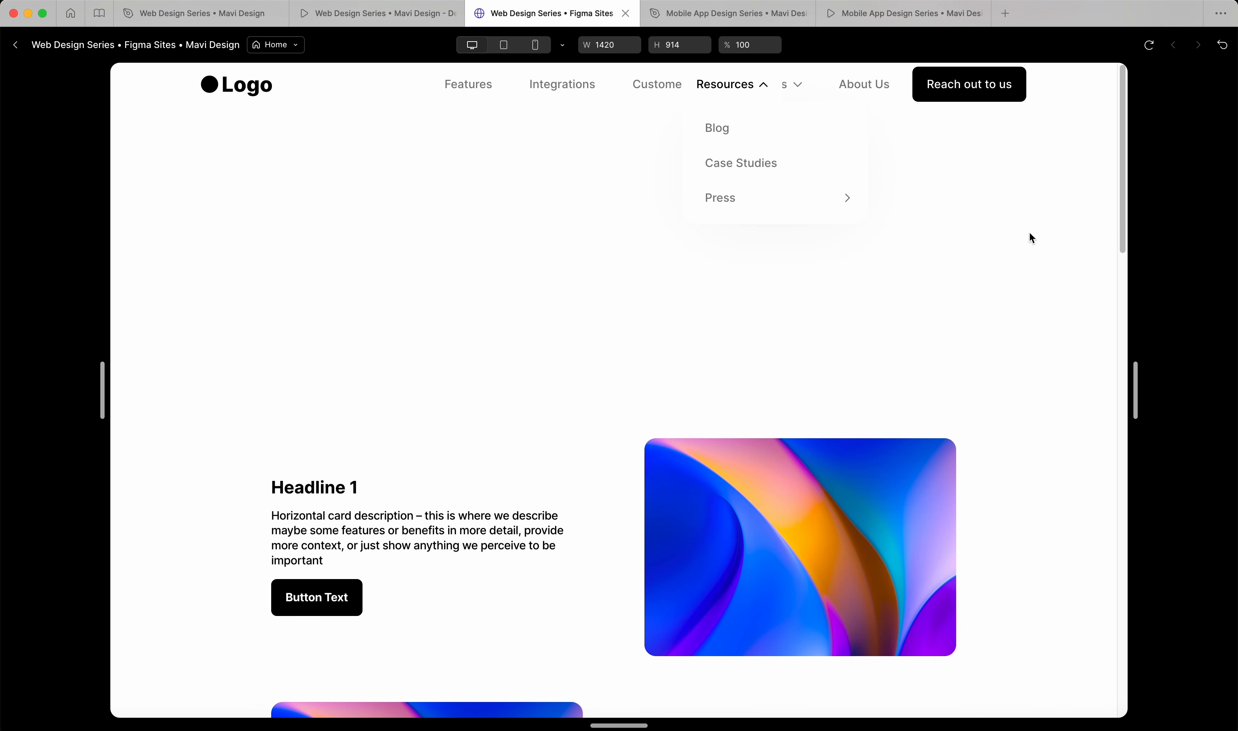
left_click(15, 46)
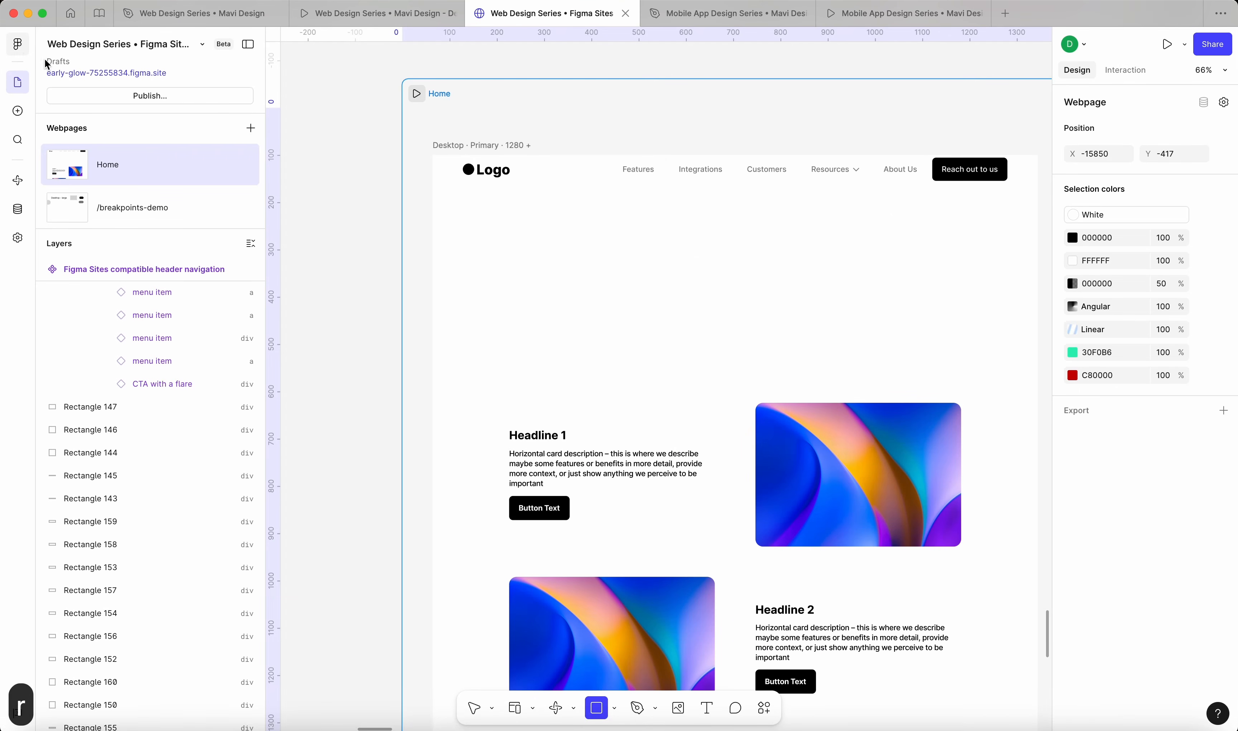
left_click(413, 118)
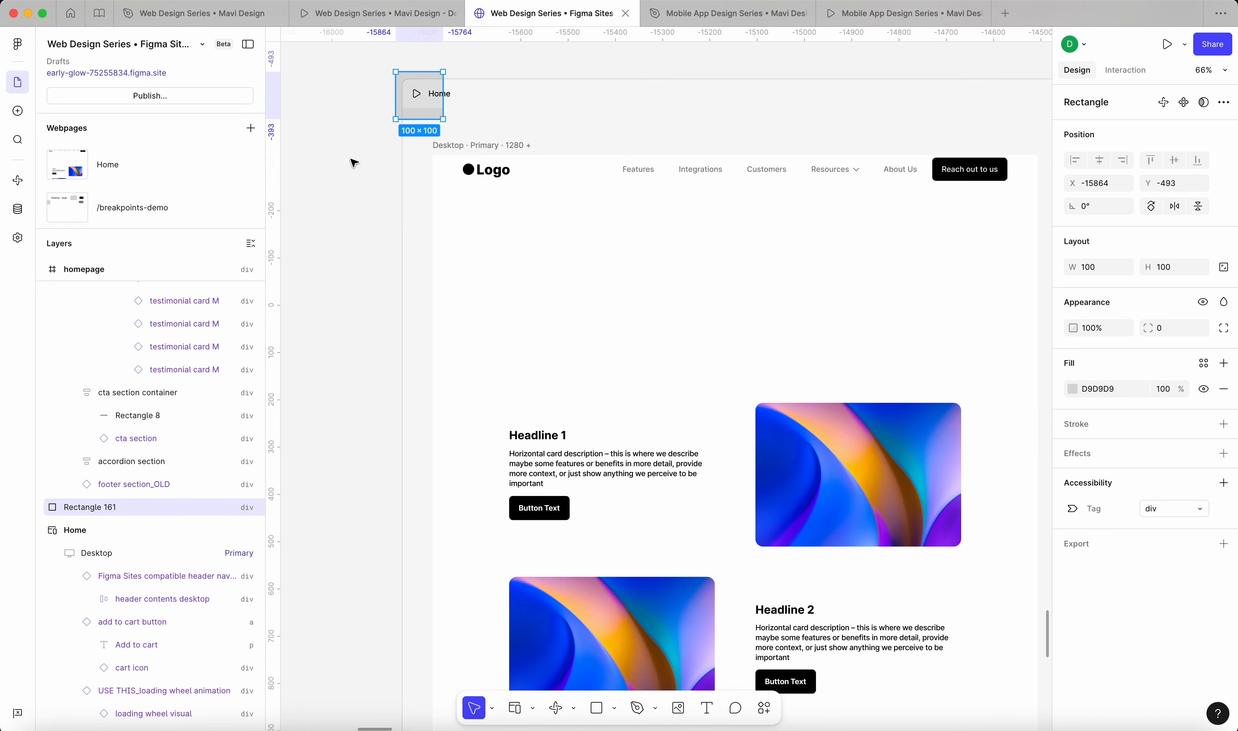
key("super+z")
left_click(418, 93)
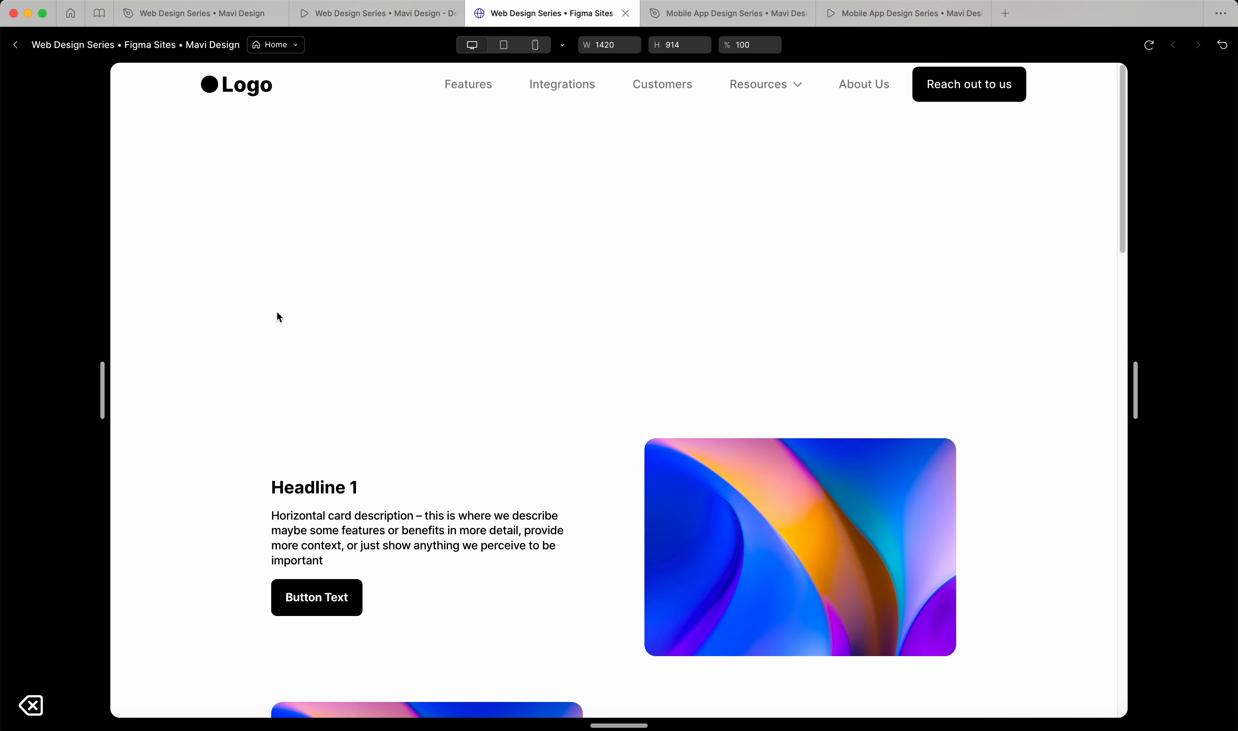
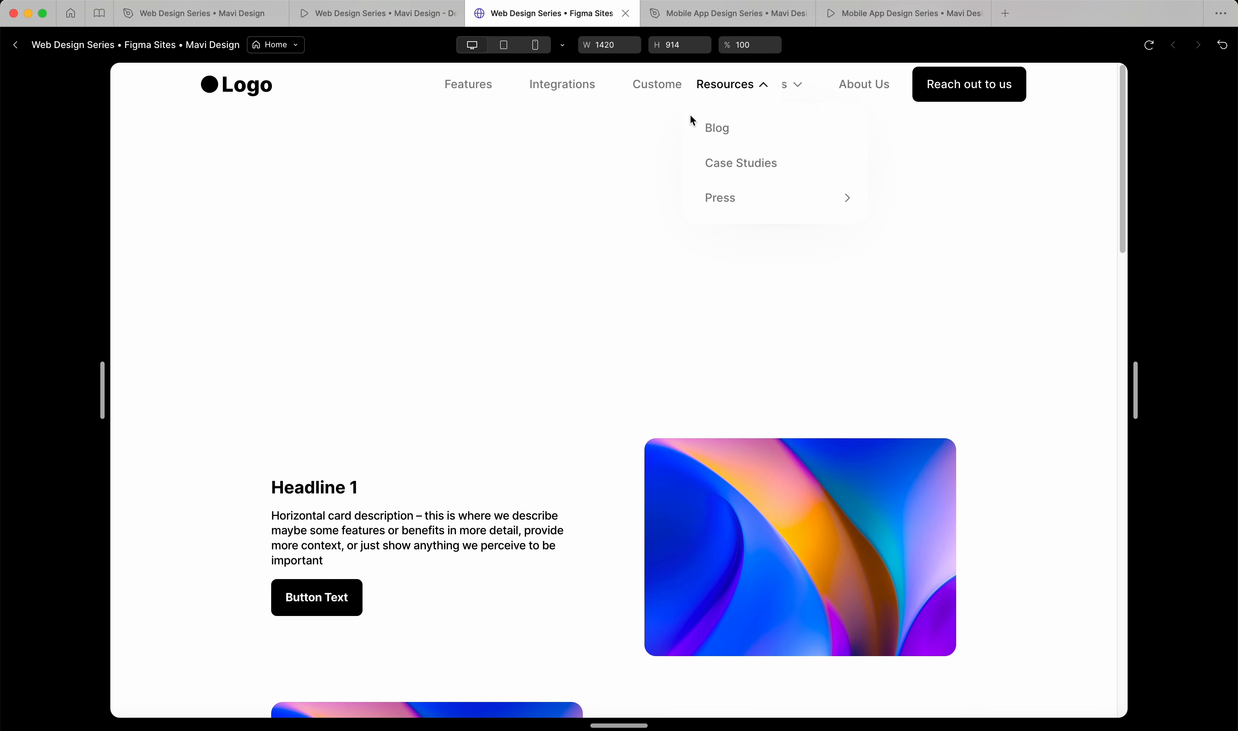
mouse_move(199, 20)
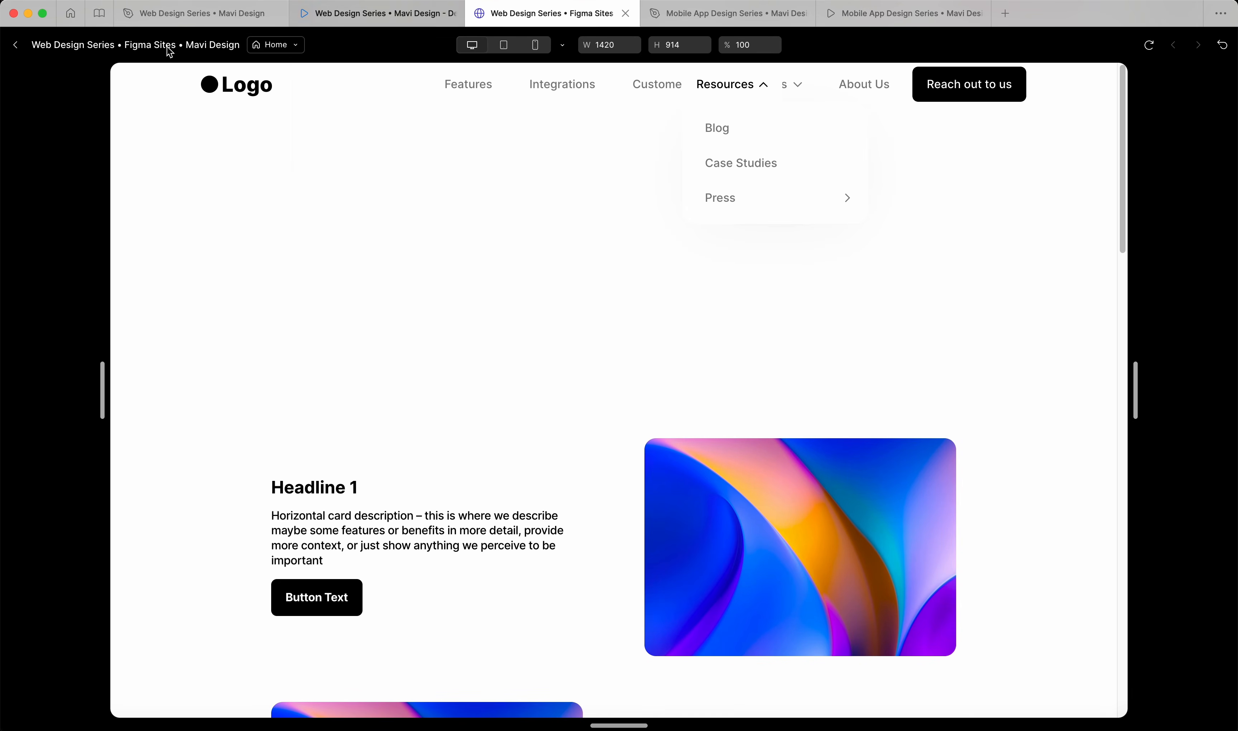
left_click(20, 46)
left_click(341, 229)
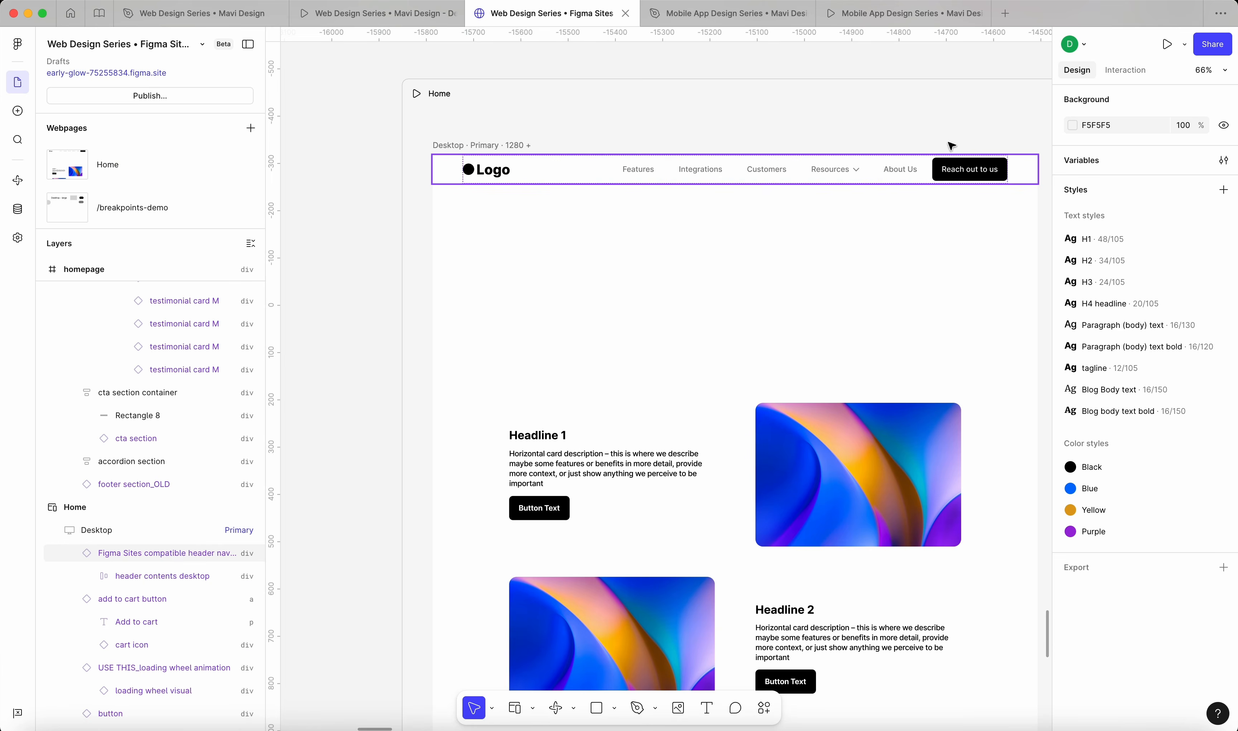
Place a test instance of the dropdown_resources header variant below the Figma Sites compatible header navigation component set
scroll(796, 172, "down", 10)
scroll(795, 172, "up", 8)
scroll(796, 172, "up", 6)
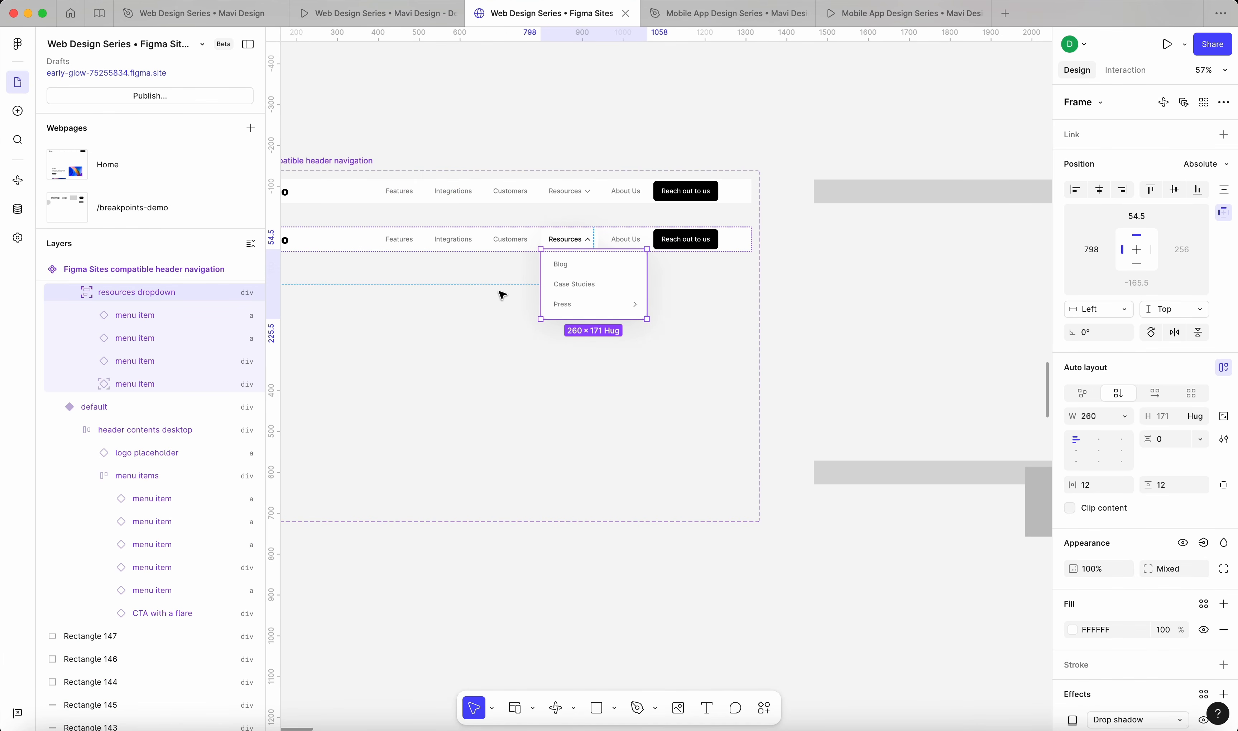
scroll(502, 295, "up", 5)
scroll(501, 295, "down", 4)
scroll(502, 296, "left", 5)
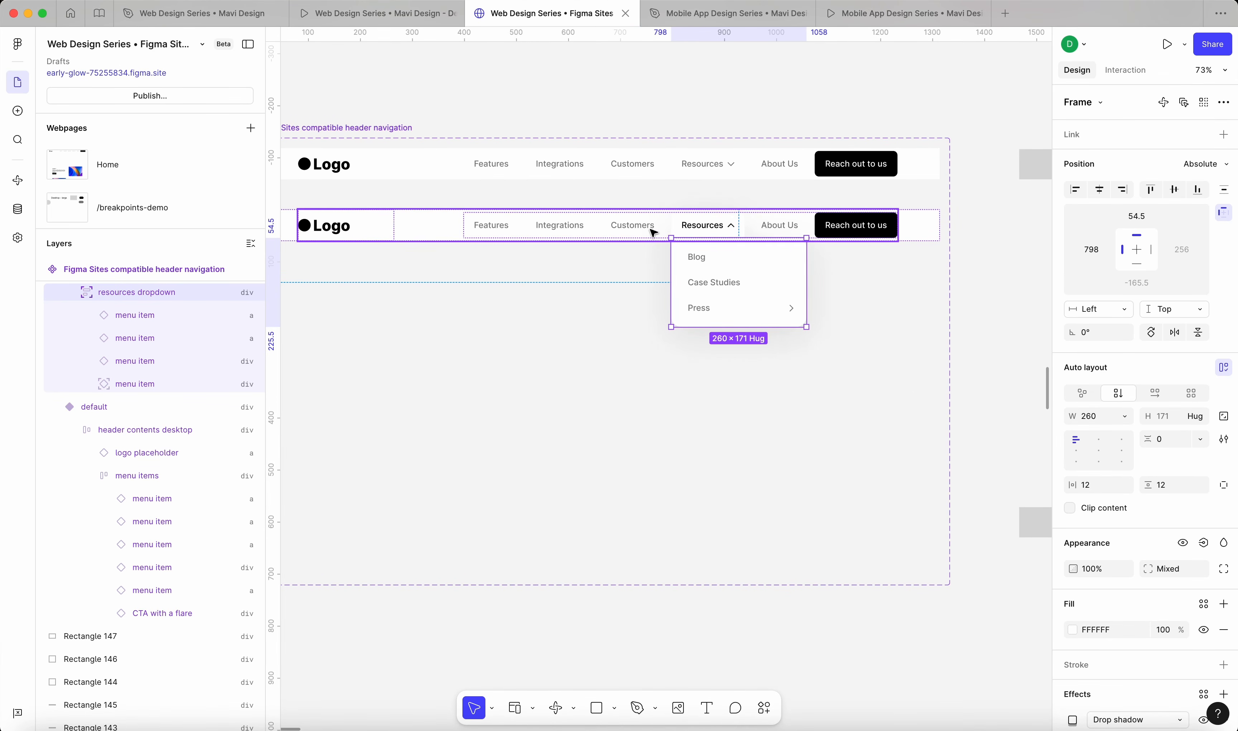
left_click(689, 105)
left_click(615, 221)
scroll(585, 220, "down", 2)
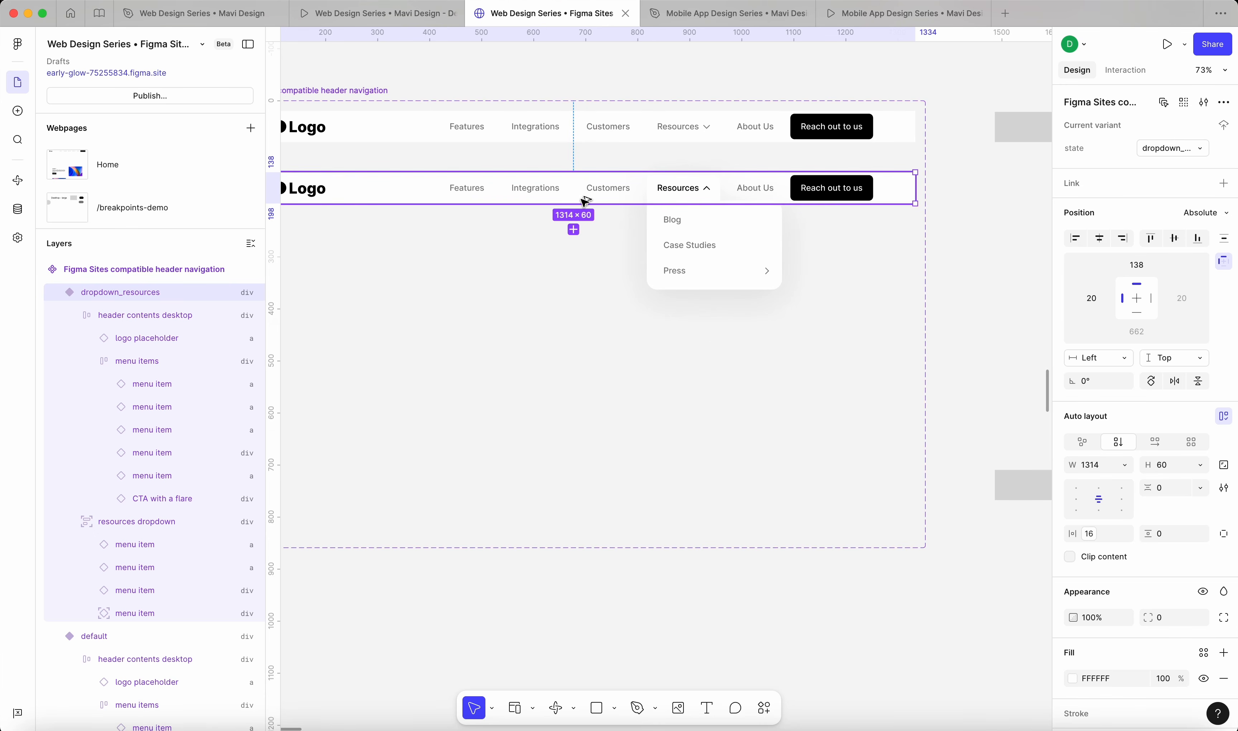
left_click(586, 218)
left_click_drag(615, 188, 684, 607)
scroll(641, 341, "down", 3)
scroll(638, 334, "up", 3)
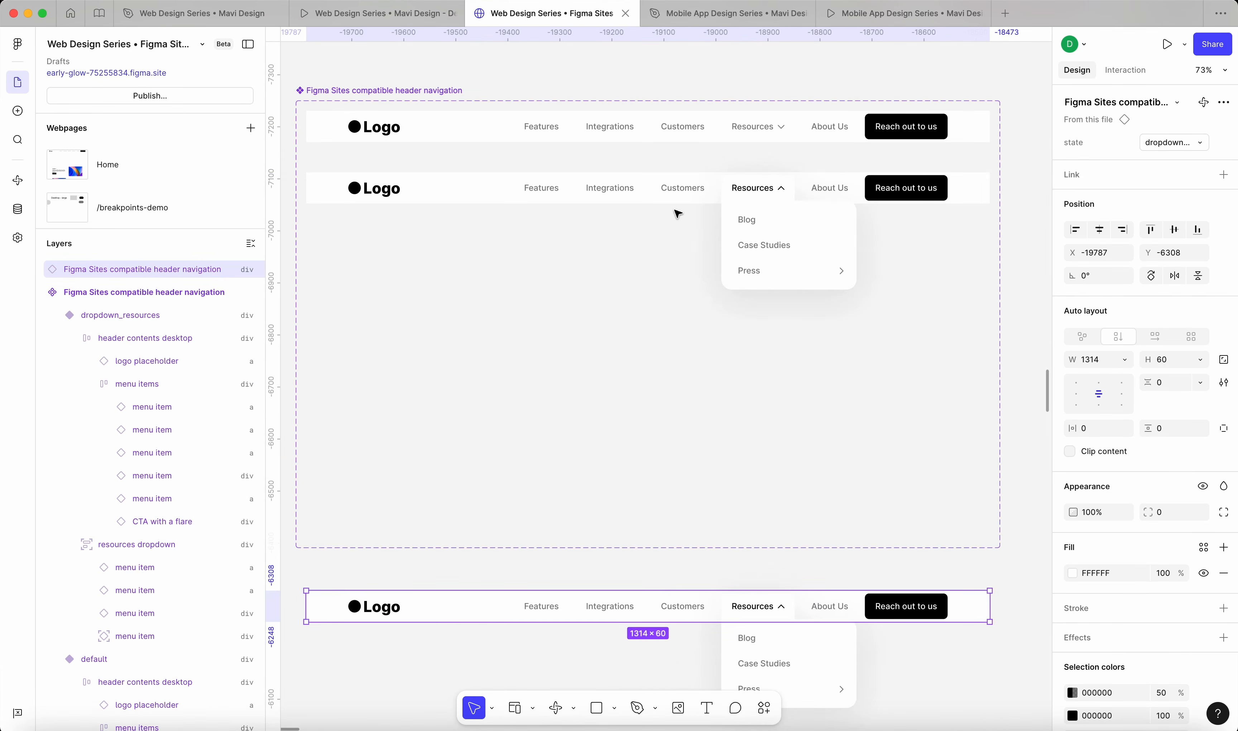
Resize the test header instance to 1158 px wide and examine how the left-pinned resources dropdown shifts against the menu
left_click(771, 233)
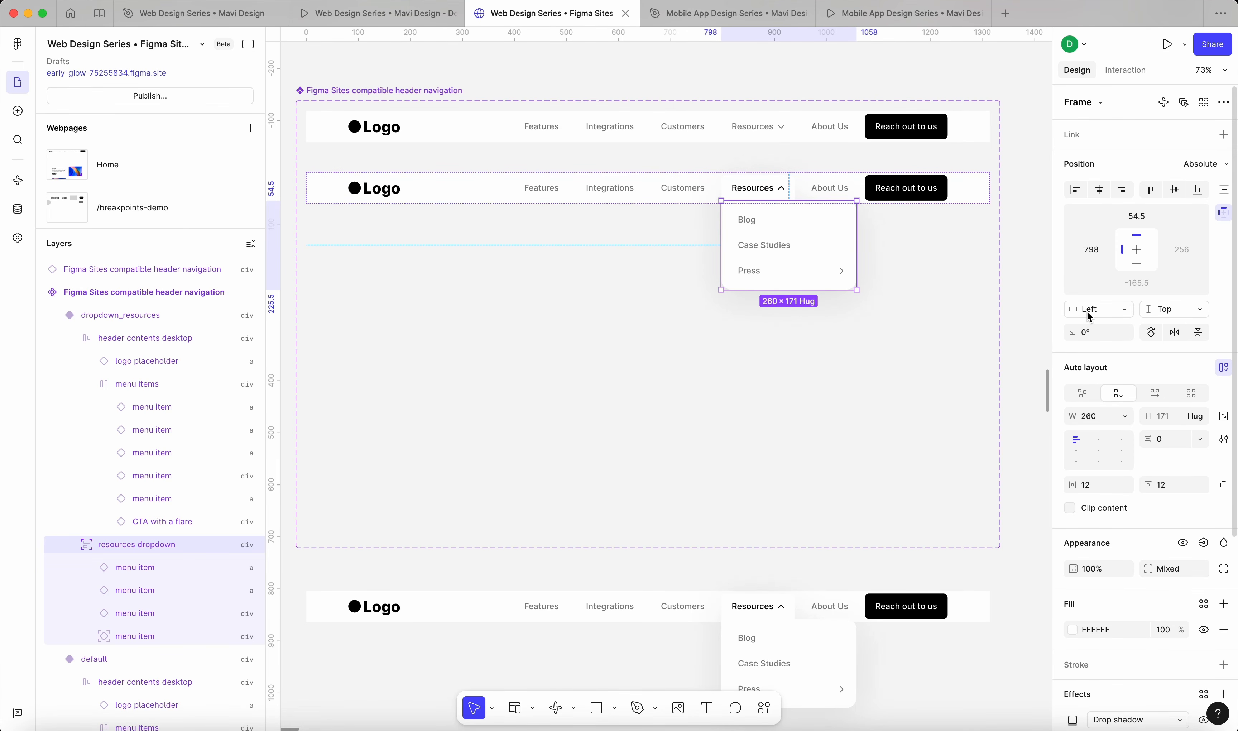
scroll(642, 352, "down", 5)
left_click(369, 382)
left_click(484, 401)
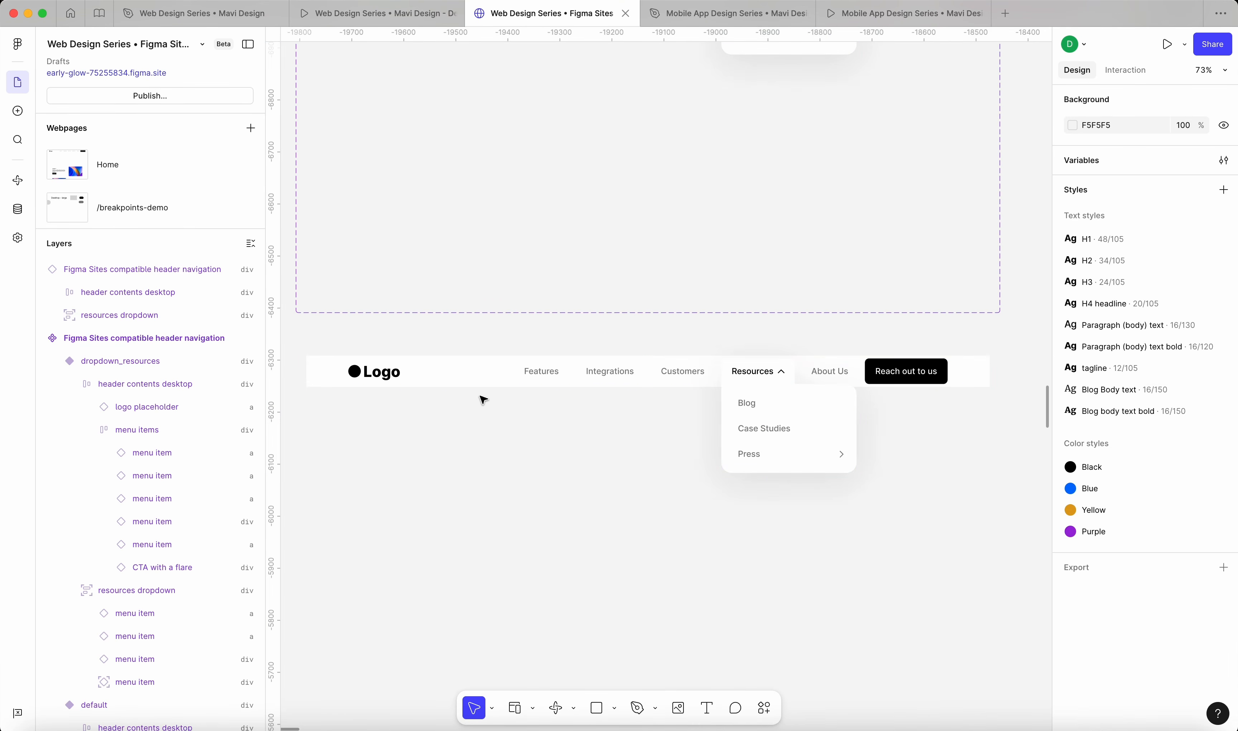
left_click(464, 374)
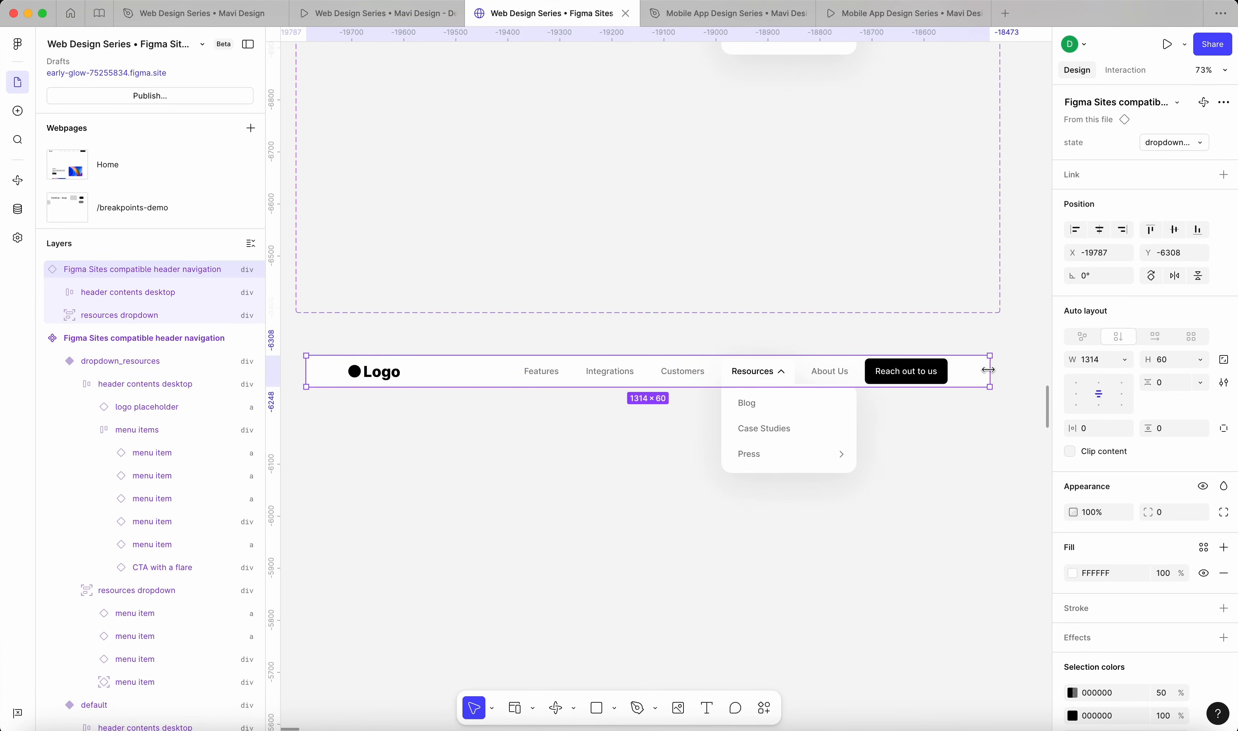
left_click_drag(989, 369, 798, 377)
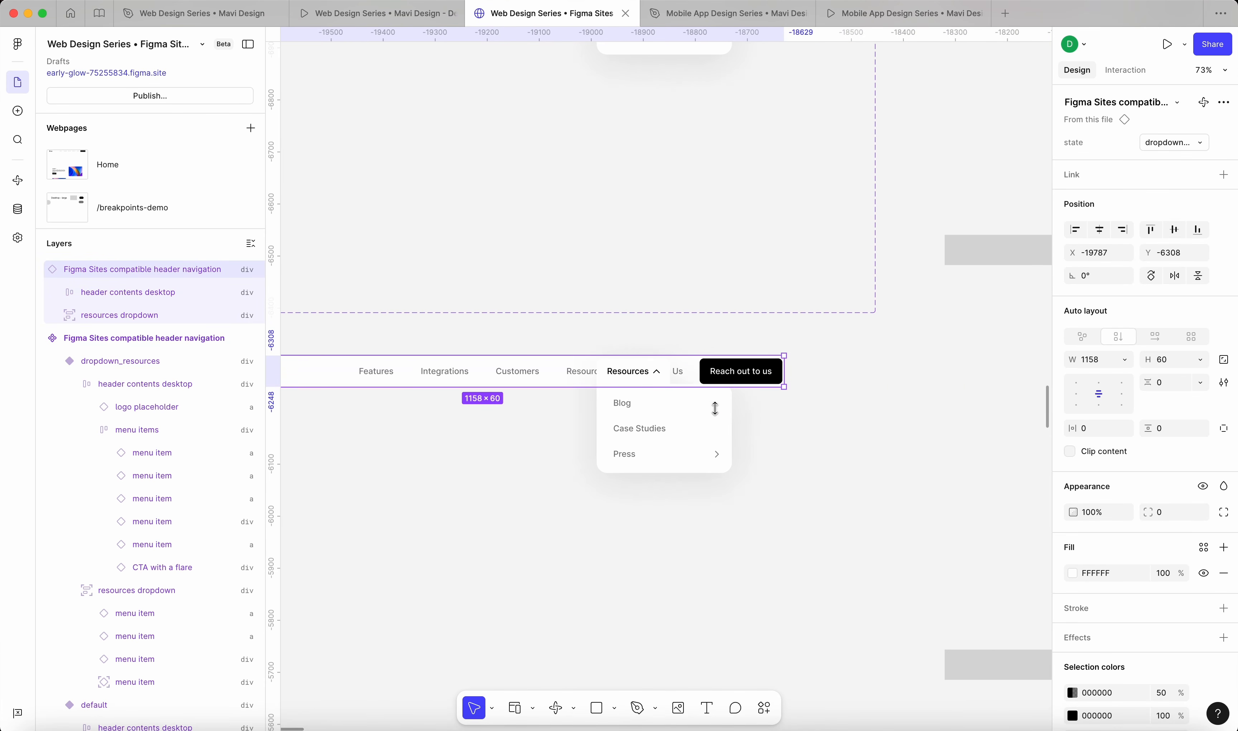
left_click(617, 436)
scroll(472, 464, "left", 5)
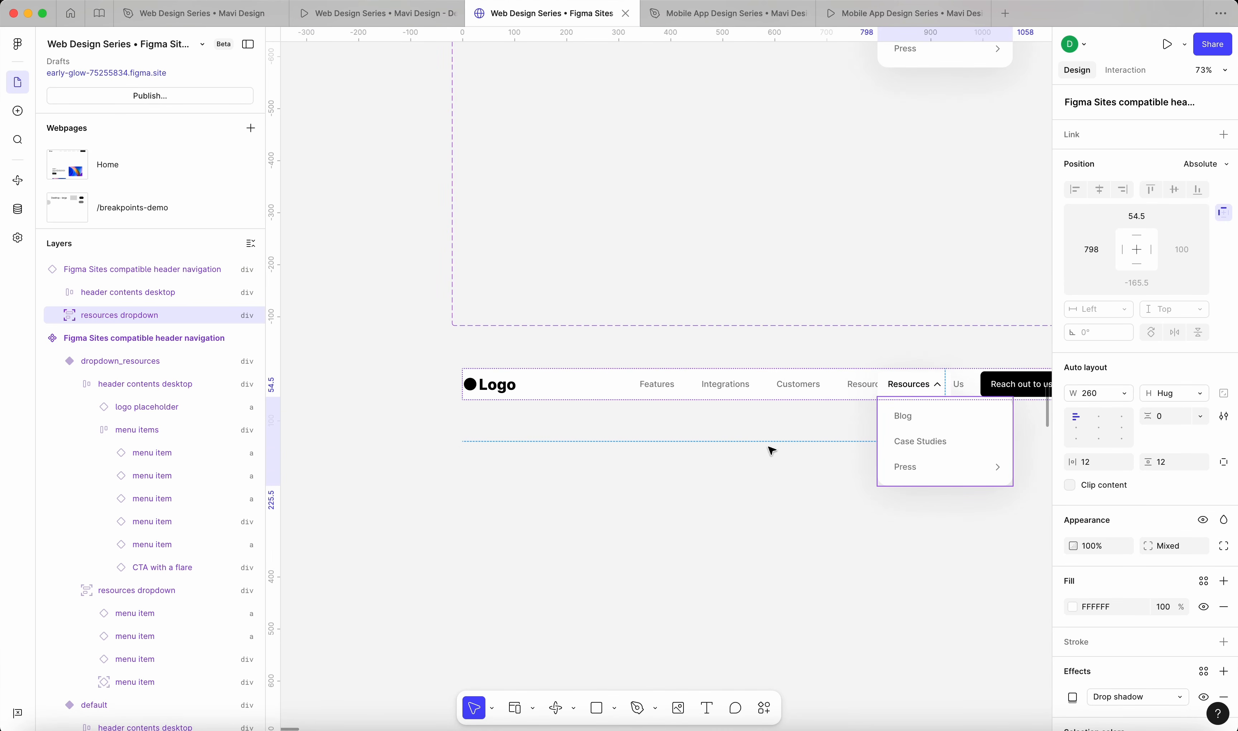
left_click(824, 470)
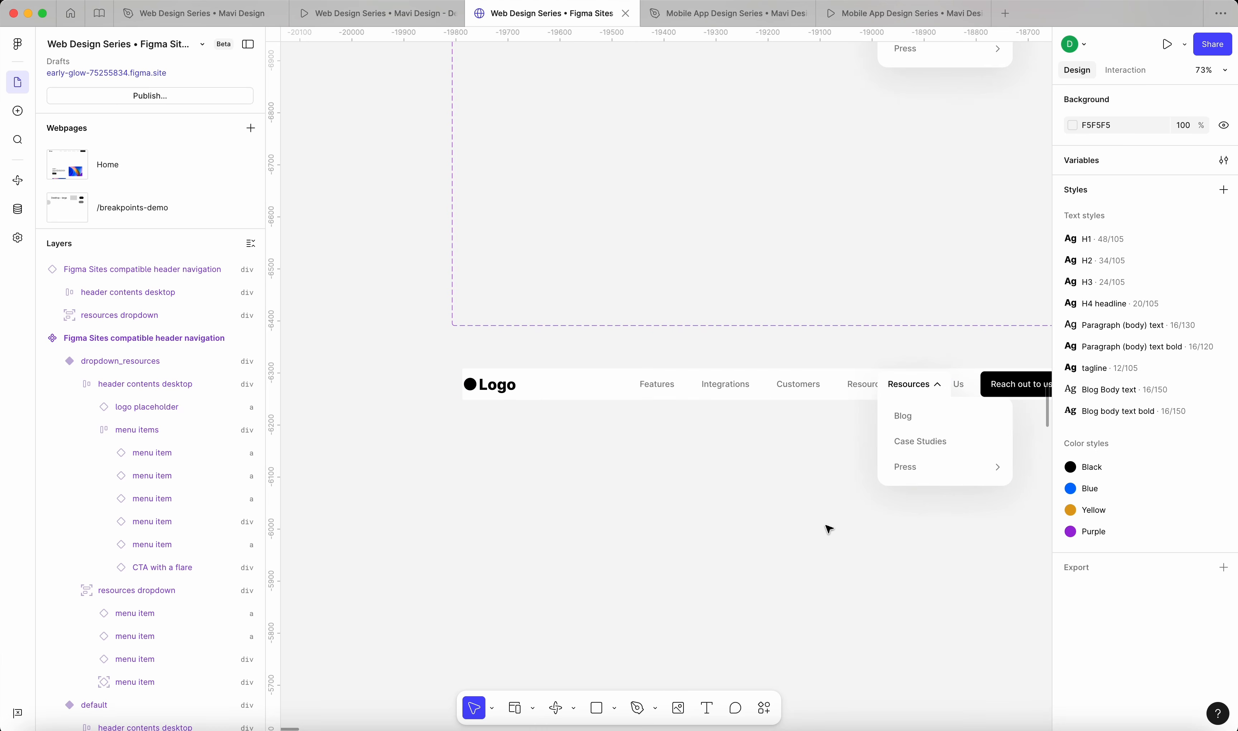
Widen the test header instance to 1287 px and compare the dropdown's alignment with the main variant
left_click(551, 400)
left_click_drag(606, 472, 433, 466)
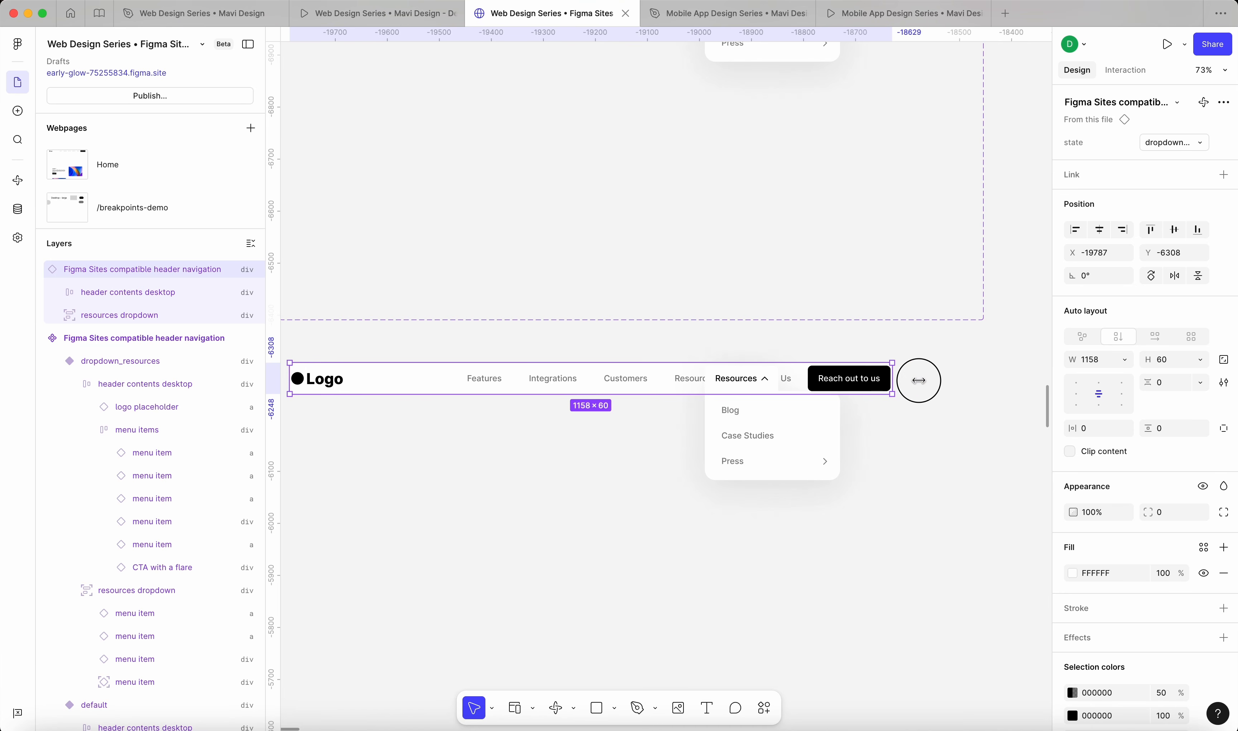
left_click_drag(918, 380, 961, 382)
scroll(975, 469, "up", 5)
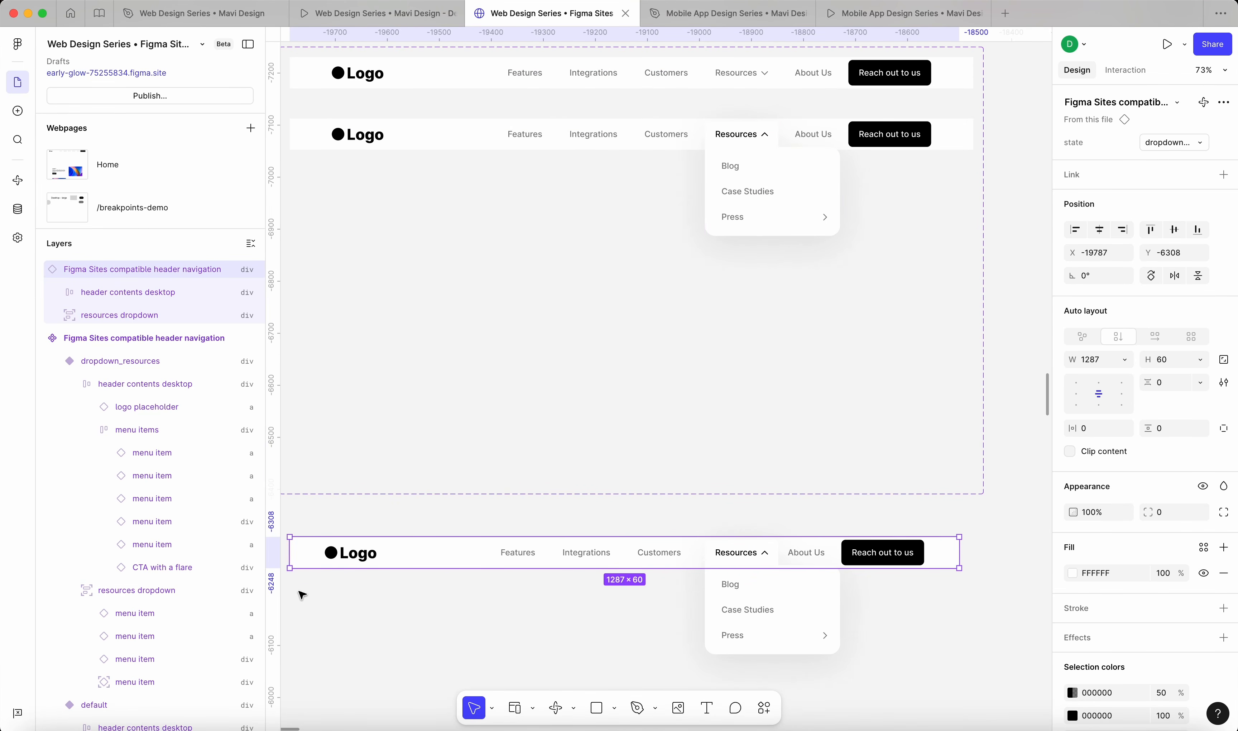
scroll(507, 612, "left", 3)
scroll(507, 612, "down", 2)
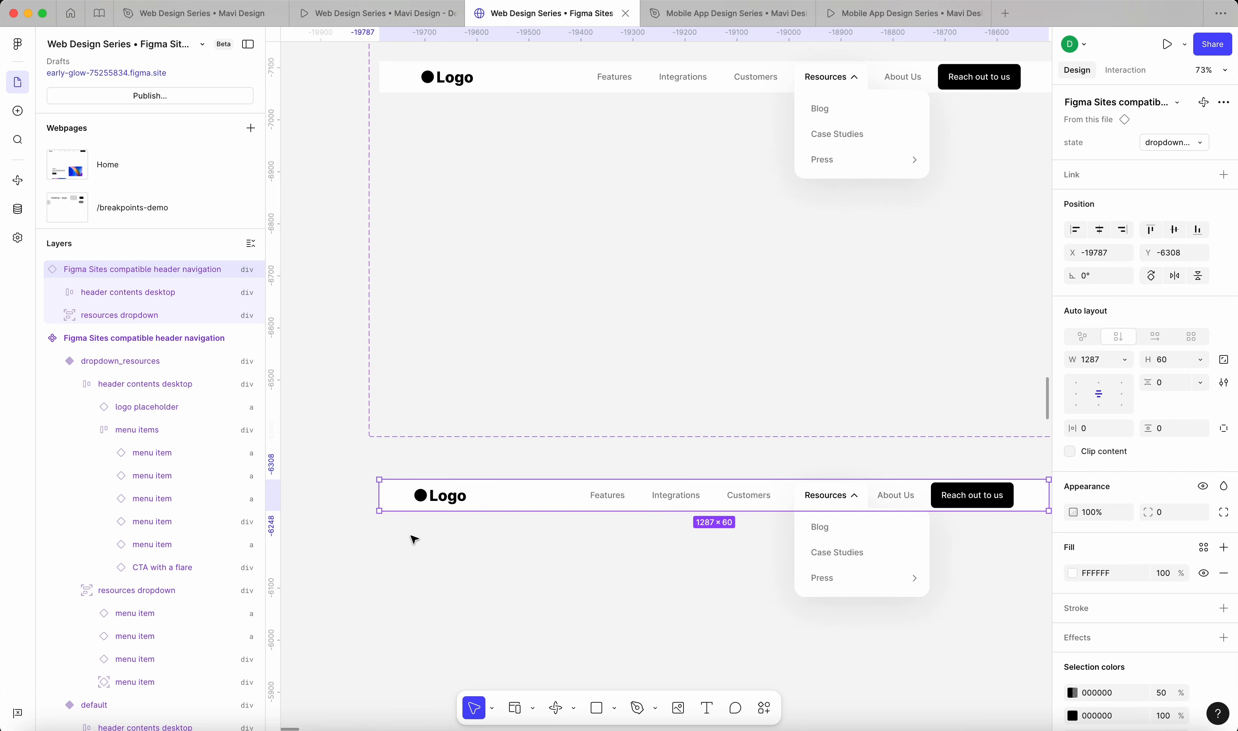
Set the horizontal constraint of the resources dropdown in the dropdown_resources variant to Right
scroll(526, 573, "up", 5)
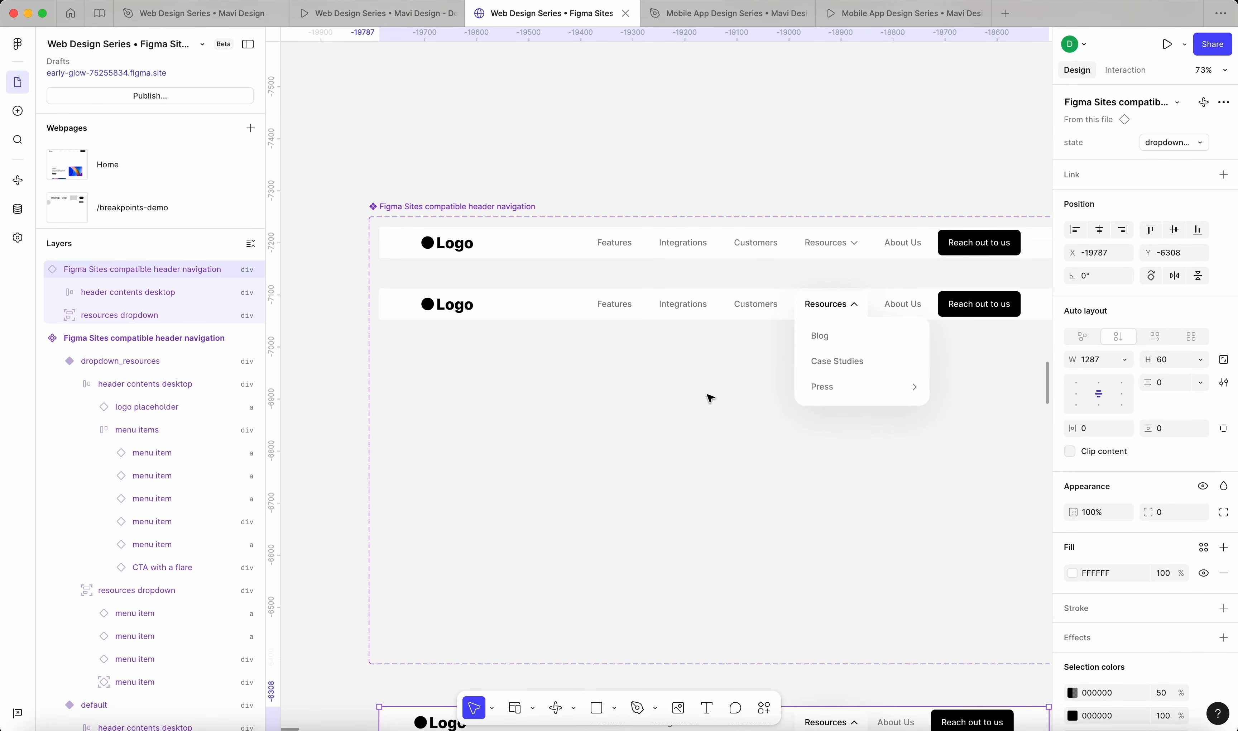
left_click(818, 335)
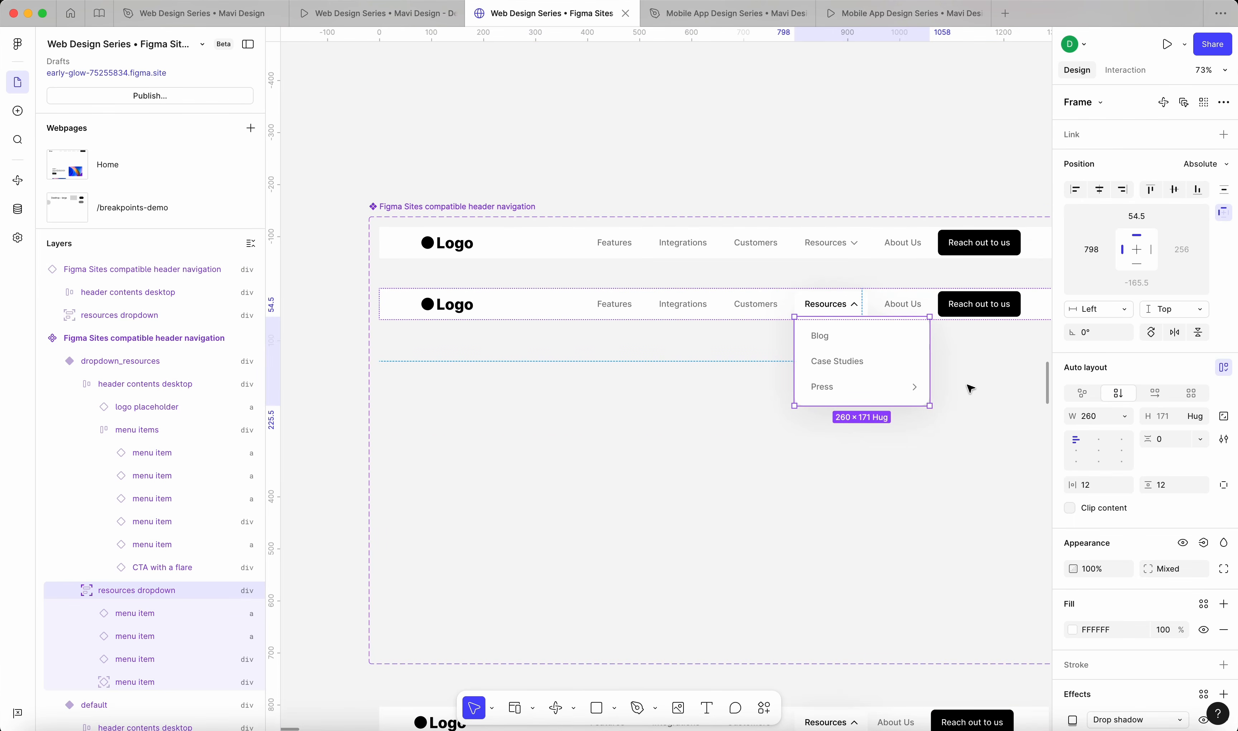
left_click(1112, 310)
left_click(1118, 326)
Resize the test header instance to 1298 px wide to check how the right-pinned dropdown follows the Resources item
scroll(685, 498, "down", 5)
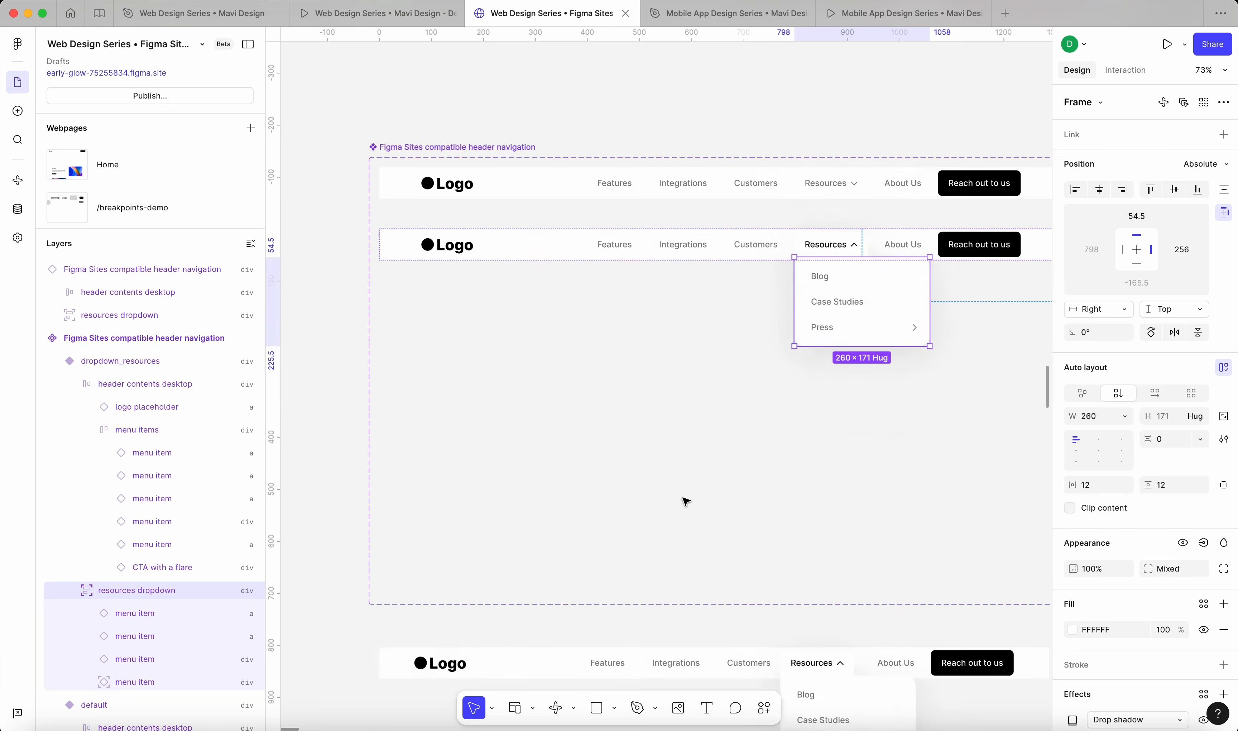
left_click(667, 603)
left_click(997, 486)
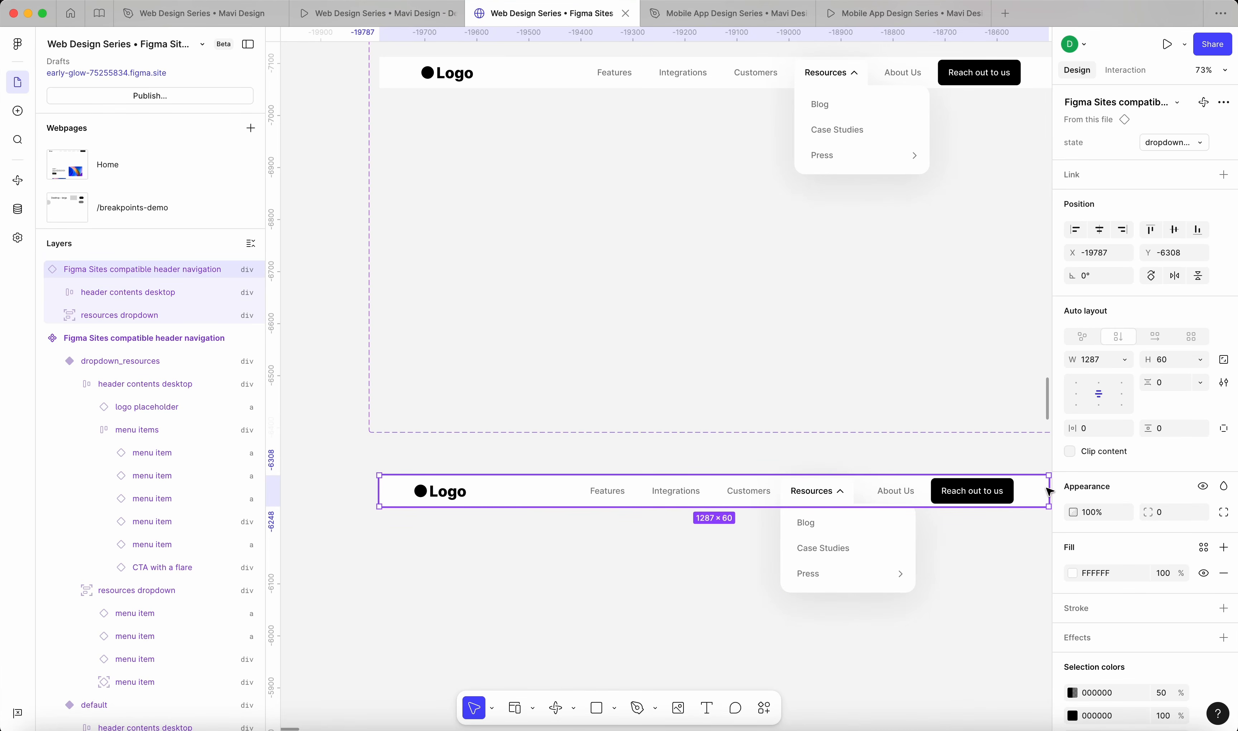
mouse_move(1049, 491)
left_mouse_down()
mouse_move(954, 490)
mouse_move(1058, 491)
left_mouse_up()
left_click(995, 567)
scroll(995, 567, "right", 3)
scroll(995, 567, "down", 1)
left_click(895, 457)
left_click_drag(922, 456, 926, 498)
scroll(898, 512, "up", 4)
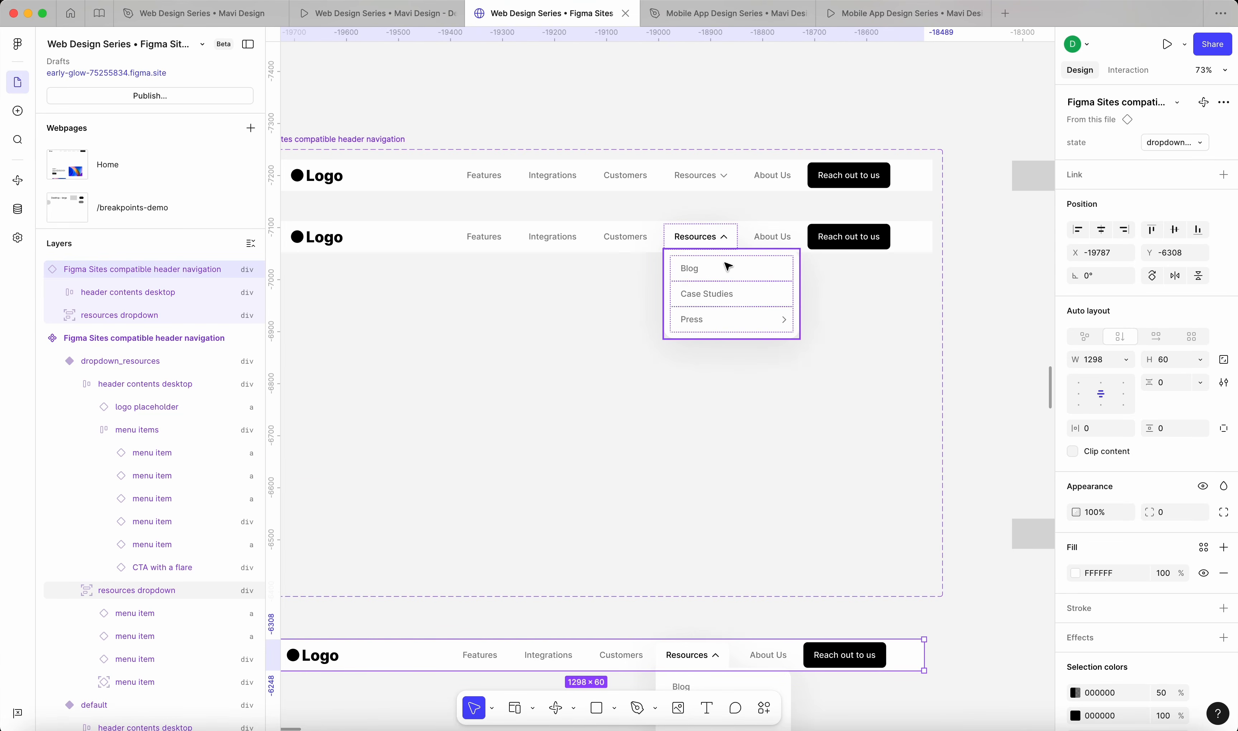
left_click(725, 275)
Widen the test header instance to about 1440 px and inspect its centred header contents against the dropdown
scroll(725, 285, "down", 5)
left_click(909, 426)
left_click_drag(924, 424, 999, 425)
double_click(911, 425)
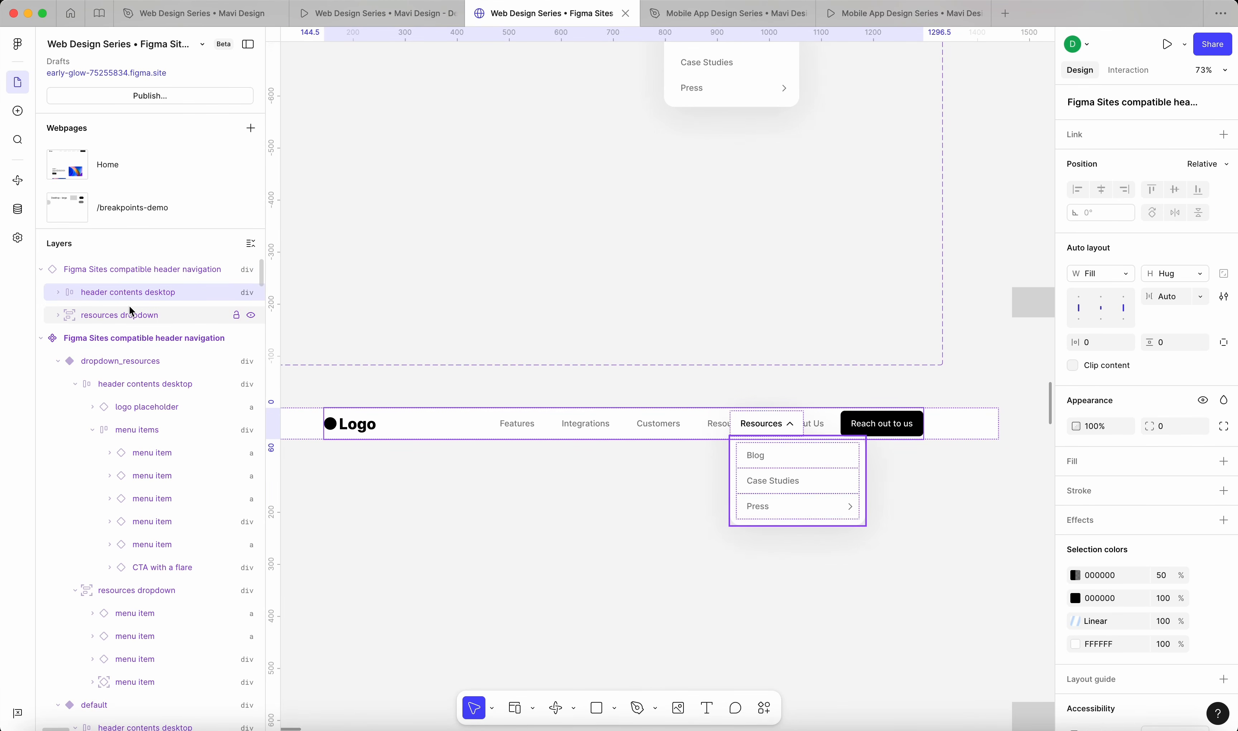
left_click(970, 501)
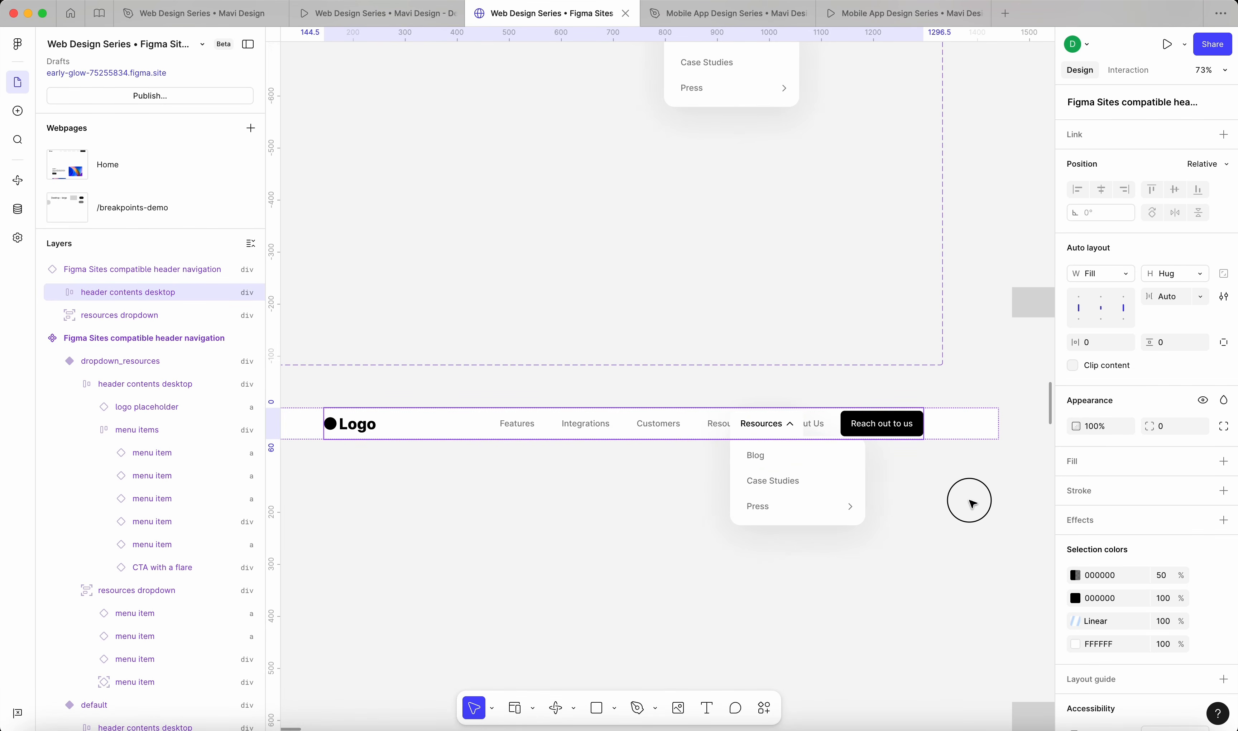
left_click(968, 429)
double_click(915, 432)
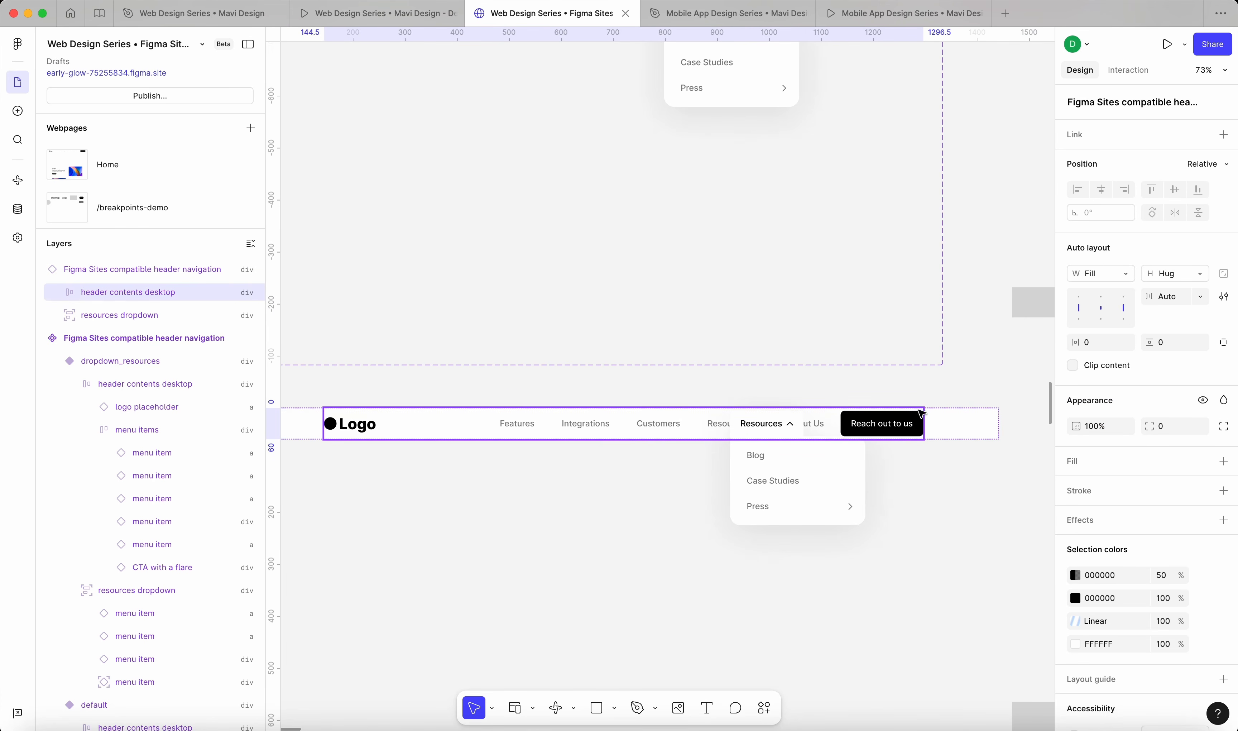
left_click(975, 437)
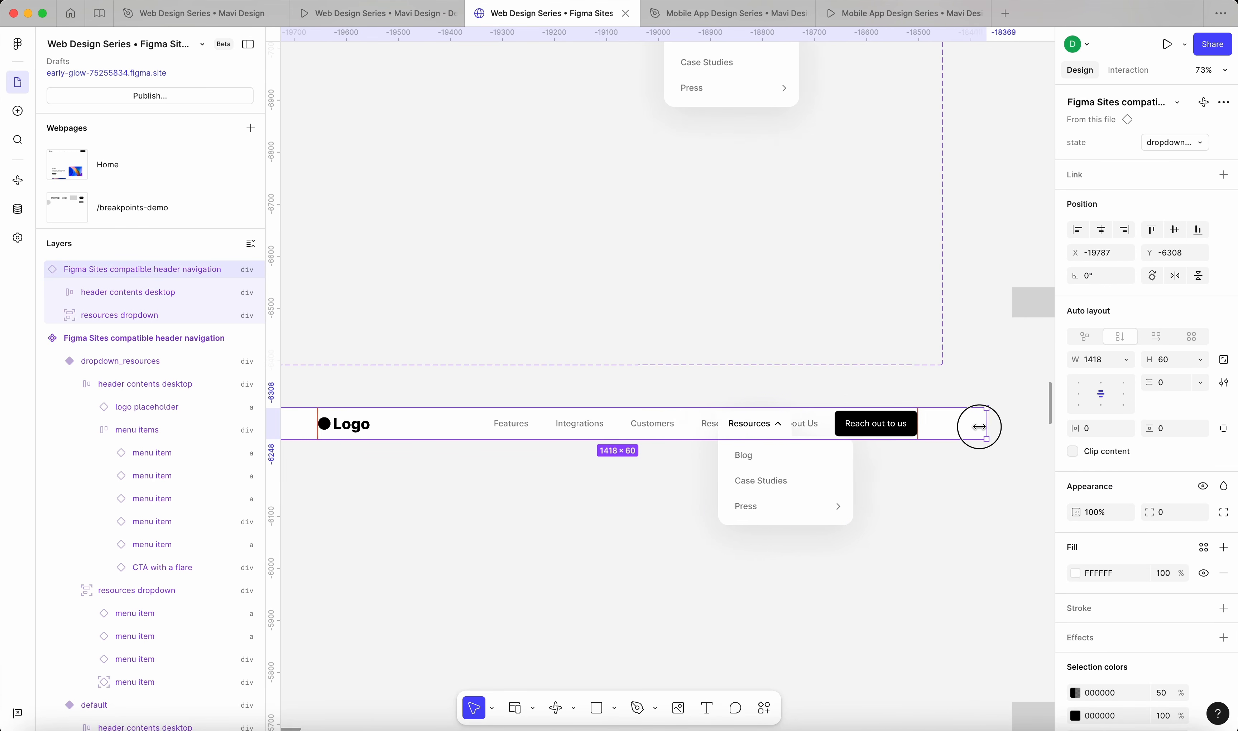
Narrow the test header instance to about 1295 px
left_click_drag(976, 430, 936, 431)
left_click(896, 427)
left_click(944, 494)
left_click(957, 427)
left_click(510, 501)
Cut the resources dropdown from the dropdown_resources variant and paste it into that variant's menu items frame
scroll(744, 197, "up", 5)
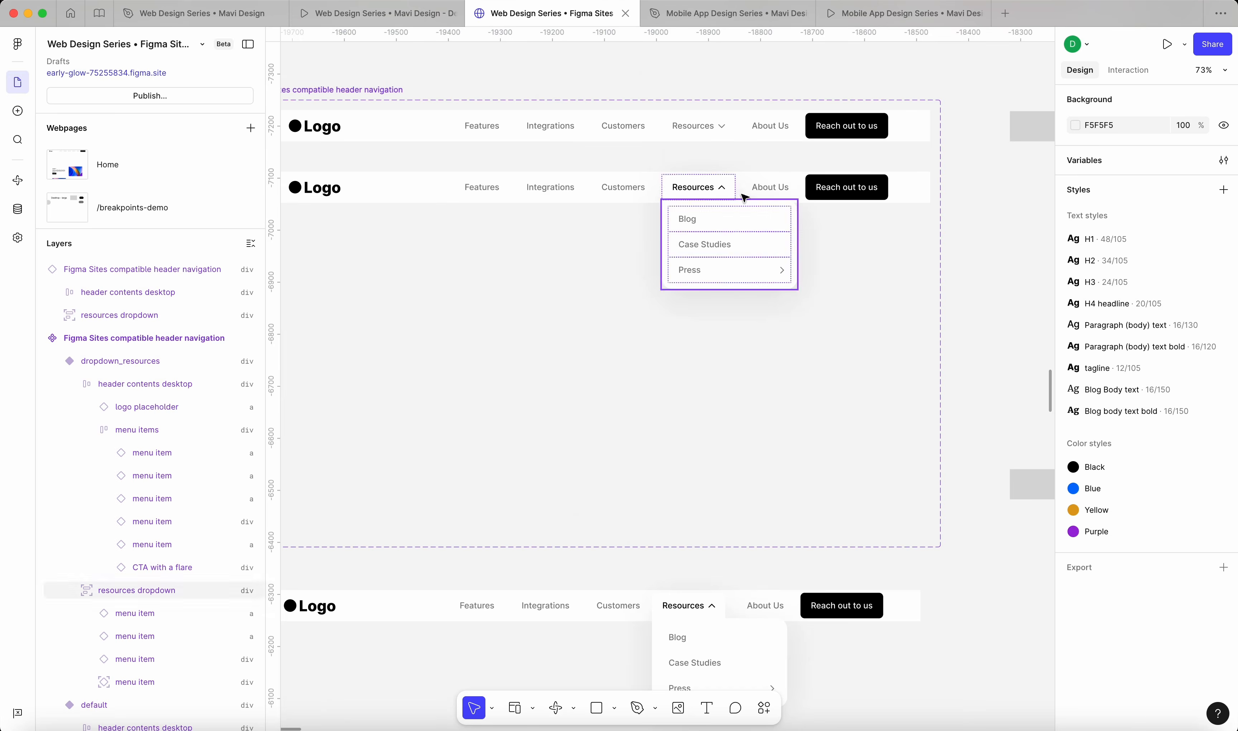
left_click(729, 243)
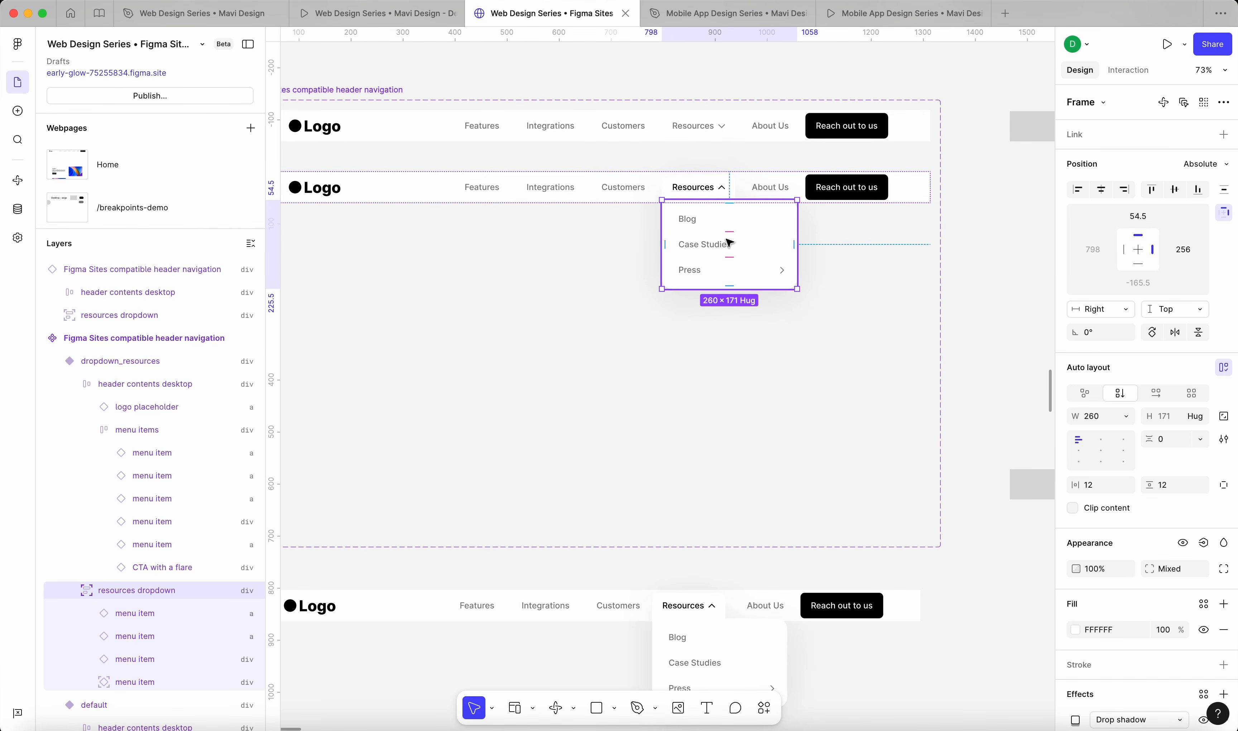
key("super+x")
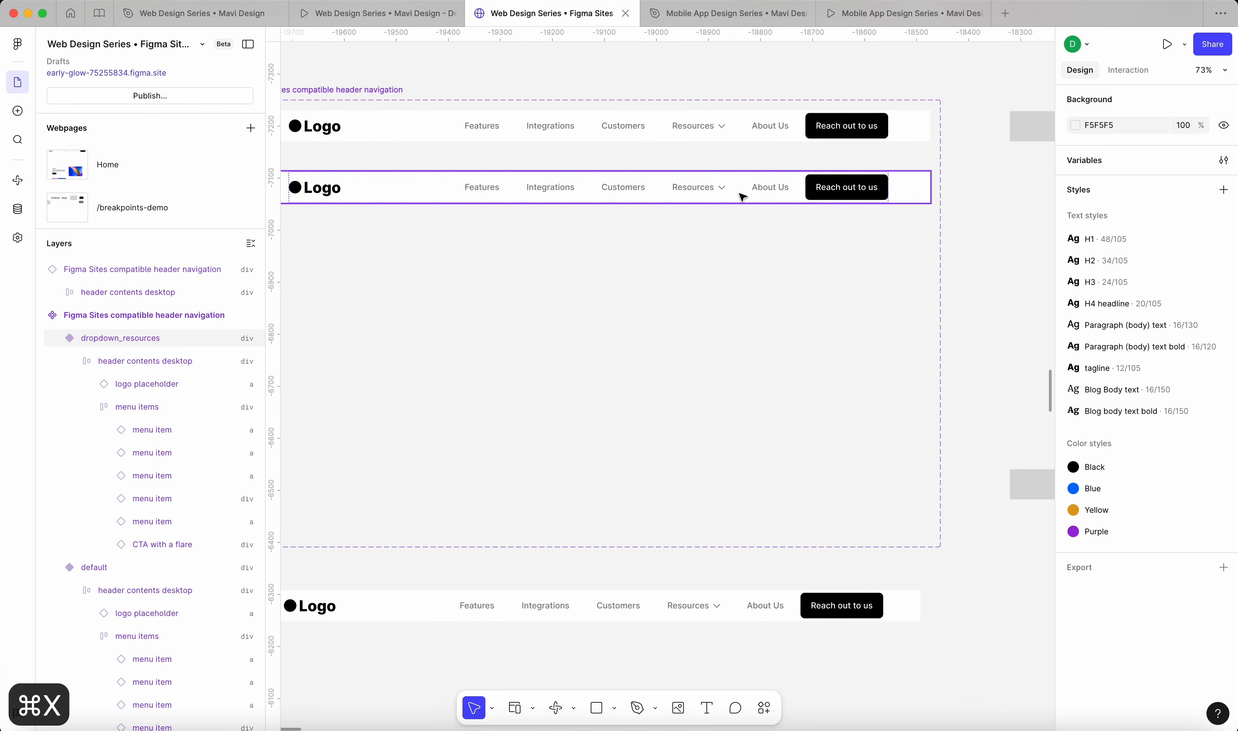
left_click(742, 198)
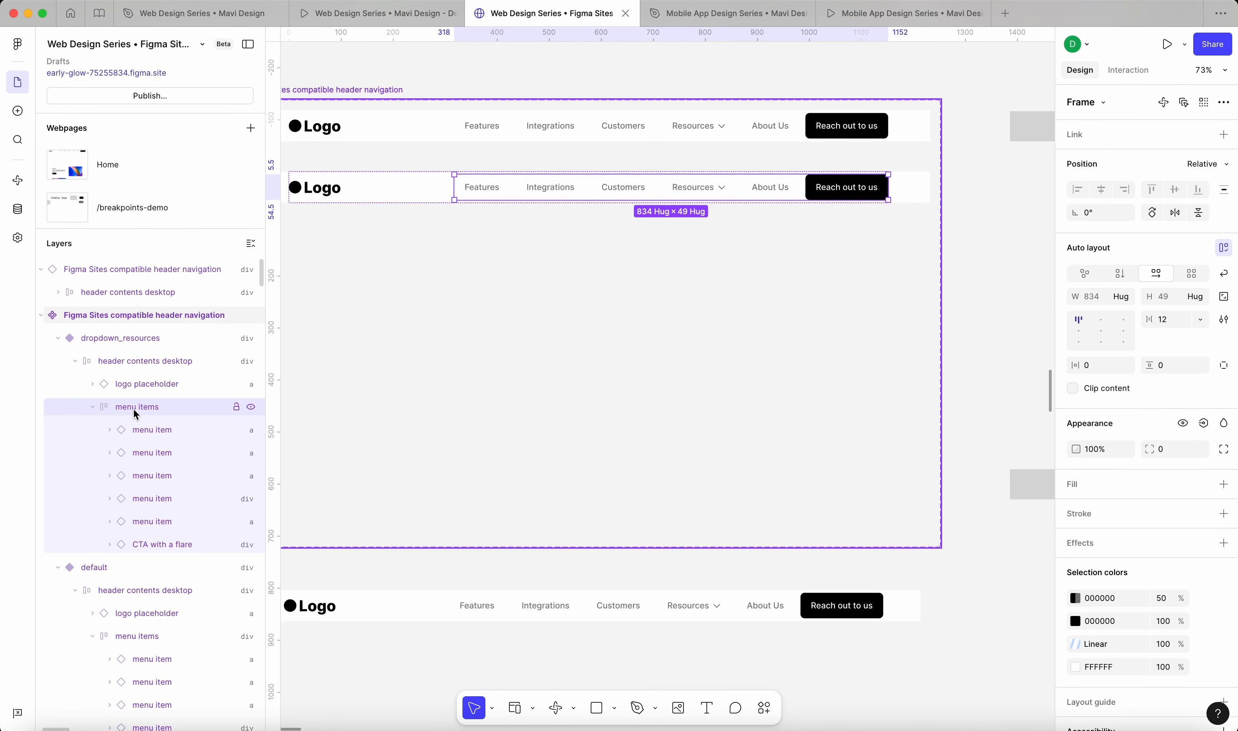
key("super+v")
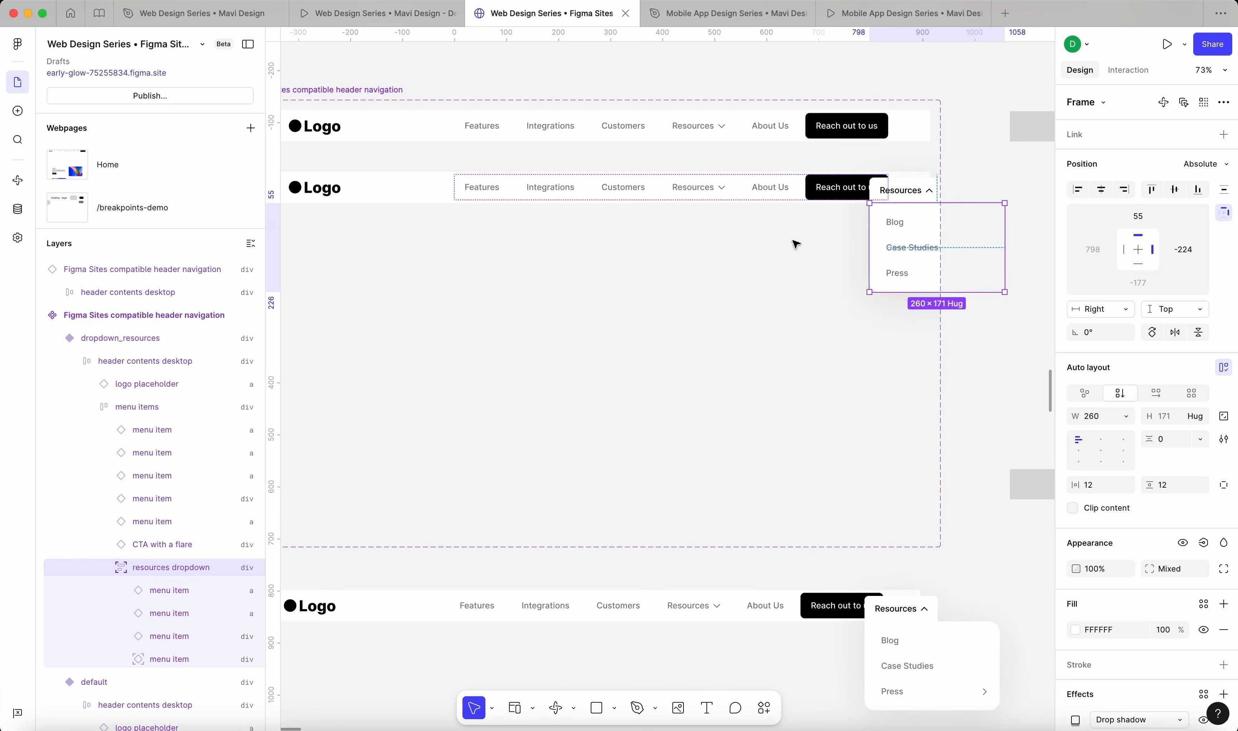
Shift the pasted resources dropdown 140 px left and set its opacity to 80%
key("shift+Left")
key("shift+Left")
key("shift+Left")
key("shift+Left")
key("shift+Left")
key("shift+Left")
key("shift+Left")
key("shift+Left")
key("shift+Left")
key("shift+Left")
key("shift+Left")
key("shift+Left")
key("shift+Left")
key("shift+Left")
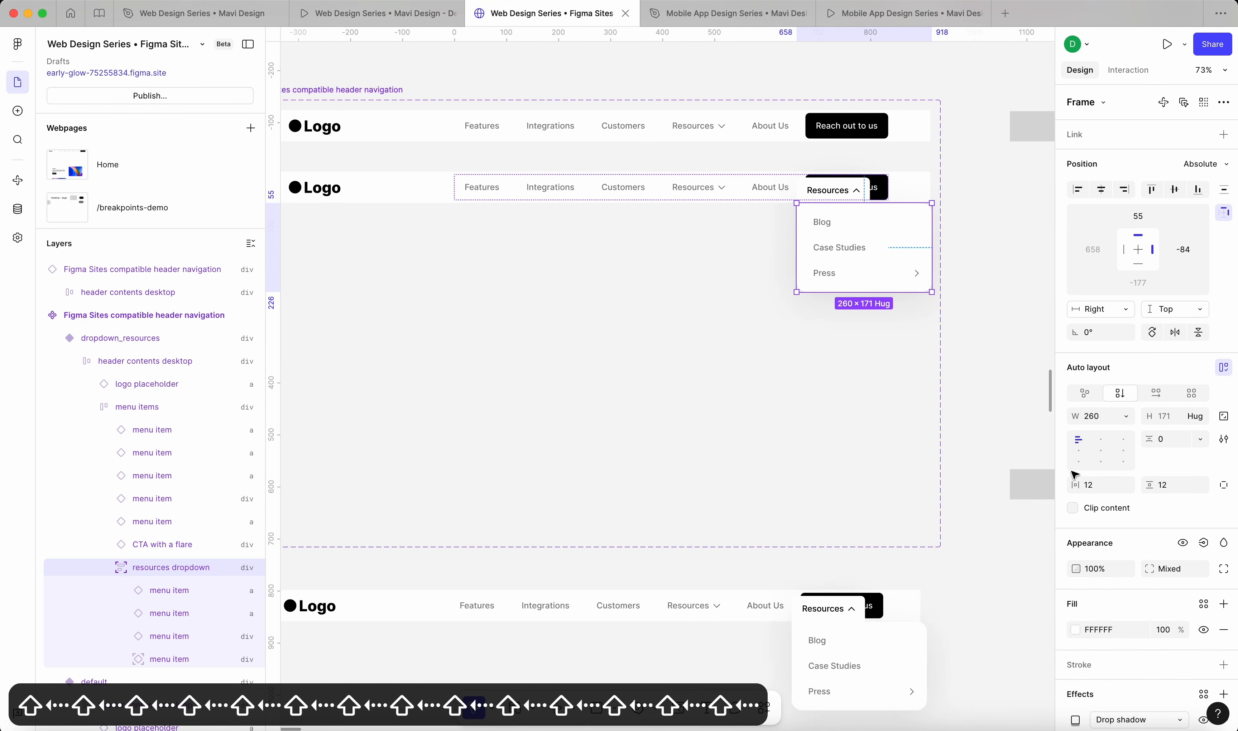
left_click(1099, 570)
key("shift+Down")
key("shift+Down")
key("Return")
Align the resources dropdown exactly over the Resources menu item, with a top offset of 49 and a right offset of 175
key("shift+Left")
key("shift+Left")
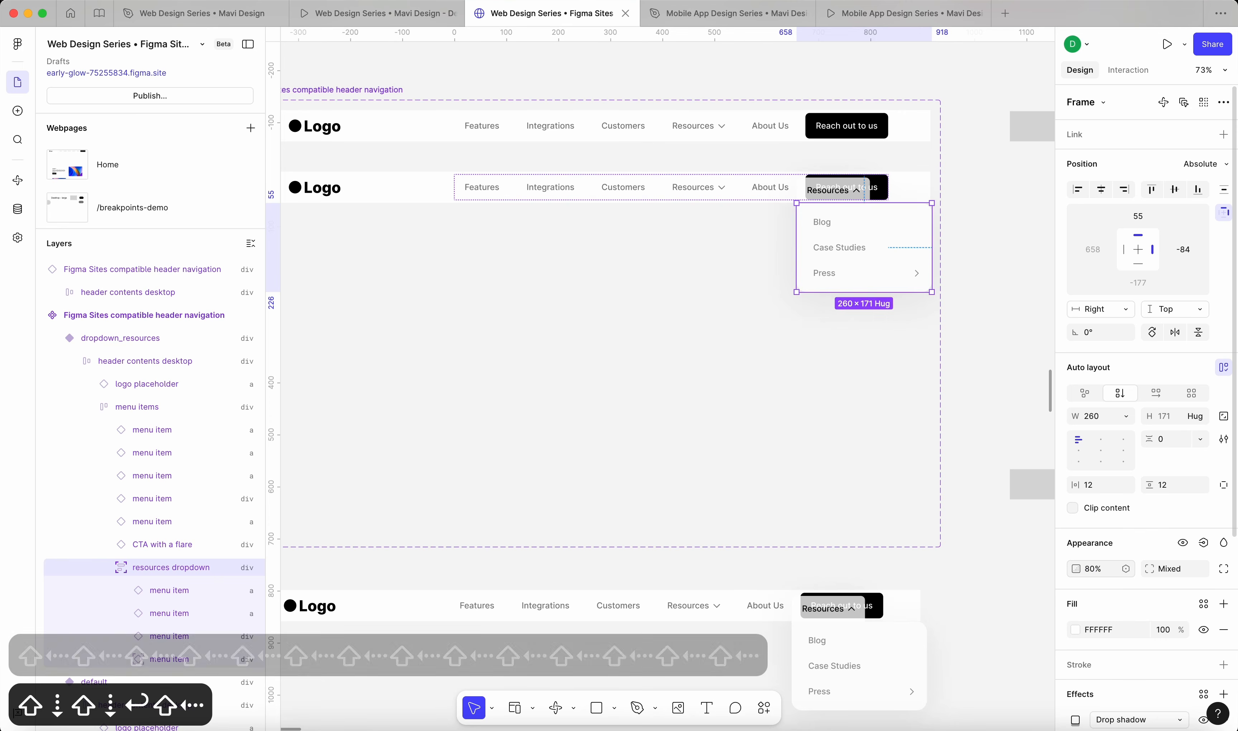
key("shift+Left")
key("shift+Left")
key("shift+Left")
key("shift+Left")
key("shift+Left")
key("shift+Left")
key("shift+Left")
key("shift+Left")
key("shift+Left")
key("shift+Left")
key("shift+Left")
key("shift+Left")
key("shift+Left")
key("shift+Left")
key("shift+Left")
key("shift+Left")
key("shift+Left")
key("shift+Left")
key("shift+Left")
key("shift+Left")
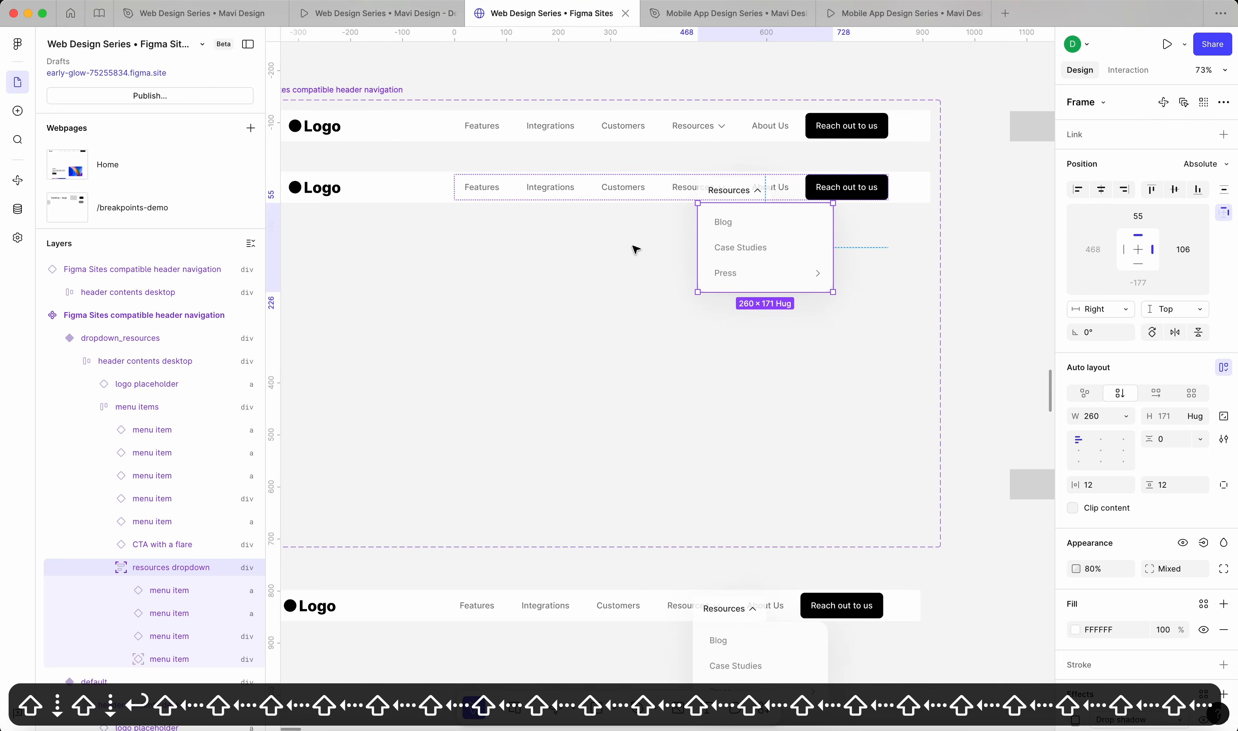
scroll(668, 222, "up", 10)
key("Left")
key("Left")
key("Left")
key("Left")
key("Left")
key("Left")
key("Left")
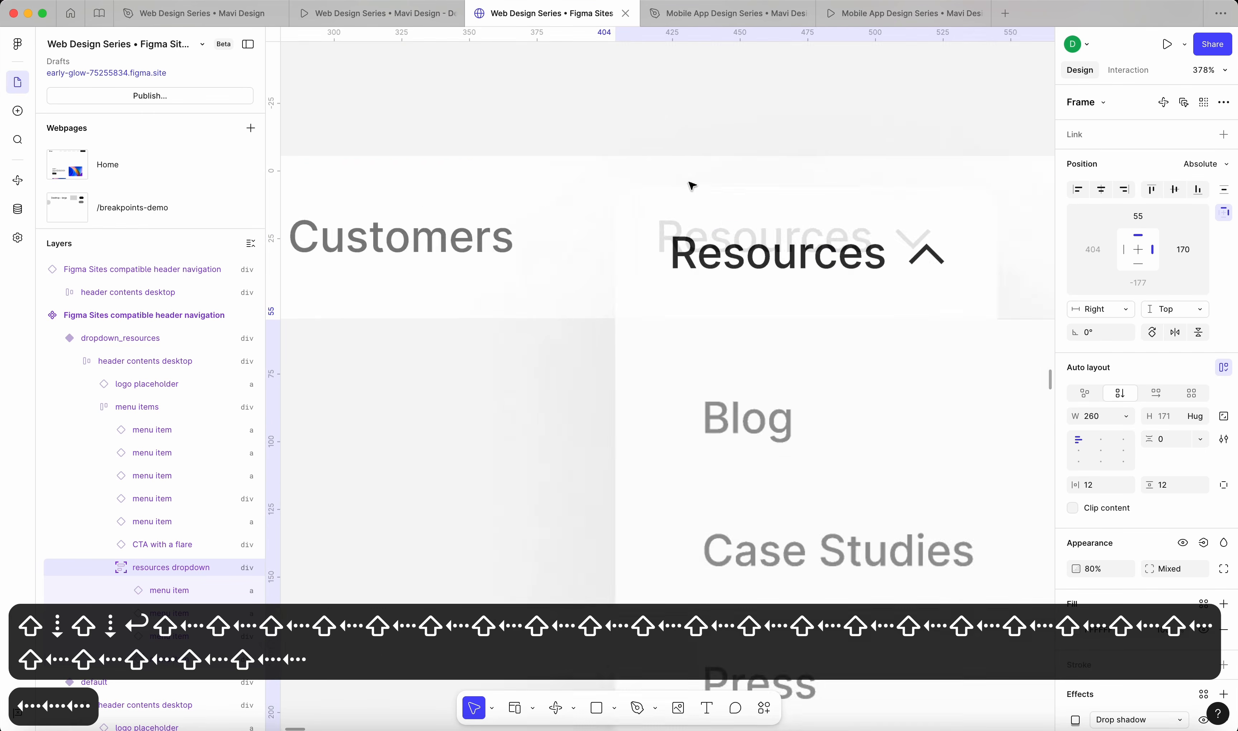
key("Left")
key("Left")
key("Up")
key("Up")
key("Up")
key("Up")
key("Up")
key("Up")
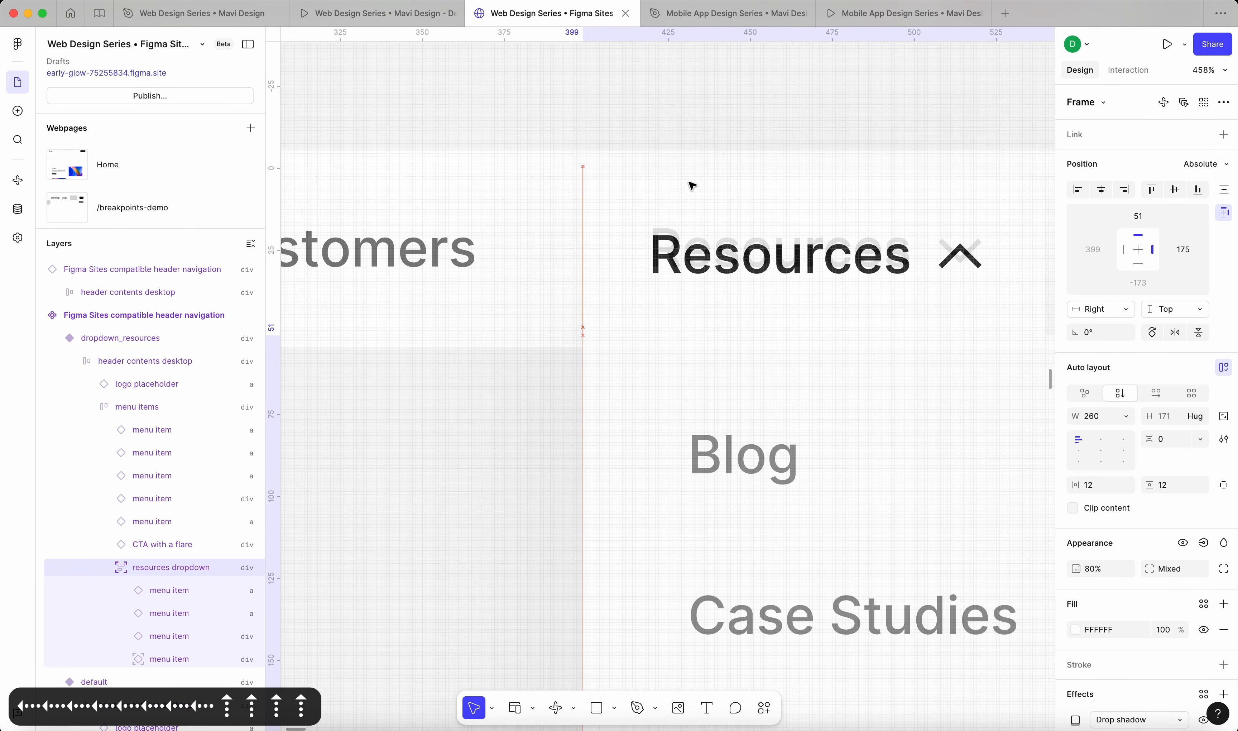
scroll(691, 185, "down", 10)
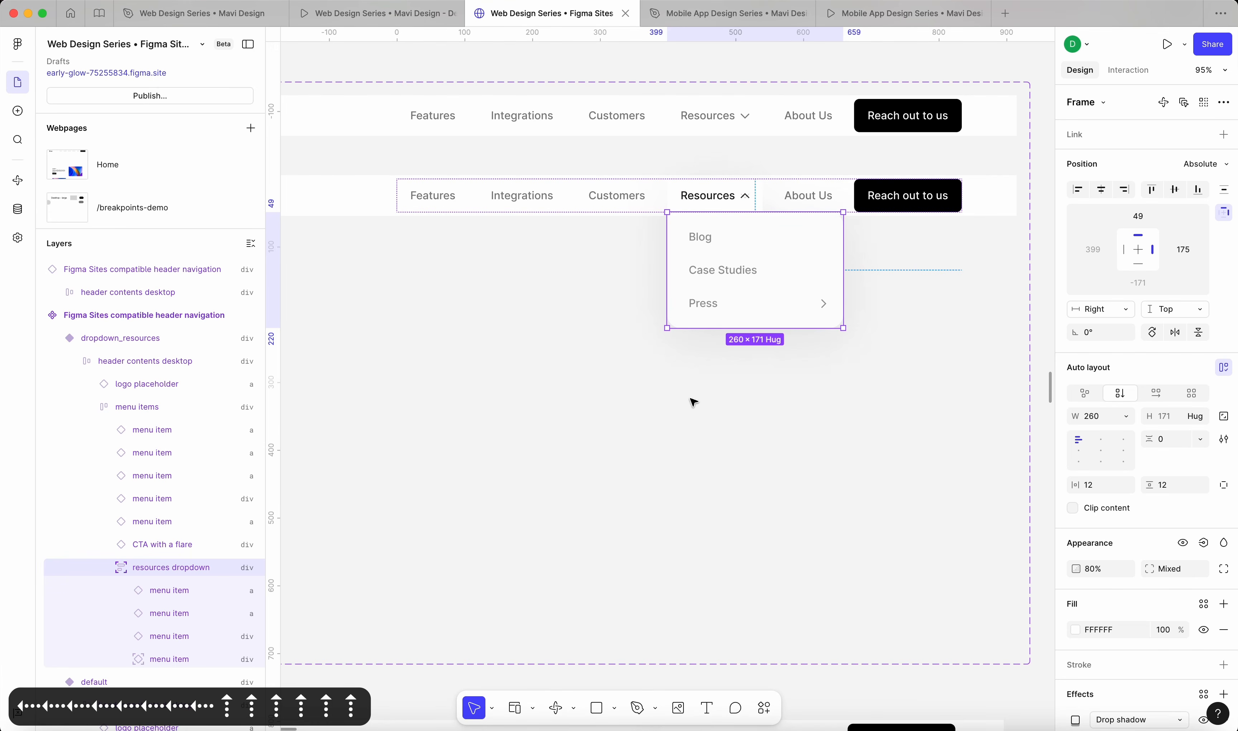
Set the resources dropdown's opacity back to 100%
left_click(1097, 569)
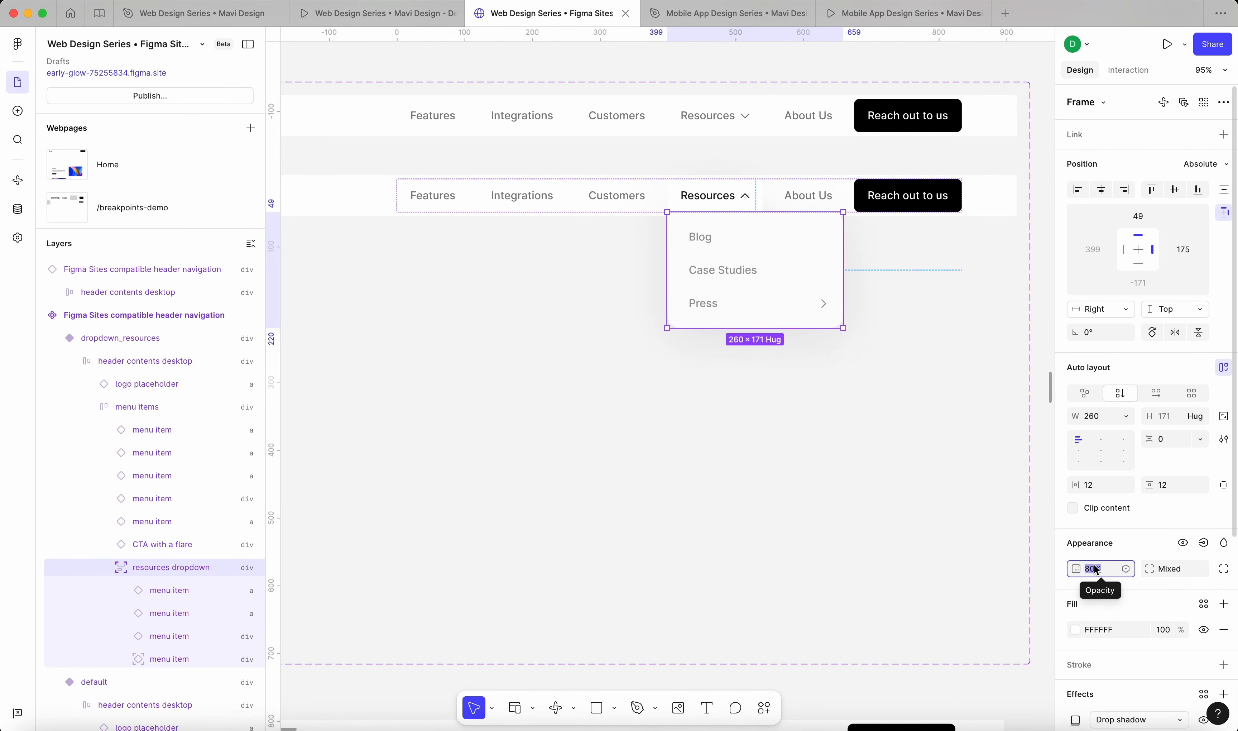
type("100")
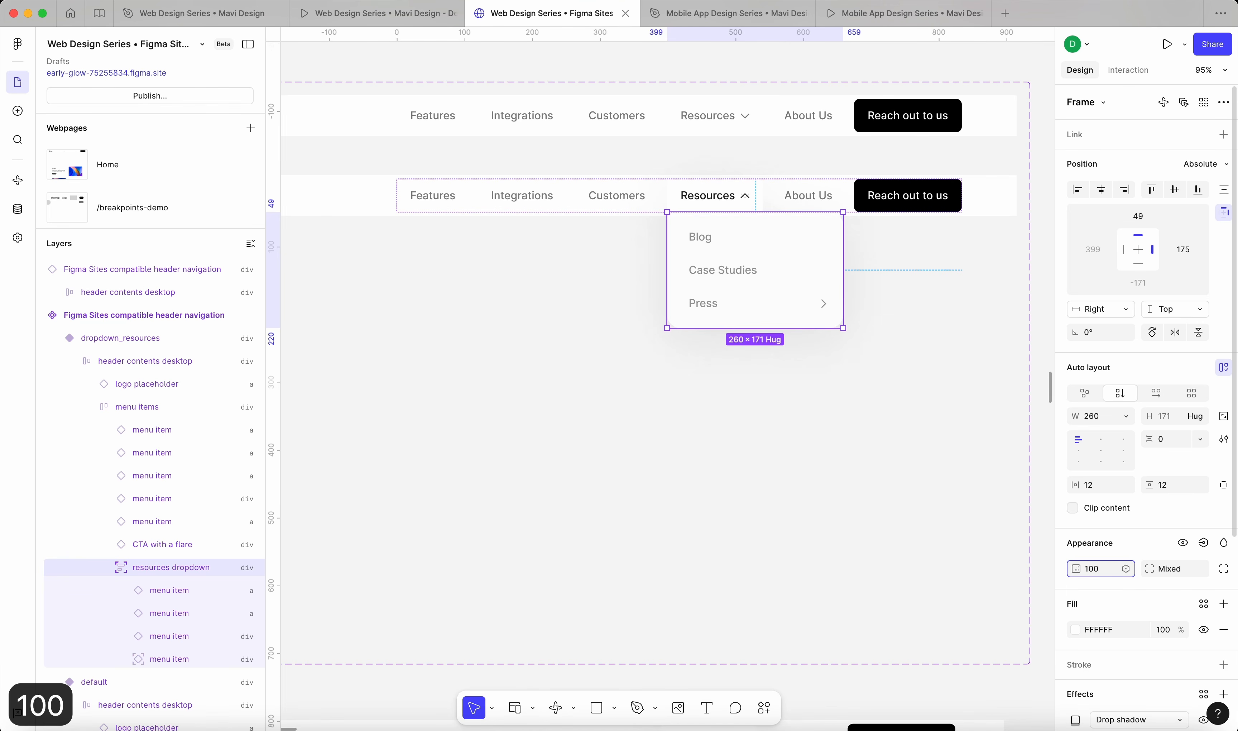
key("Return")
left_click(920, 531)
Examine the resources dropdown's position constraints and its parent menu items frame in the dropdown_resources variant
scroll(921, 531, "down", 5)
scroll(921, 531, "down", 2)
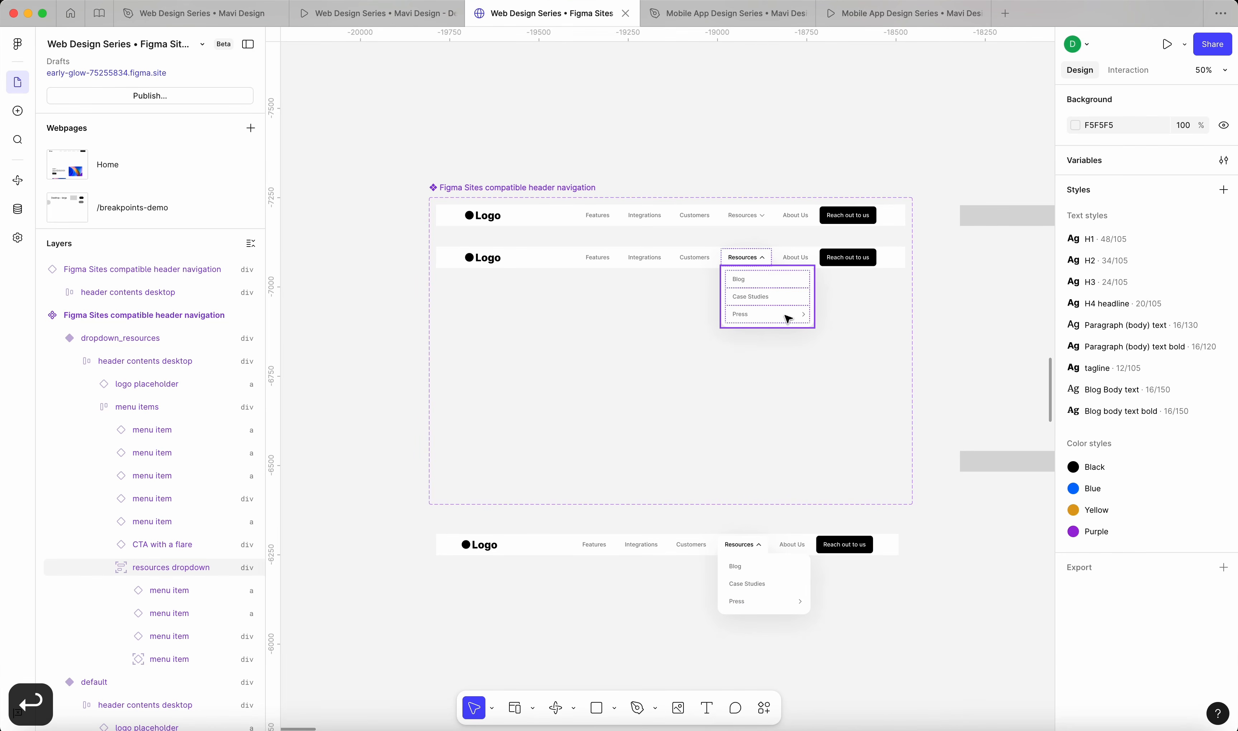
left_click(785, 315)
scroll(888, 324, "up", 5)
scroll(887, 324, "left", 2)
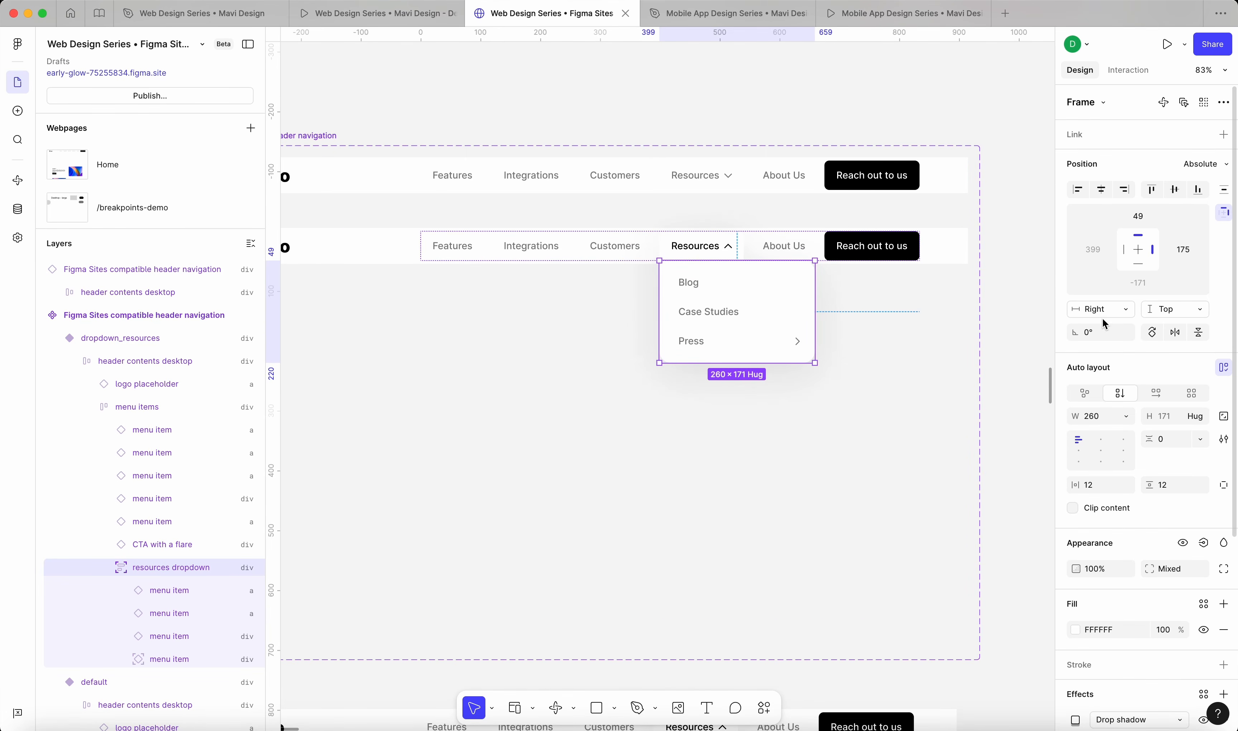
scroll(1027, 348, "down", 3)
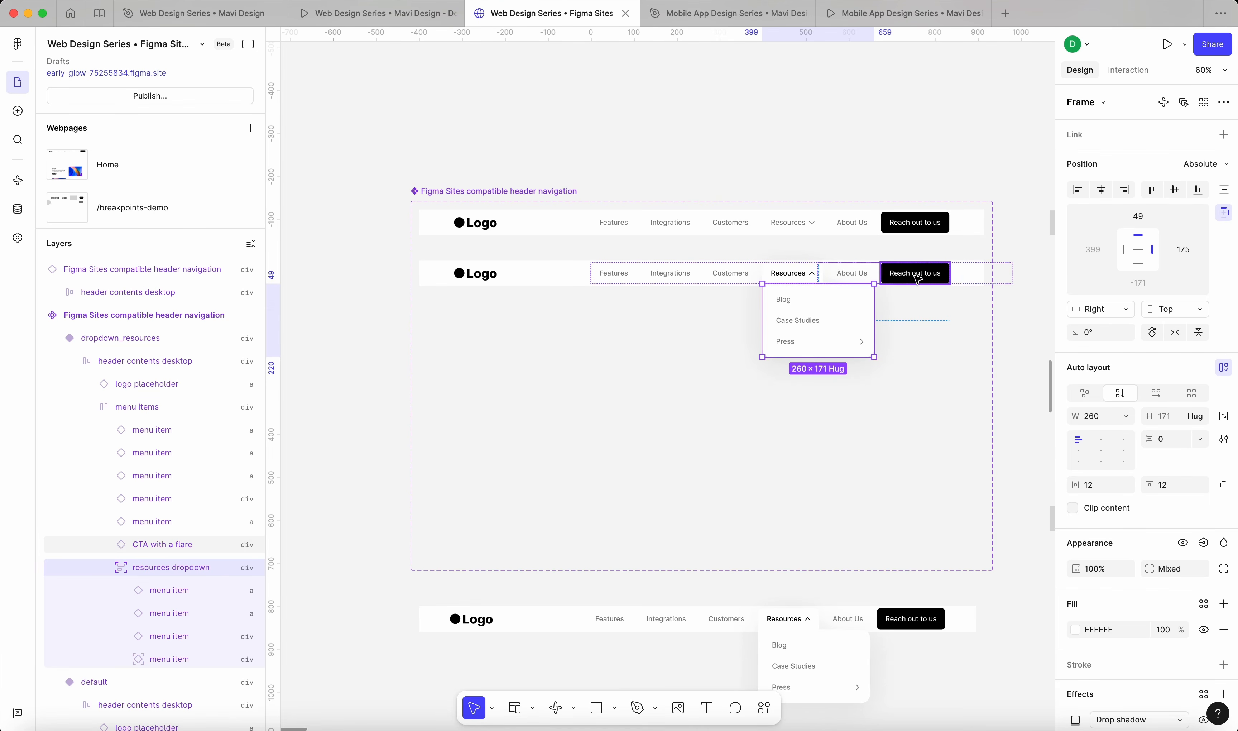
left_click(150, 406)
scroll(902, 327, "down", 1)
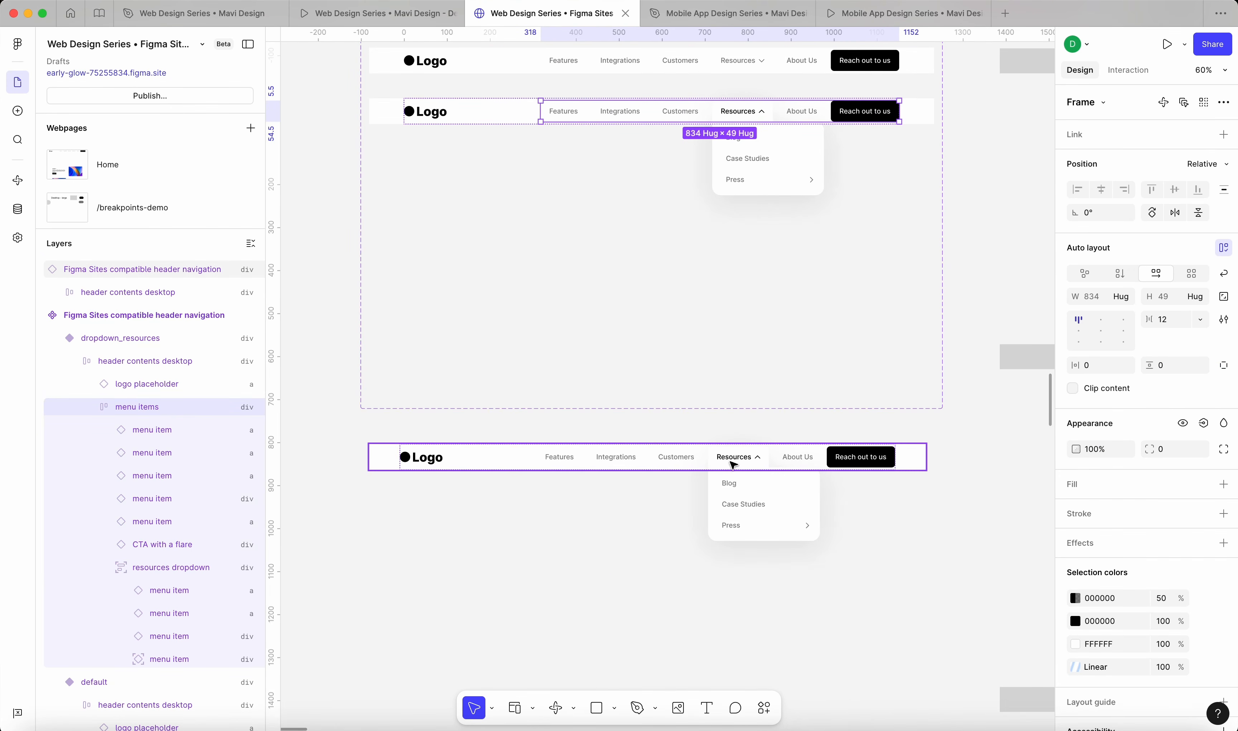
Widen the test header instance to about 1386 px, and narrow it slightly again to check the dropdown's alignment
left_click(494, 462)
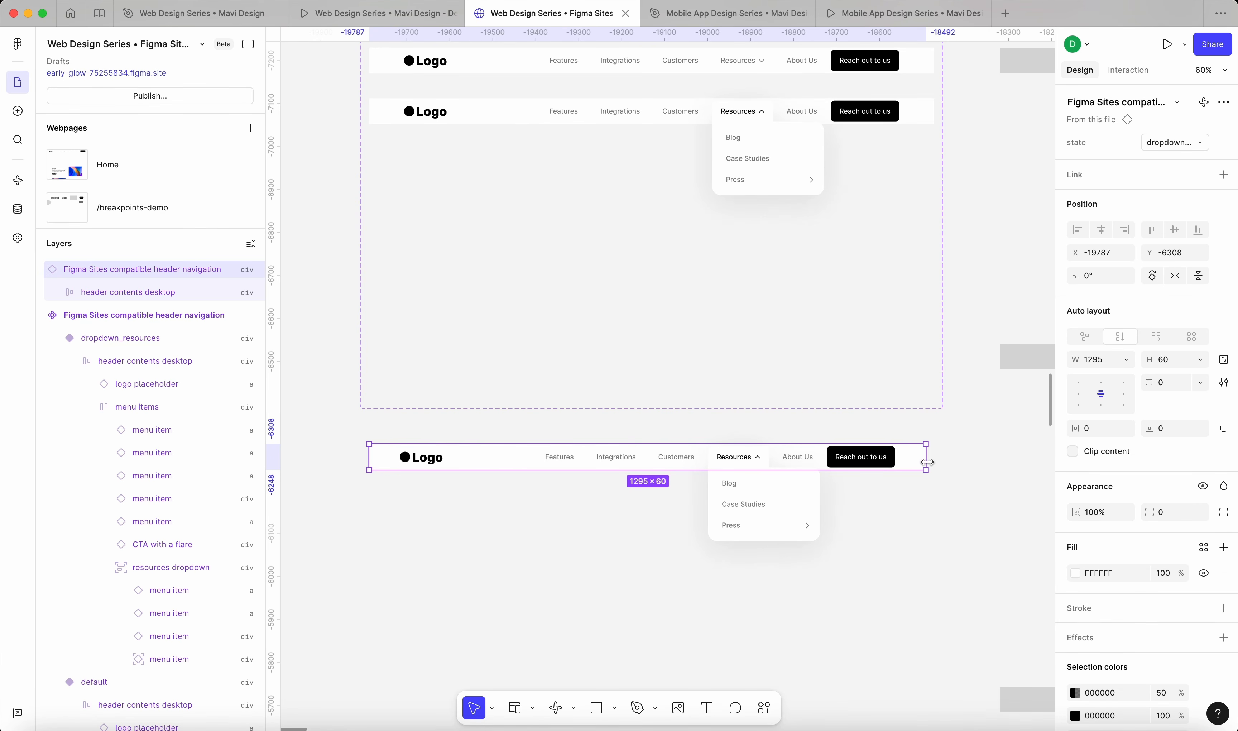
left_click_drag(927, 461, 964, 514)
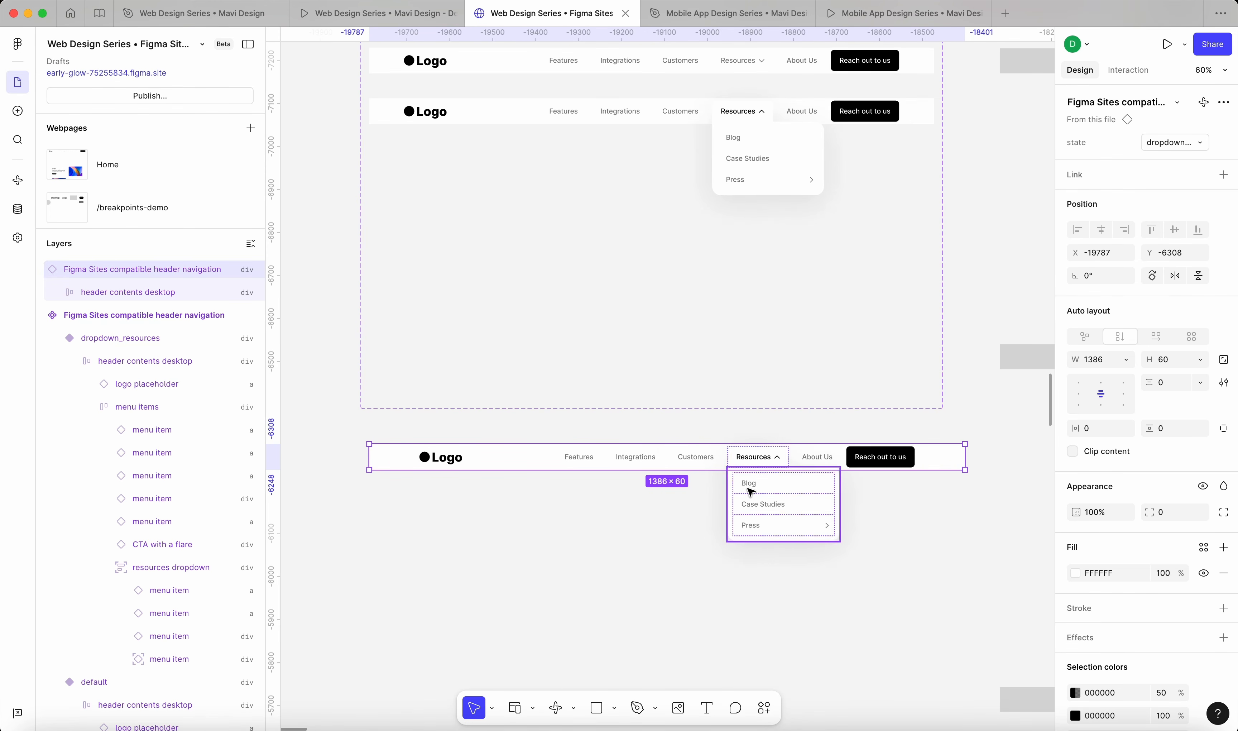
left_click_drag(966, 459, 942, 459)
left_click(936, 564)
Preview the Home page and check the Resources dropdown and its Blog item in the header, and return to the canvas
scroll(937, 565, "down", 2)
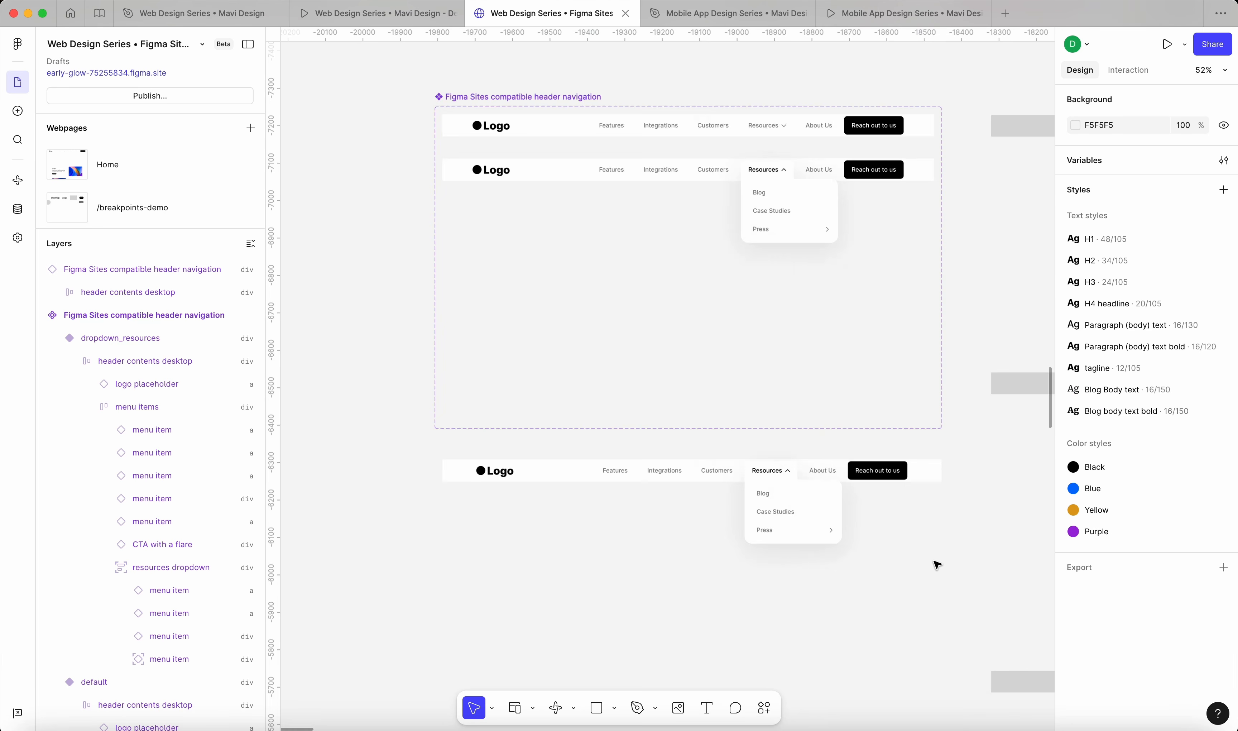
scroll(937, 564, "down", 10)
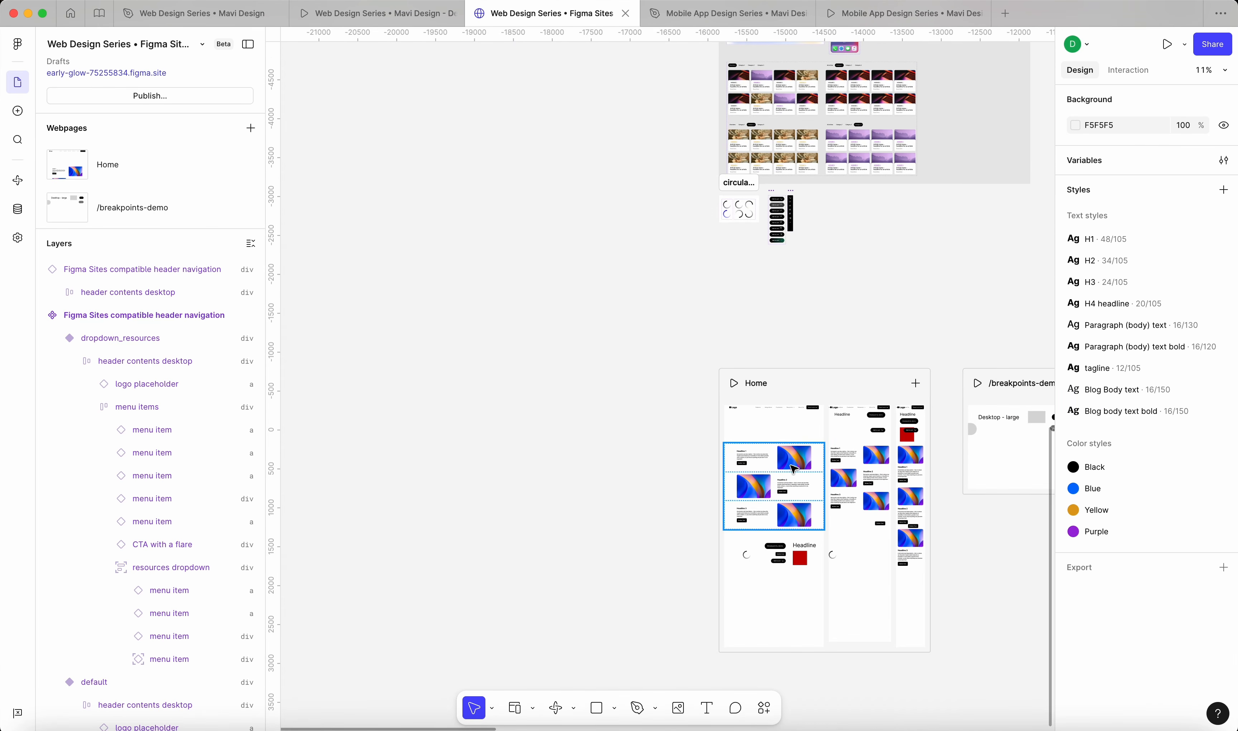
scroll(794, 469, "up", 10)
left_click(765, 334)
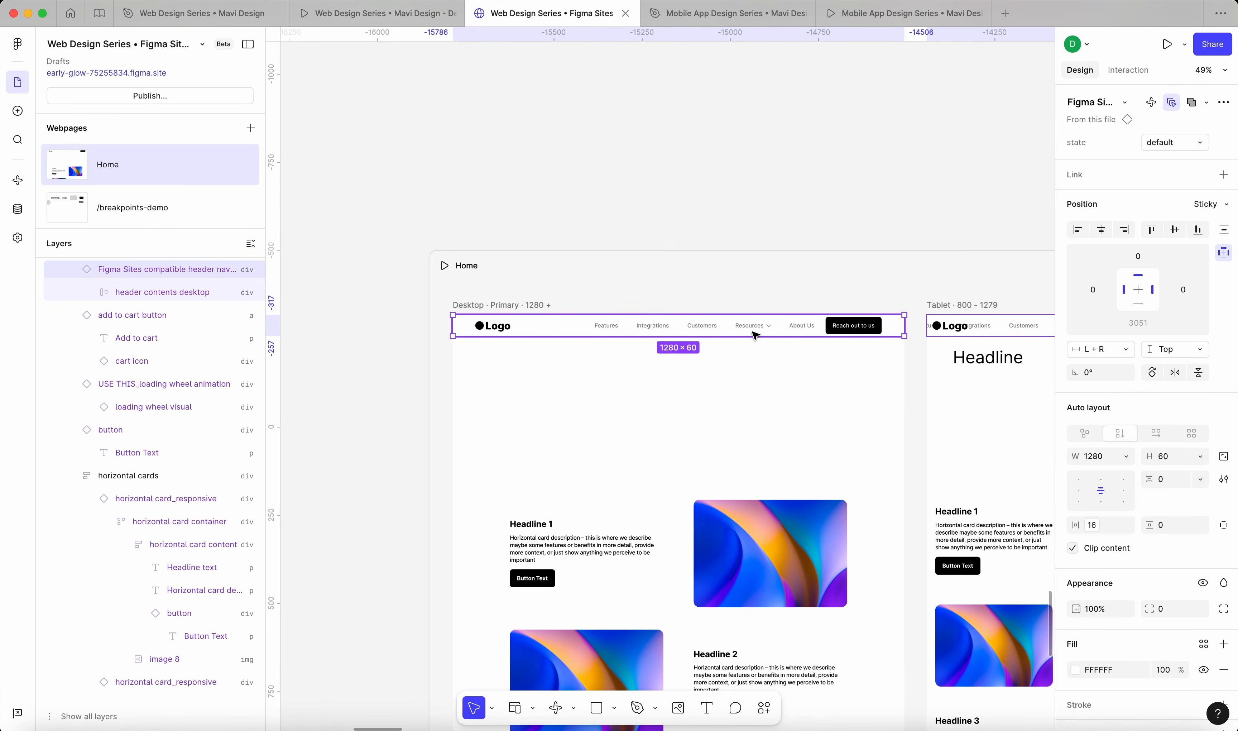
left_click(548, 197)
left_click(445, 274)
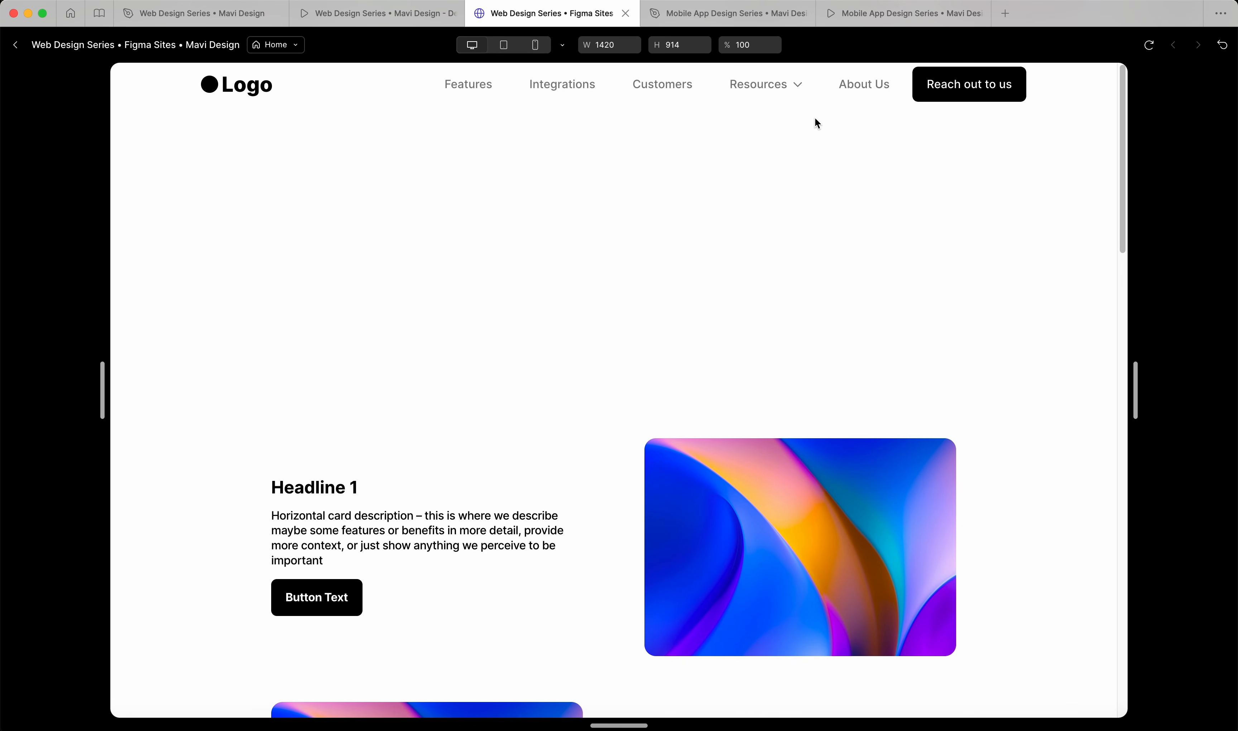
mouse_move(783, 98)
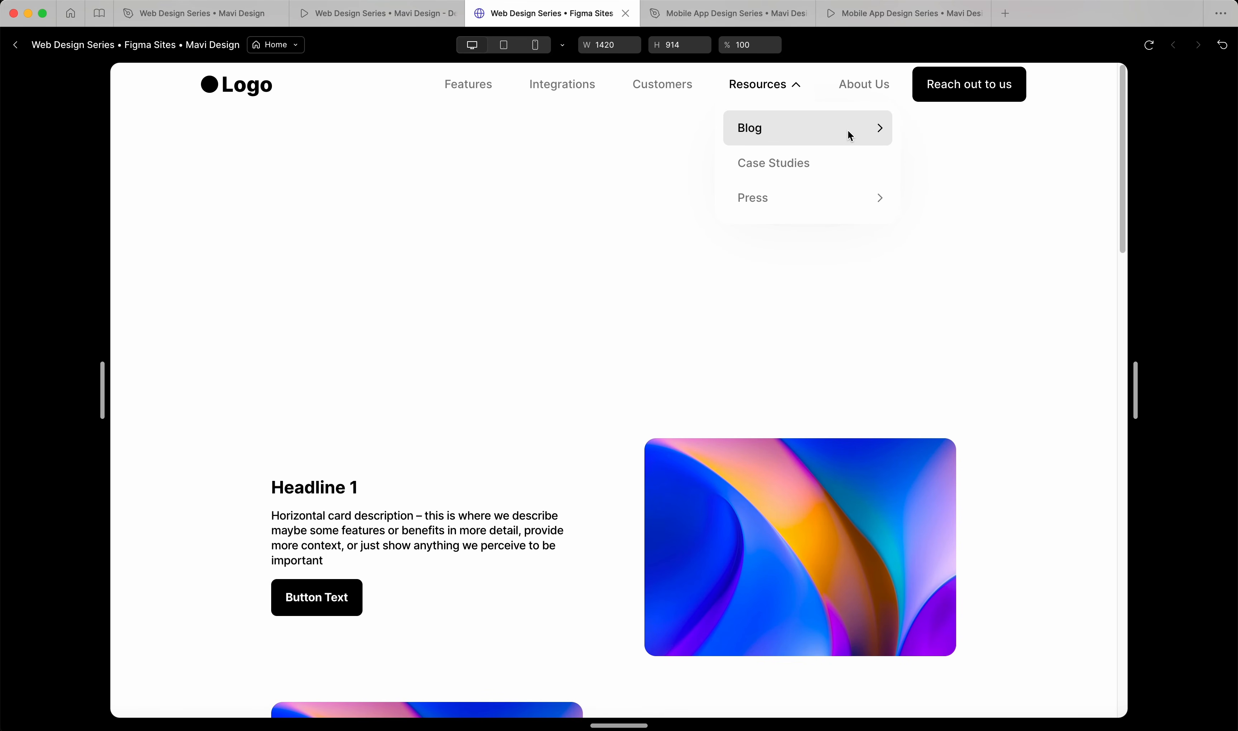
left_click(15, 45)
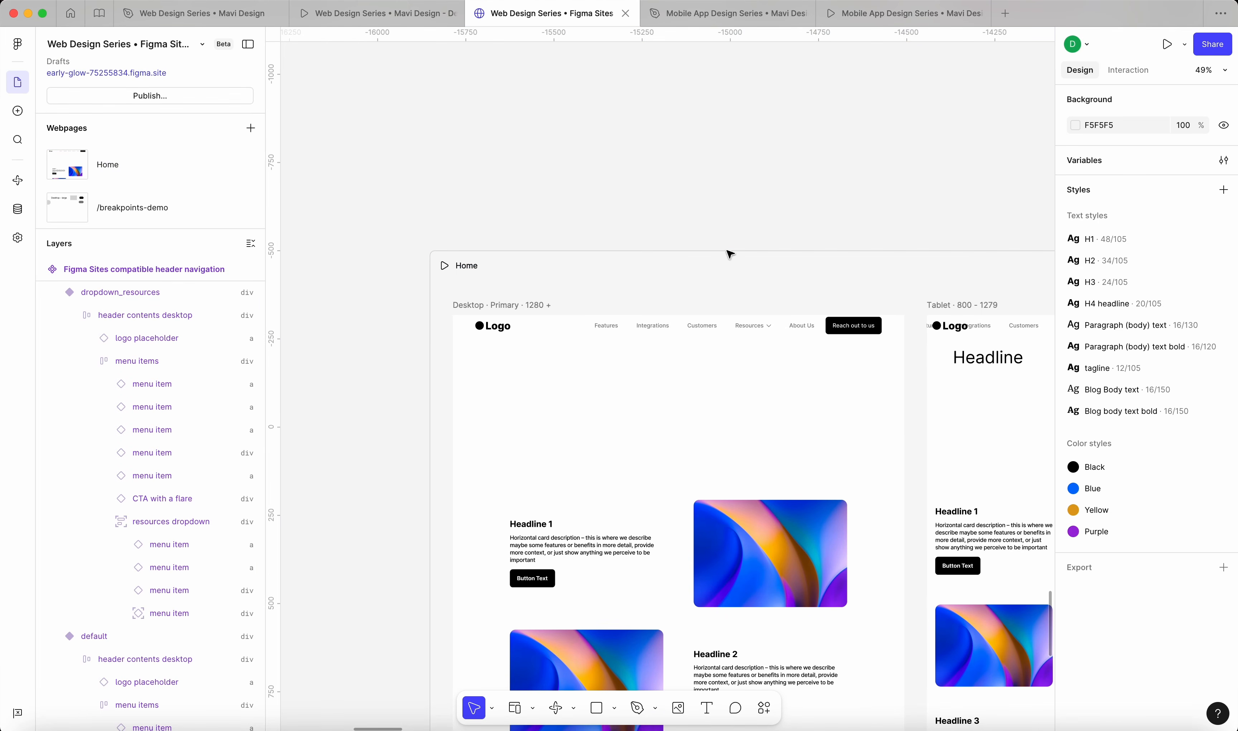
Preview the Home page again, open the header's Resources dropdown, and leave the preview
scroll(730, 254, "up", 10)
scroll(703, 226, "down", 8)
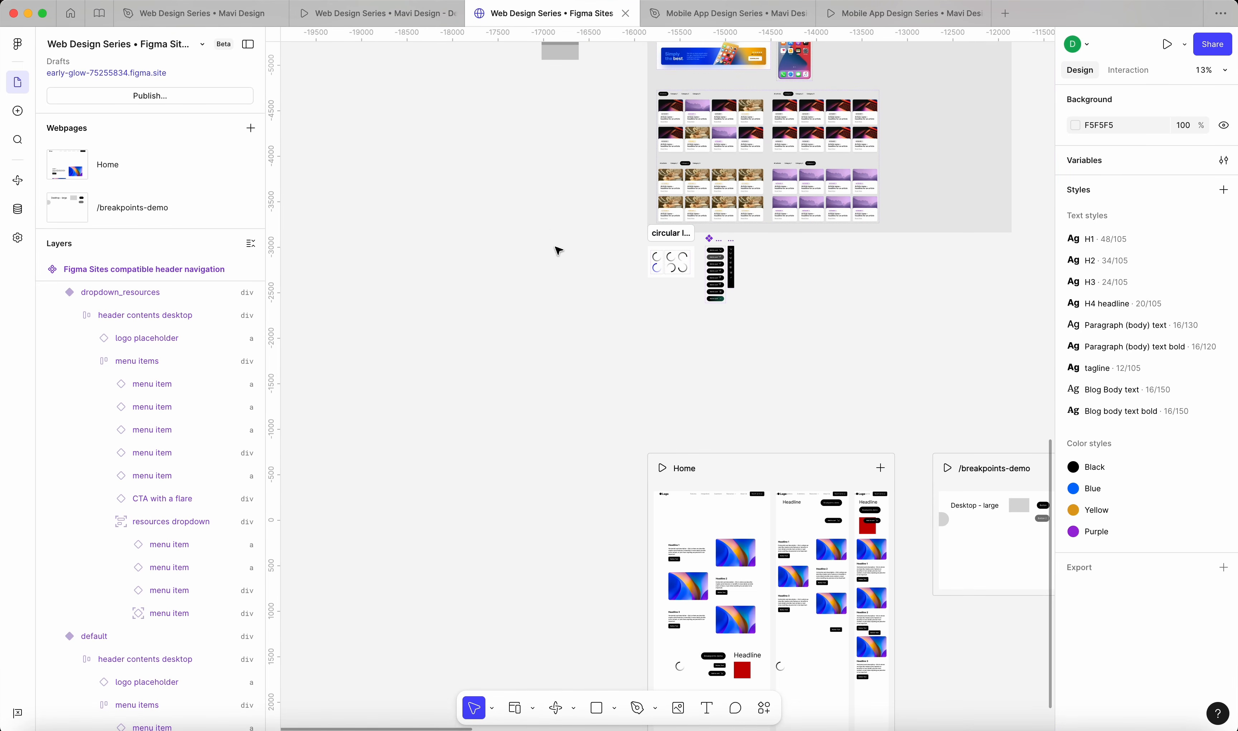
left_click(662, 468)
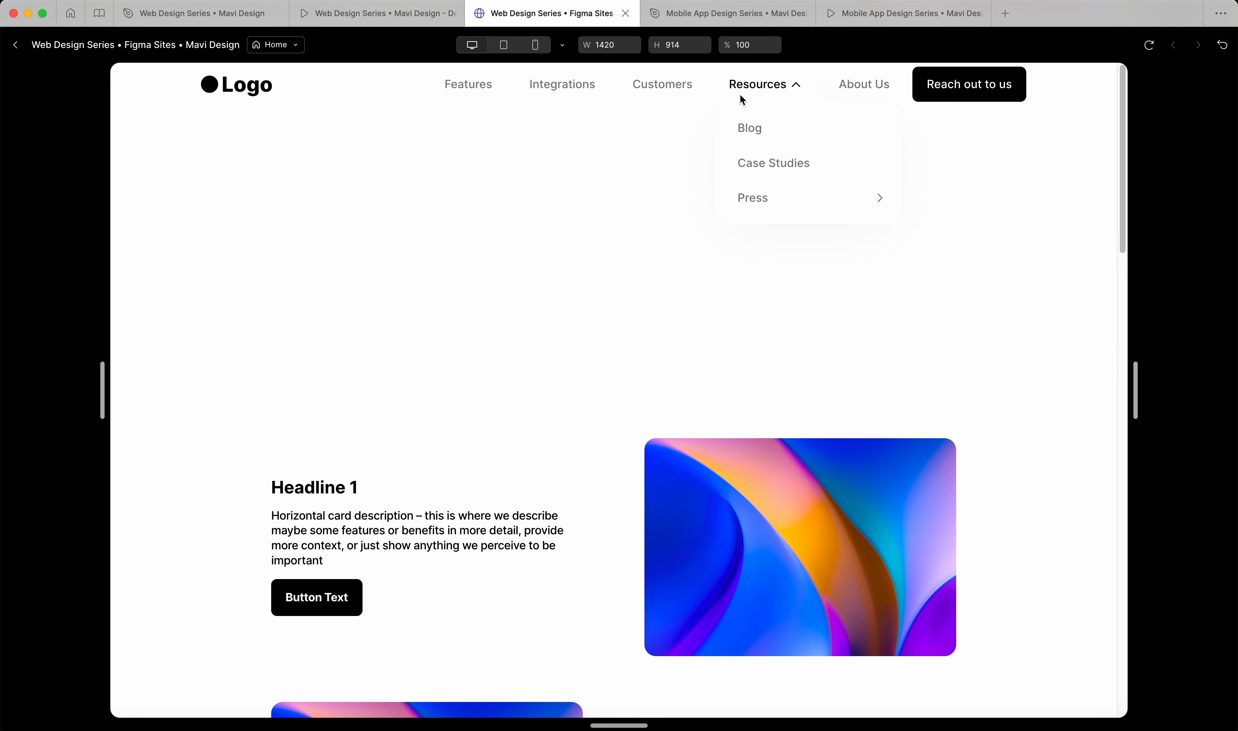
key("Escape")
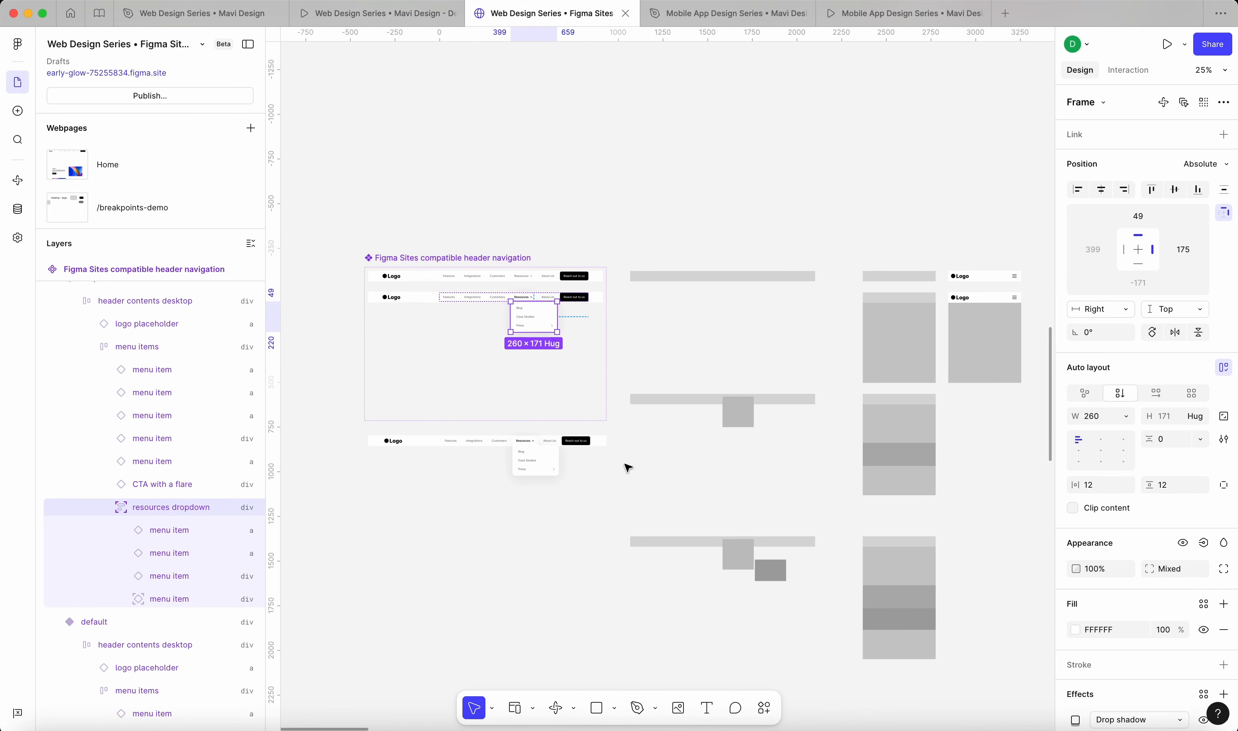
Inspect the focus area layer of resources dropdown_press and the resources dropdown frame in Page Sections
scroll(627, 467, "down", 3)
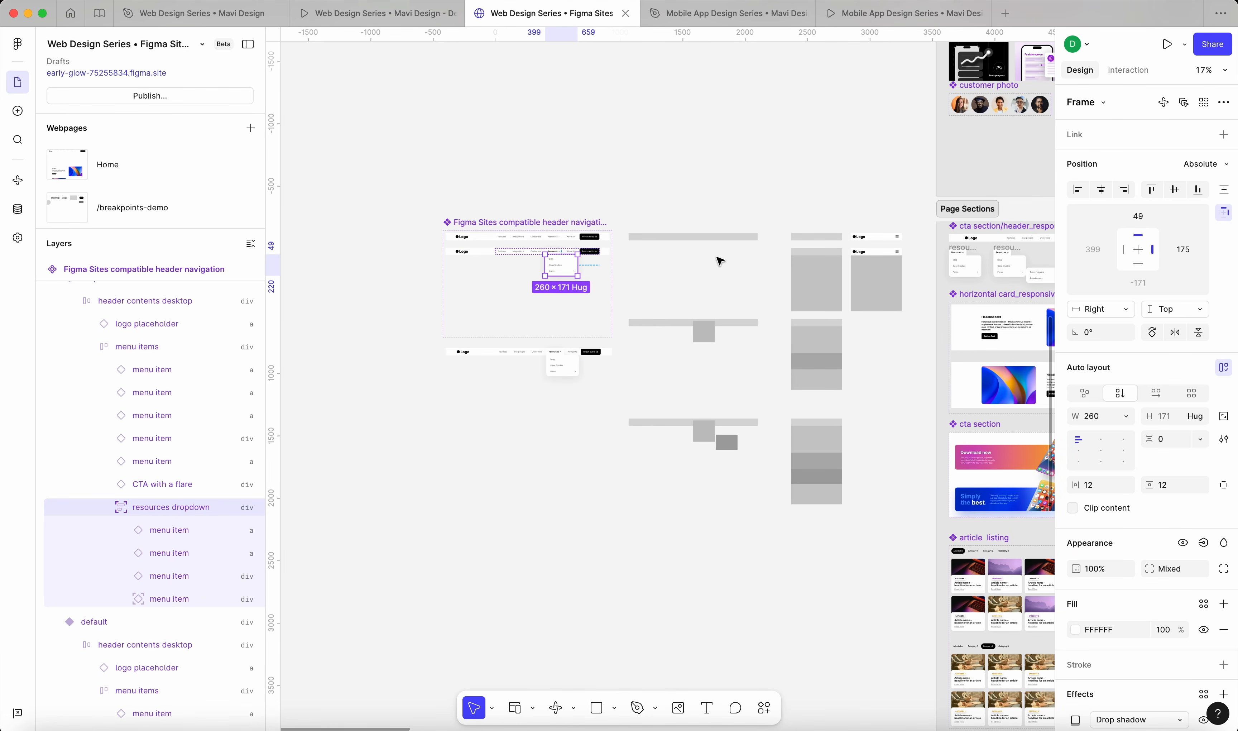
scroll(860, 267, "right", 5)
left_click(809, 253)
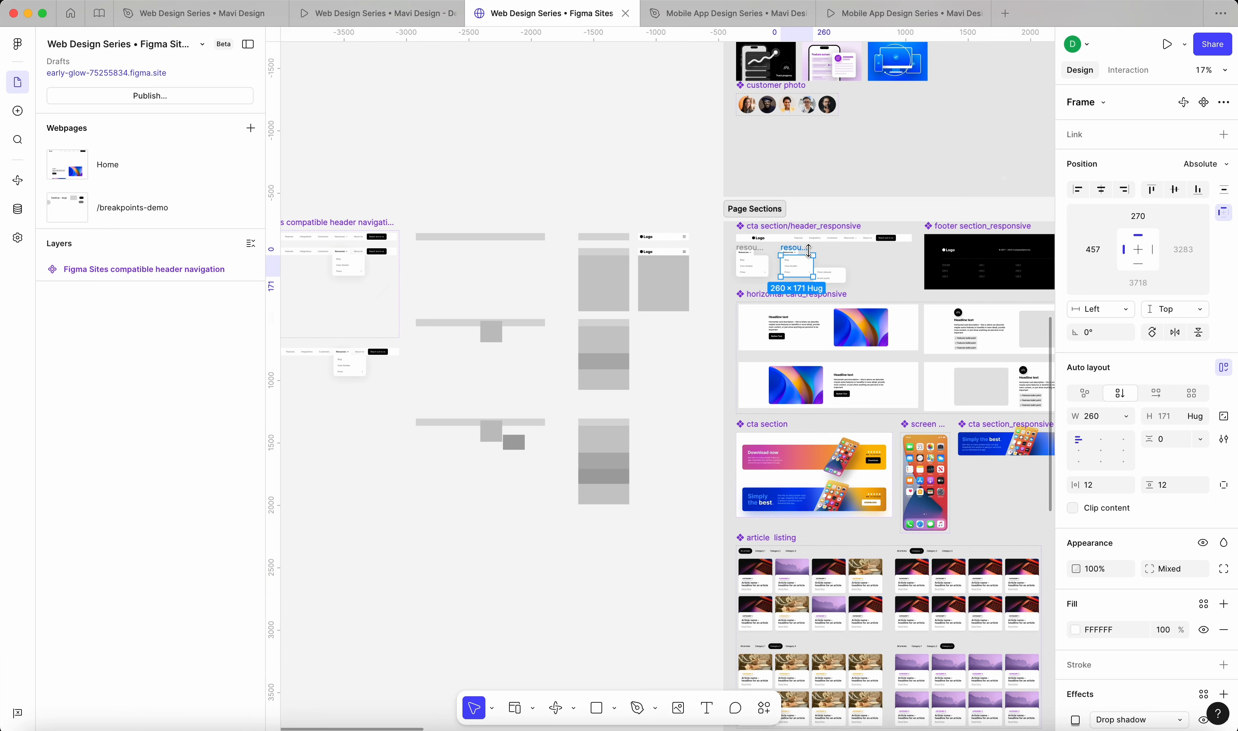
scroll(811, 254, "up", 5)
scroll(811, 254, "up", 2)
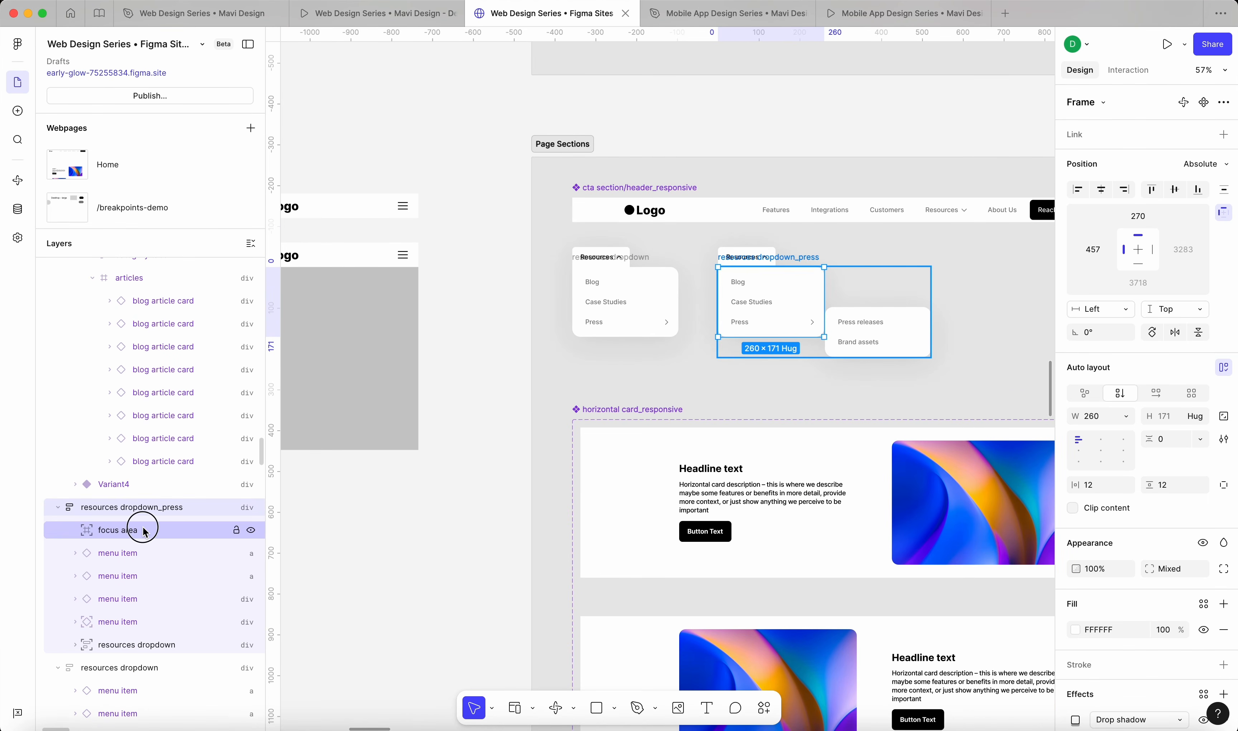
left_click(120, 530)
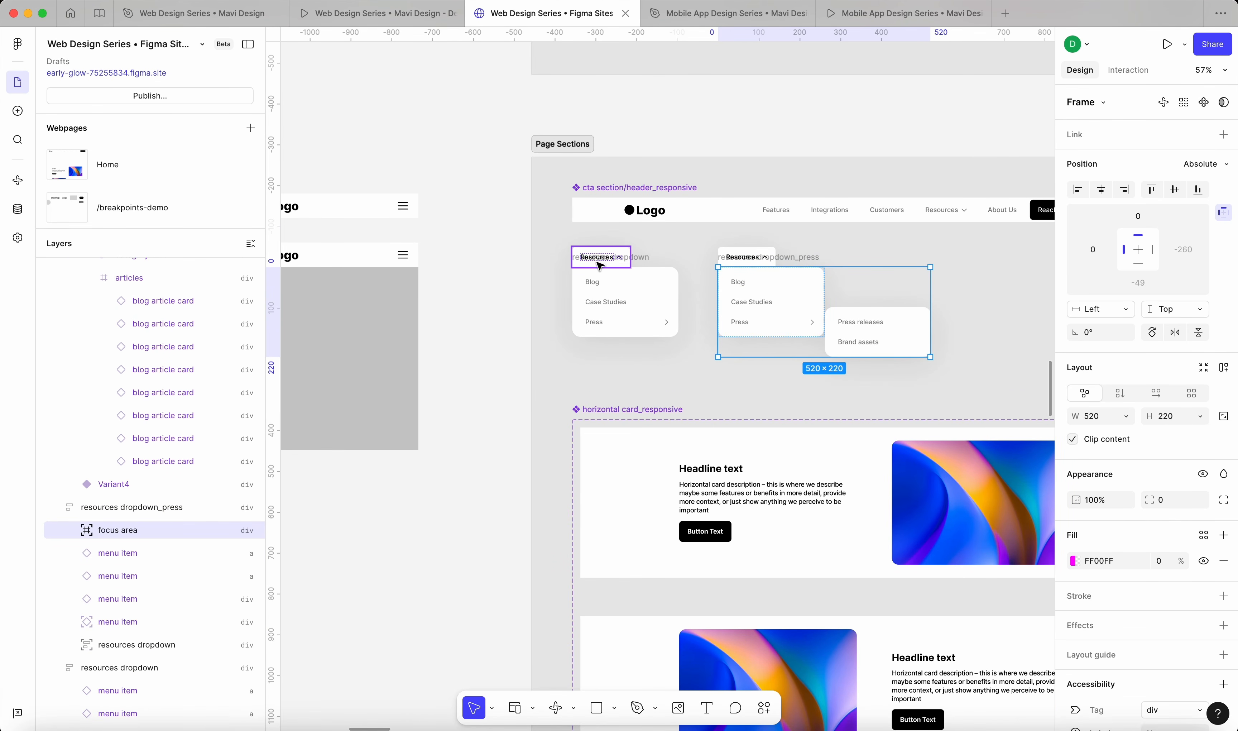
left_click(648, 257)
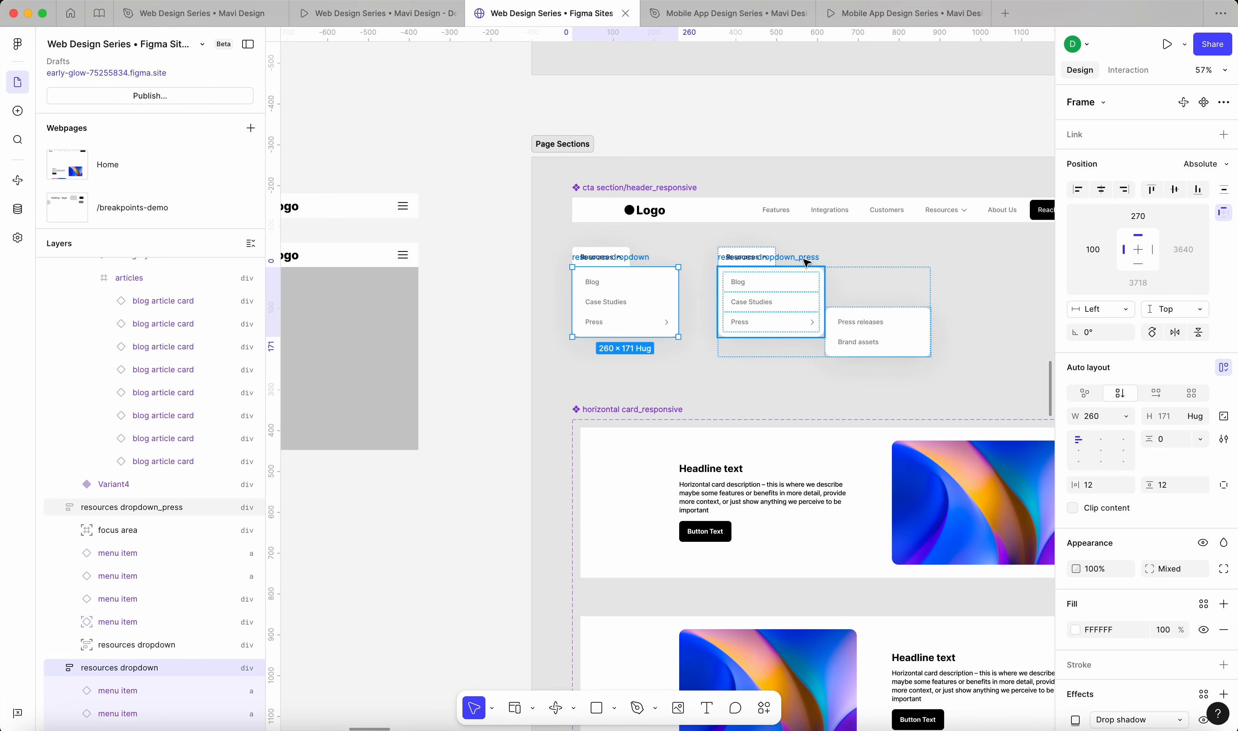
left_click(883, 269)
left_click(462, 465)
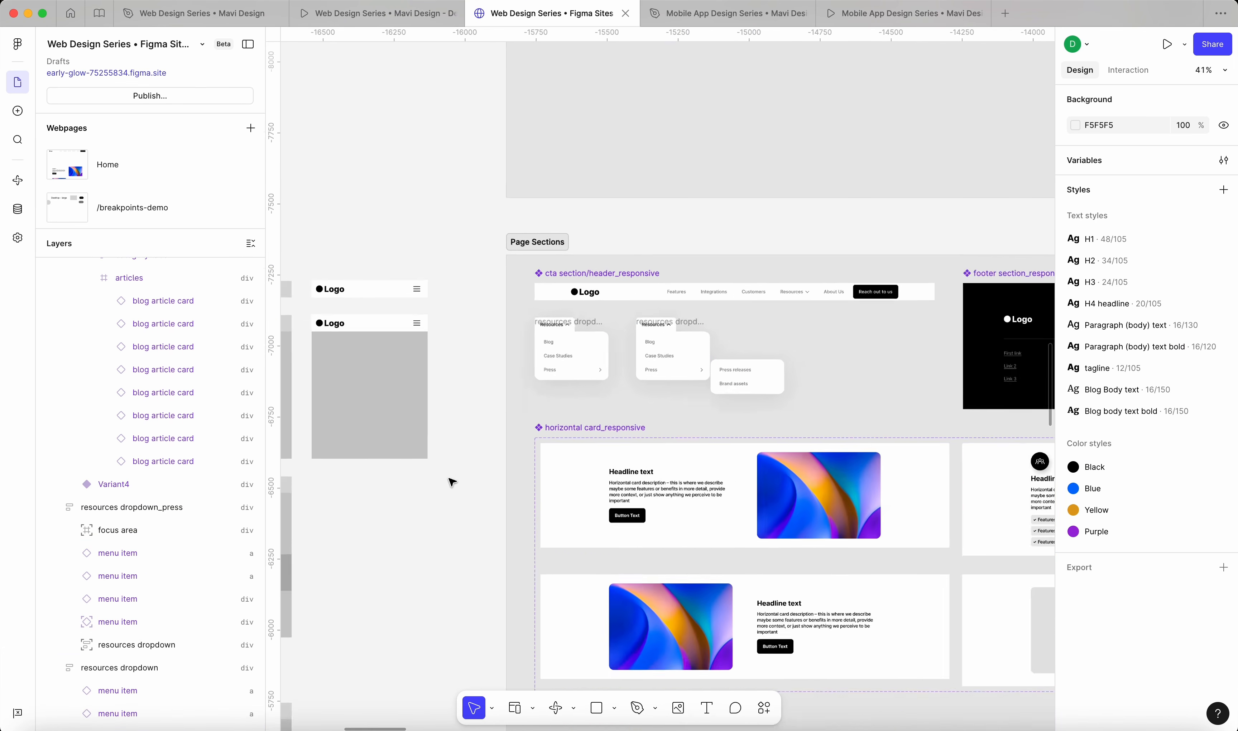
Examine how the resources dropdown fits below the Resources menu item in the header component's dropdown_resources variant
scroll(461, 472, "down", 5)
scroll(522, 387, "up", 8)
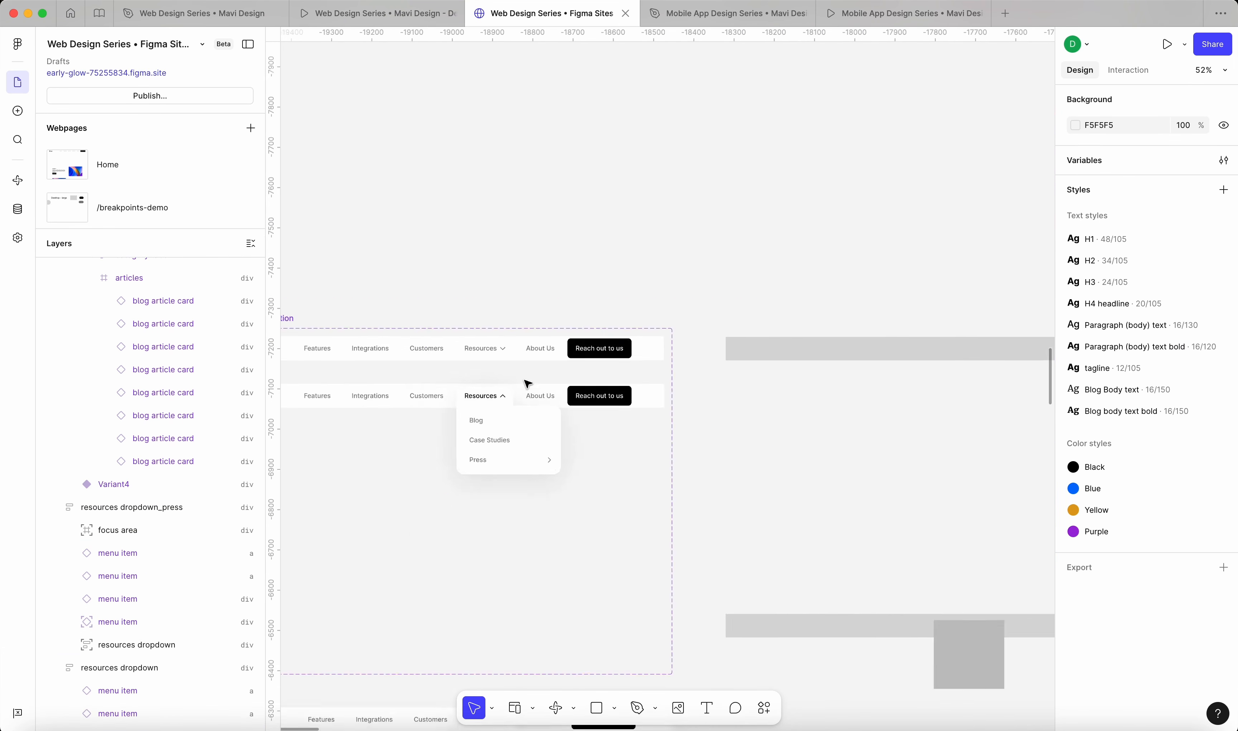
left_click(473, 498)
left_click(842, 537)
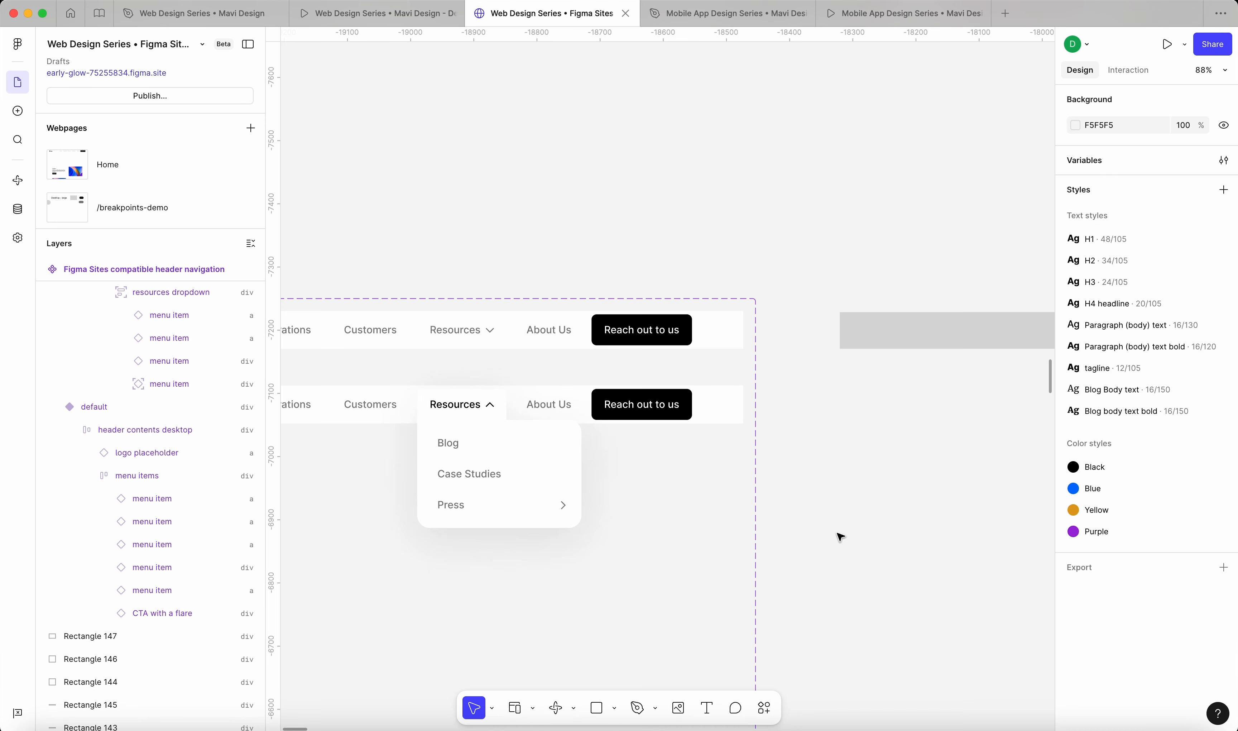
left_click(552, 454)
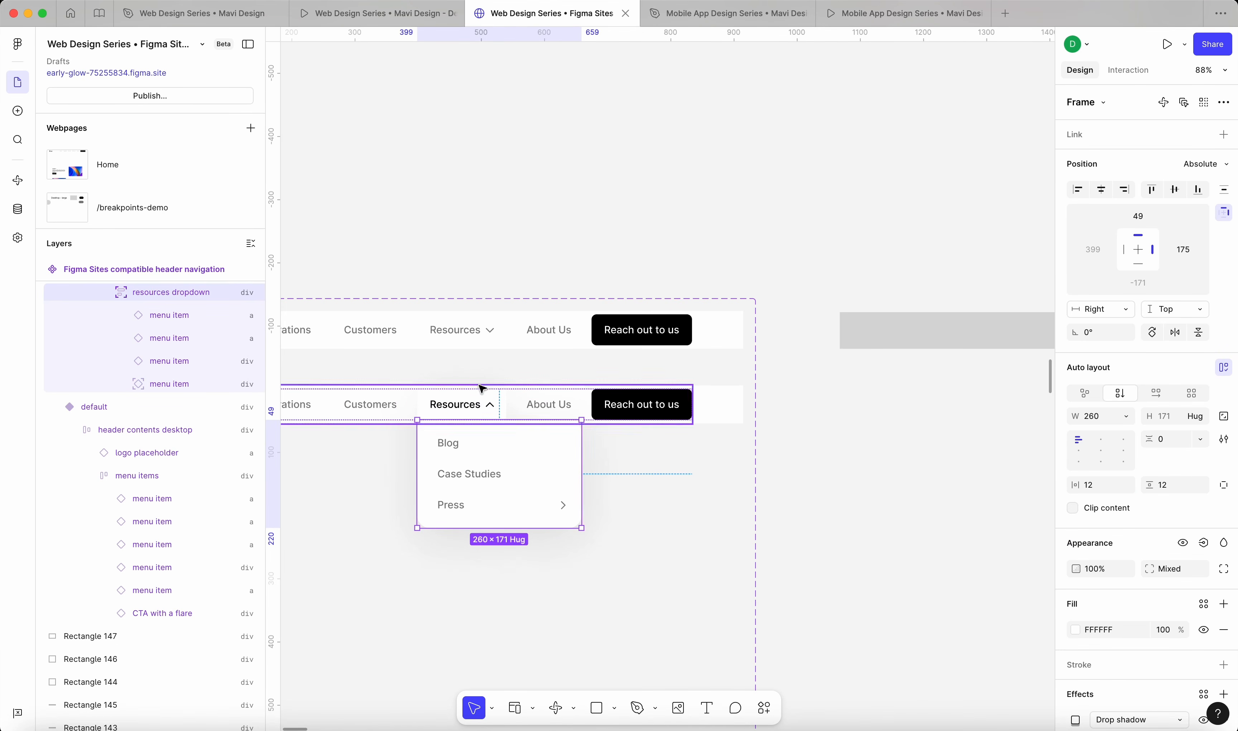
scroll(477, 436, "left", 2)
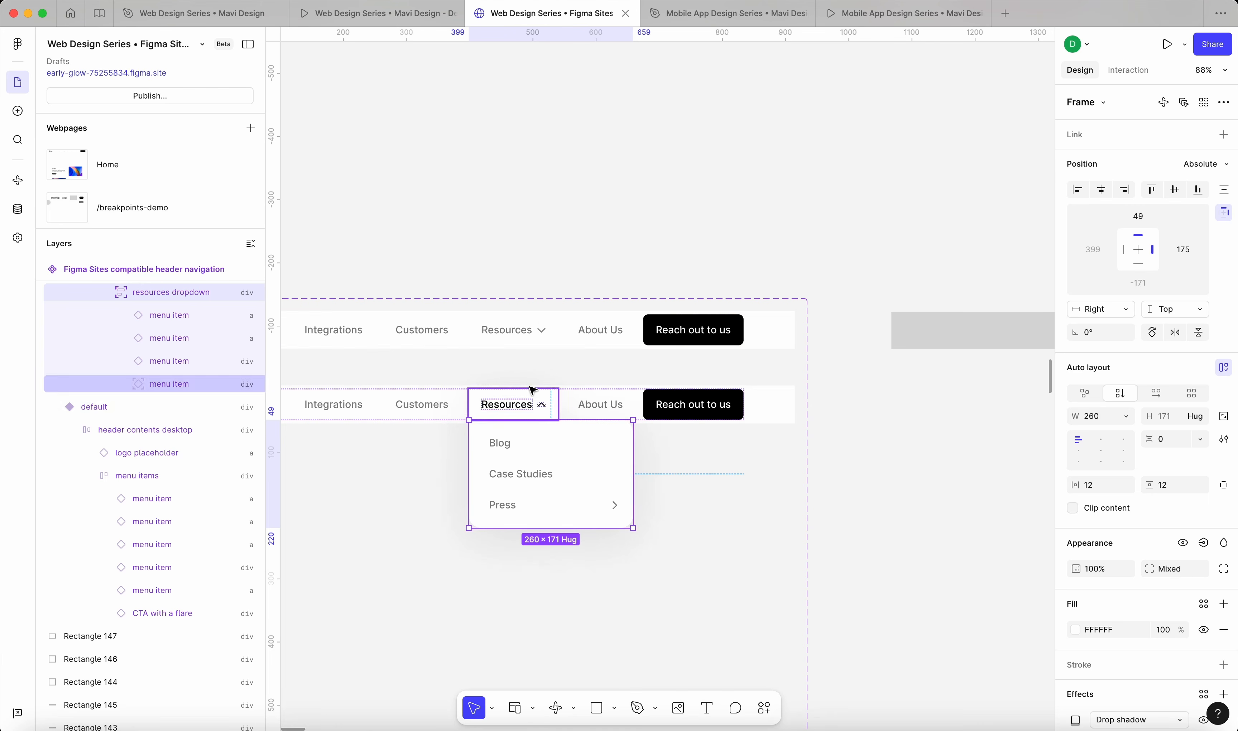
left_click(944, 492)
scroll(876, 505, "left", 1)
scroll(876, 505, "left", 8)
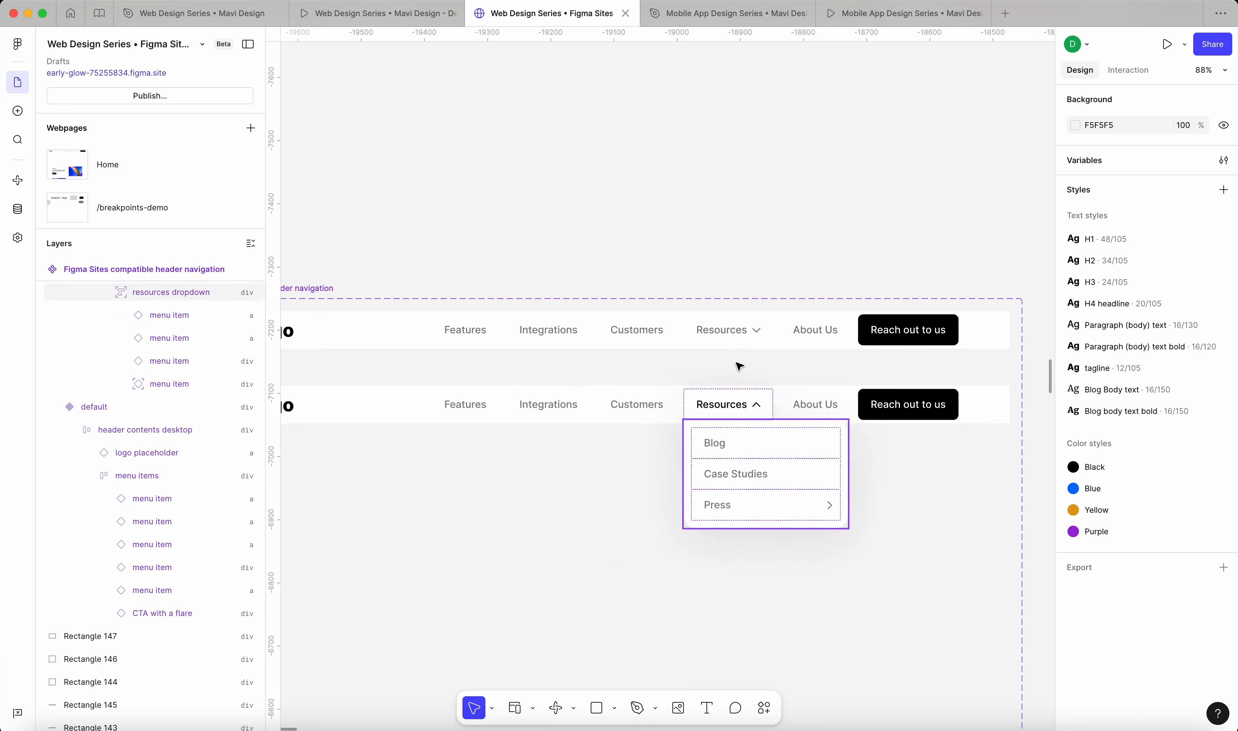
Test in the Home page preview whether the Resources dropdown closes once the pointer leaves it, and return to the header component
scroll(695, 215, "down", 5)
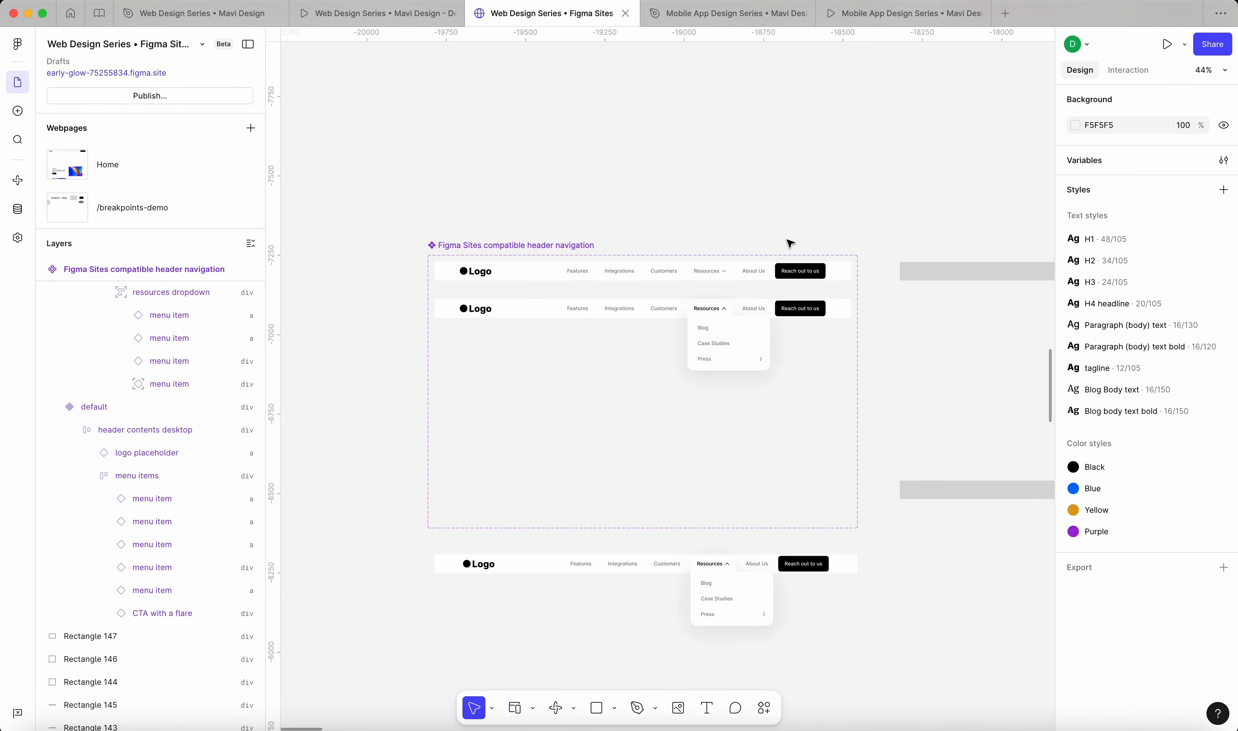
scroll(791, 244, "down", 5)
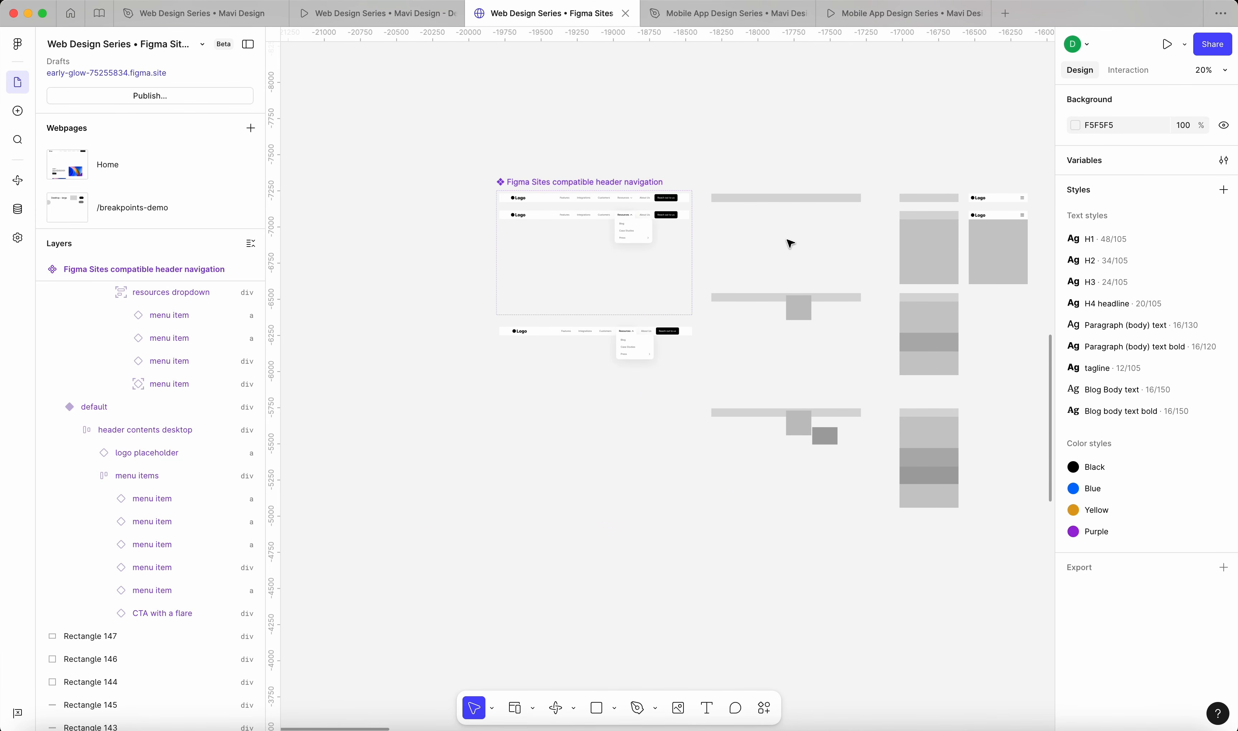
scroll(715, 279, "down", 8)
scroll(727, 279, "right", 7)
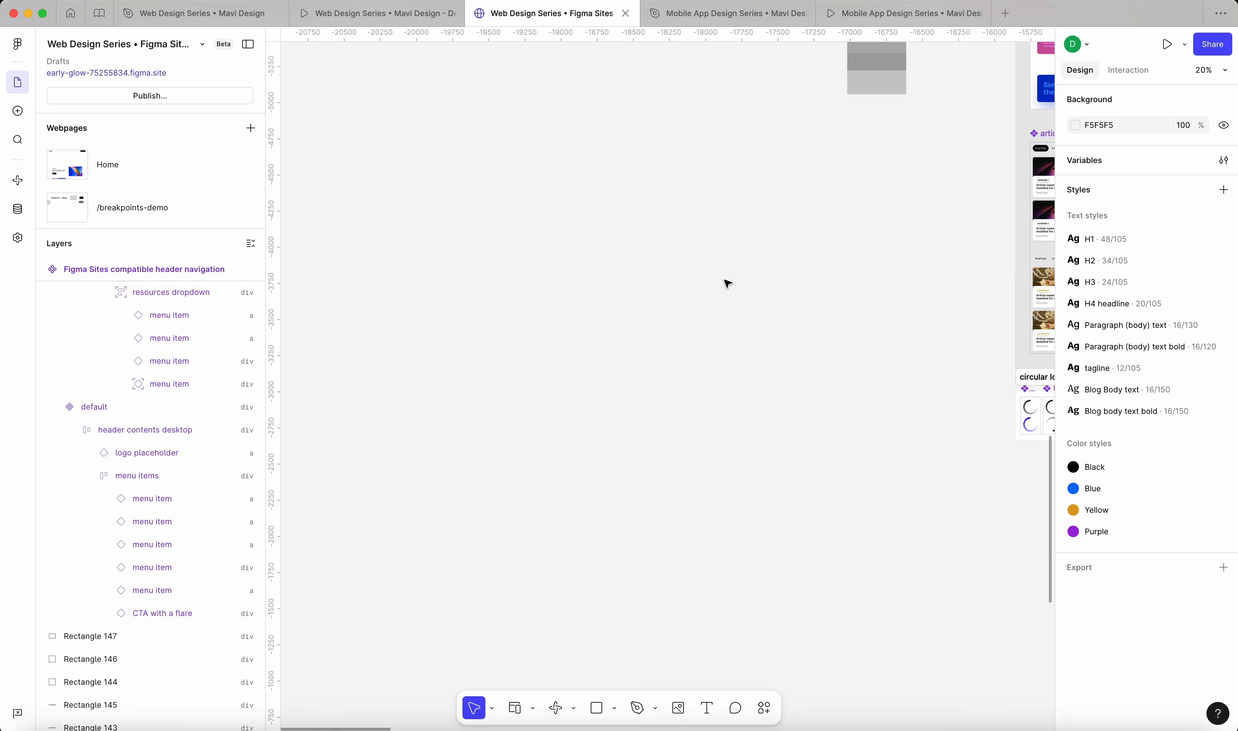
scroll(717, 291, "down", 6)
scroll(717, 292, "right", 3)
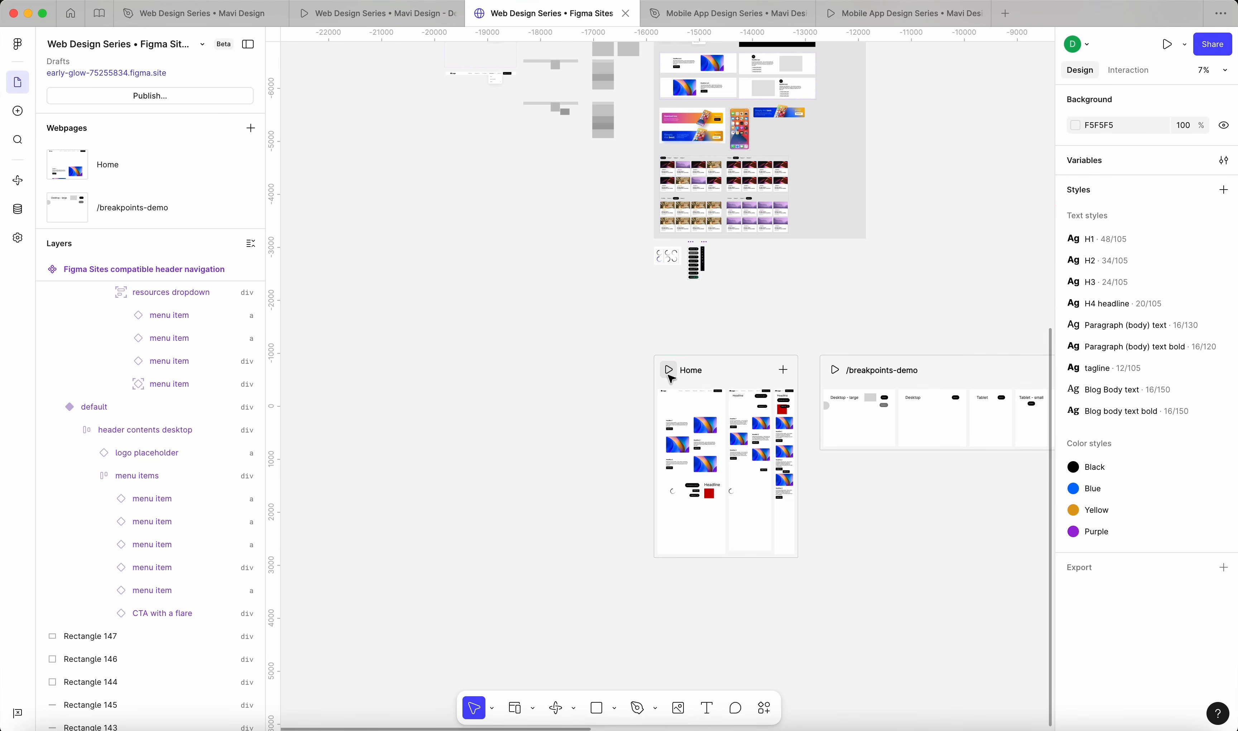
key("shift+space")
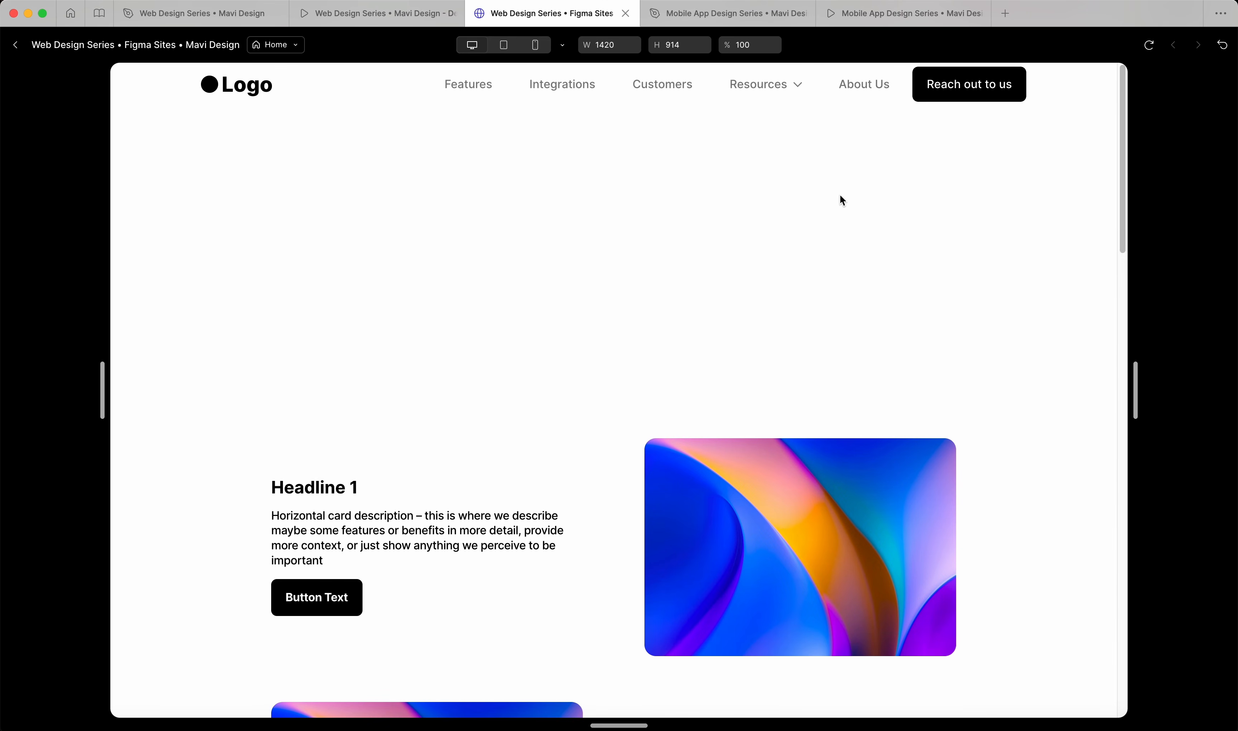
left_click(773, 91)
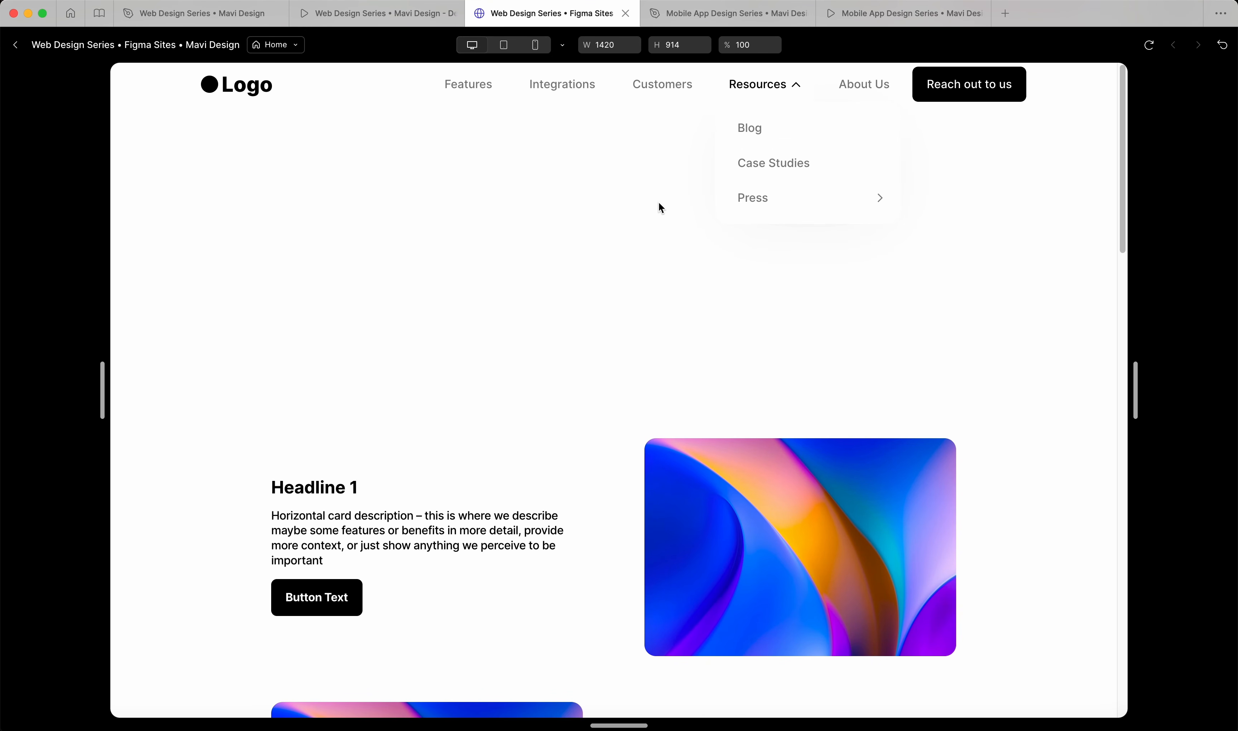
left_click(15, 45)
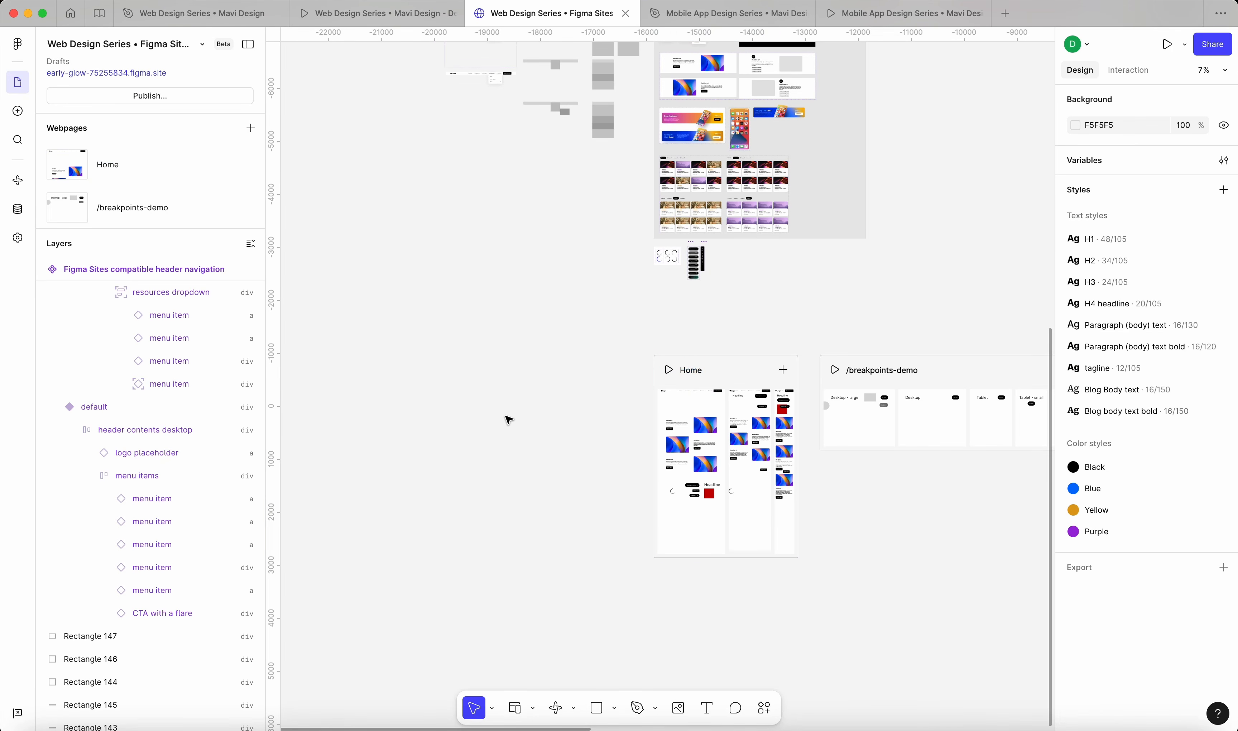
scroll(509, 419, "up", 5)
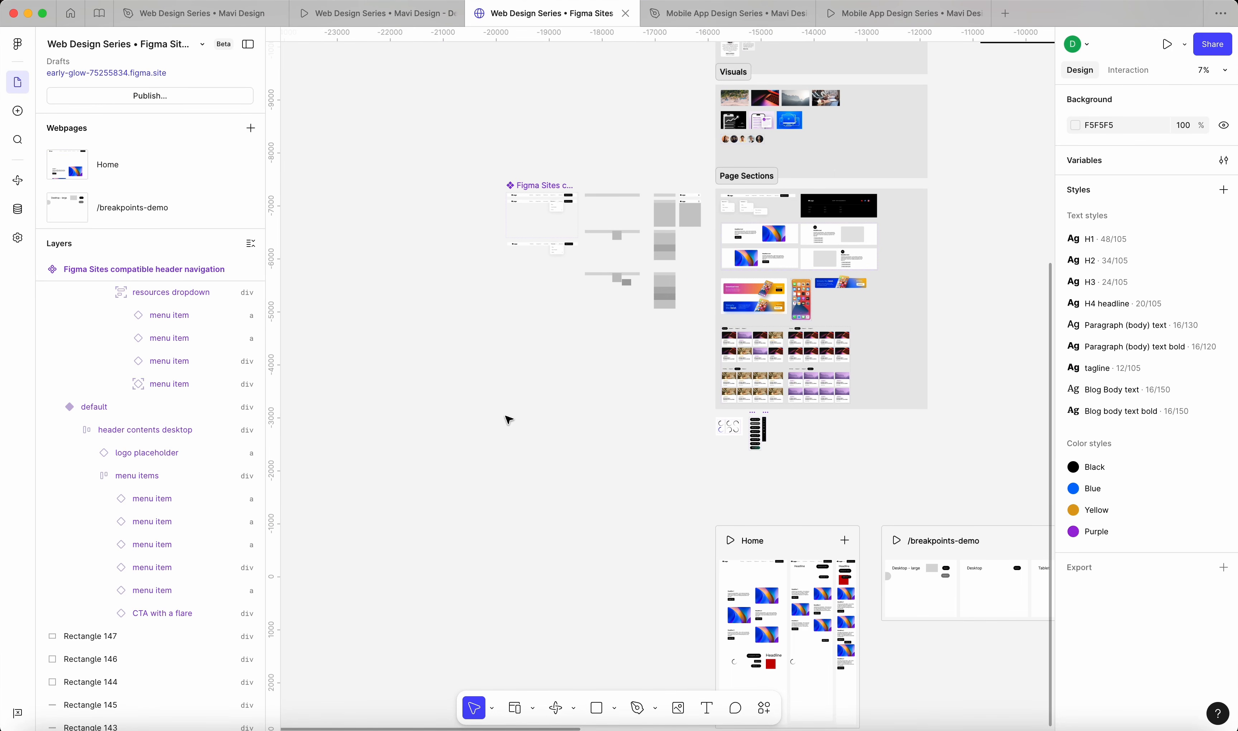